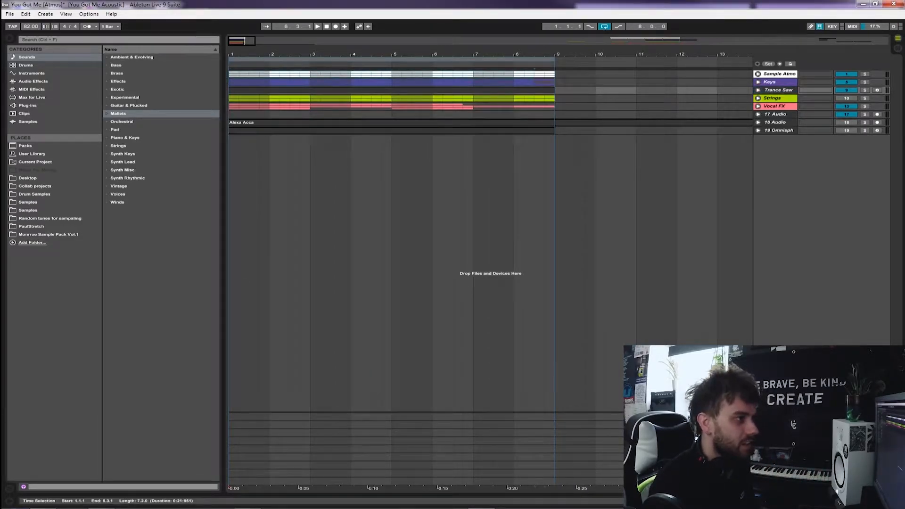
# Unfold the Sample Atmo group and look over the clips on its three tracks from bar 1 to bar 9
pyautogui.click(555, 74)
pyautogui.click(757, 74)
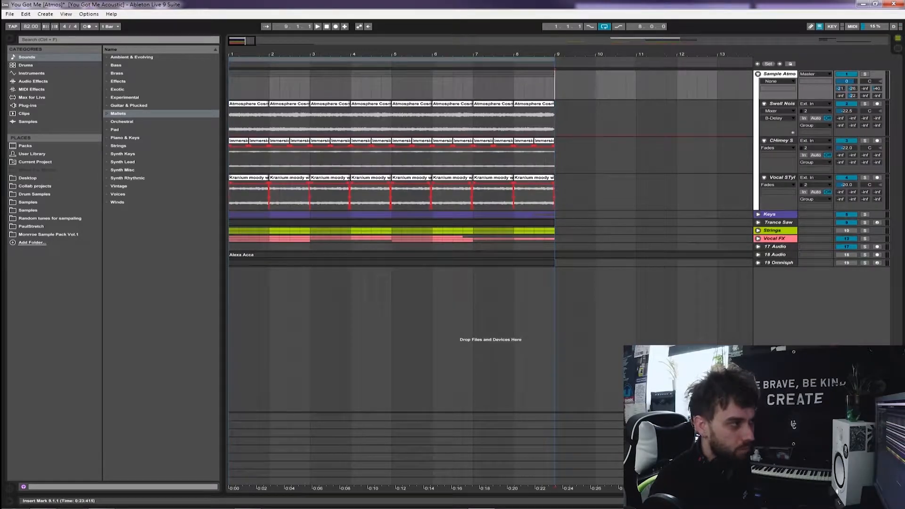
pyautogui.moveTo(229, 85); pyautogui.dragTo(555, 192)
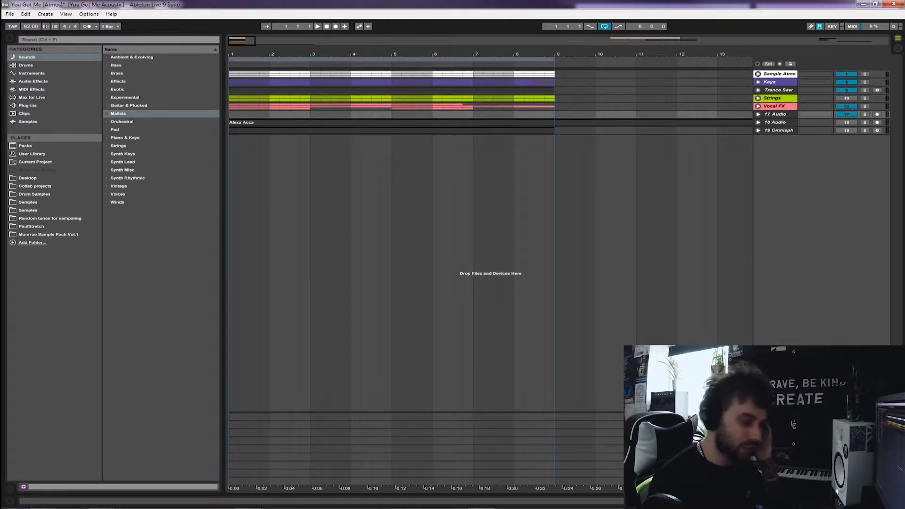
pyautogui.click(248, 500)
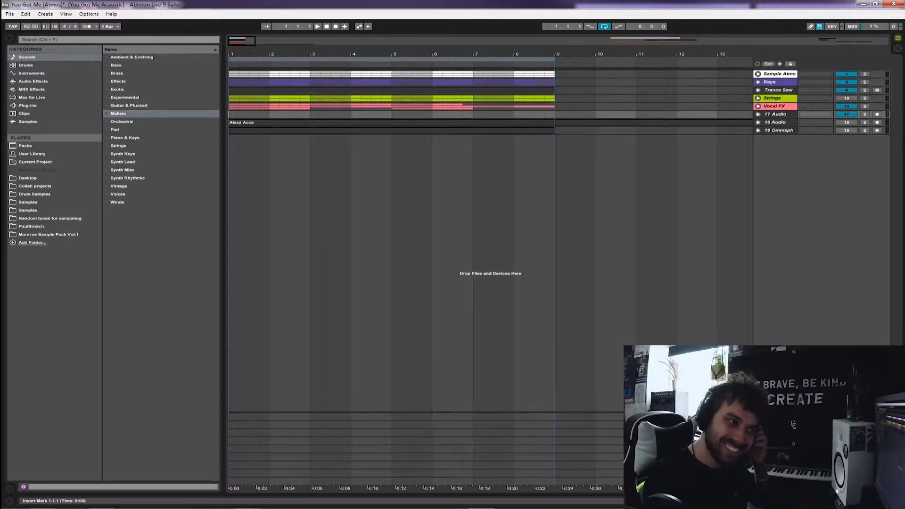
# Unfold the Sample Atmo group and return the insert mark to the start of the arrangement
pyautogui.click(757, 74)
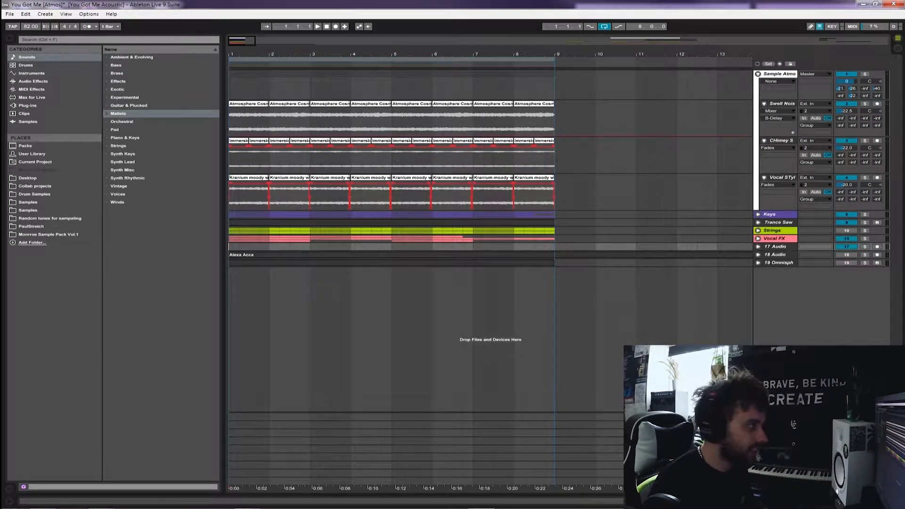
pyautogui.click(780, 74)
pyautogui.click(748, 75)
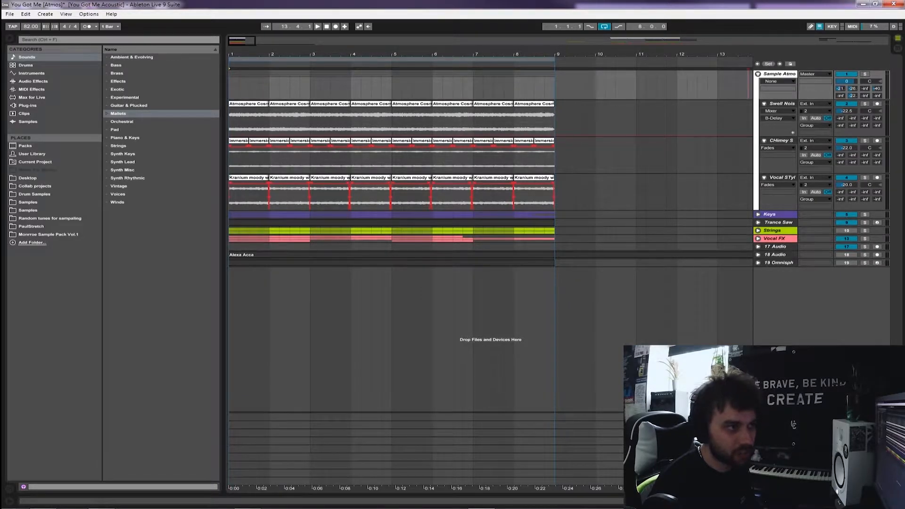
pyautogui.click(758, 74)
pyautogui.click(757, 74)
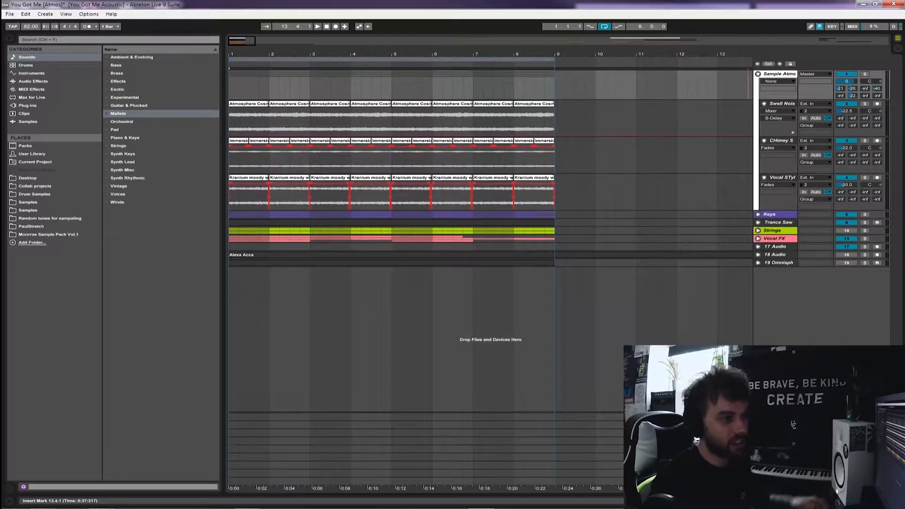
pyautogui.press('Home')
pyautogui.press('+')
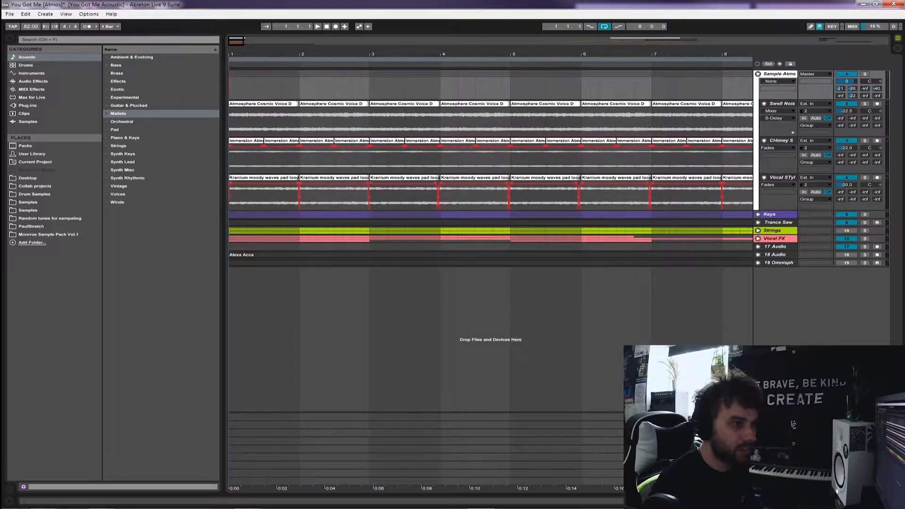
# Solo the Sample Atmo group and listen to it from bar 1
pyautogui.click(865, 74)
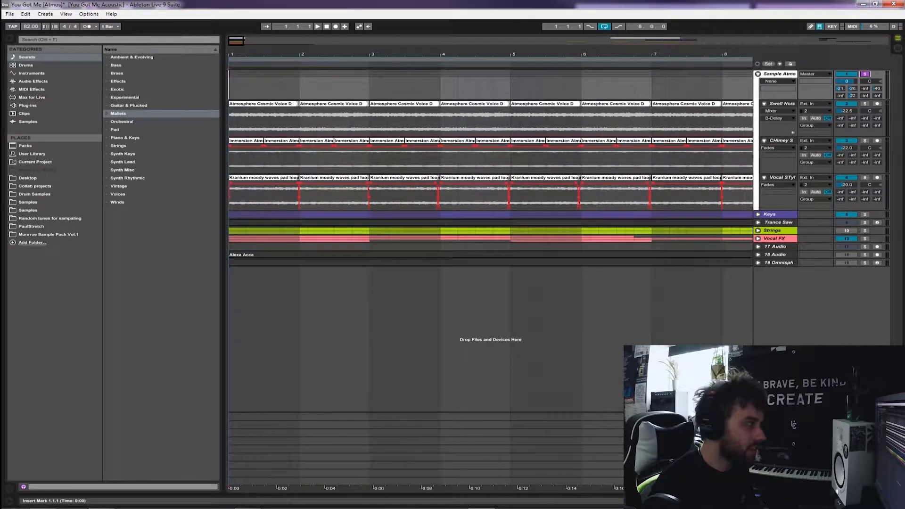
pyautogui.press('space')
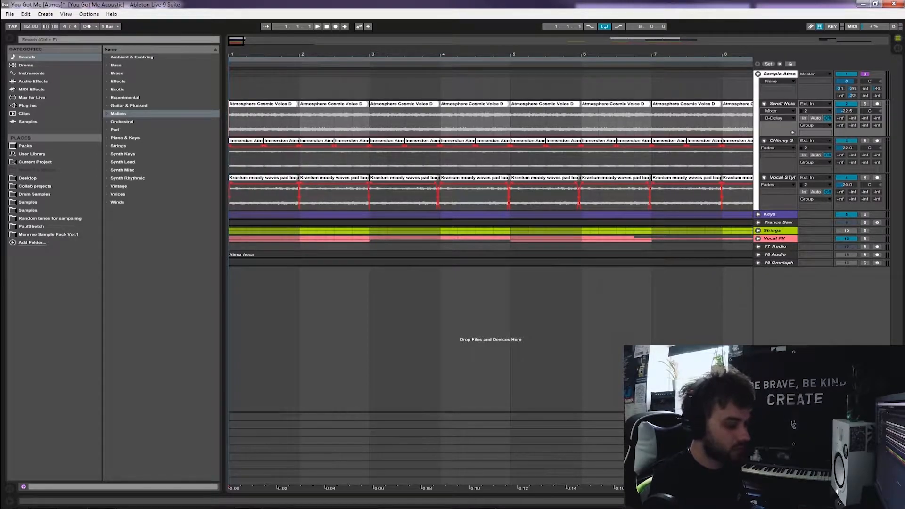
pyautogui.click(230, 85)
pyautogui.press('space')
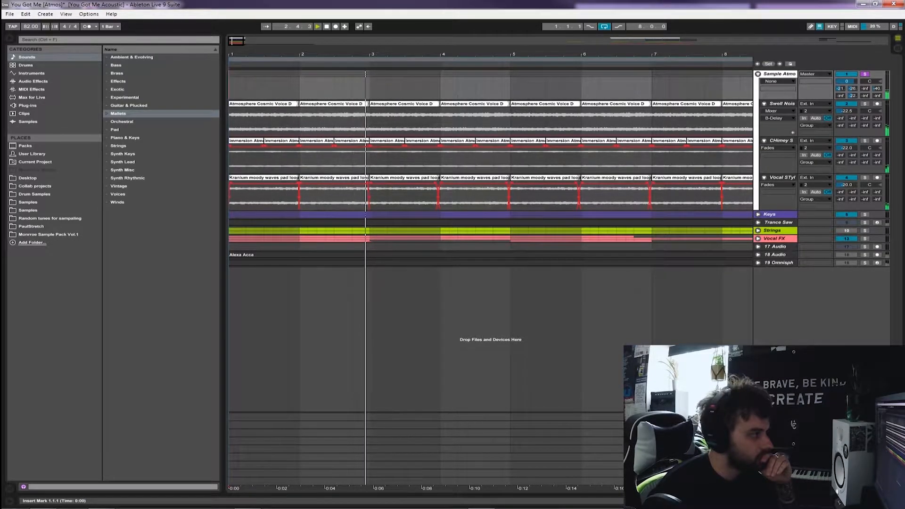
pyautogui.press('-')
pyautogui.press('-')
pyautogui.press('-')
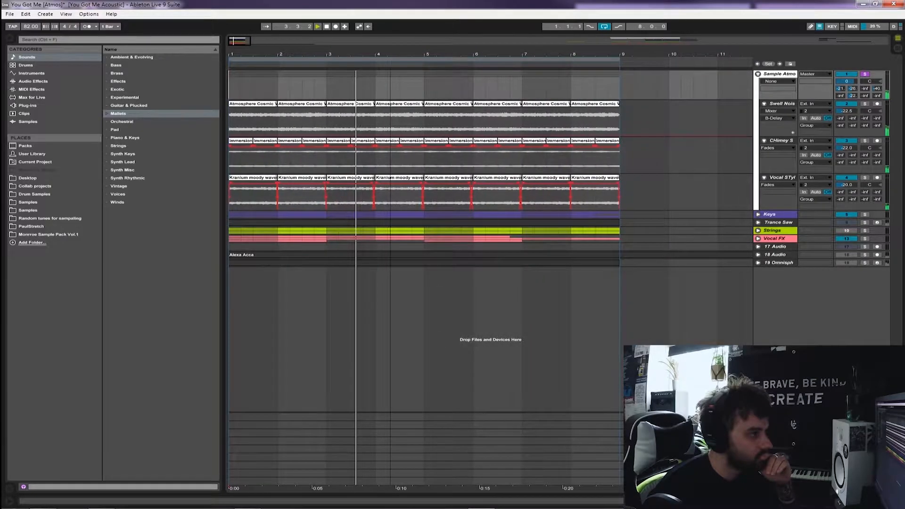
pyautogui.press('+')
pyautogui.press('+')
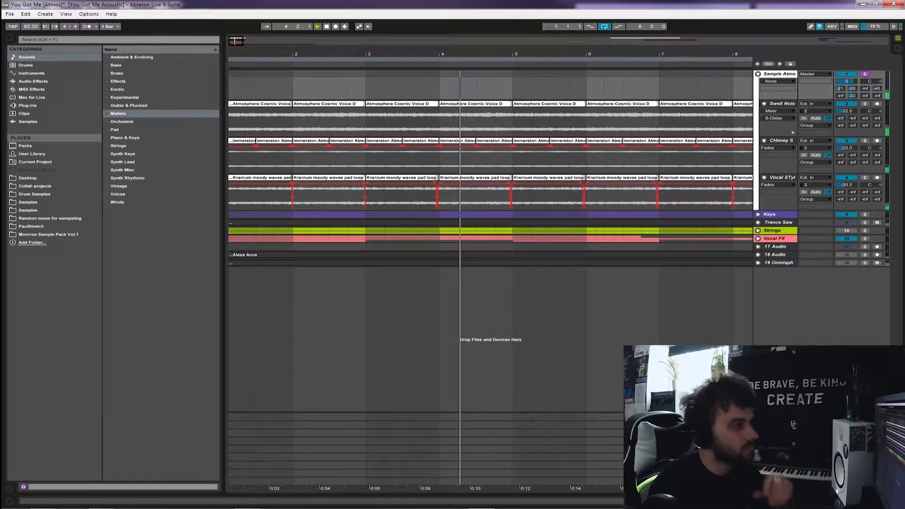
pyautogui.press('space')
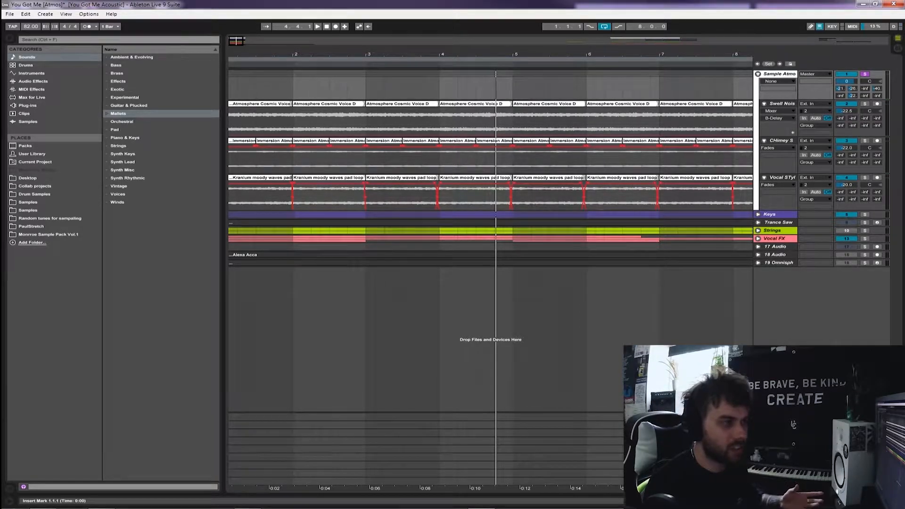
# Check the Sample Atmo group's devices and show the effect chain of its Swell Nois track
pyautogui.doubleClick(775, 481)
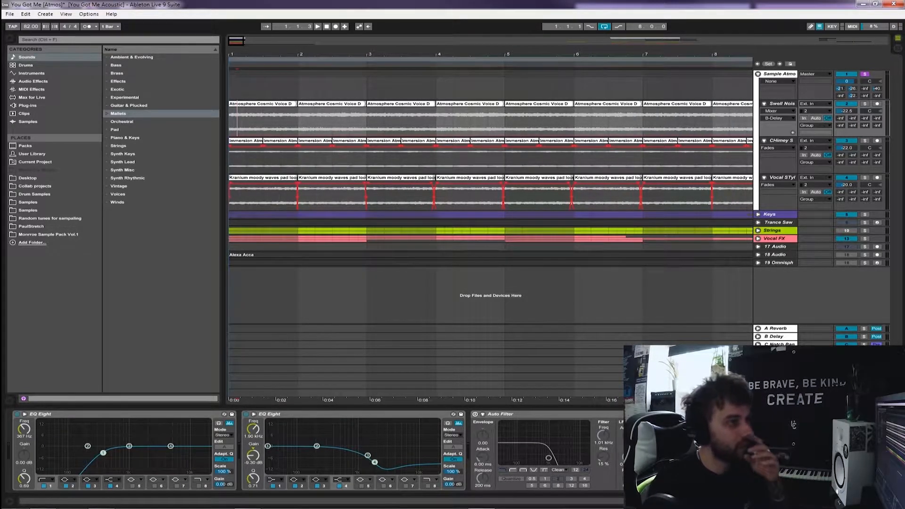
pyautogui.click(779, 74)
pyautogui.click(33, 82)
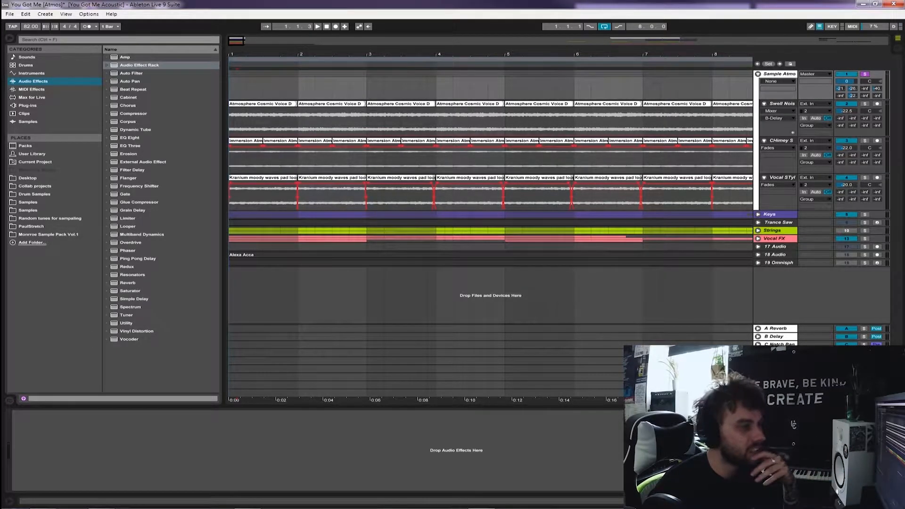
pyautogui.click(779, 74)
pyautogui.click(781, 104)
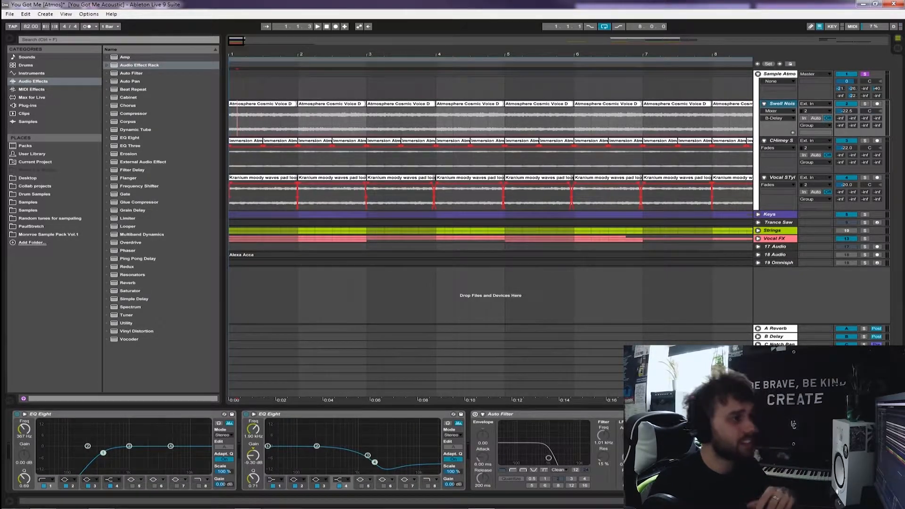
# Highlight all clips on the three Sample Atmo tracks, then set the insert mark at the start of the Swell Nois track
pyautogui.press('-')
pyautogui.click(257, 103)
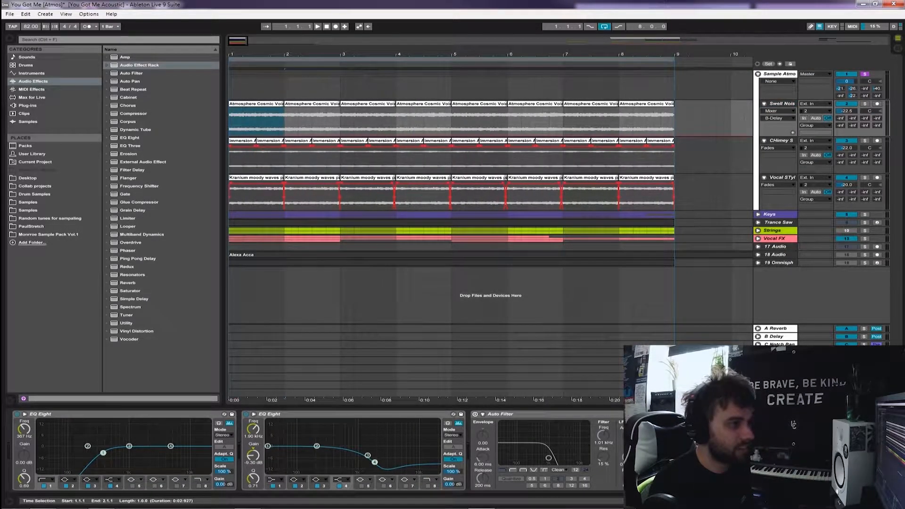
pyautogui.keyDown('shift'); pyautogui.click(653, 177); pyautogui.keyUp('shift')
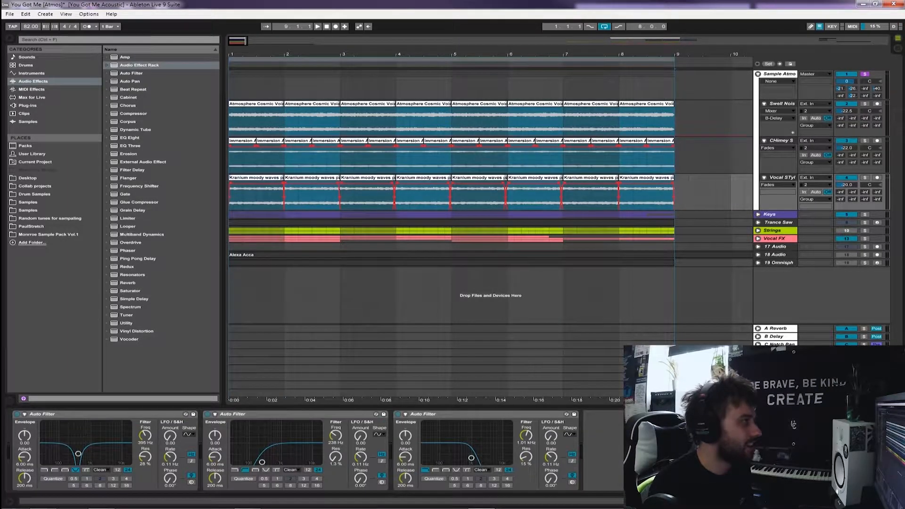
pyautogui.press('+')
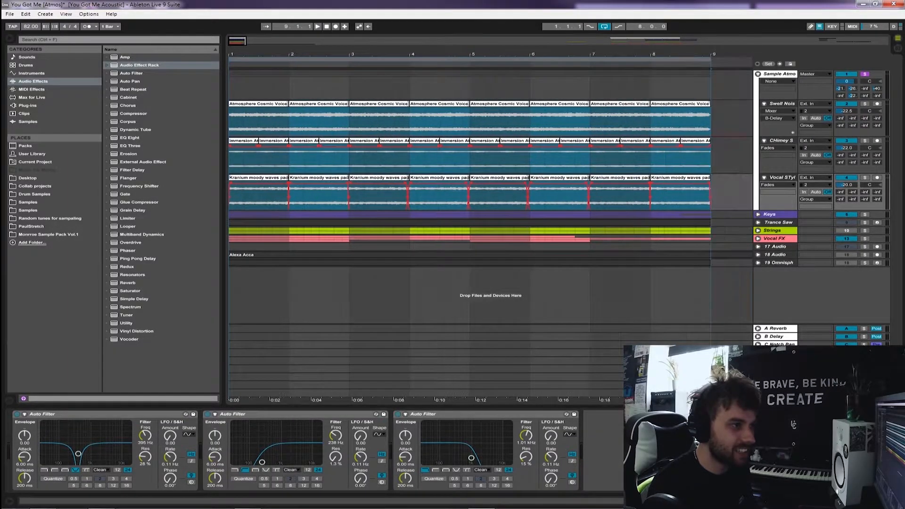
pyautogui.moveTo(592, 52); pyautogui.dragTo(593, 49)
pyautogui.click(230, 120)
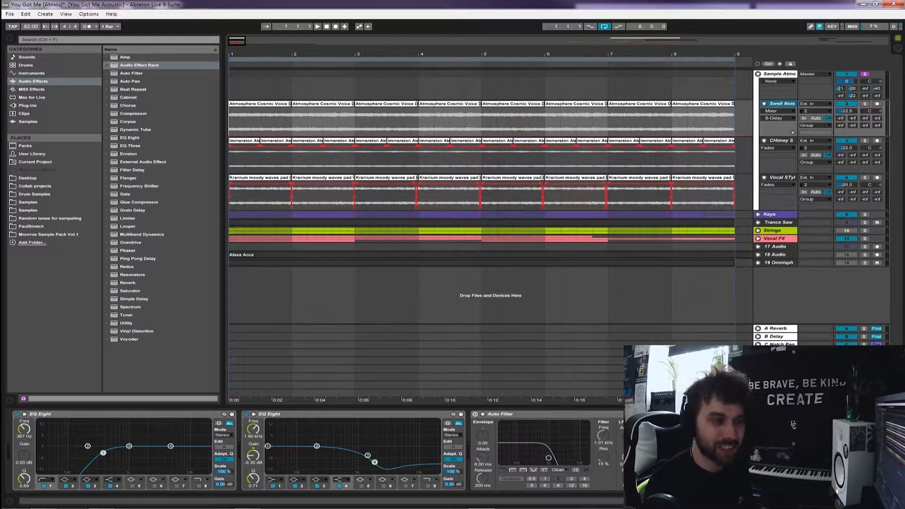
# Solo the Swell Nois track, listen to it from bar 1 and inspect its Atmosphere Cosmic Voice D clip
pyautogui.click(864, 104)
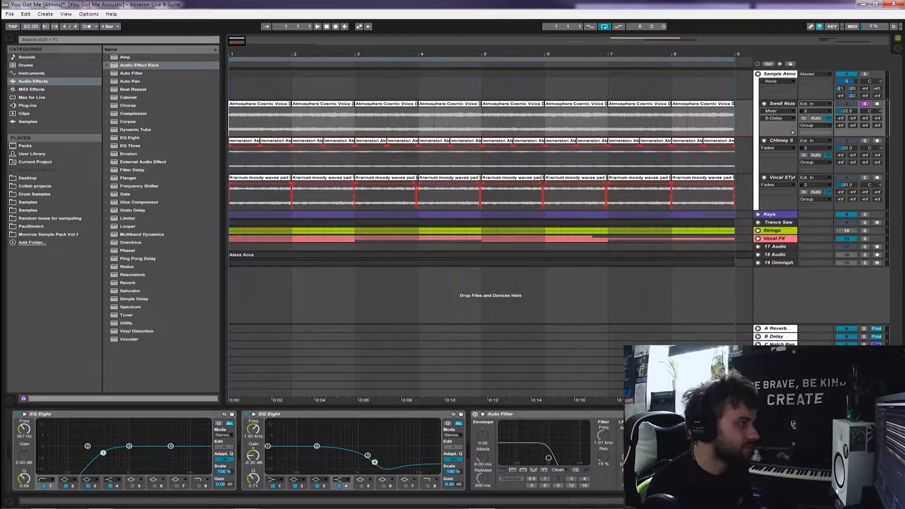
pyautogui.press('space')
pyautogui.press('+')
pyautogui.press('+')
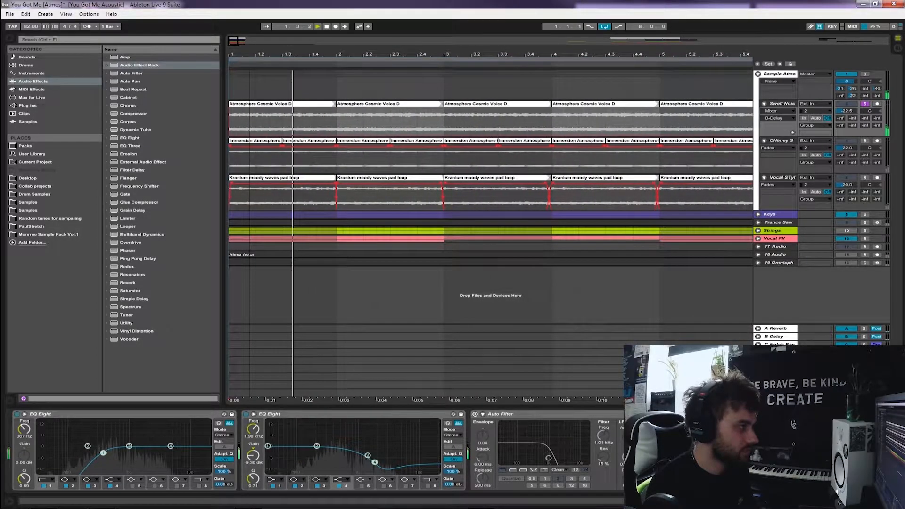
pyautogui.press('-')
pyautogui.press('-')
pyautogui.click(333, 103)
pyautogui.keyDown('shift'); pyautogui.doubleClick(263, 104); pyautogui.keyUp('shift')
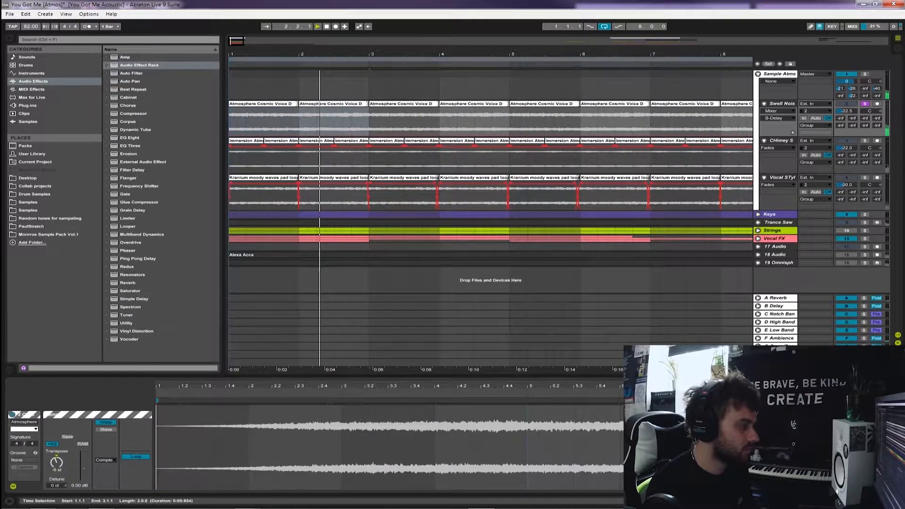
pyautogui.hotkey('ctrl', 'alt', 'l')
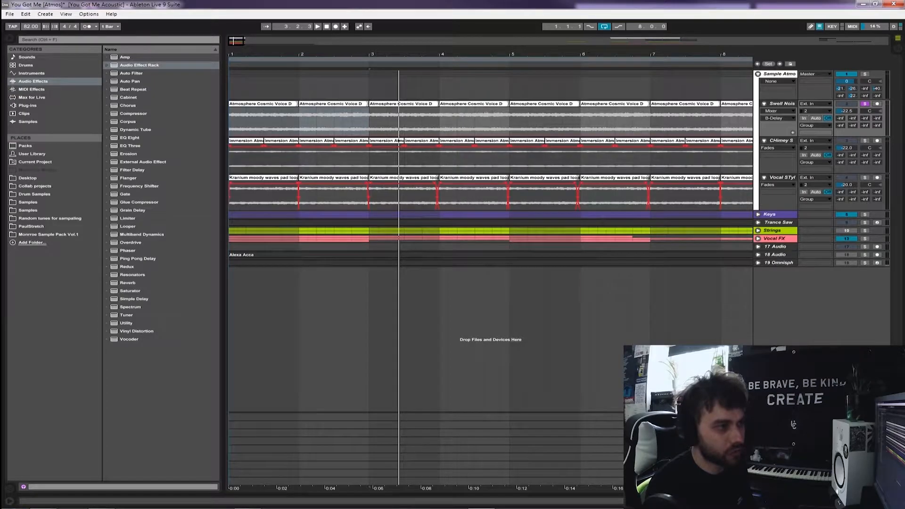
# Solo the Chimey S track, start playback from bar 1 and show its effect chain
pyautogui.click(865, 141)
pyautogui.click(229, 159)
pyautogui.press('+')
pyautogui.press('+')
pyautogui.press('space')
pyautogui.doubleClick(781, 141)
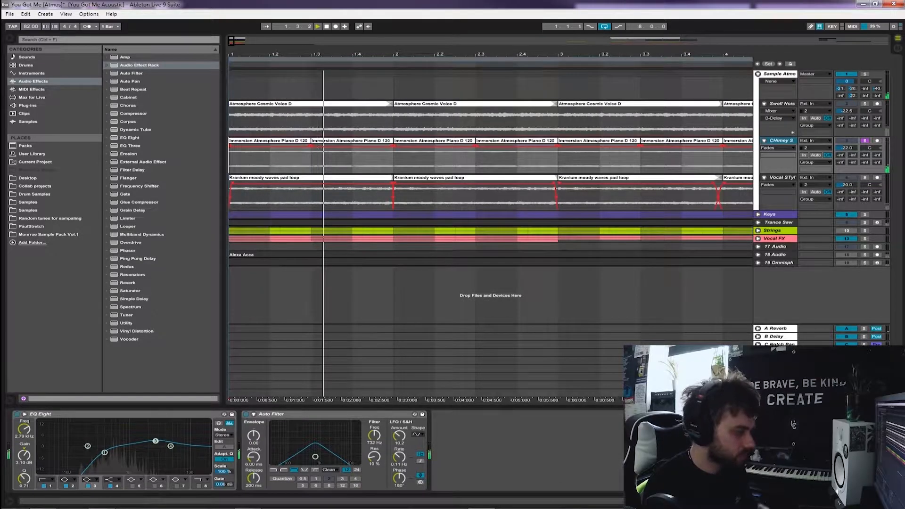
# Compare the Chimey S track's sound with its Auto Filter off and on, and point out the filter's frequency
pyautogui.click(246, 413)
pyautogui.click(246, 414)
pyautogui.press('space')
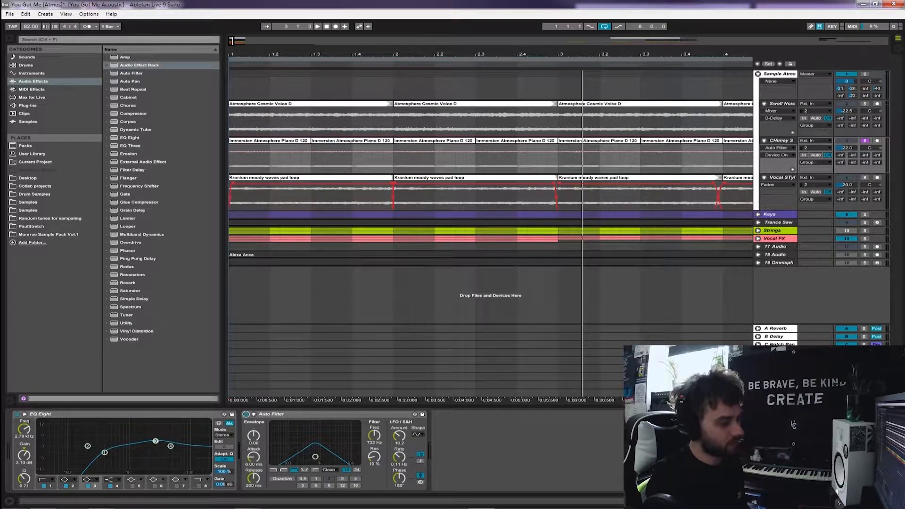
pyautogui.moveTo(373, 435)
pyautogui.mouseDown()
pyautogui.moveTo(374, 426)
pyautogui.moveTo(374, 443)
pyautogui.moveTo(373, 433)
pyautogui.mouseUp()
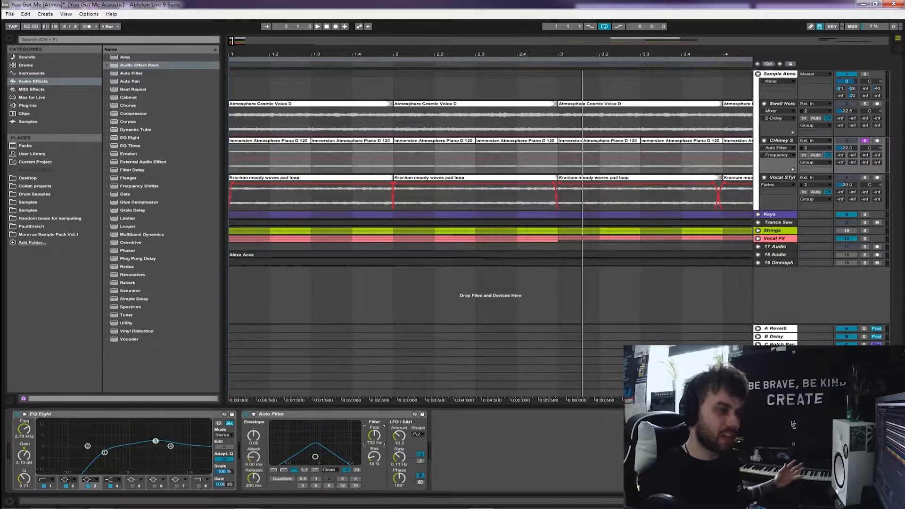
# Solo the Vocal STyle track and play it from bar 1 with its effect chain shown
pyautogui.moveTo(537, 54); pyautogui.dragTo(537, 46)
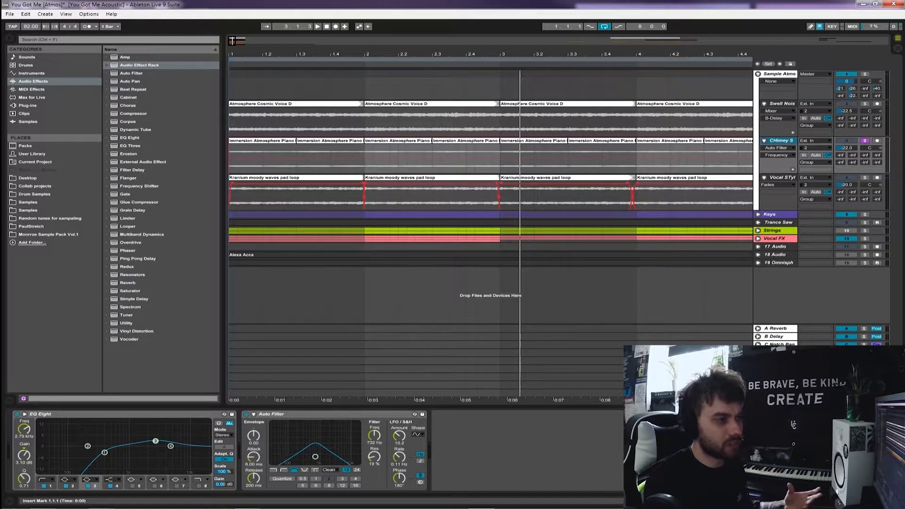
pyautogui.click(864, 177)
pyautogui.press('space')
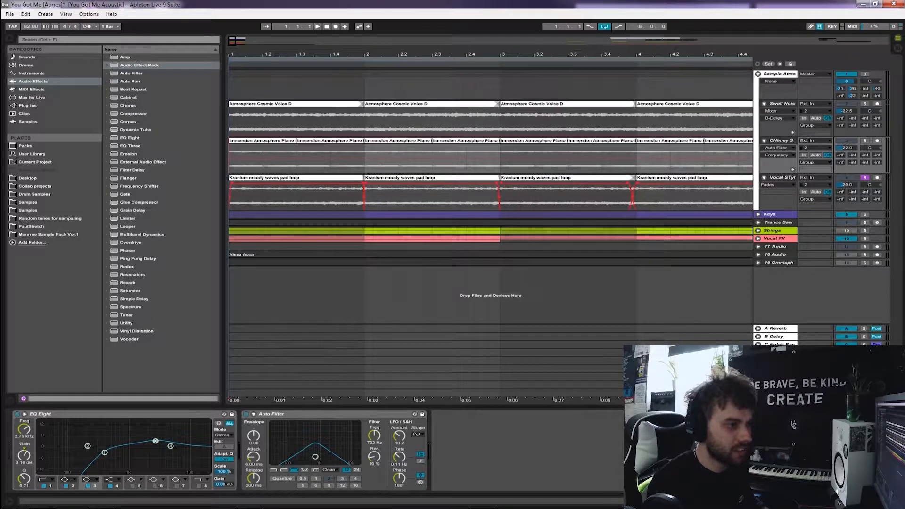
pyautogui.press('space')
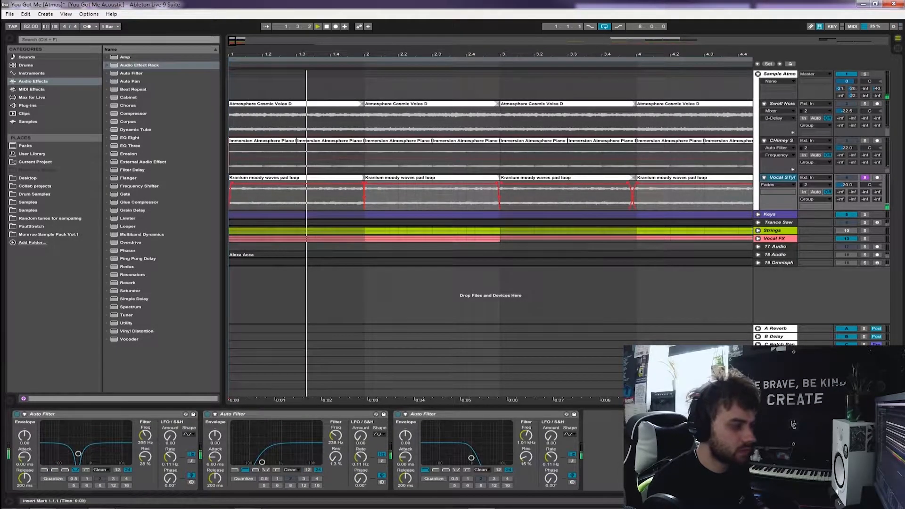
# Group the Vocal STyle track's three Auto Filters into one Audio Effect Rack
pyautogui.click(472, 415)
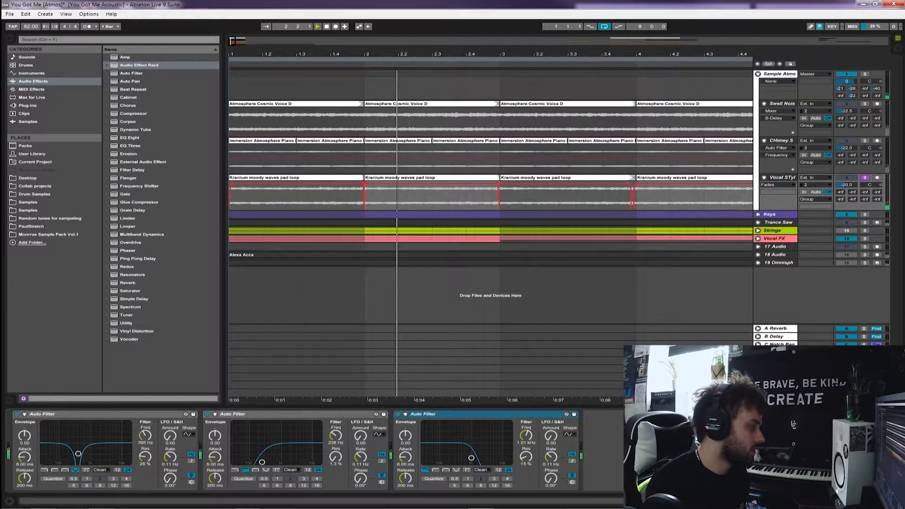
pyautogui.hotkey('ctrl', 'a')
pyautogui.hotkey('ctrl', 'g')
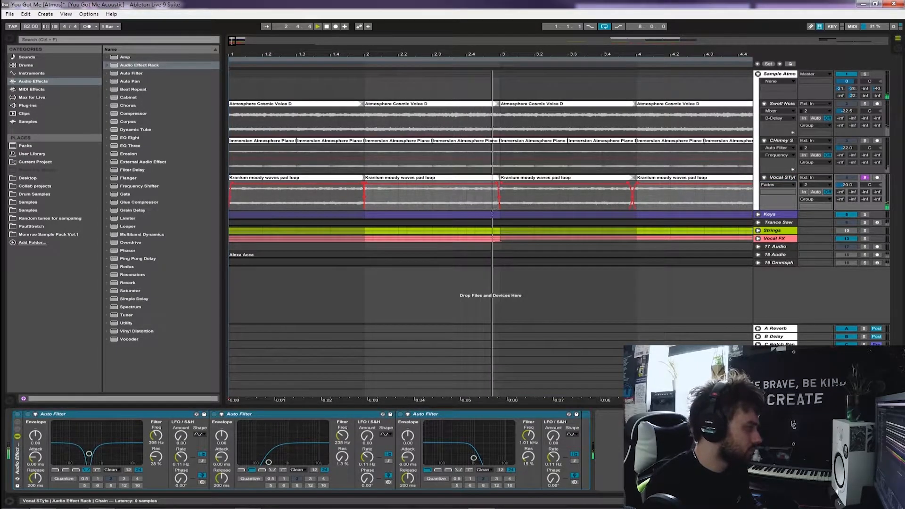
# Toggle the Vocal STyle track's Audio Effect Rack to compare the sound, then fold the Sample Atmo group
pyautogui.click(17, 414)
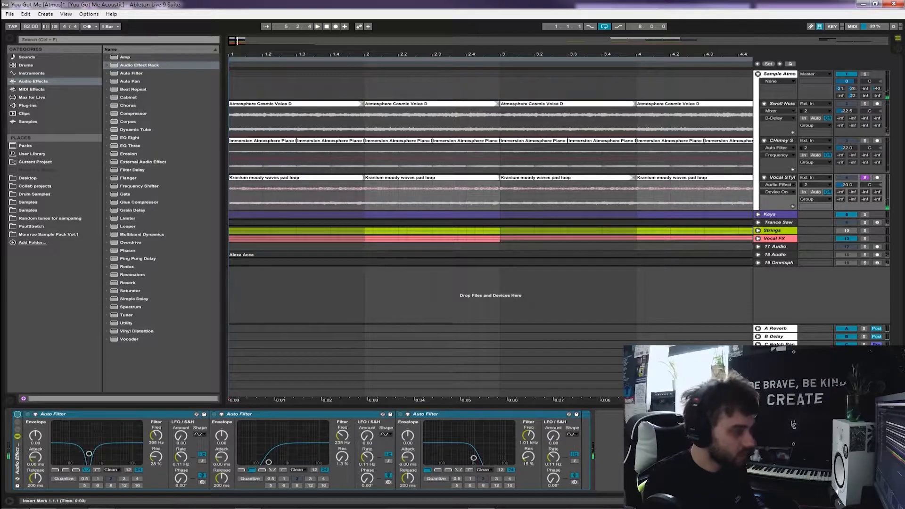
pyautogui.moveTo(490, 54); pyautogui.dragTo(490, 42)
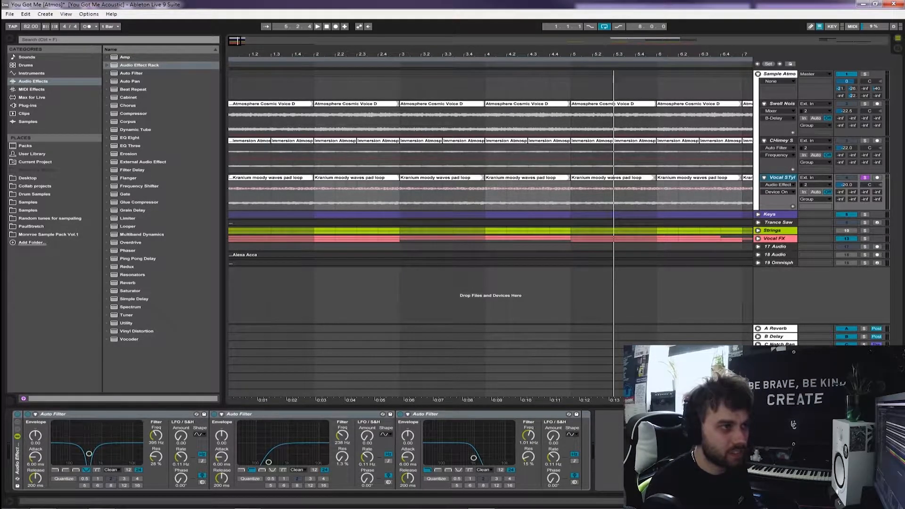
pyautogui.click(758, 74)
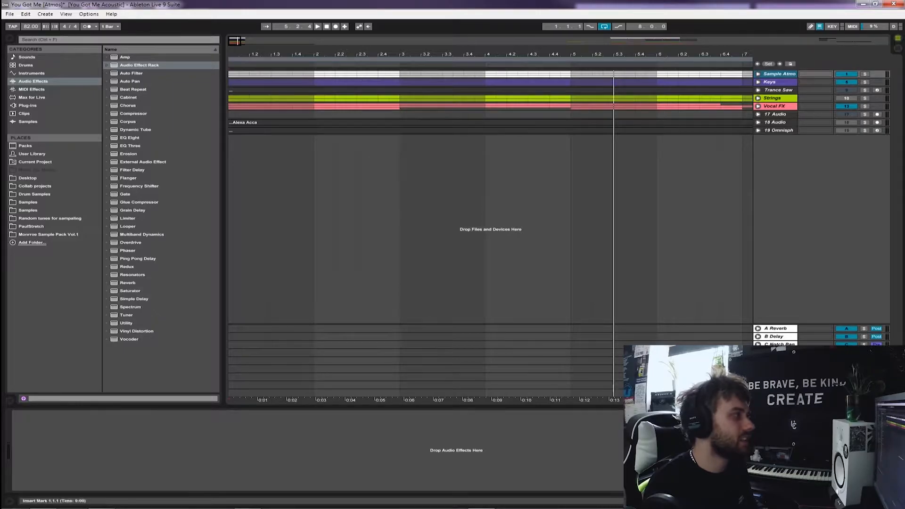
# Move the Trance Saw track between the Sample Atmo and Keys groups and unfold it
pyautogui.press('-')
pyautogui.press('Home')
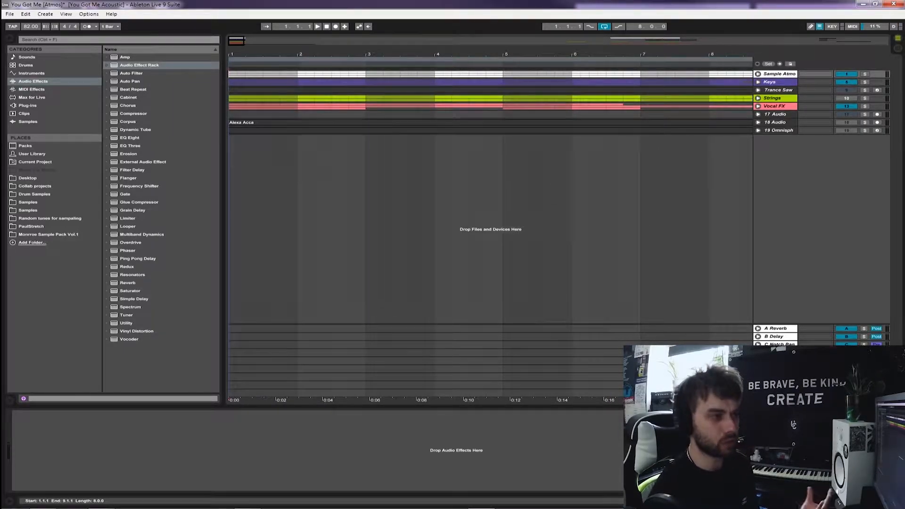
pyautogui.click(777, 90)
pyautogui.moveTo(778, 90); pyautogui.dragTo(778, 79)
pyautogui.click(758, 82)
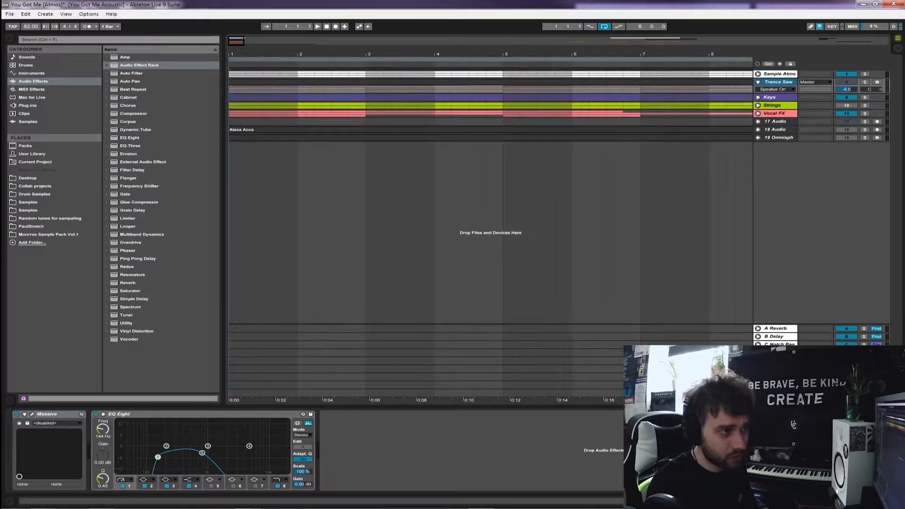
# Play the soloed Trance Saw track from bar 1 and compare its sound with the EQ Eight off and on
pyautogui.press('-')
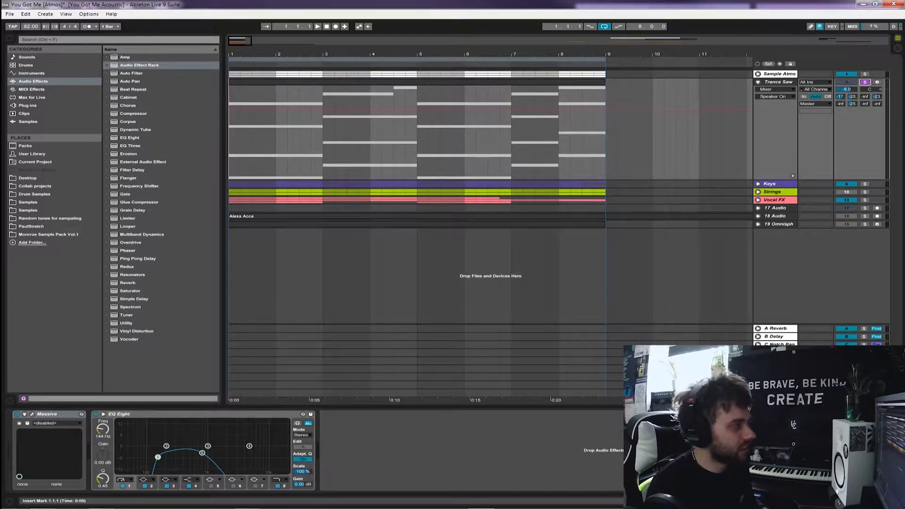
pyautogui.press('space')
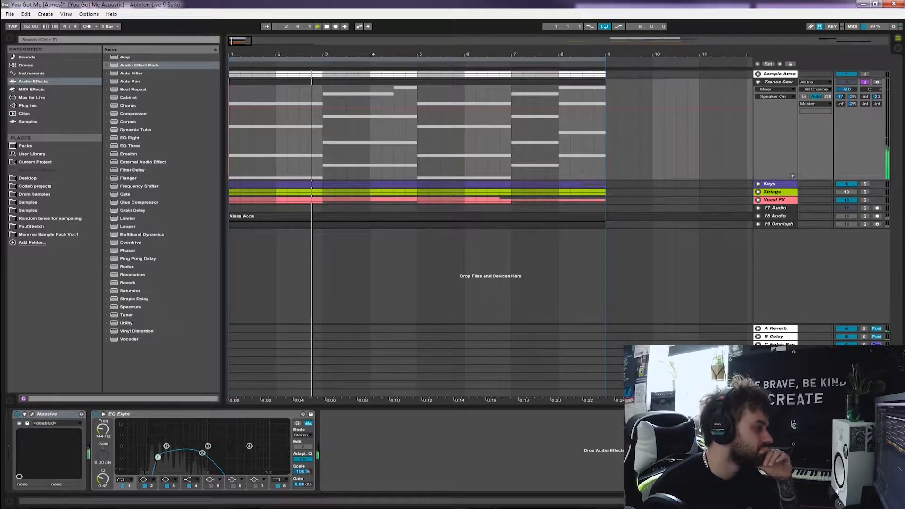
pyautogui.click(96, 414)
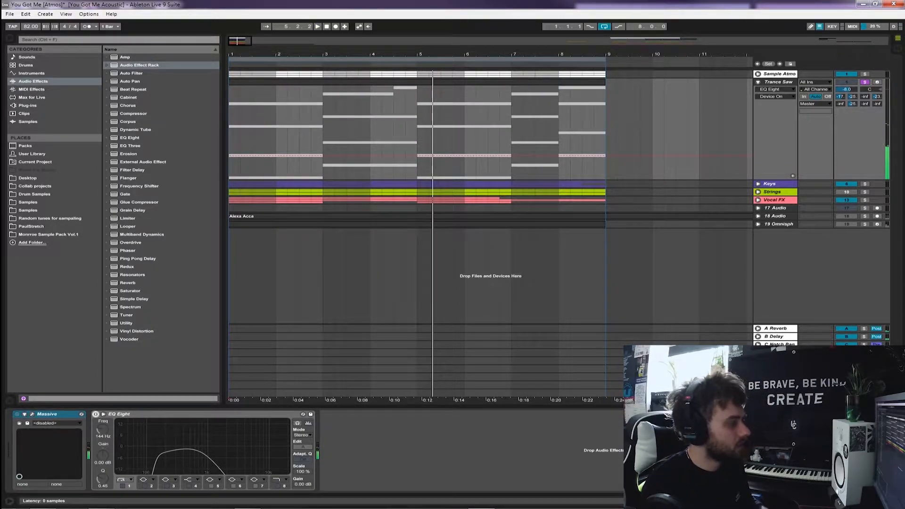
pyautogui.click(95, 414)
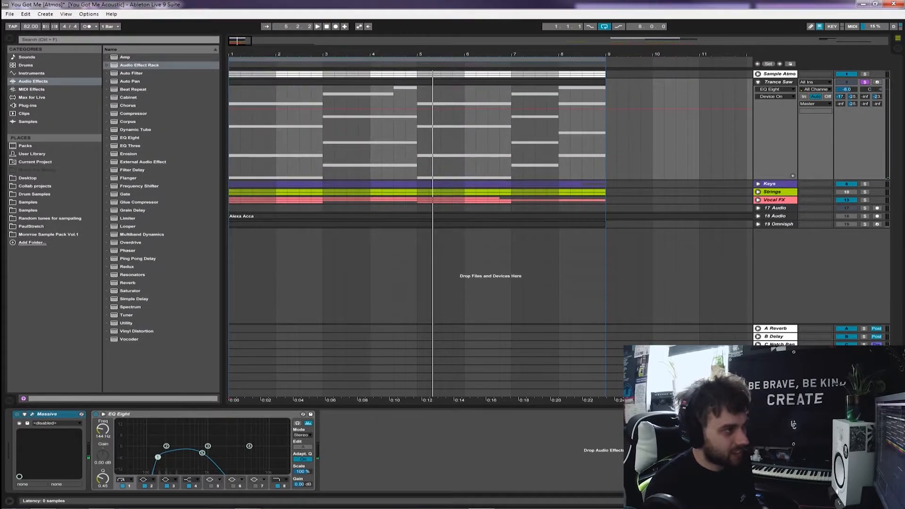
# Show the Trance Saw's Massive patch PAD - BRIGHT SAW while playing the track, then close the plug-in window
pyautogui.click(32, 414)
pyautogui.moveTo(141, 27); pyautogui.dragTo(347, 52)
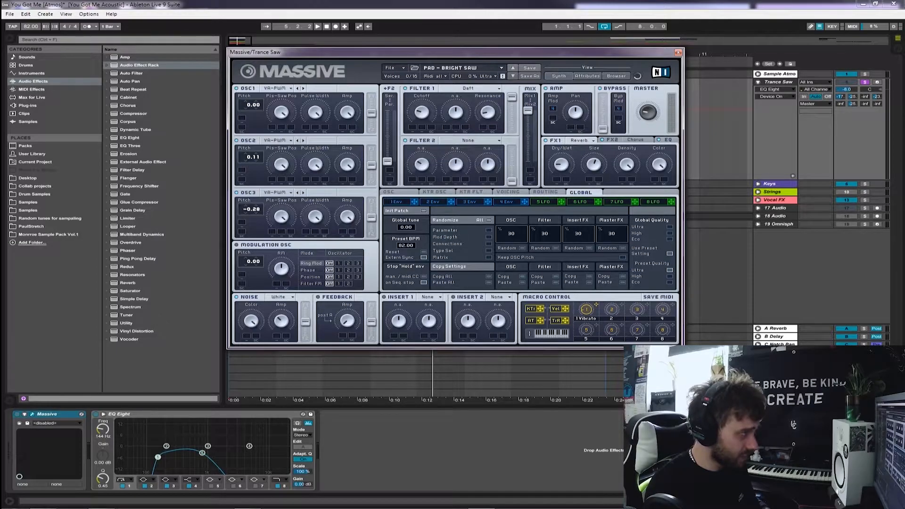
pyautogui.moveTo(452, 52); pyautogui.dragTo(413, 38)
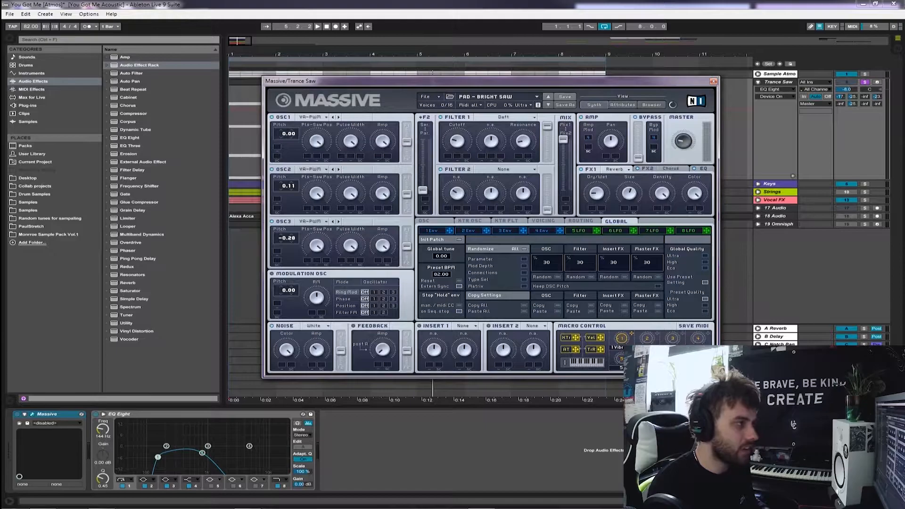
pyautogui.moveTo(490, 81)
pyautogui.mouseDown()
pyautogui.moveTo(493, 114)
pyautogui.moveTo(497, 88)
pyautogui.moveTo(507, 87)
pyautogui.mouseUp()
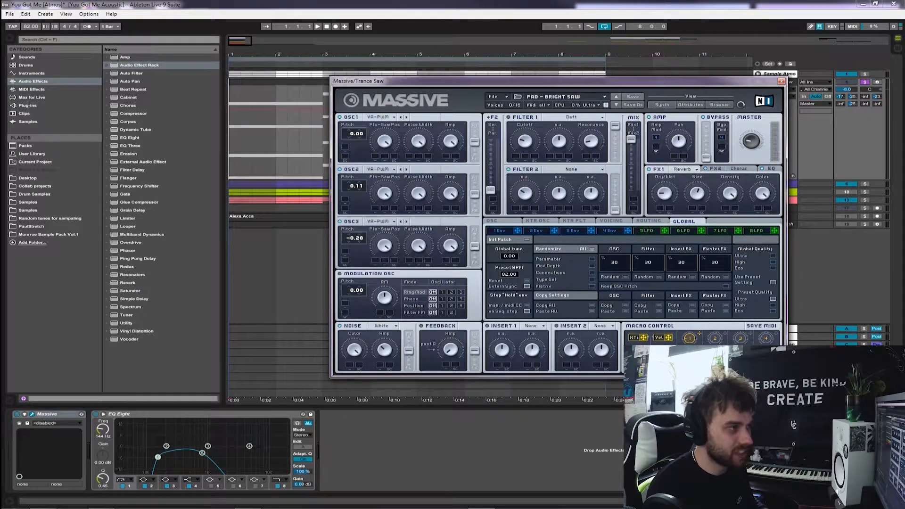
pyautogui.press('space')
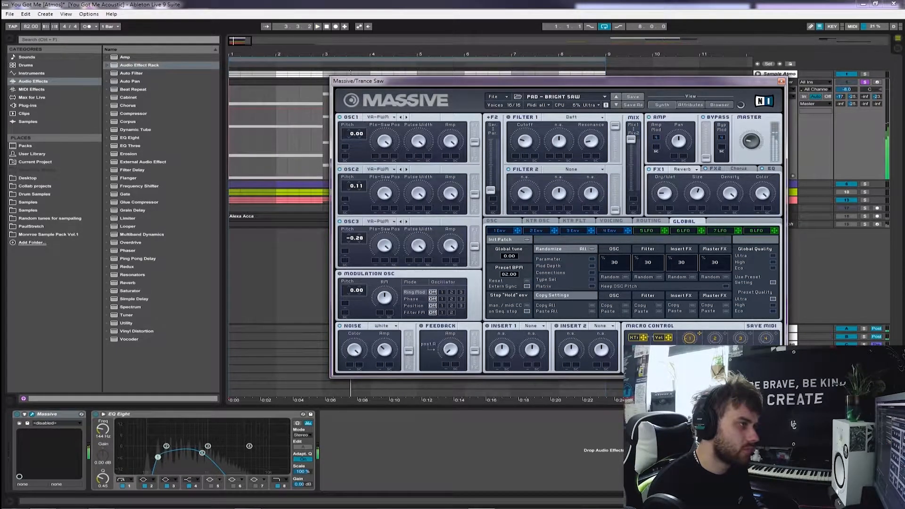
pyautogui.press('space')
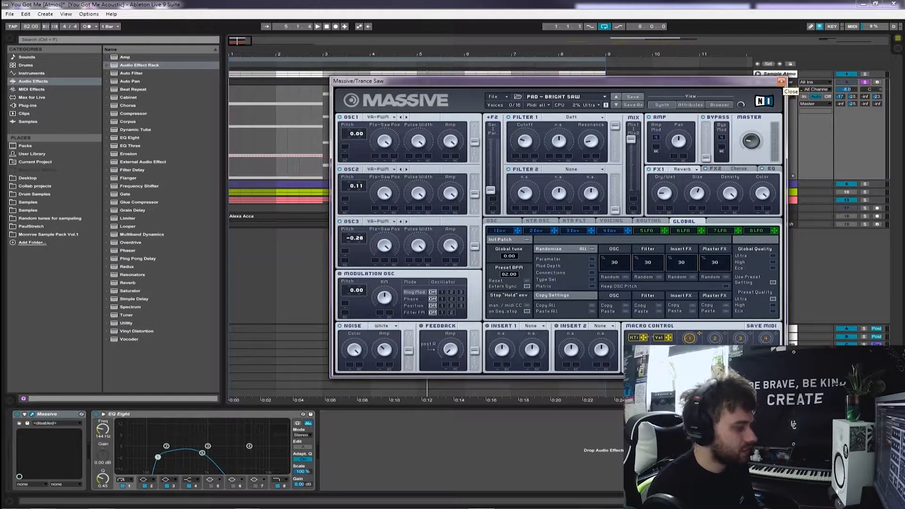
pyautogui.click(780, 81)
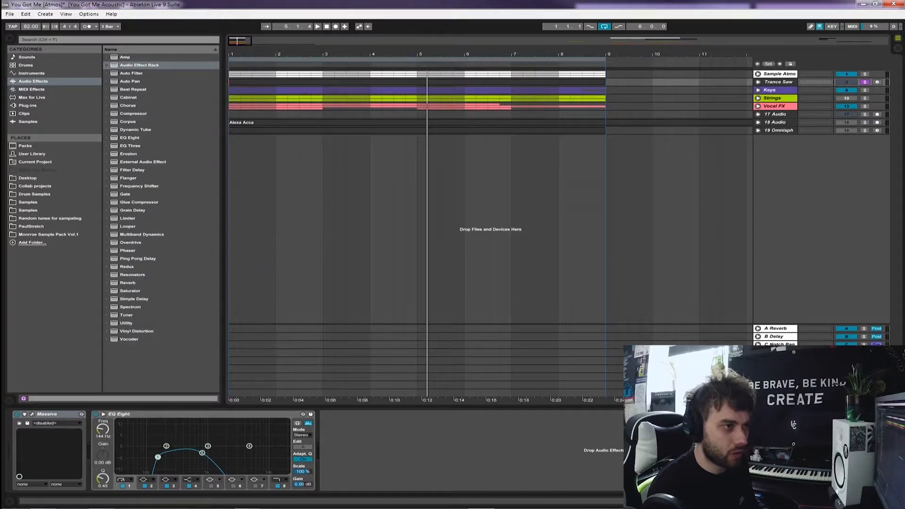
# Unfold the Keys group, show the Lead Ideas track's device chain and solo the whole group
pyautogui.click(758, 90)
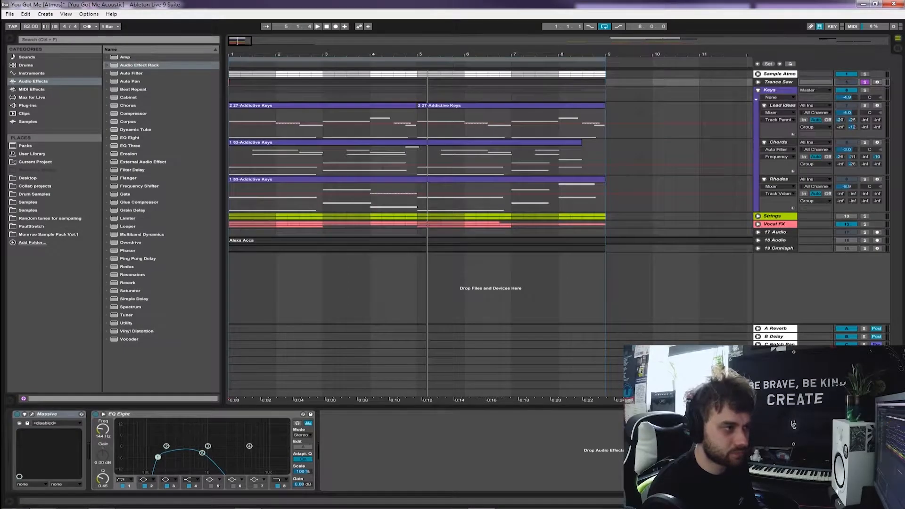
pyautogui.click(616, 158)
pyautogui.click(230, 123)
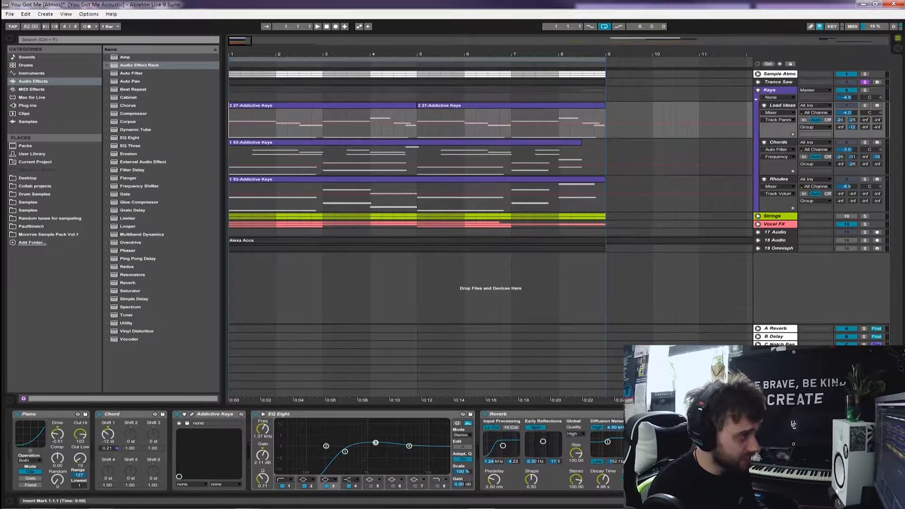
pyautogui.click(864, 90)
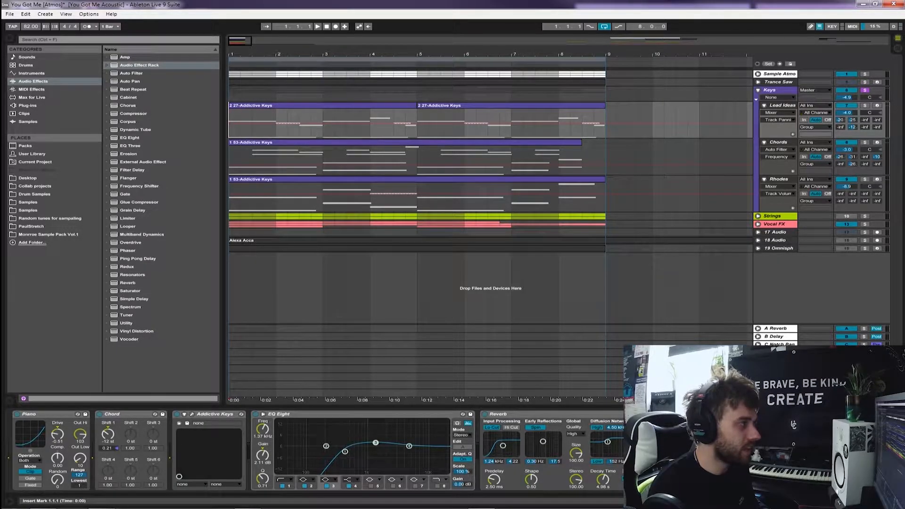
# Solo the Chords and Rhodes tracks together and play them from bar 1 with the Chords device chain shown
pyautogui.press('+')
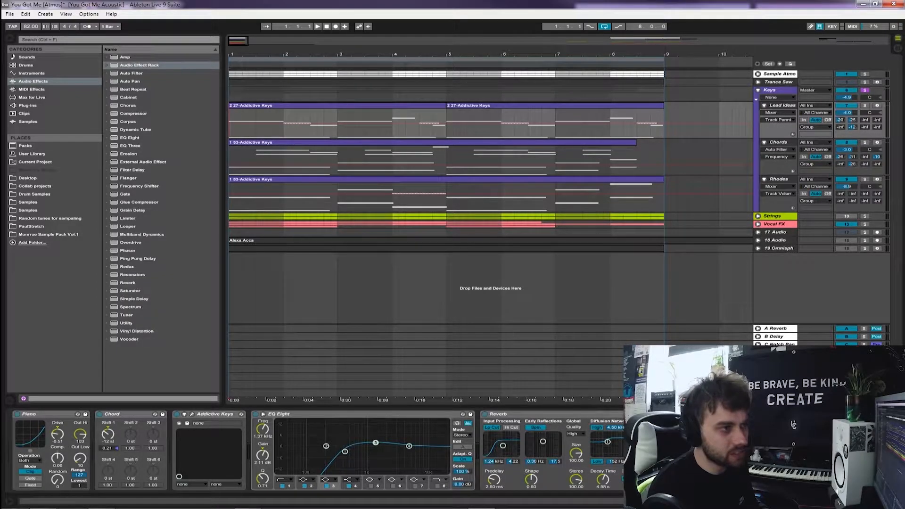
pyautogui.click(758, 82)
pyautogui.click(758, 82)
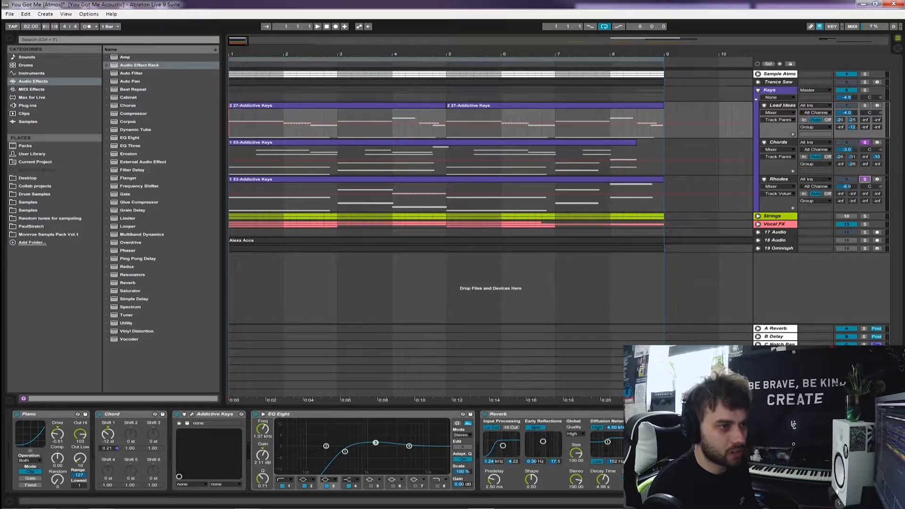
pyautogui.click(781, 106)
pyautogui.click(778, 142)
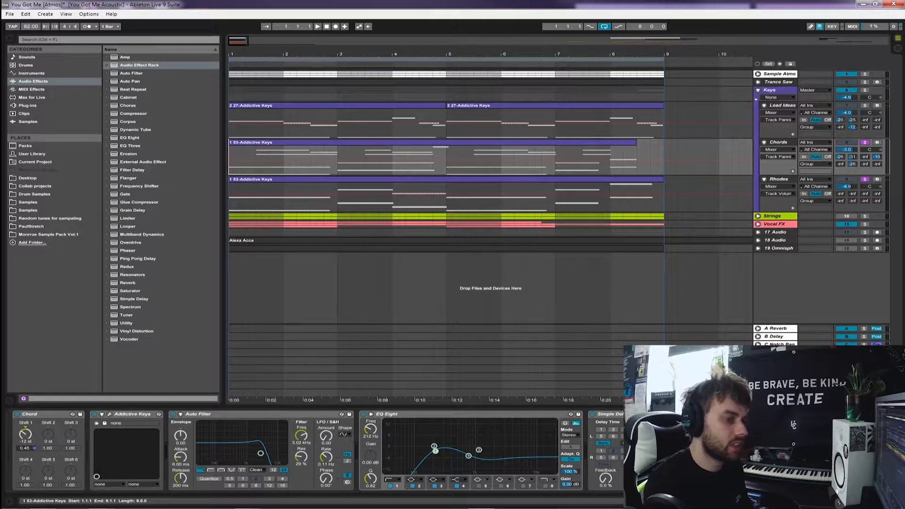
pyautogui.press('space')
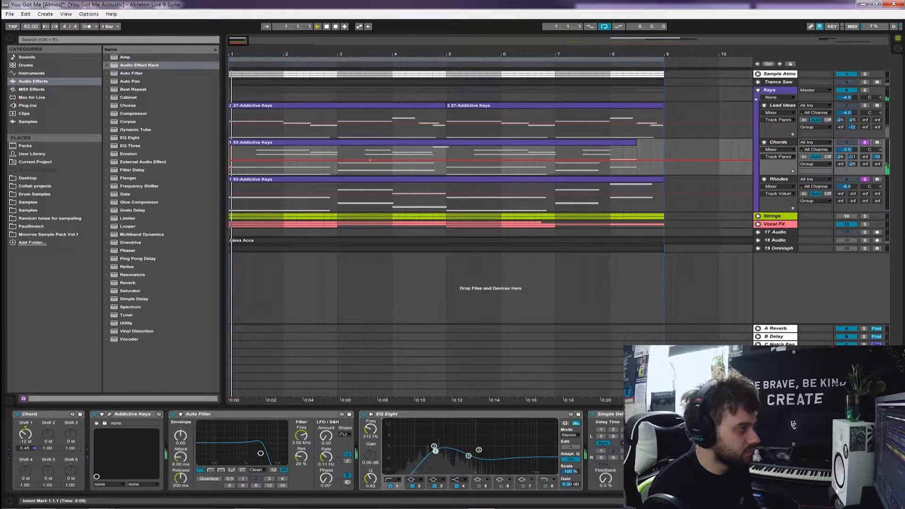
pyautogui.scroll(4, 490, 226)
pyautogui.scroll(-3, 490, 227)
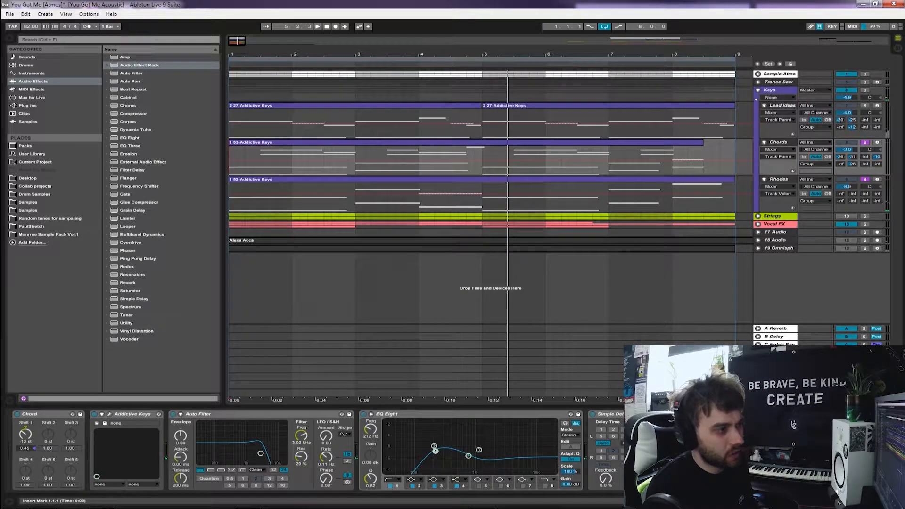
# Show the Rhodes device chain, return to the Chords chain and leave only the Chords track soloed
pyautogui.click(778, 179)
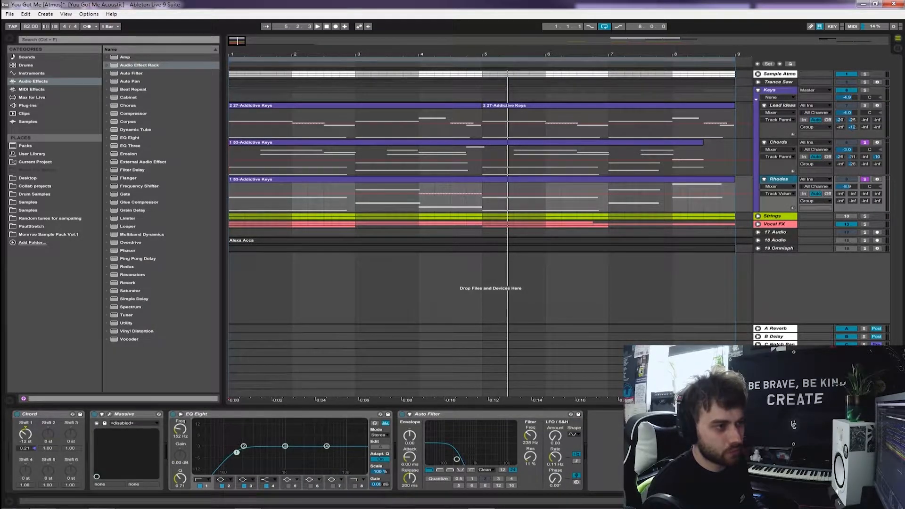
pyautogui.click(778, 142)
pyautogui.click(865, 142)
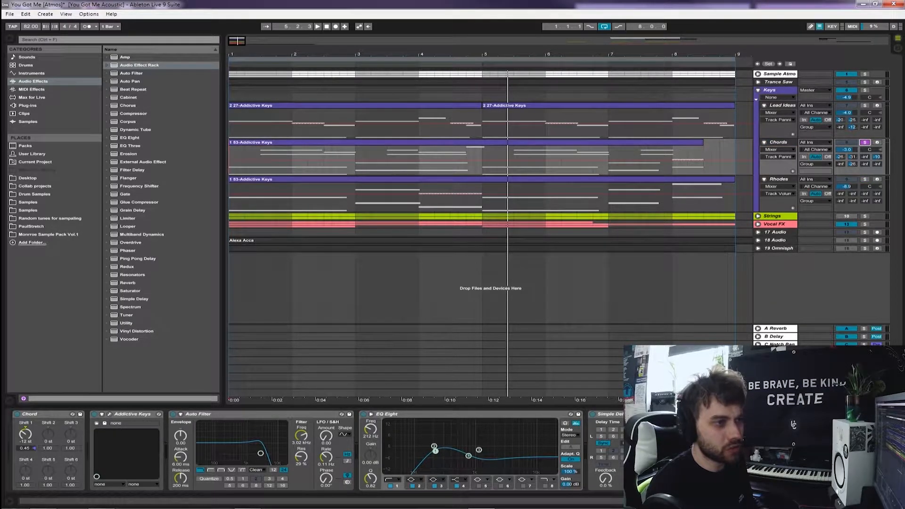
# Solo only the Lead Ideas track and play it from bar 1 with its device chain shown
pyautogui.click(846, 142)
pyautogui.click(781, 106)
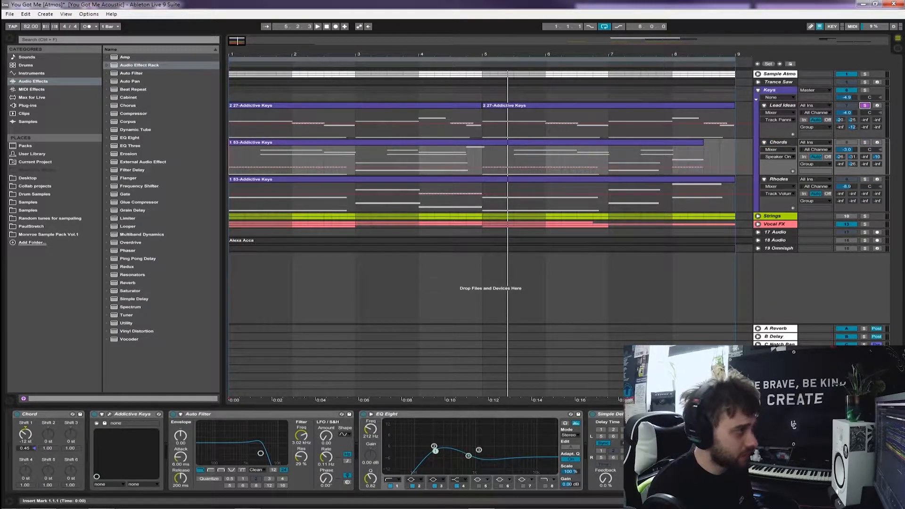
pyautogui.press('space')
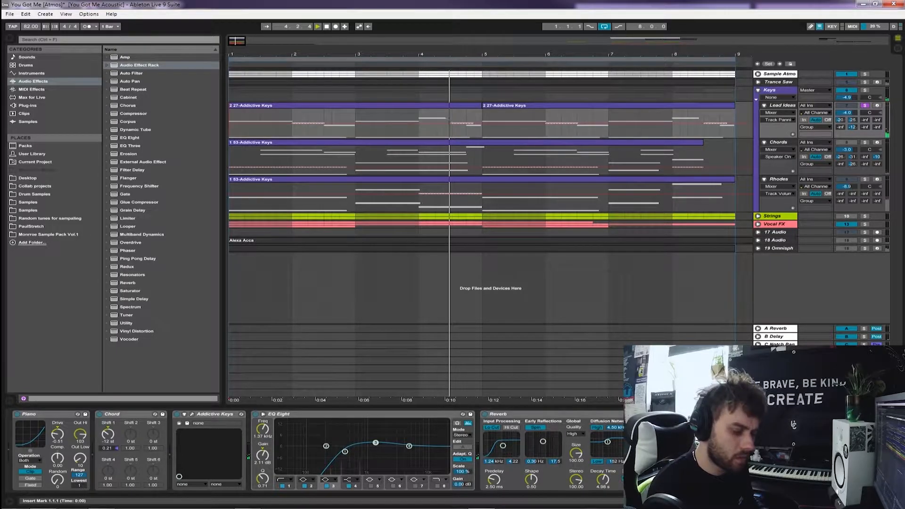
pyautogui.press('space')
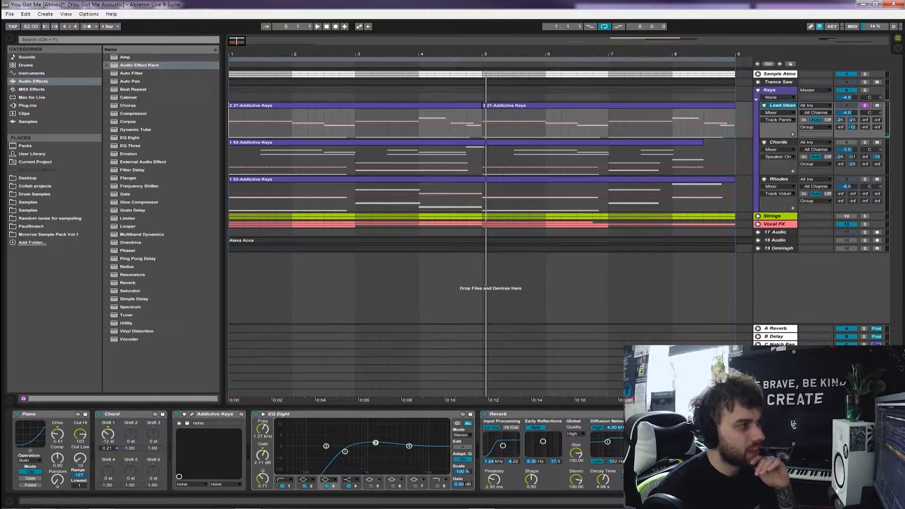
# Select both Lead Ideas clips, spanning bar 1 to bar 9
pyautogui.press('-')
pyautogui.click(511, 105)
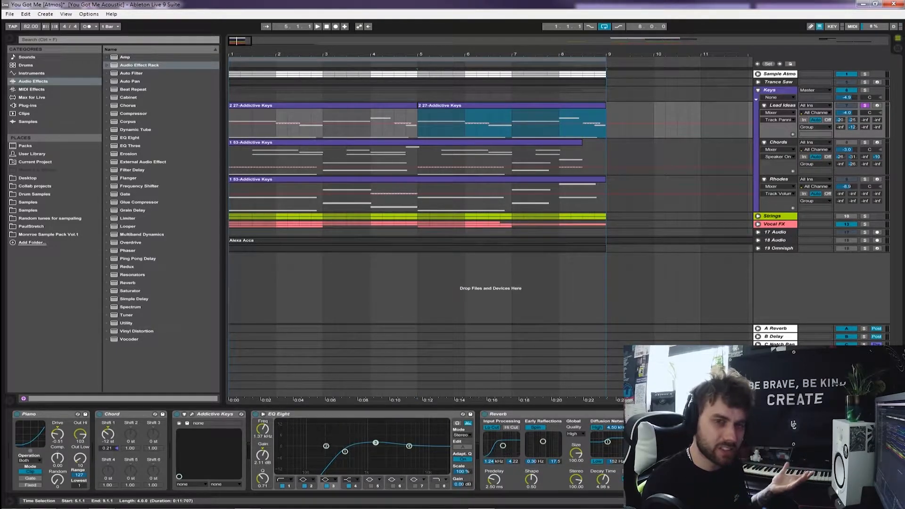
pyautogui.moveTo(605, 124); pyautogui.dragTo(230, 123)
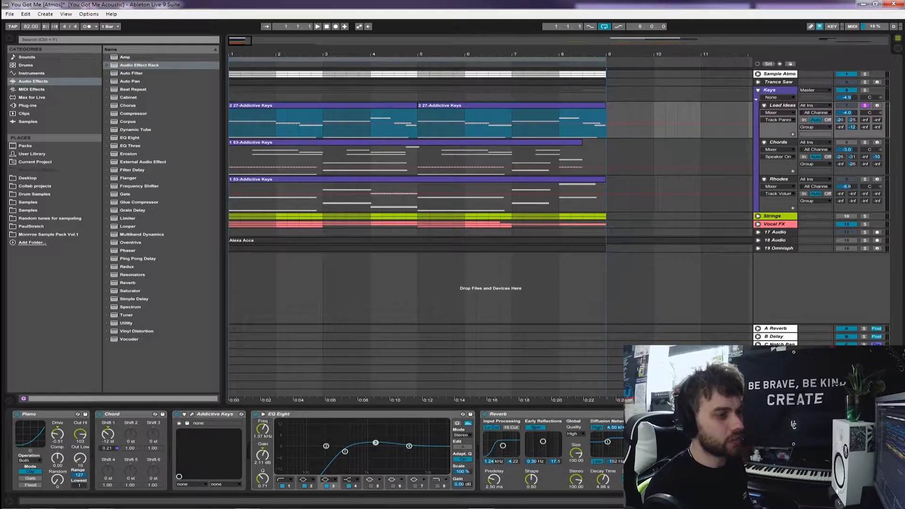
# Insert a new audio track below 19 Omnisph, armed for recording with its input set to Resampling
pyautogui.click(778, 248)
pyautogui.hotkey('ctrl', 't')
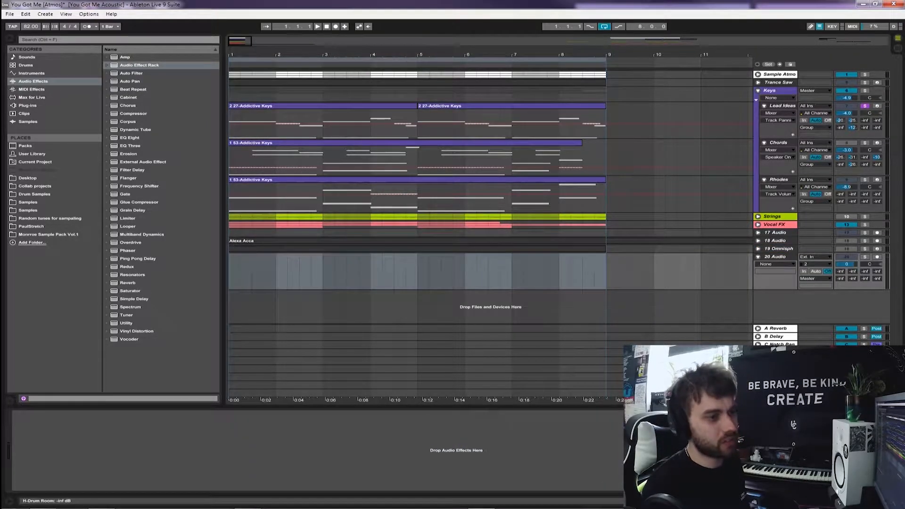
pyautogui.click(816, 257)
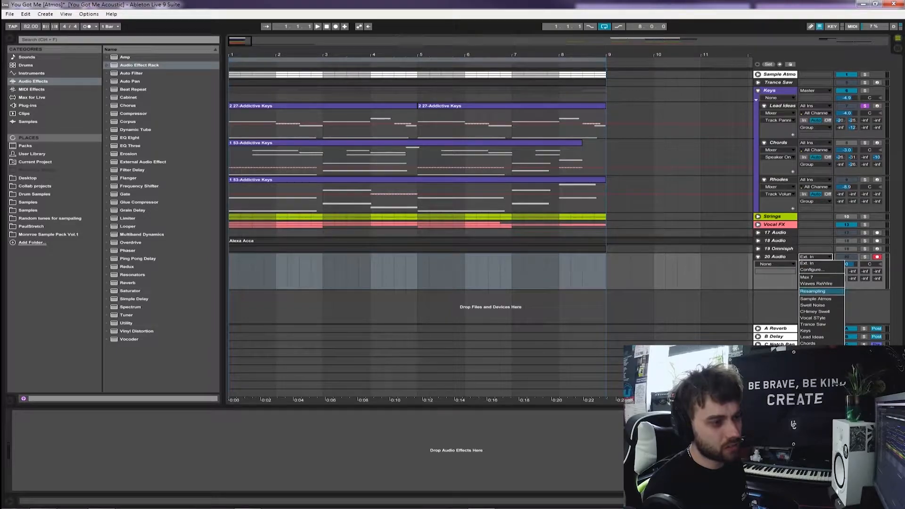
pyautogui.click(815, 292)
# Group the Lead Ideas track's devices into one Instrument Rack and fold the rack
pyautogui.click(781, 106)
pyautogui.click(230, 123)
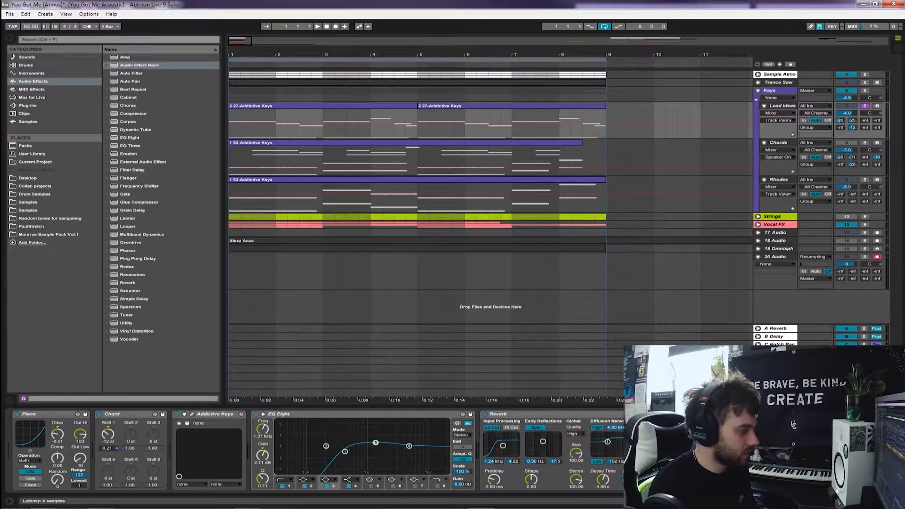
pyautogui.hotkey('ctrl', 'g')
pyautogui.click(17, 436)
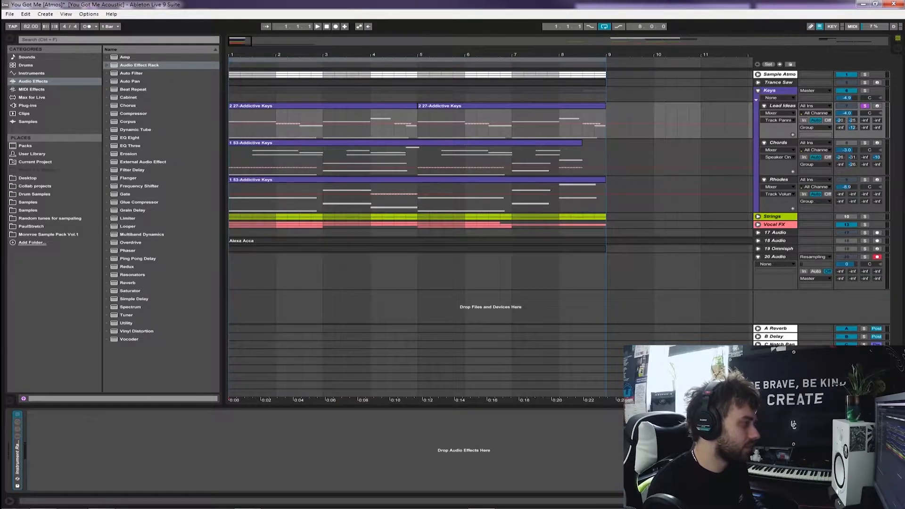
# Add a Reverb after the Lead Ideas rack with low cut 2.12 kHz, size 38.14, decay time 12.3 s and Dry/Wet 63%
pyautogui.click(128, 283)
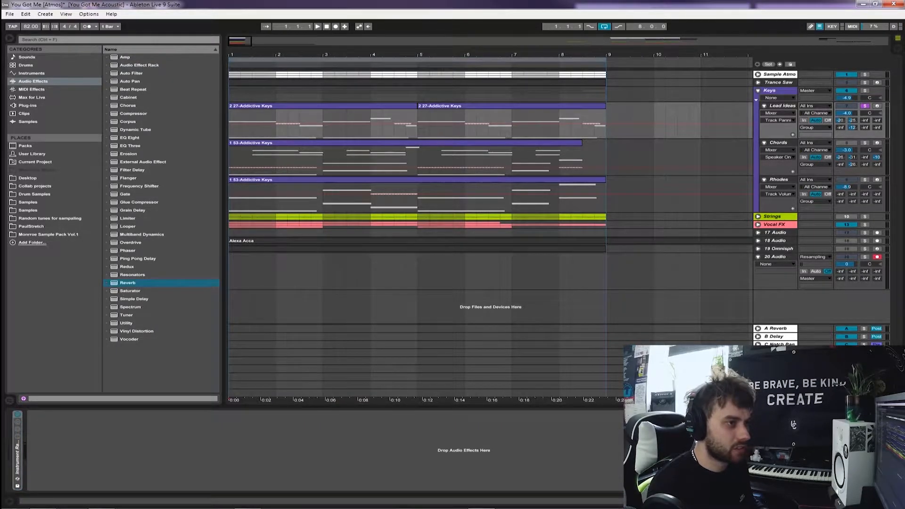
pyautogui.press('Return')
pyautogui.click(147, 483)
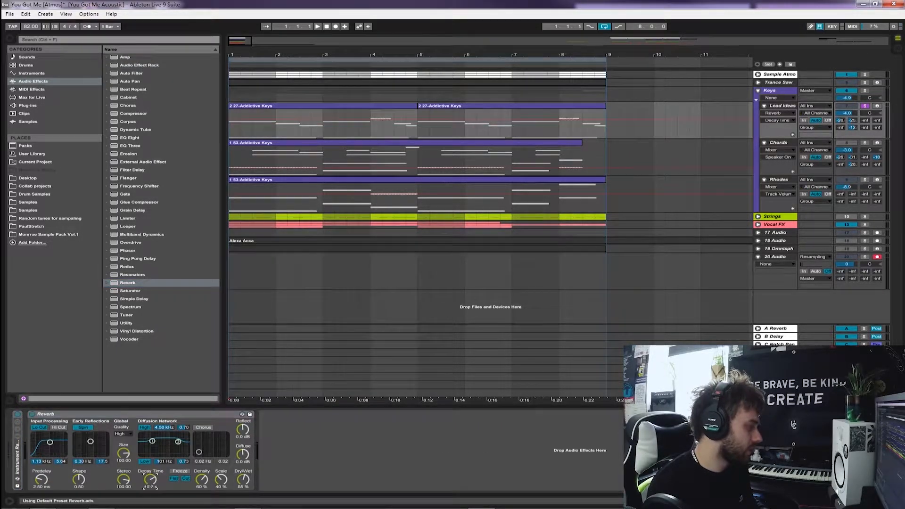
pyautogui.moveTo(124, 453); pyautogui.dragTo(123, 476)
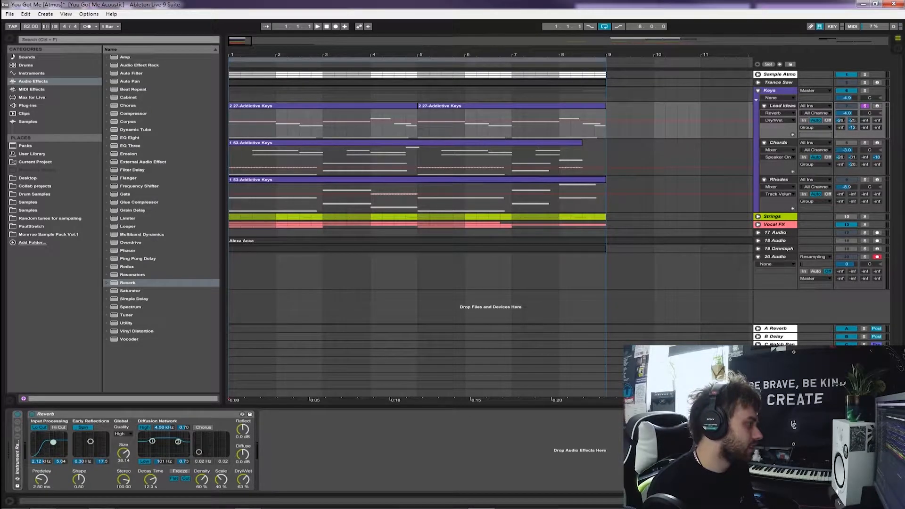
# Add a Ping Pong Delay after the Lead Ideas Reverb and set its Dry/Wet to 39%
pyautogui.doubleClick(138, 259)
pyautogui.moveTo(299, 479); pyautogui.dragTo(298, 483)
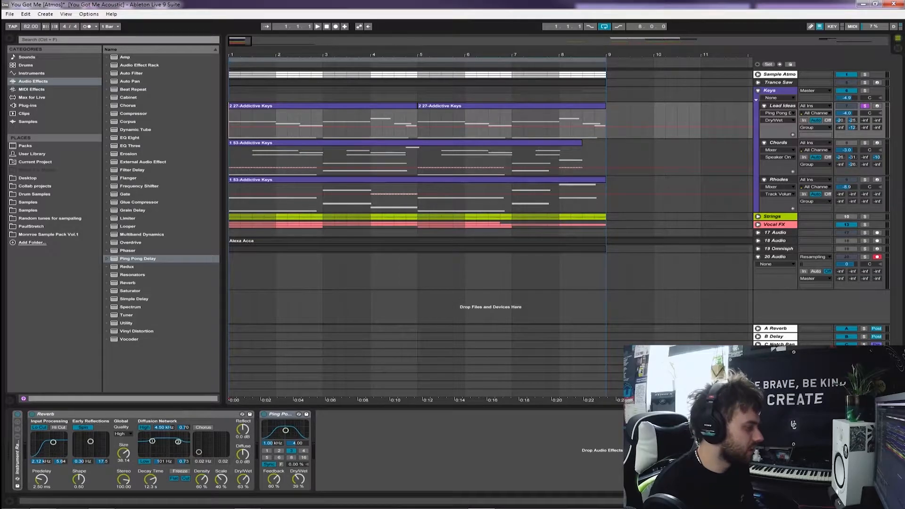
# During playback, set the Lead Ideas Reverb to decay time 20.2 s and Dry/Wet 64%, and its Ping Pong Delay to Dry/Wet 48%
pyautogui.click(144, 485)
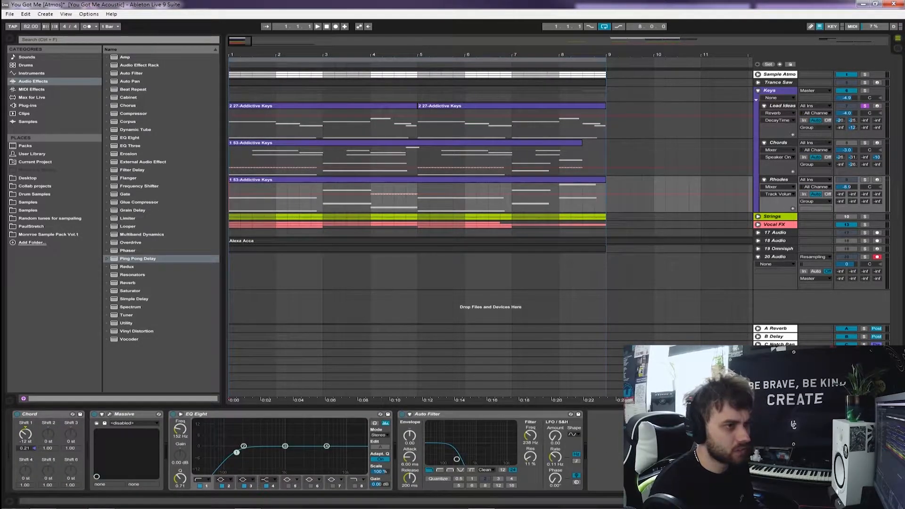
pyautogui.press('space')
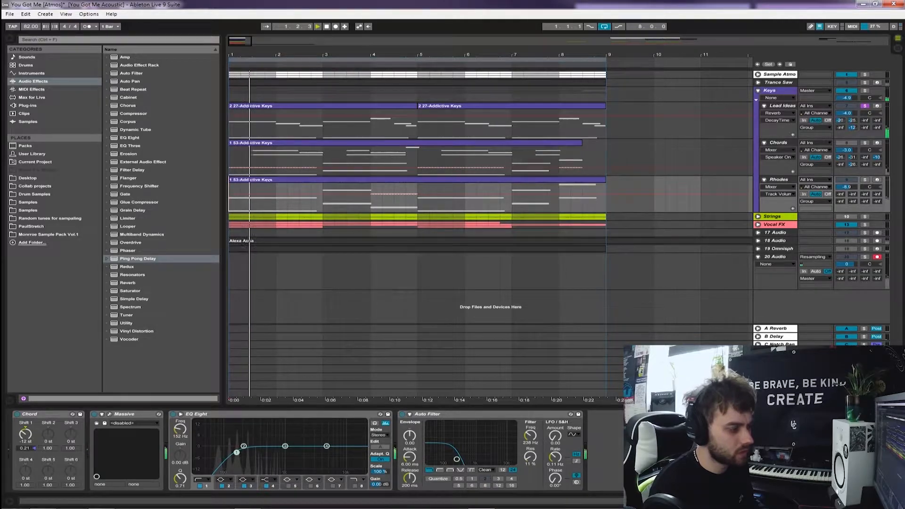
pyautogui.click(782, 106)
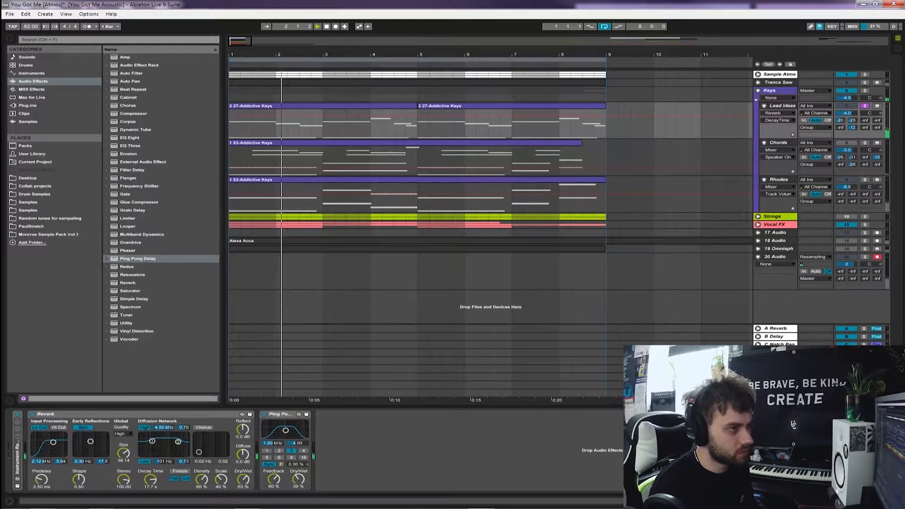
pyautogui.moveTo(242, 479); pyautogui.dragTo(242, 478)
pyautogui.moveTo(298, 480); pyautogui.dragTo(298, 473)
pyautogui.moveTo(150, 480); pyautogui.dragTo(150, 477)
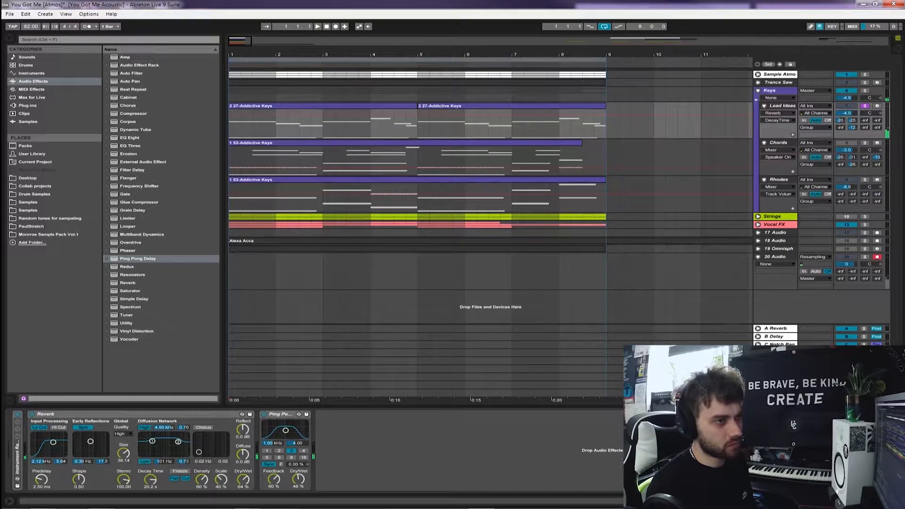
# Record the soloed Lead Ideas onto 20 Audio from bar 1, deactivating the second Lead Ideas clip during the take to capture the effects tail
pyautogui.click(865, 106)
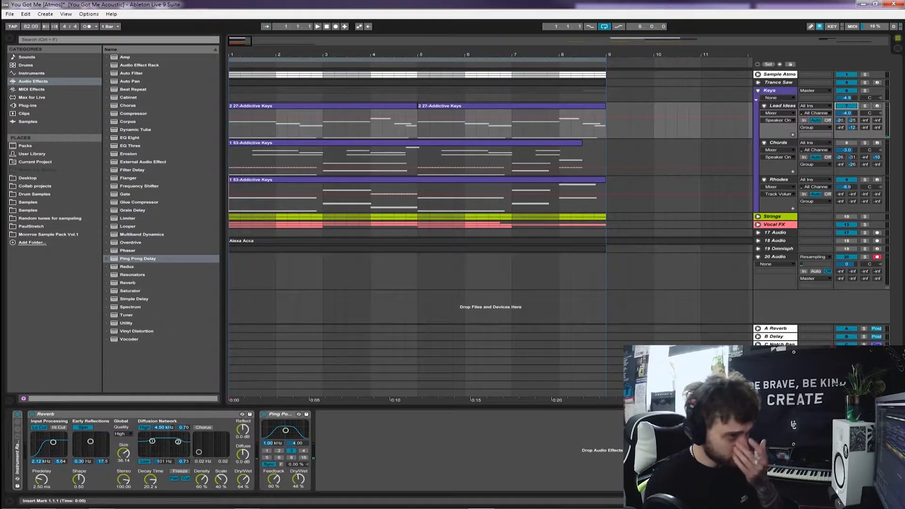
pyautogui.click(776, 257)
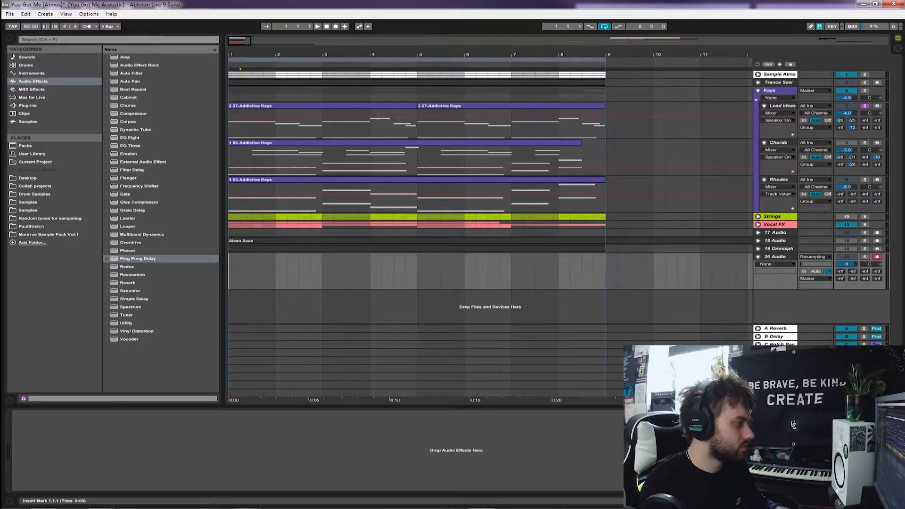
pyautogui.press('F9')
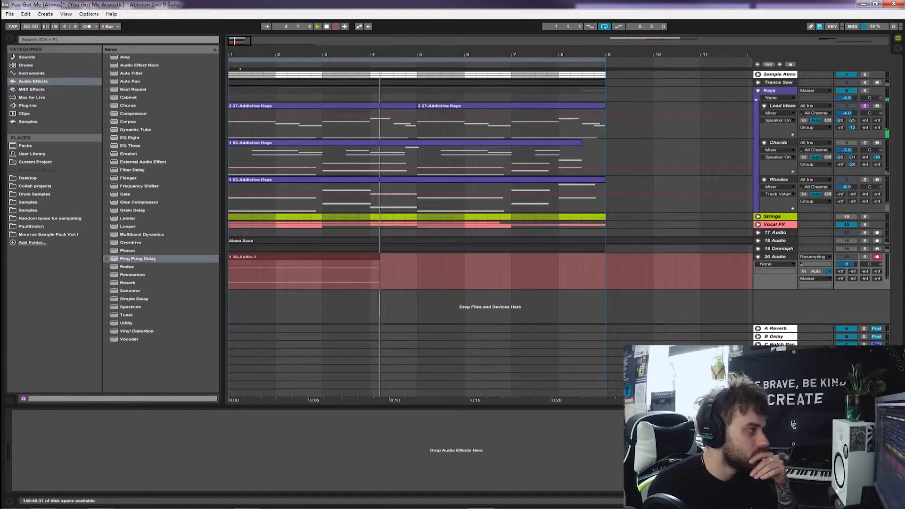
pyautogui.click(511, 106)
pyautogui.press('0')
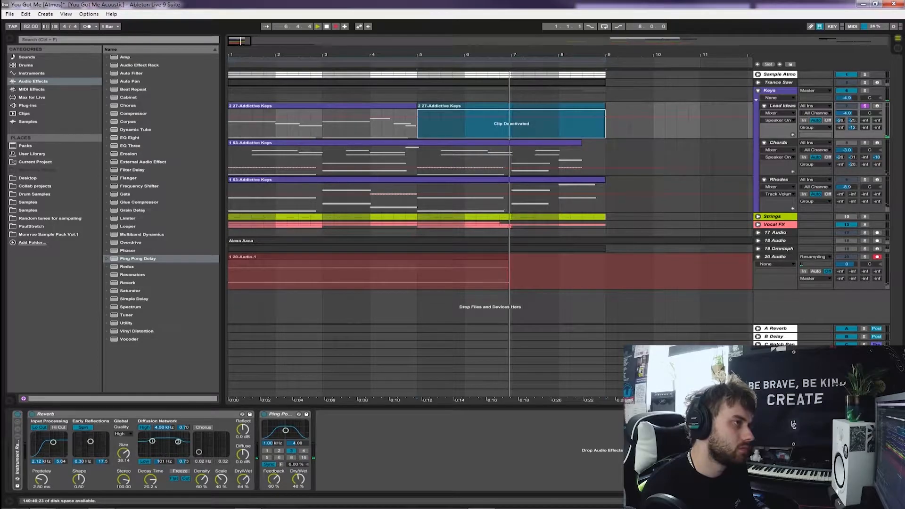
pyautogui.press('space')
# Delete the Lead Ideas track and audition the resampled audio track soloed from bar 1
pyautogui.click(471, 256)
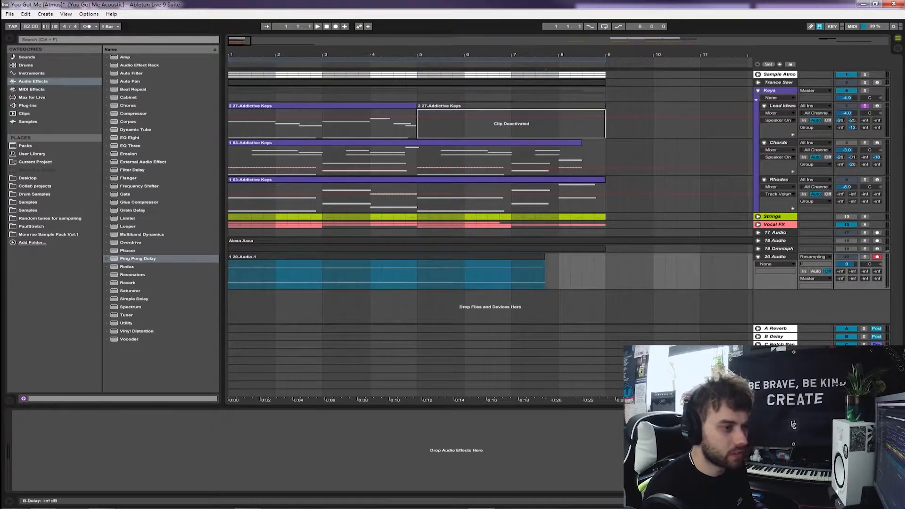
pyautogui.click(865, 256)
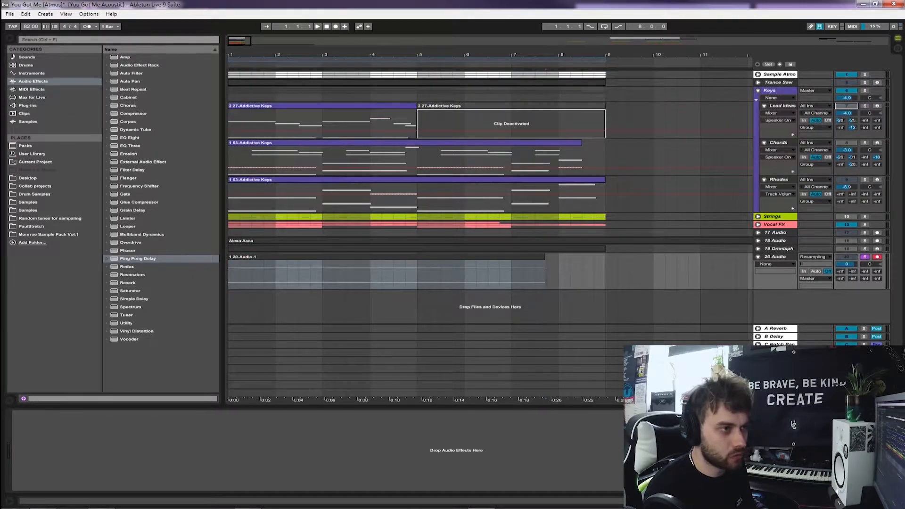
pyautogui.rightClick(781, 105)
pyautogui.click(786, 110)
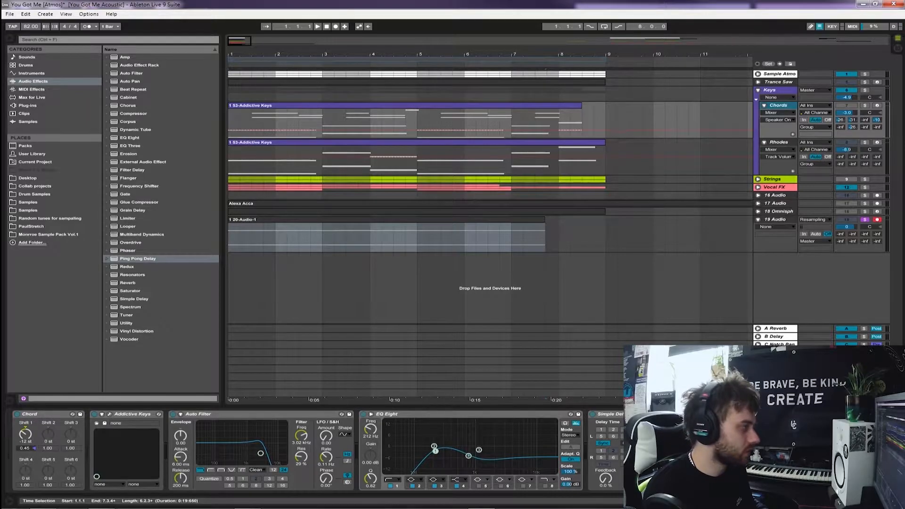
pyautogui.click(230, 238)
pyautogui.press('space')
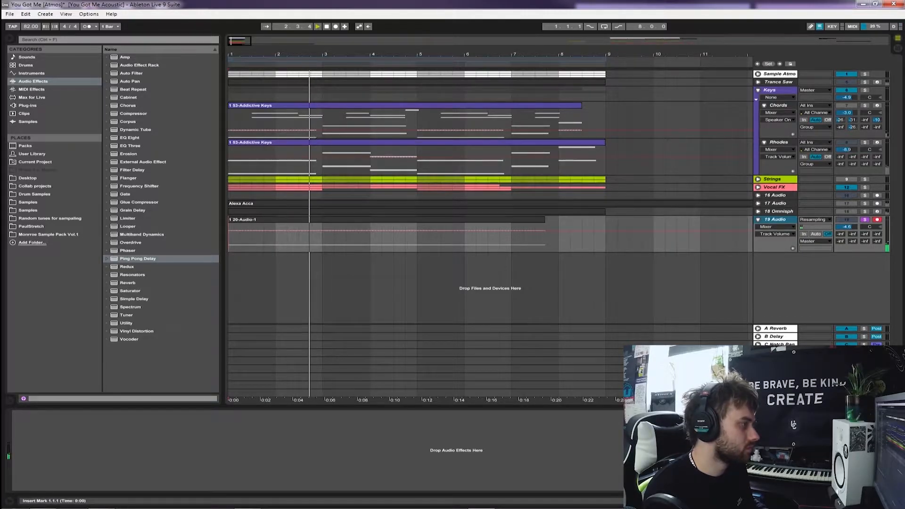
# Cut the resampled clip down to the section from bar 3 to bar 5, deleting the parts before and after it
pyautogui.moveTo(322, 239); pyautogui.dragTo(229, 239)
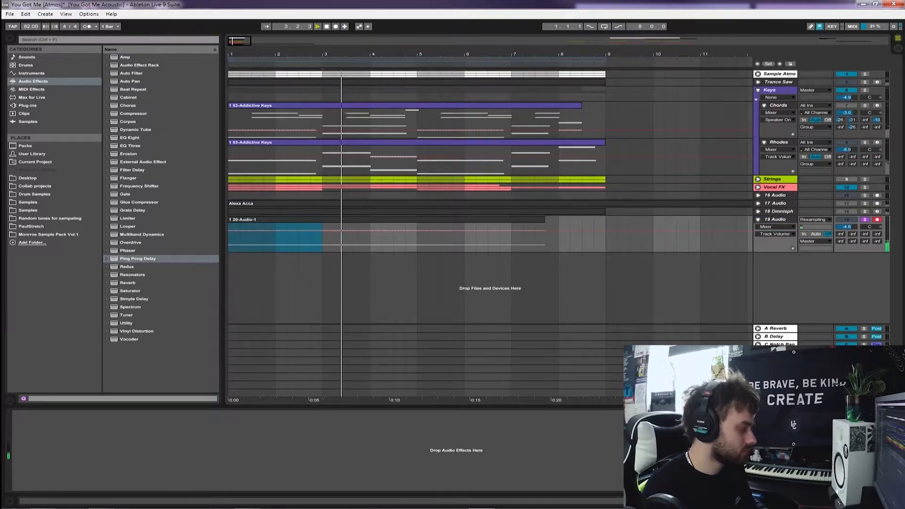
pyautogui.hotkey('ctrl', 'd')
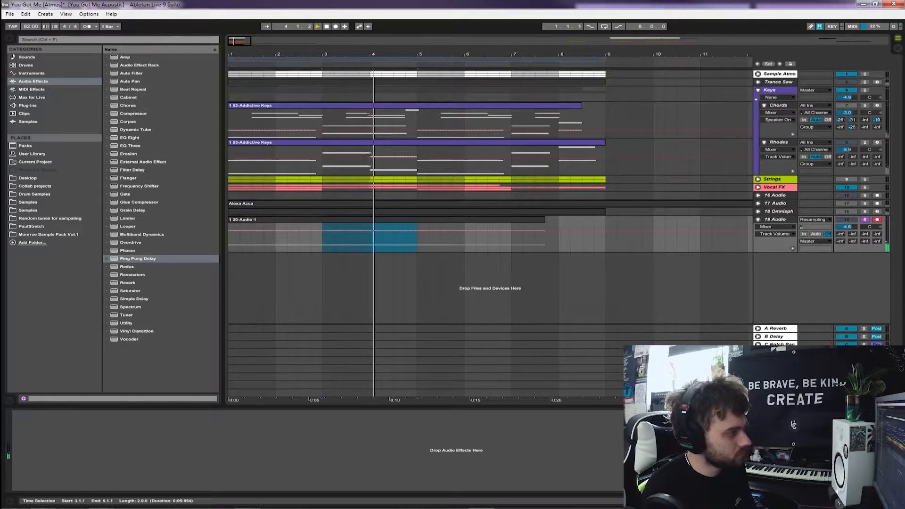
pyautogui.rightClick(311, 219)
pyautogui.click(323, 224)
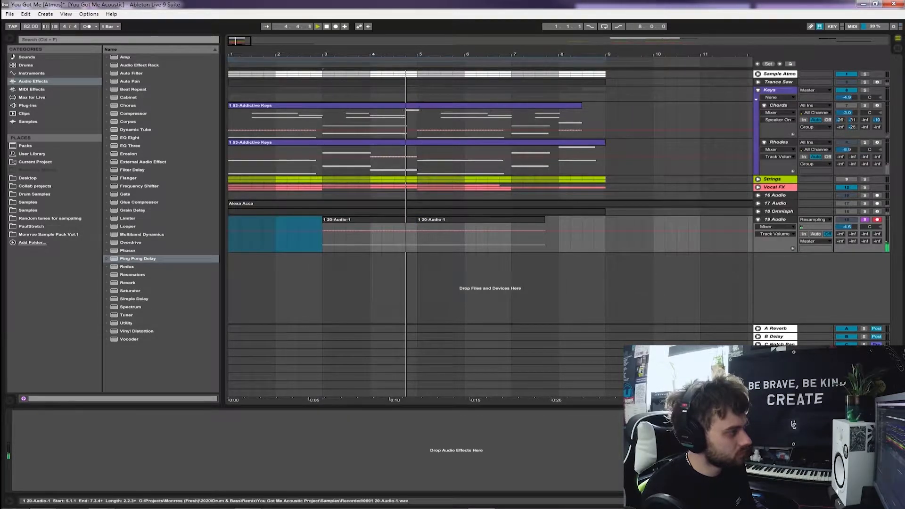
pyautogui.rightClick(437, 219)
pyautogui.click(447, 224)
# Stop playback and reverse the remaining resampled clip
pyautogui.click(404, 220)
pyautogui.press('space')
pyautogui.doubleClick(404, 219)
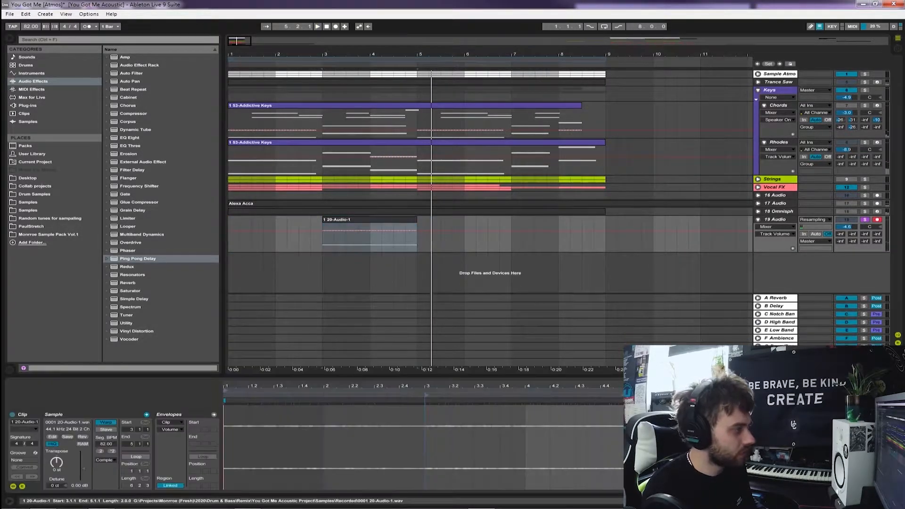
pyautogui.click(83, 437)
# Move the reversed clip to start at bar 1 and give it a long curved fade-in
pyautogui.moveTo(371, 220); pyautogui.dragTo(275, 220)
pyautogui.click(777, 226)
pyautogui.click(763, 240)
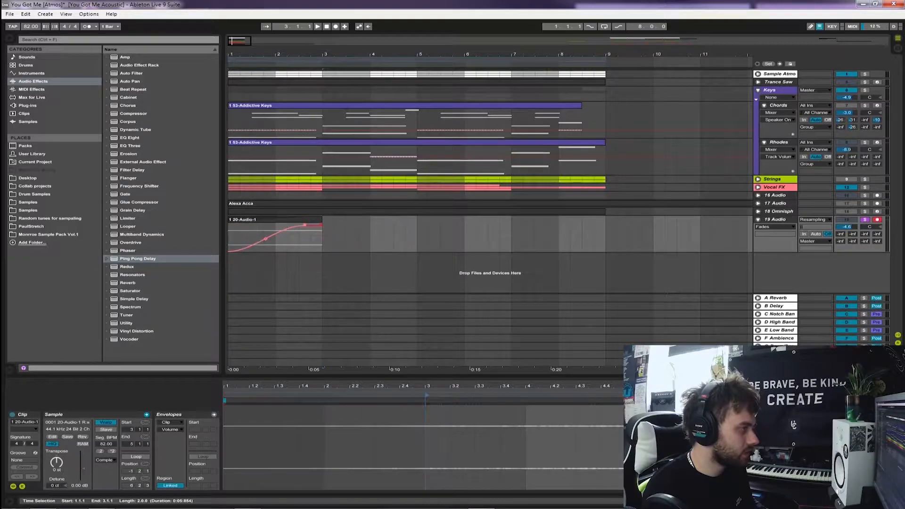
# Add a Reverb to the resampled track with low cut 1.13 kHz, size 40.55, decay time 14.1 s and Dry/Wet 36%
pyautogui.click(127, 283)
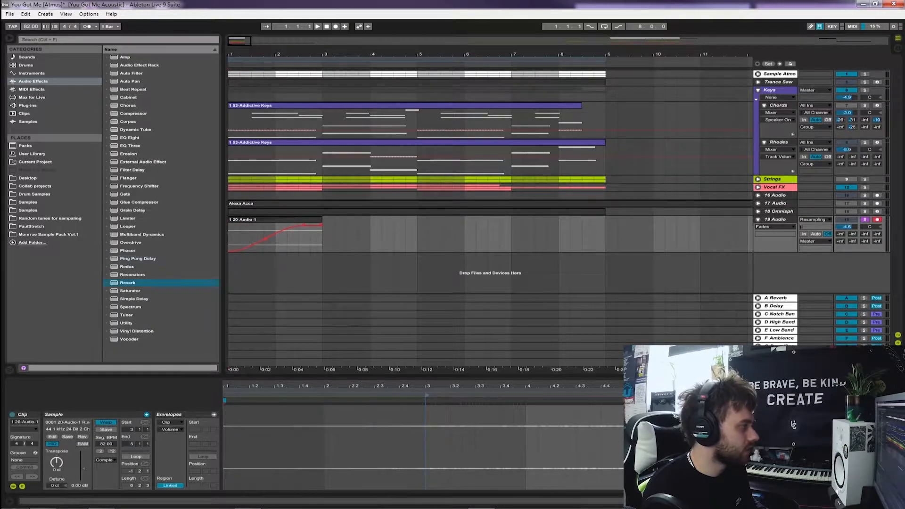
pyautogui.doubleClick(128, 283)
pyautogui.moveTo(135, 480); pyautogui.dragTo(135, 460)
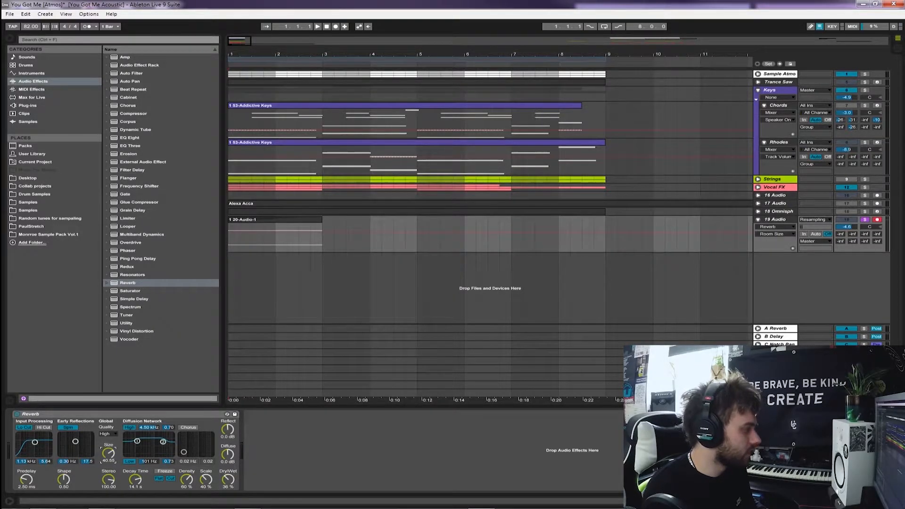
# Add a Ping Pong Delay after the resampled track's Reverb and set its Dry/Wet to 35%
pyautogui.doubleClick(138, 258)
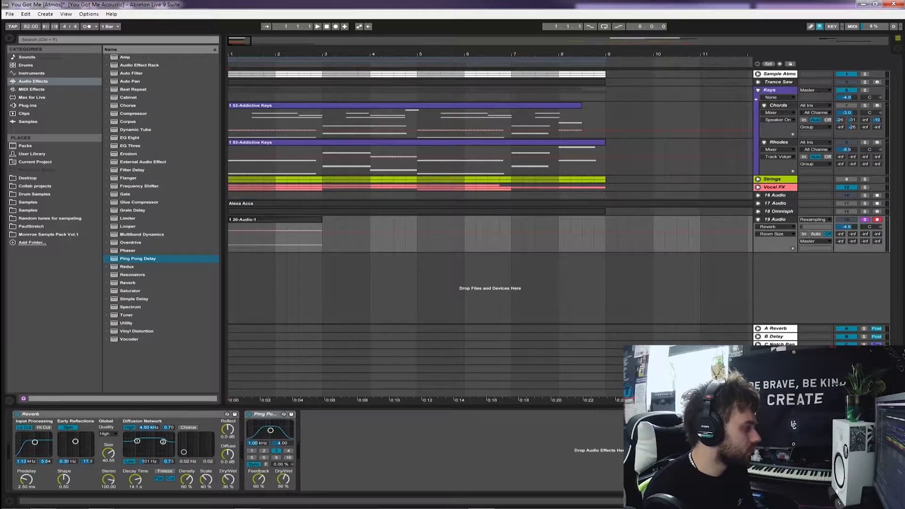
pyautogui.rightClick(273, 414)
pyautogui.click(283, 479)
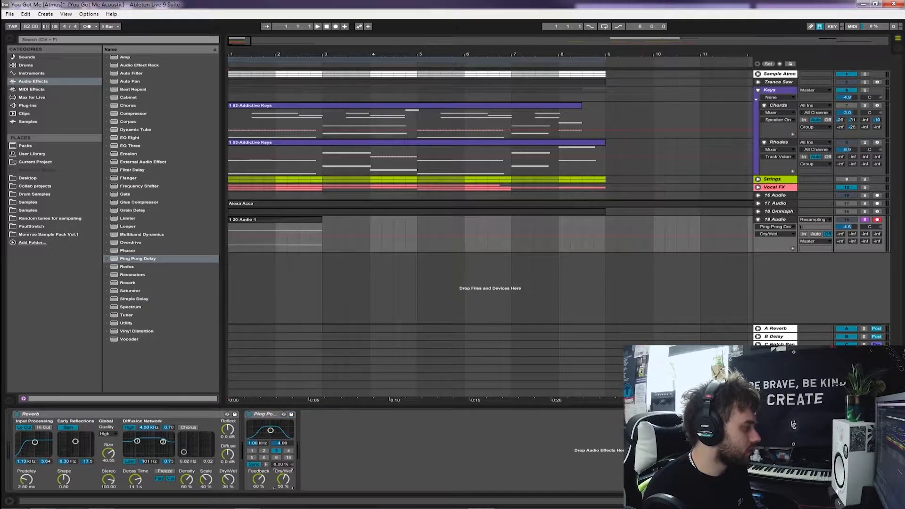
# Add an Overdrive with Drive 37% and Dry/Wet 18% to the resampled track, and lower the track's volume to -11.4 dB
pyautogui.doubleClick(130, 243)
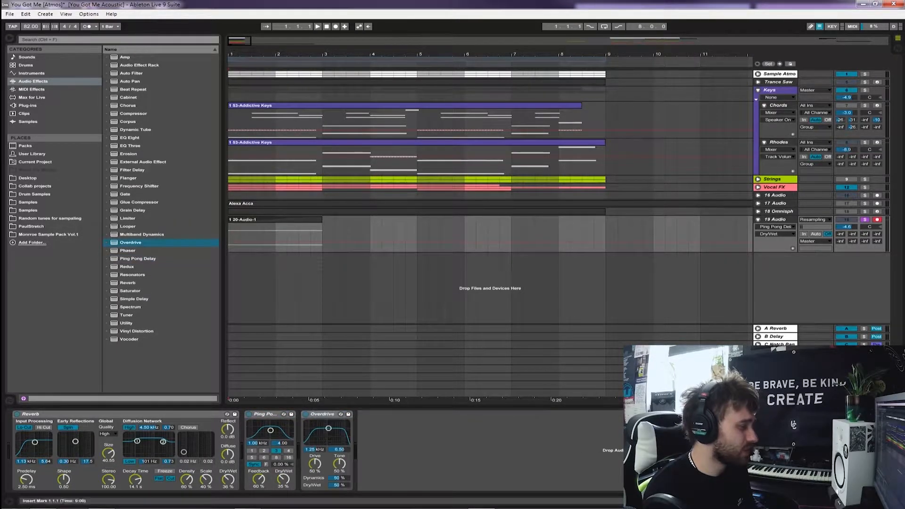
pyautogui.moveTo(337, 485); pyautogui.dragTo(337, 488)
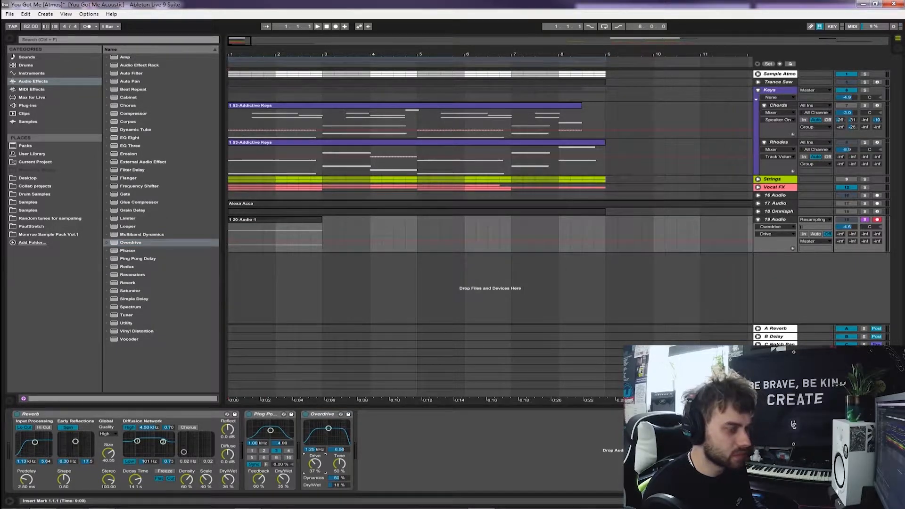
pyautogui.press('Tab')
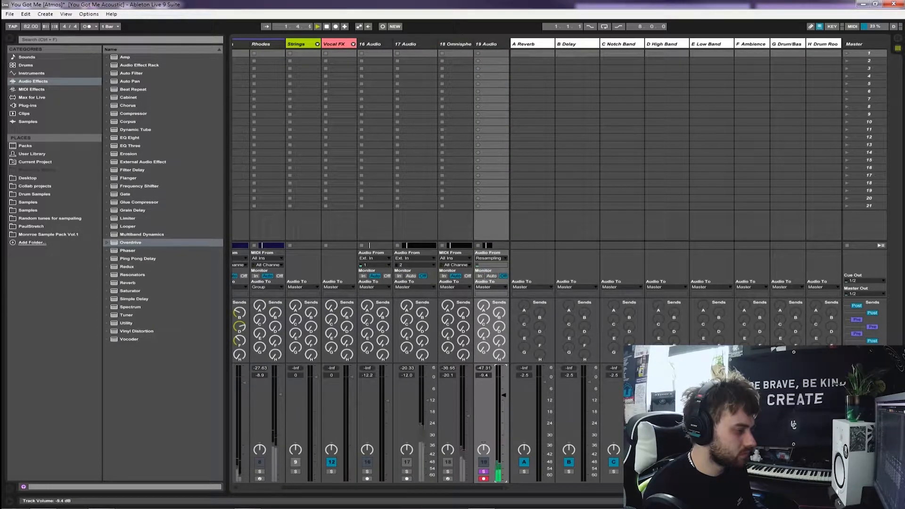
pyautogui.press('Tab')
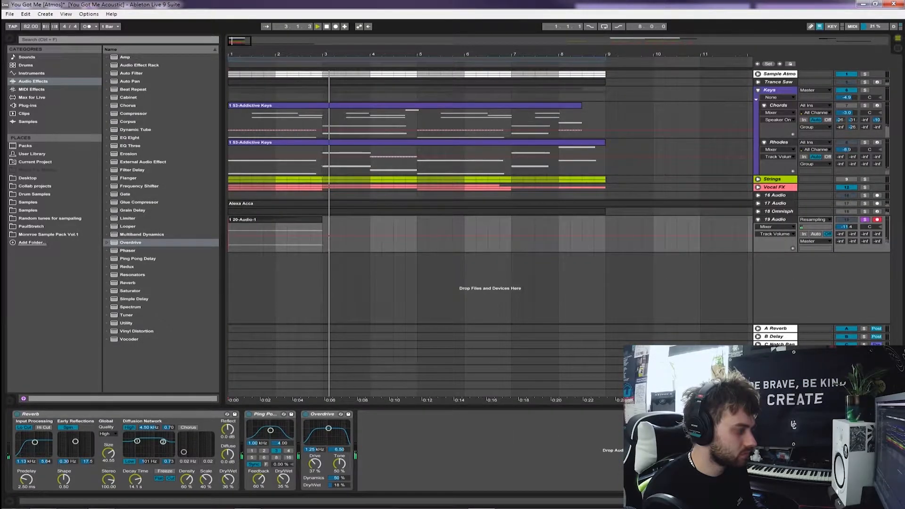
# Add a short, steep fade-out at the end of the reversed clip and stop playback
pyautogui.click(775, 227)
pyautogui.click(763, 240)
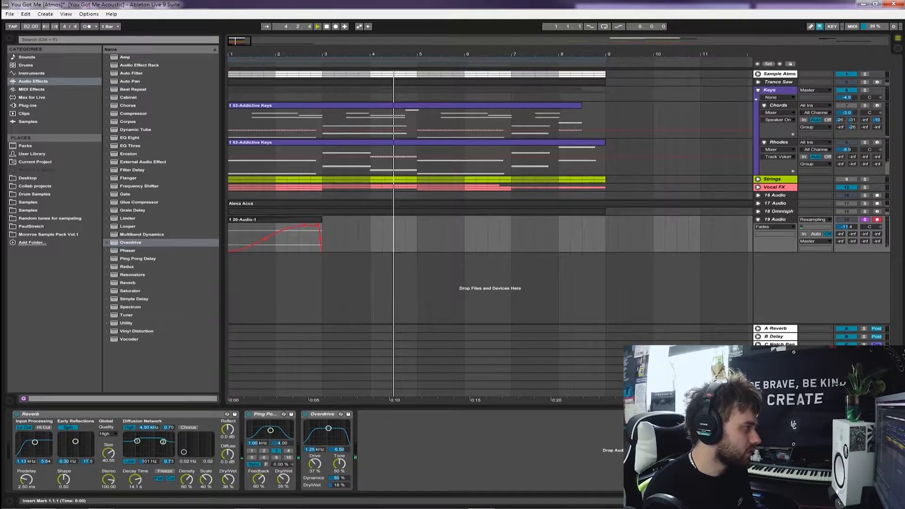
pyautogui.press('space')
# Try transposing the reversed clip down 12 semitones, audition it, and undo the transposition
pyautogui.doubleClick(287, 219)
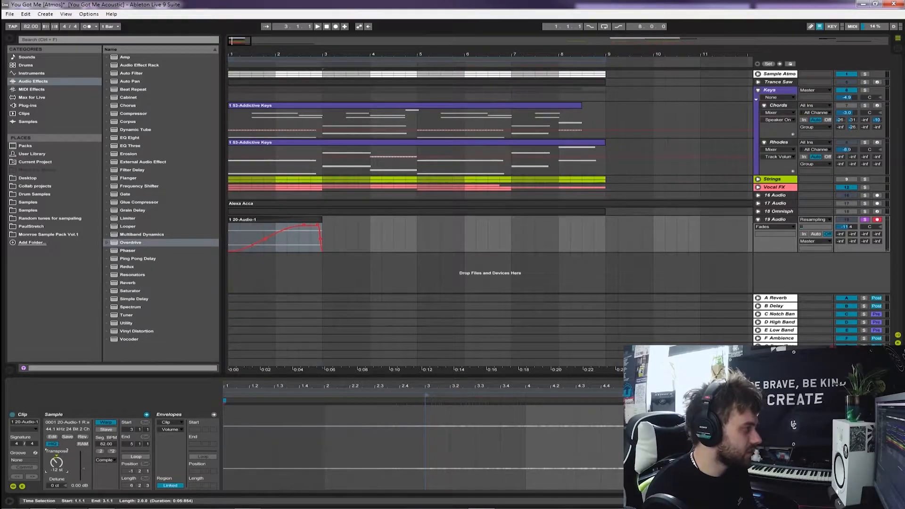
pyautogui.click(276, 239)
pyautogui.press('space')
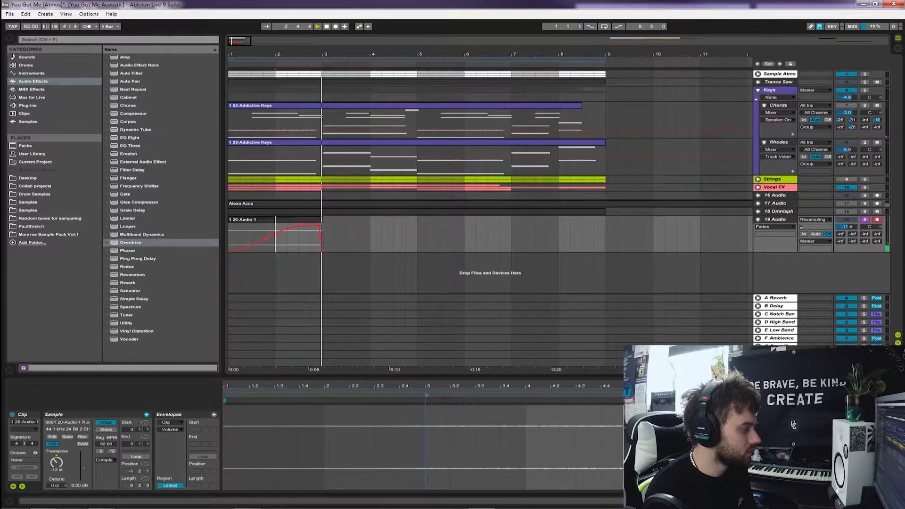
pyautogui.hotkey('ctrl', 'z')
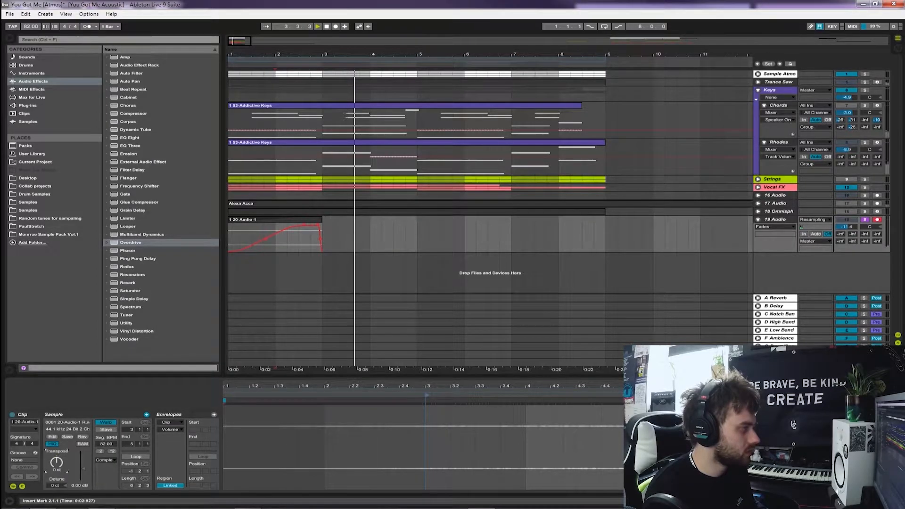
# Insert an Auto Filter after the Overdrive on the resampled track
pyautogui.moveTo(322, 239); pyautogui.dragTo(228, 239)
pyautogui.press('space')
pyautogui.click(131, 73)
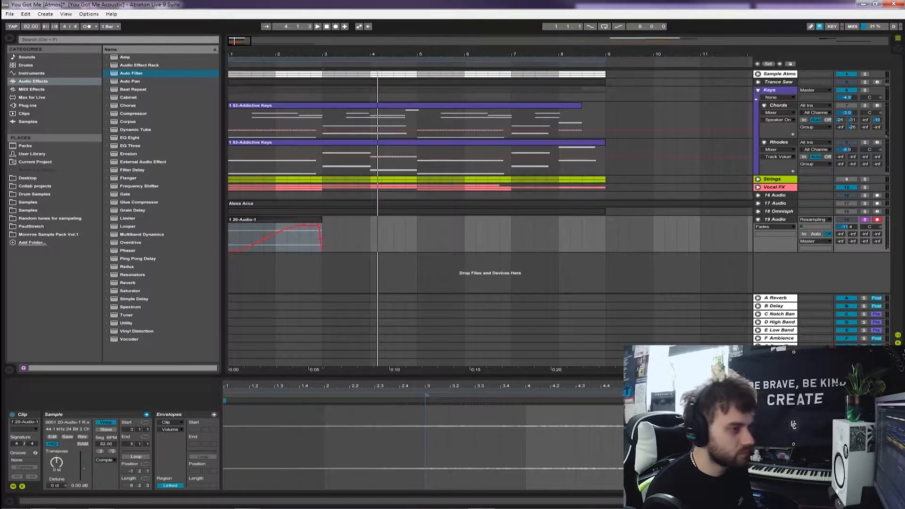
pyautogui.press('Return')
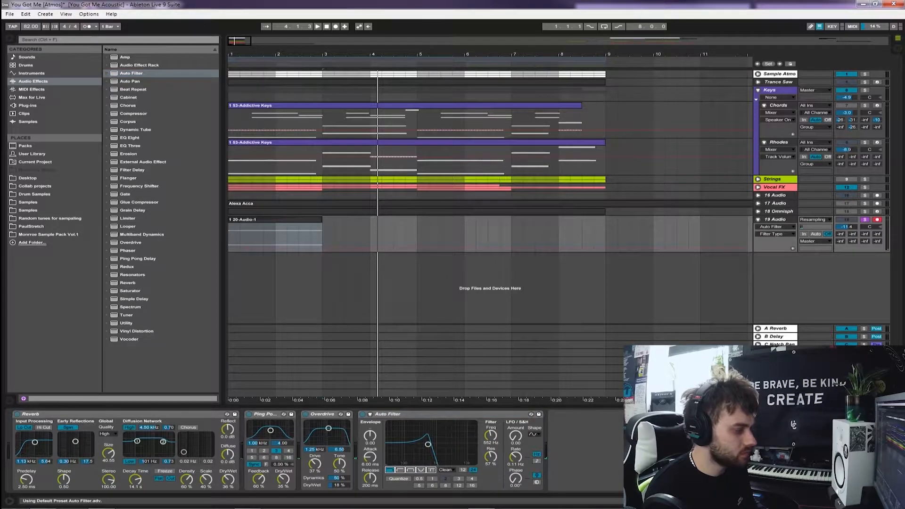
# Automate the Auto Filter's frequency with an uneven line across the reversed clip, rising to about 1.45 kHz by bar 4
pyautogui.rightClick(485, 434)
pyautogui.click(500, 437)
pyautogui.press('space')
pyautogui.click(232, 238)
pyautogui.moveTo(232, 237); pyautogui.dragTo(370, 234)
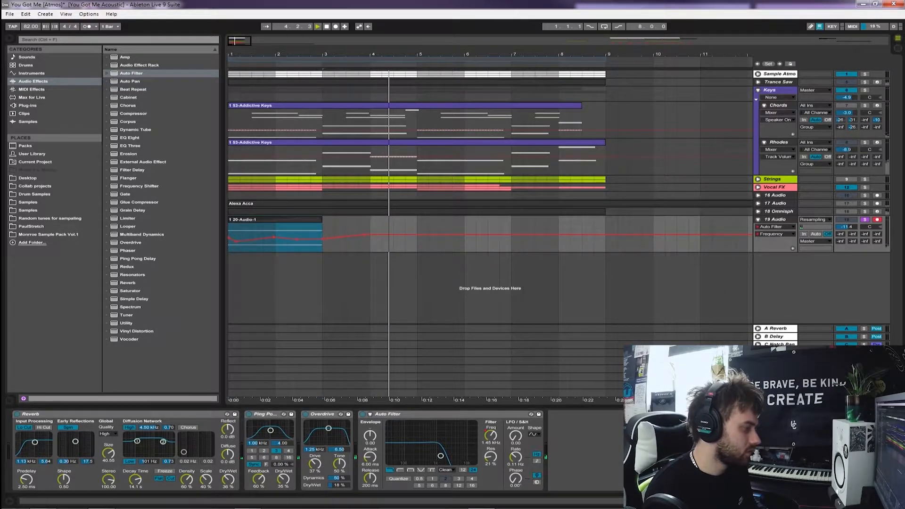
# Automate the Overdrive's Dry/Wet to stay low at the clip's start and rise to about 56% before bar 3
pyautogui.rightClick(338, 485)
pyautogui.click(358, 444)
pyautogui.click(230, 240)
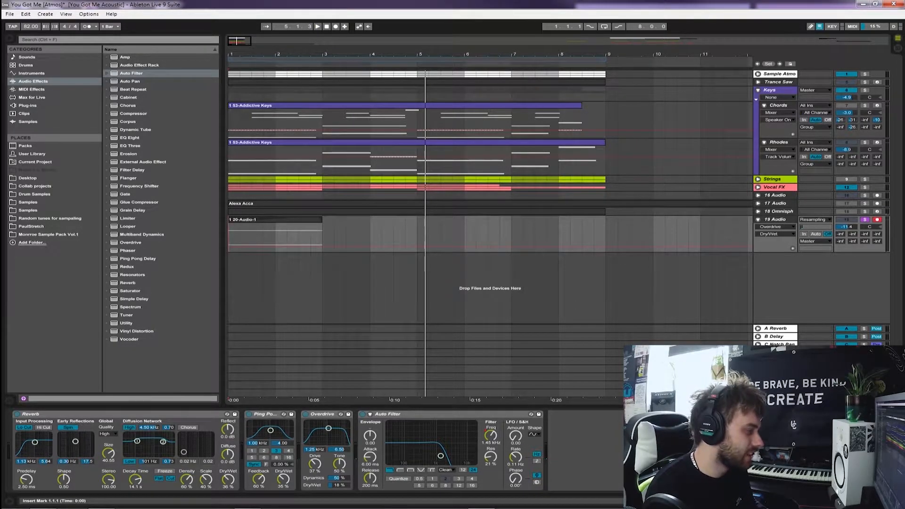
pyautogui.press('space')
pyautogui.click(245, 247)
pyautogui.moveTo(280, 246); pyautogui.dragTo(305, 235)
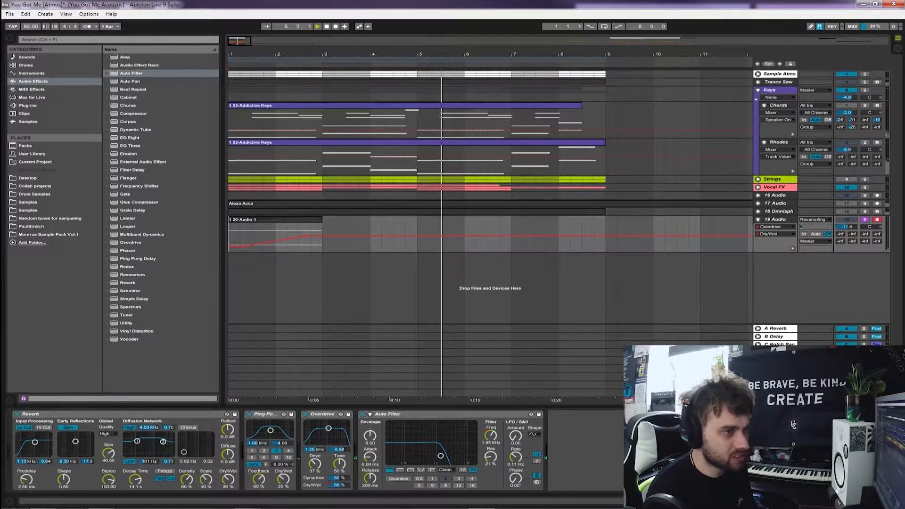
# Delete the Chords track from the Keys group
pyautogui.rightClick(775, 105)
pyautogui.click(785, 111)
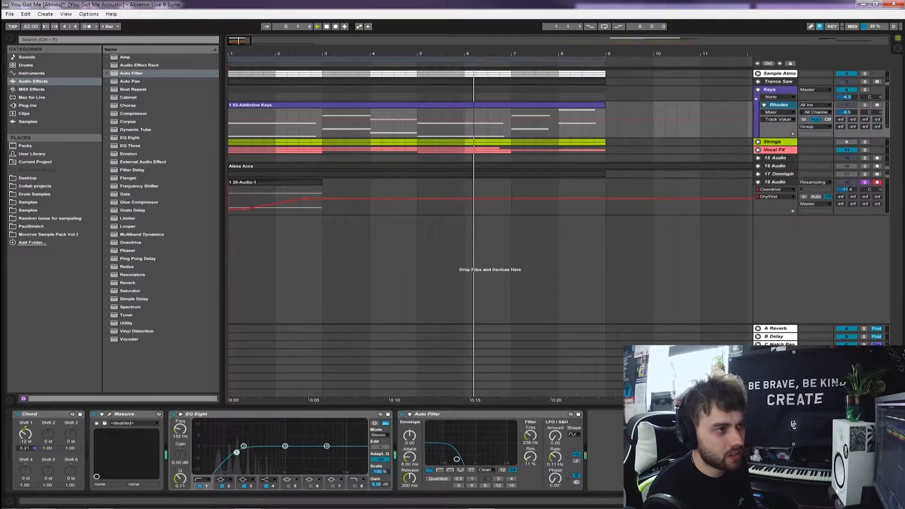
# Turn on looping for the eight-bar section and move the folded resampled track directly below the Keys group
pyautogui.click(758, 90)
pyautogui.click(775, 138)
pyautogui.click(736, 162)
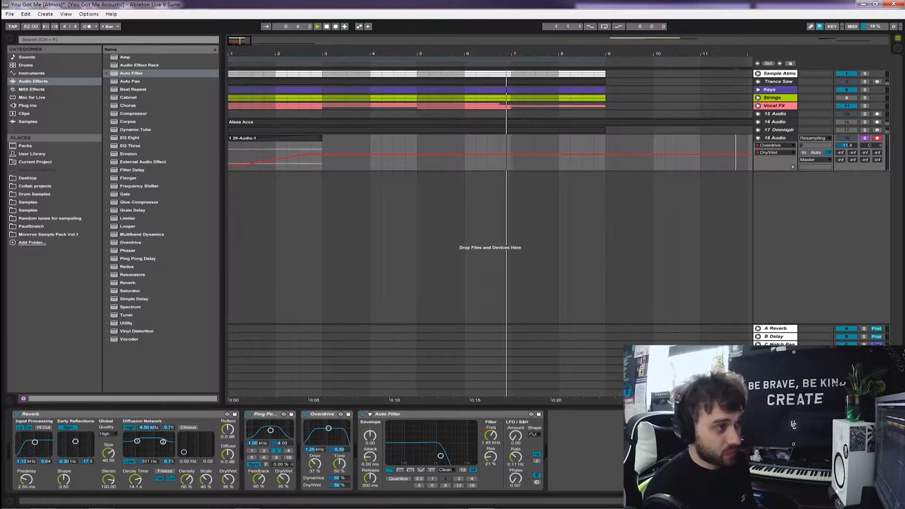
pyautogui.hotkey('ctrl', 'l')
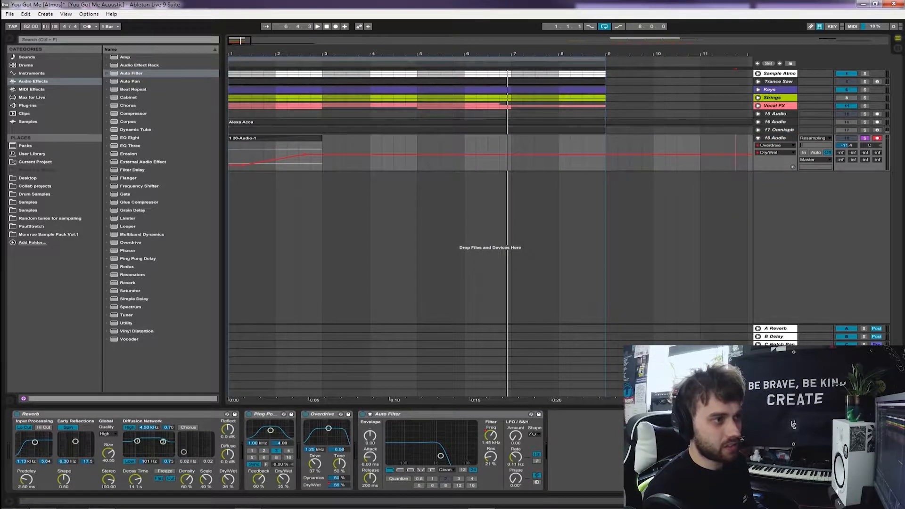
pyautogui.click(758, 138)
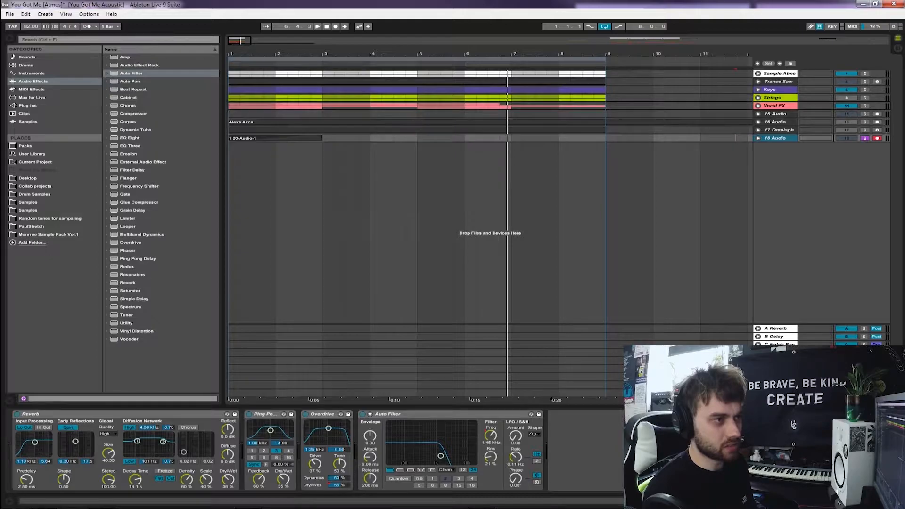
pyautogui.moveTo(775, 138); pyautogui.dragTo(775, 94)
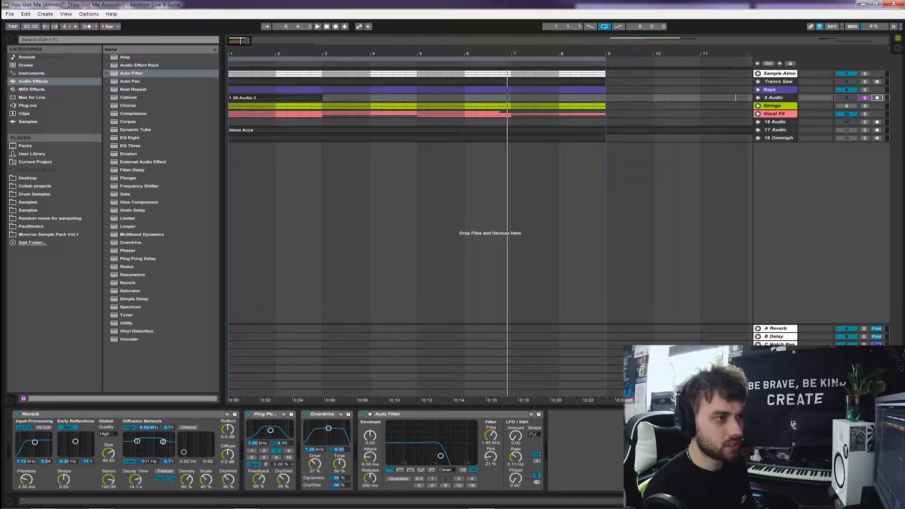
# Solo the Cello track in the Strings group, compare it with the Trance Saw chords, and play it from the start
pyautogui.click(724, 105)
pyautogui.click(758, 106)
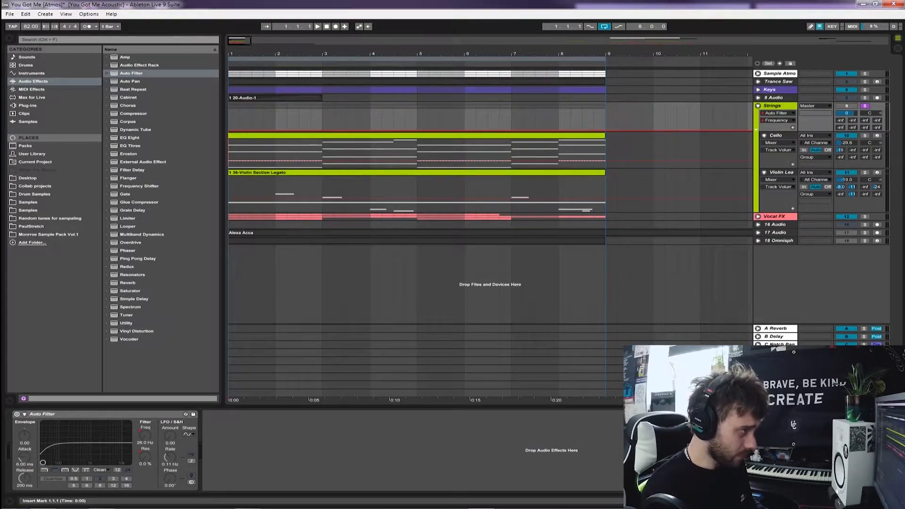
pyautogui.click(776, 136)
pyautogui.click(229, 153)
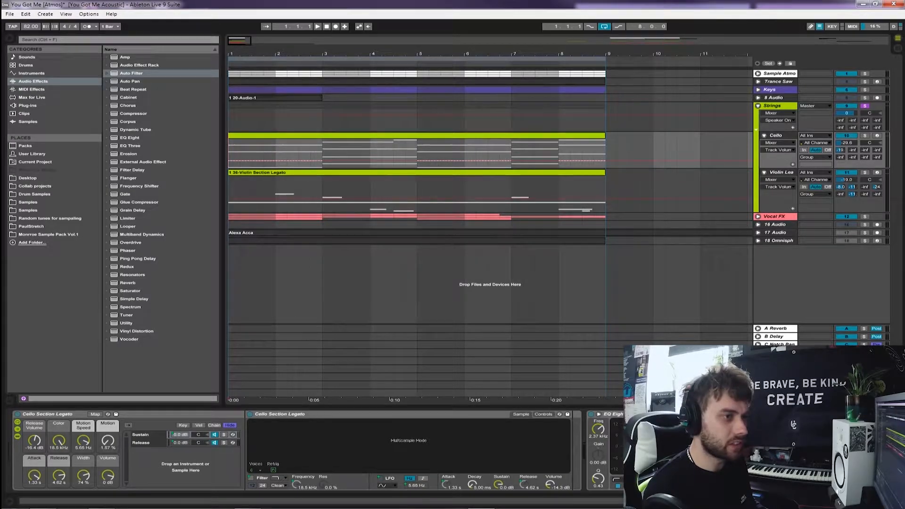
pyautogui.click(758, 82)
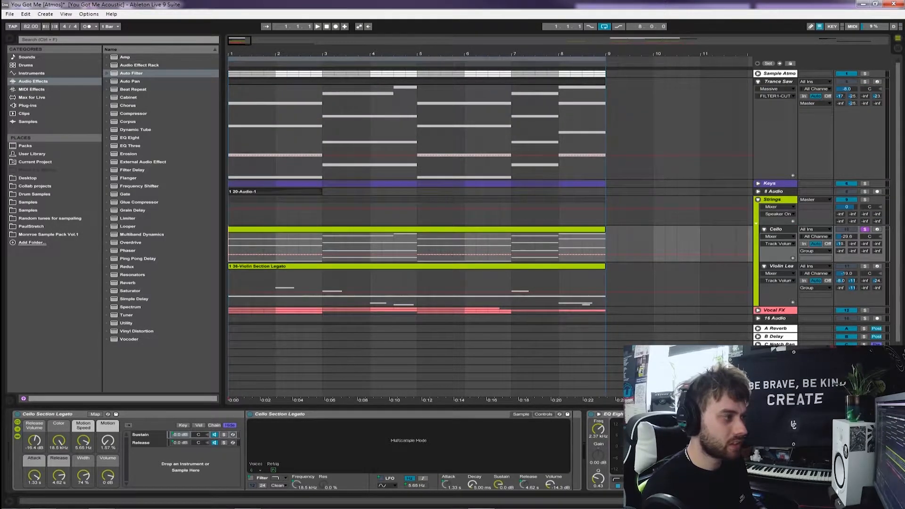
pyautogui.click(758, 81)
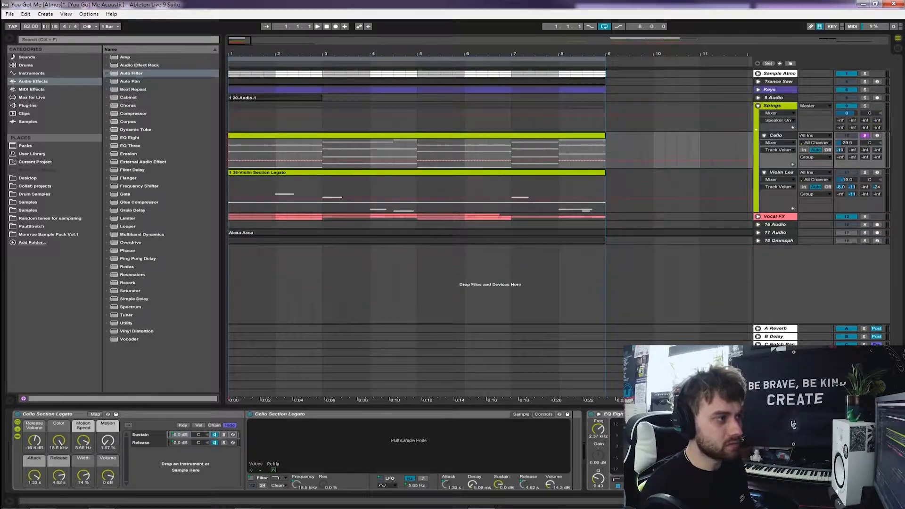
pyautogui.press('space')
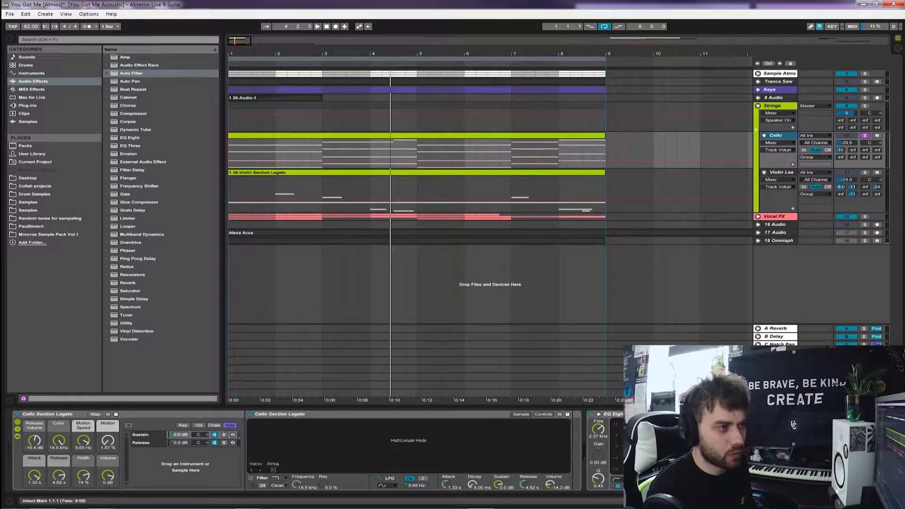
# Solo the violin lead track in the Strings group and play it from the start
pyautogui.click(864, 173)
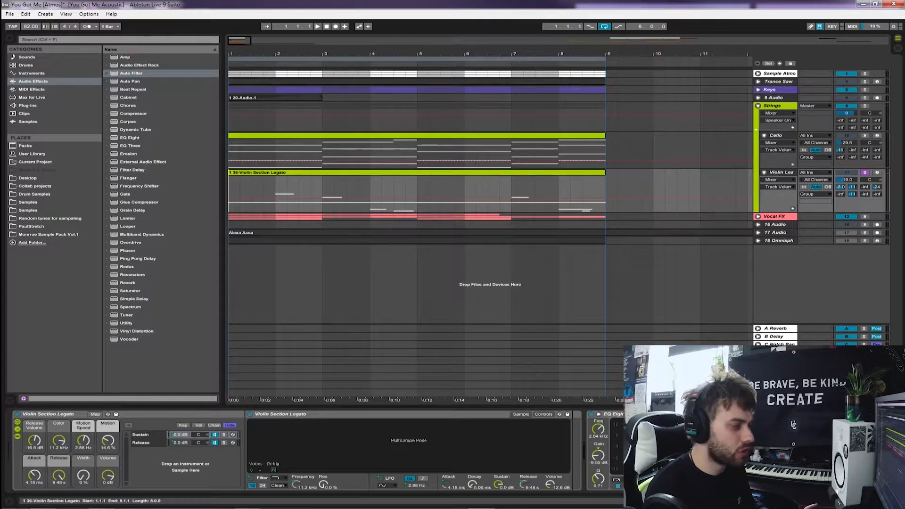
pyautogui.press('space')
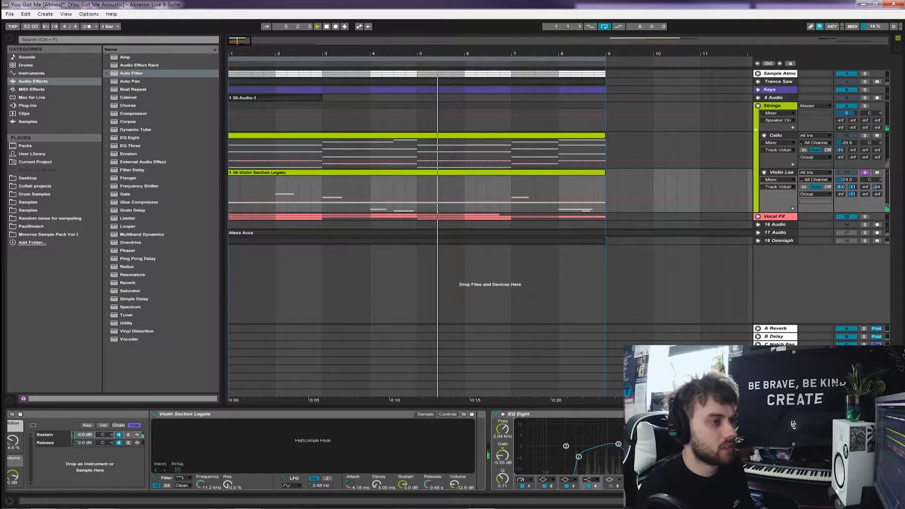
# Examine the melody notes inside the Violin Section Legato clip and close the note editor
pyautogui.click(584, 172)
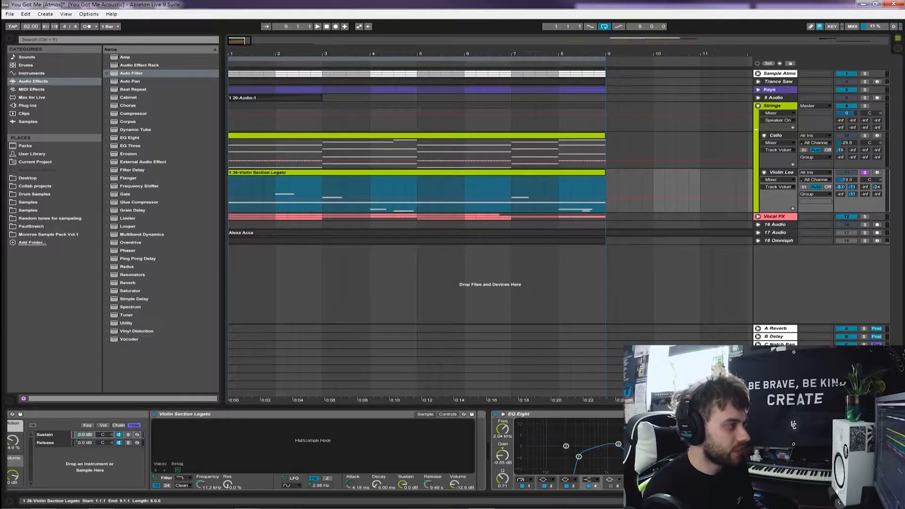
pyautogui.hotkey('shift', 'Tab')
pyautogui.moveTo(606, 376); pyautogui.dragTo(606, 292)
pyautogui.moveTo(631, 330); pyautogui.dragTo(884, 474)
pyautogui.click(614, 405)
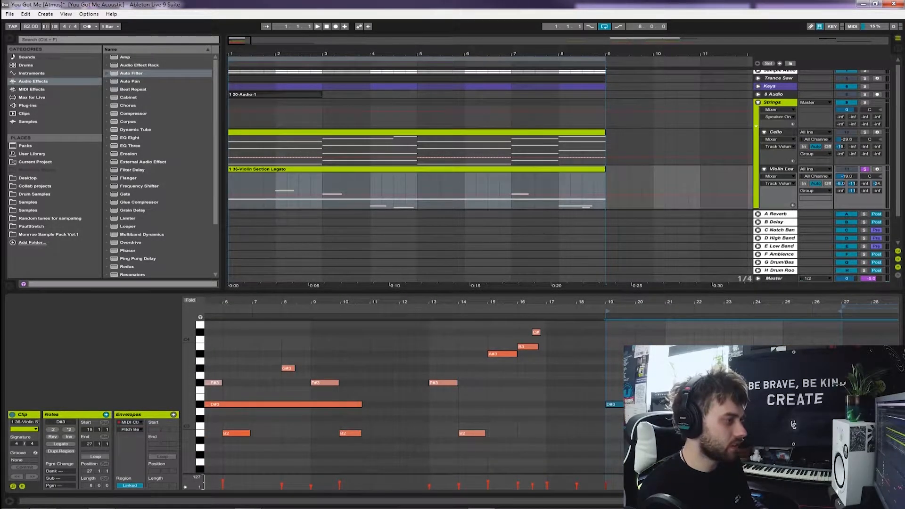
pyautogui.hotkey('ctrl', 'alt', 'l')
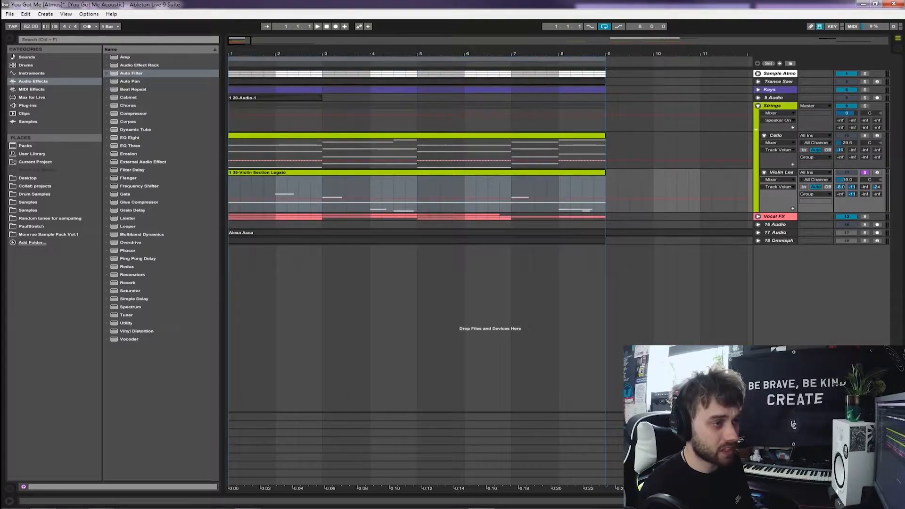
# Fold the Strings group, and show the soloed Vocal FX group with its Rando vocal track unfolded
pyautogui.click(758, 106)
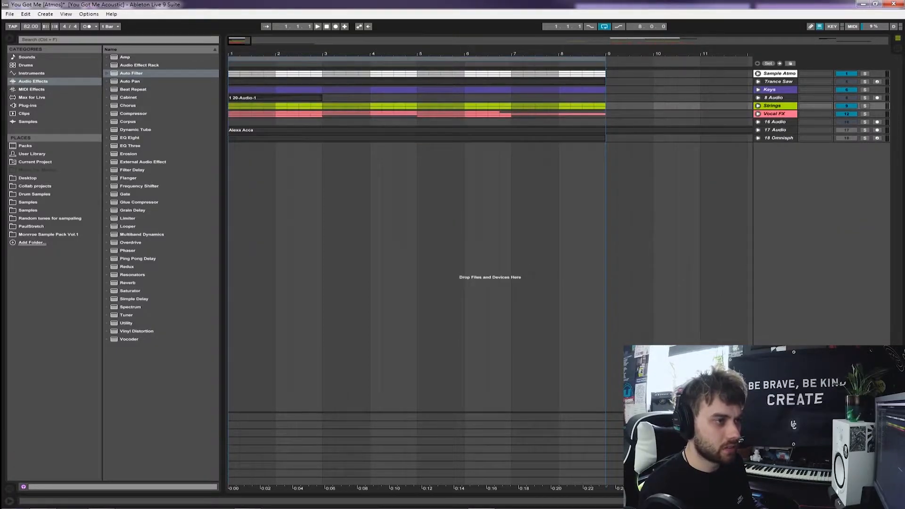
pyautogui.click(758, 113)
pyautogui.click(864, 114)
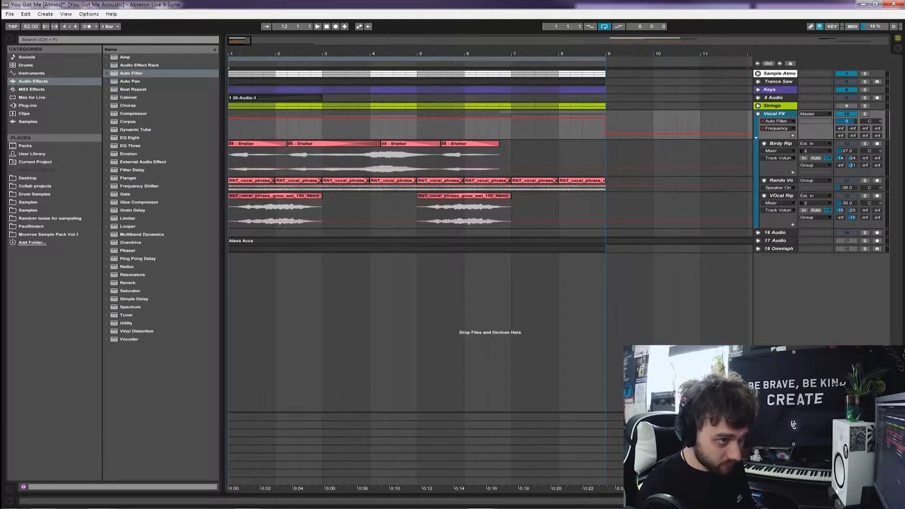
pyautogui.click(230, 160)
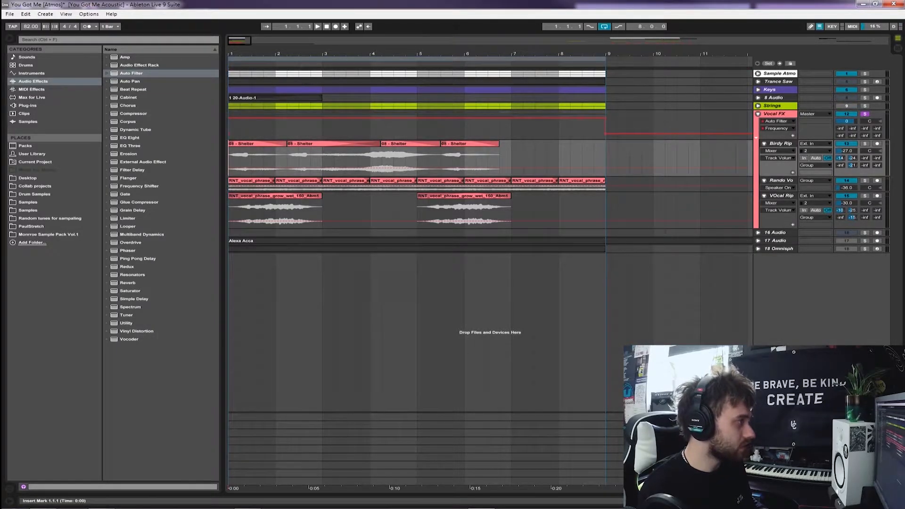
pyautogui.press('+')
pyautogui.press('+')
pyautogui.press('+')
pyautogui.press('+')
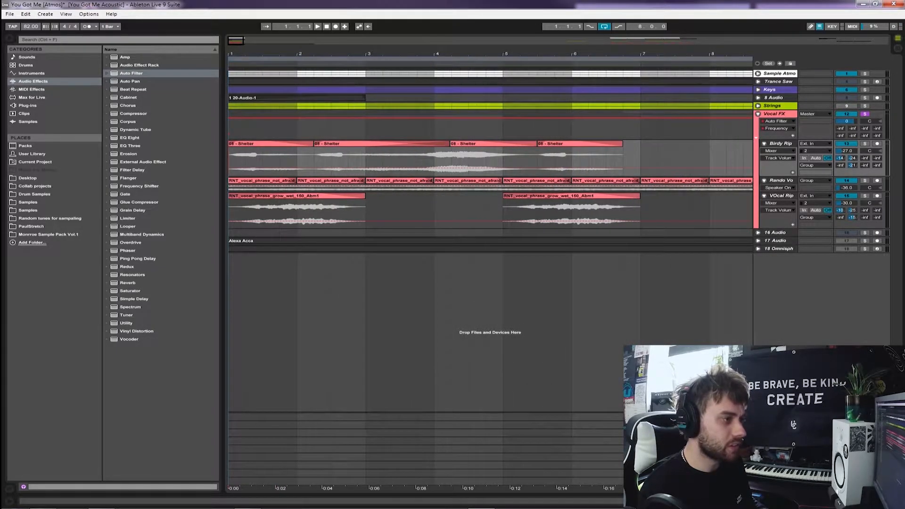
pyautogui.moveTo(778, 192); pyautogui.dragTo(777, 221)
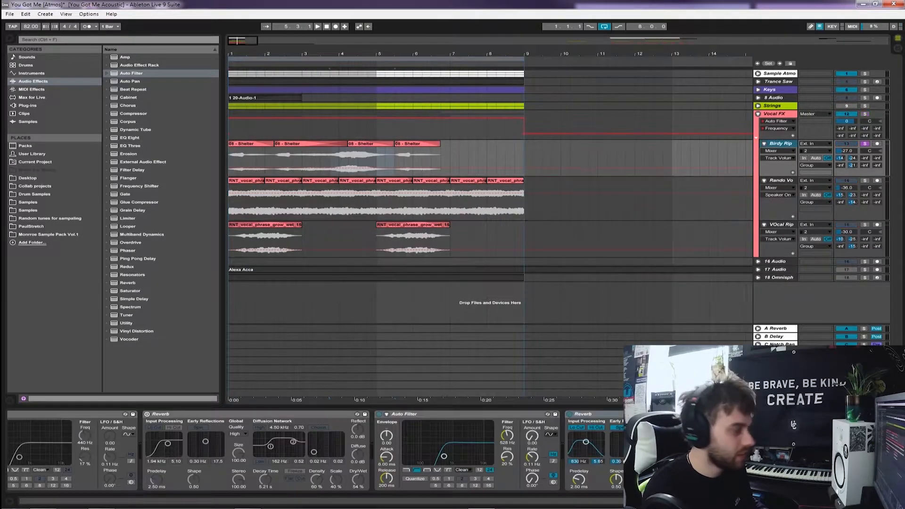
# Solo the Rando vocal and vocal rip tracks together and play them from the start, viewing their effect chains
pyautogui.click(864, 180)
pyautogui.click(230, 200)
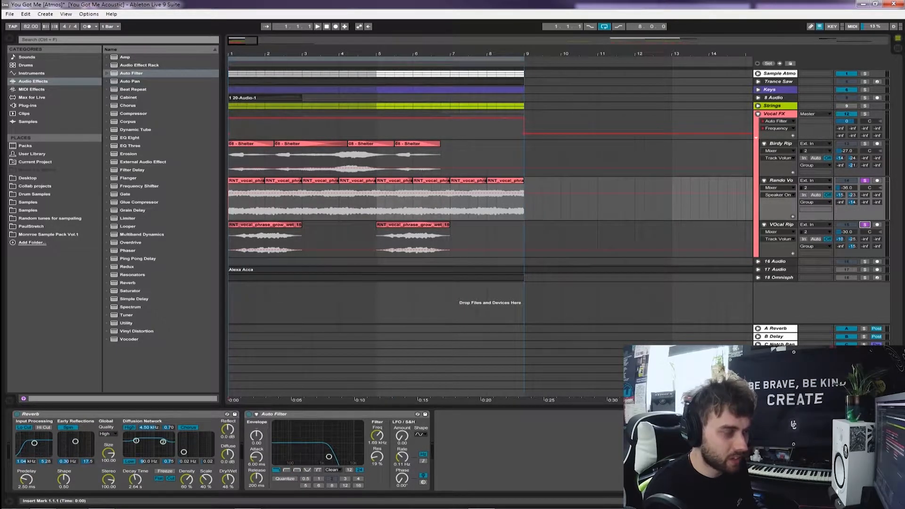
pyautogui.press('+')
pyautogui.press('+')
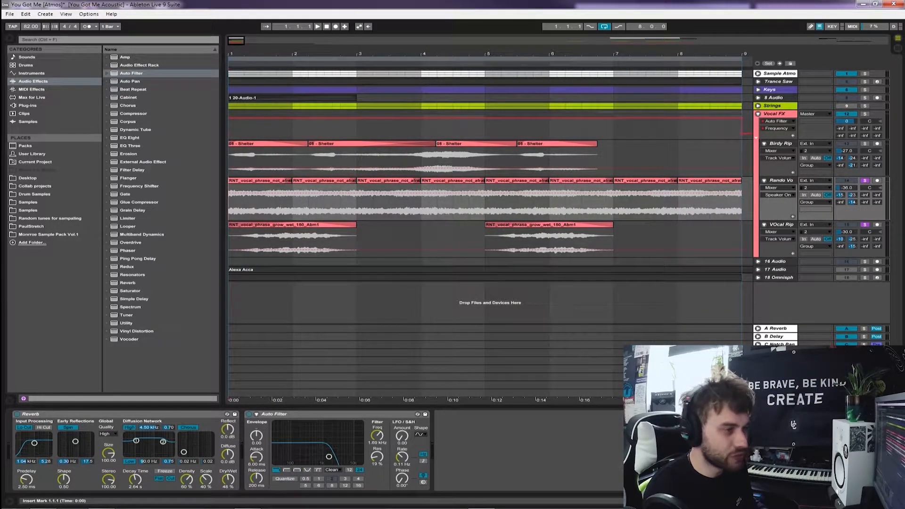
pyautogui.click(781, 225)
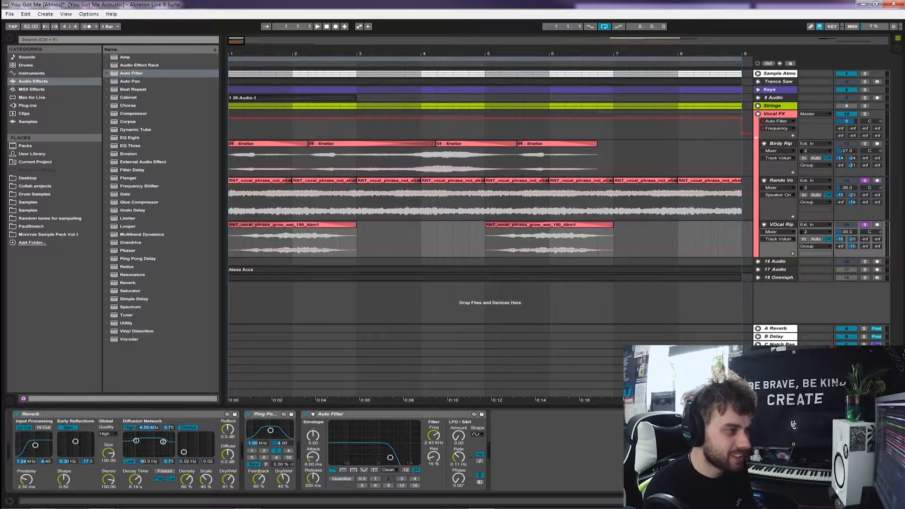
pyautogui.press('space')
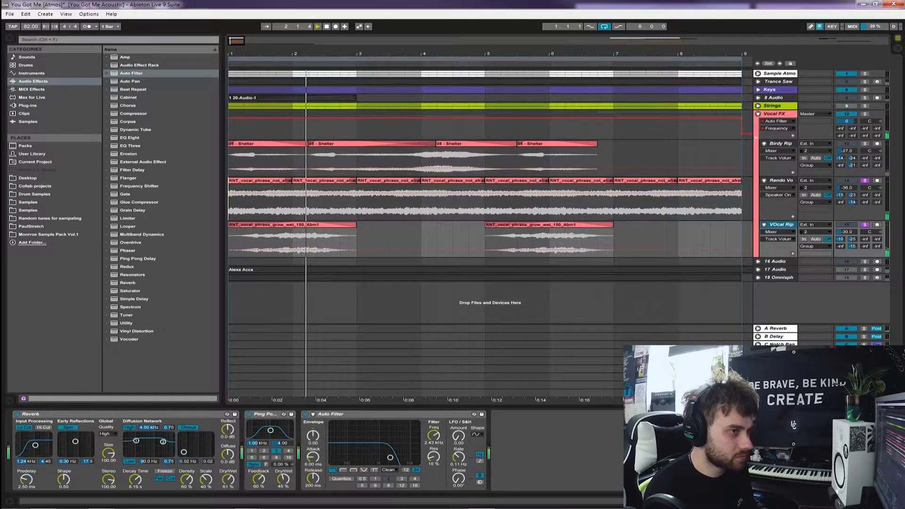
pyautogui.click(461, 203)
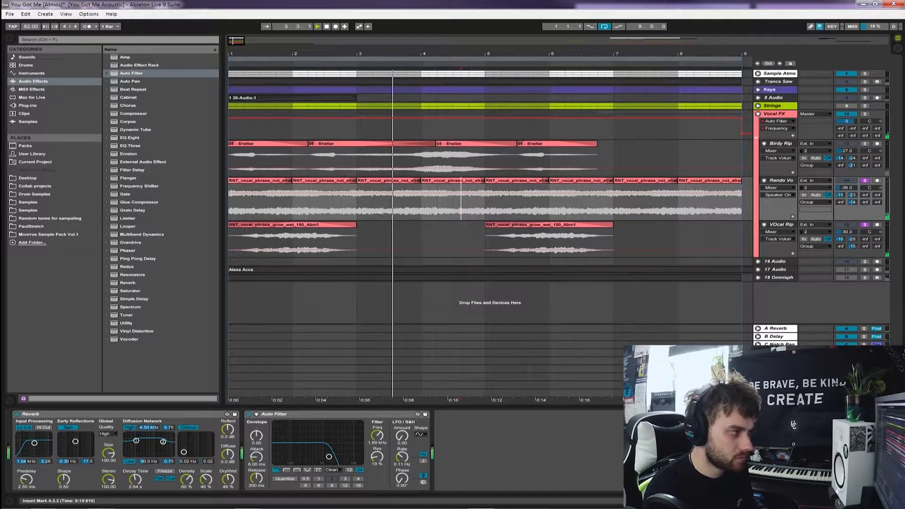
pyautogui.click(477, 202)
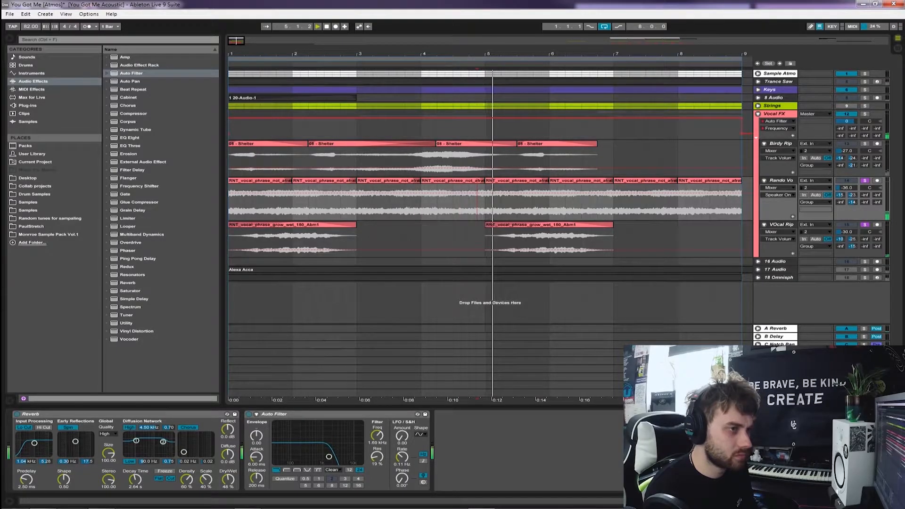
# Audition the whole Vocal FX group in solo and fold the group
pyautogui.click(864, 114)
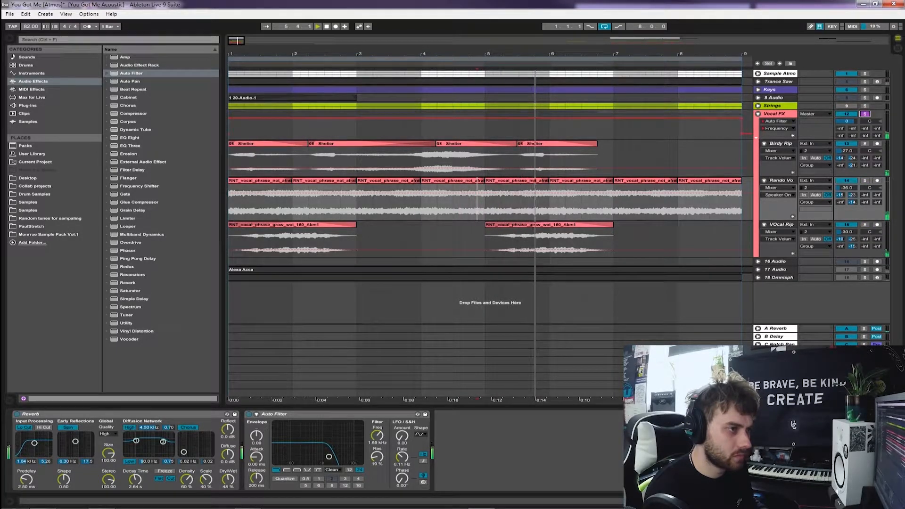
pyautogui.press('-')
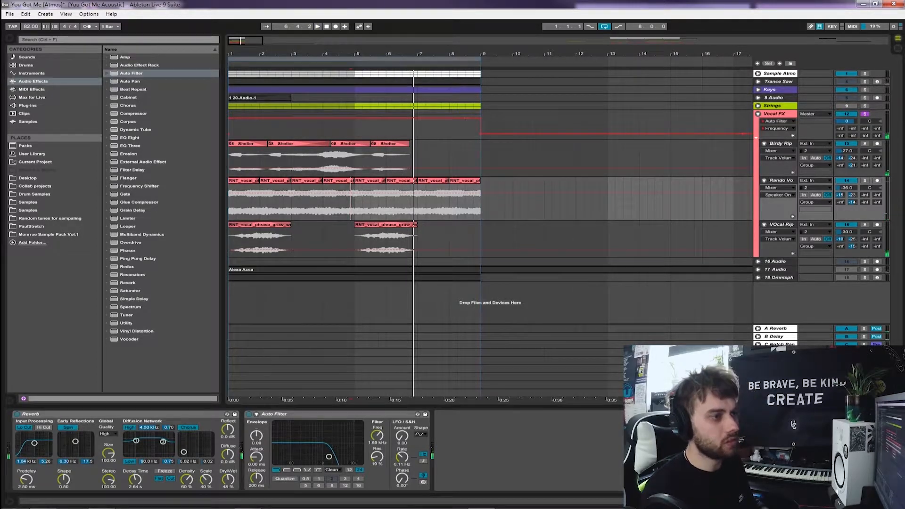
pyautogui.click(758, 114)
# Delete the empty 16 Audio track that holds only Guitar Rig 4
pyautogui.click(757, 121)
pyautogui.click(769, 121)
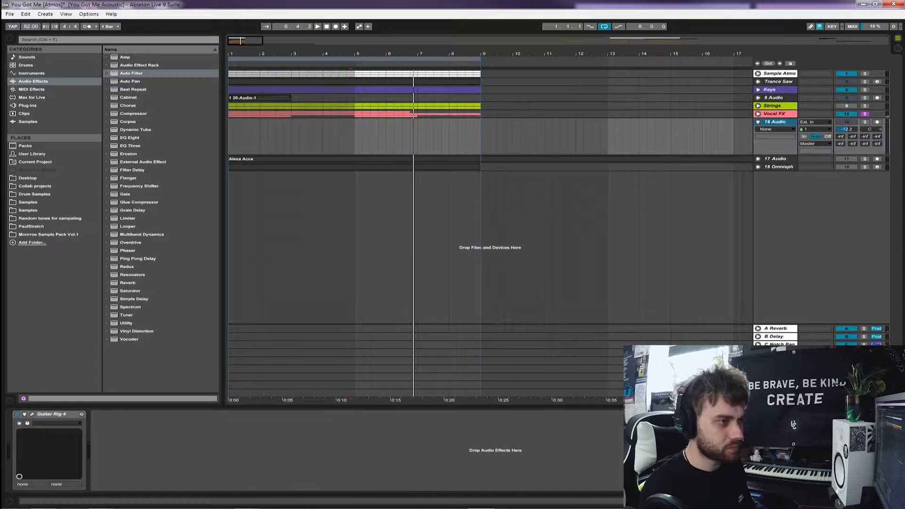
pyautogui.rightClick(769, 121)
pyautogui.click(783, 149)
# Unfold and solo the acapella track below the Vocal FX group and play it from the start
pyautogui.click(758, 122)
pyautogui.click(864, 121)
pyautogui.press('Home')
pyautogui.press('+')
pyautogui.press('+')
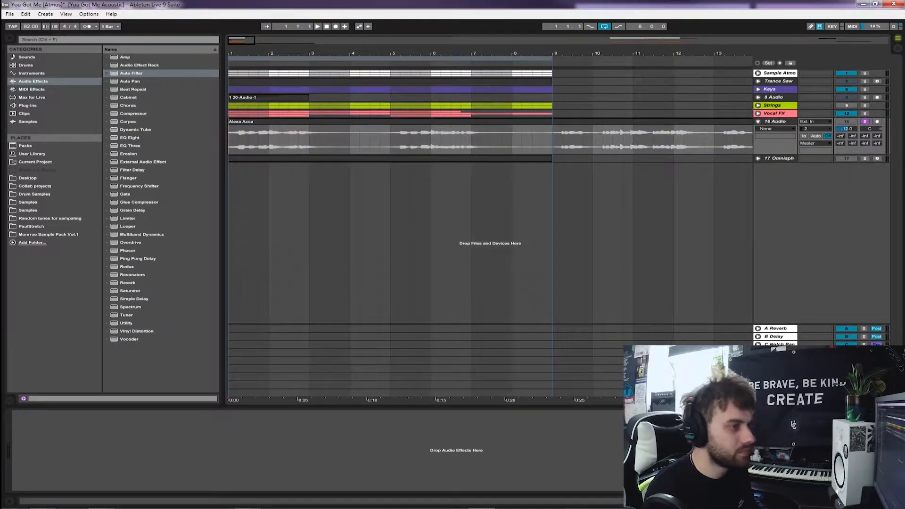
pyautogui.click(847, 122)
pyautogui.click(775, 122)
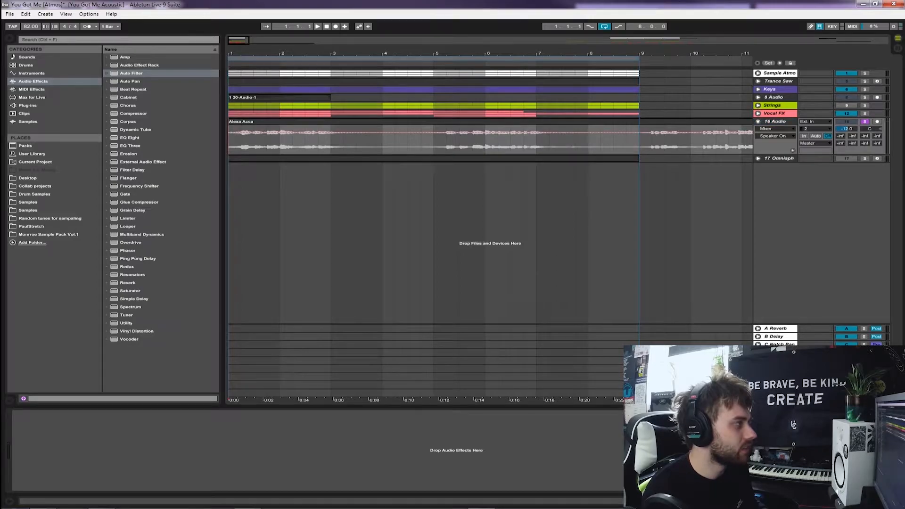
pyautogui.press('+')
pyautogui.press('space')
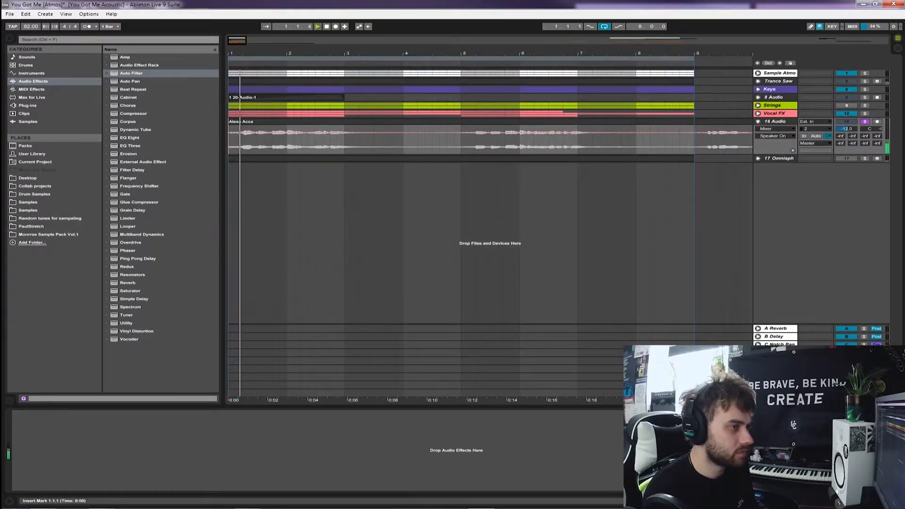
# Set the acapella track's volume to -14.0 dB and fold the track
pyautogui.click(584, 139)
pyautogui.moveTo(846, 129); pyautogui.dragTo(846, 138)
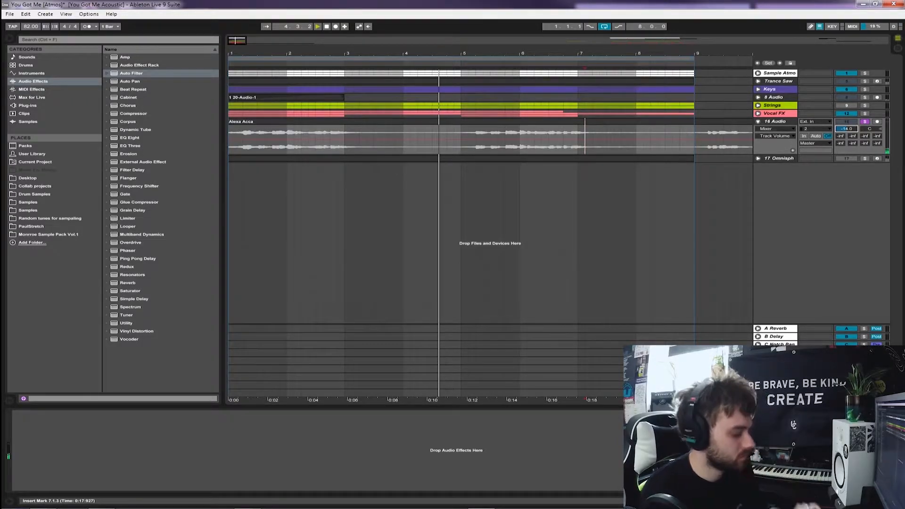
pyautogui.click(774, 122)
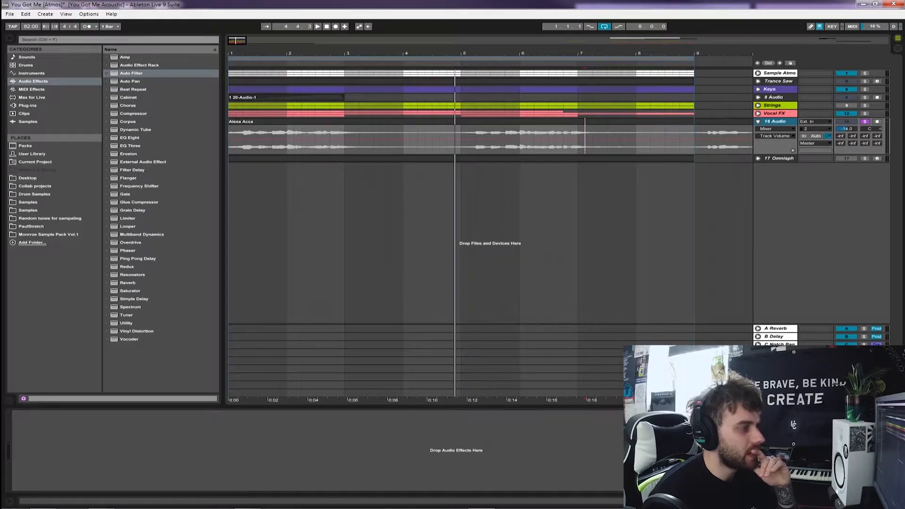
pyautogui.click(758, 122)
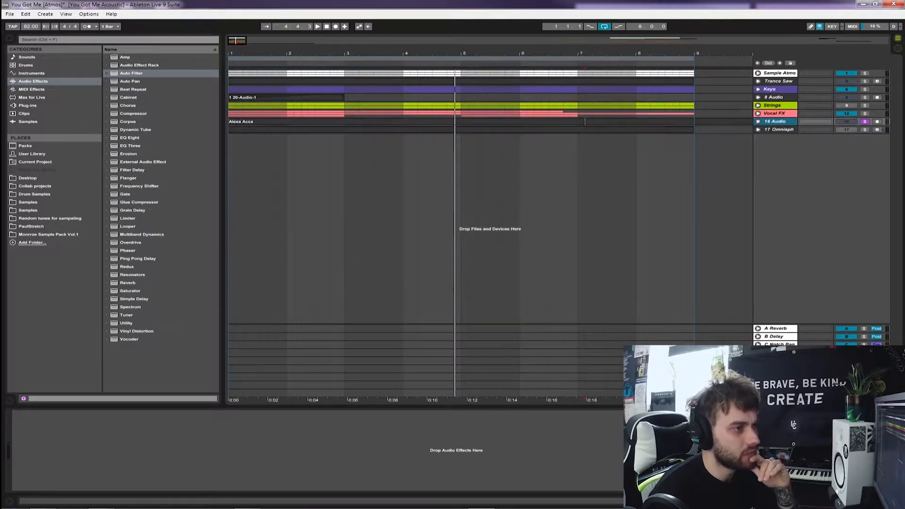
pyautogui.click(846, 122)
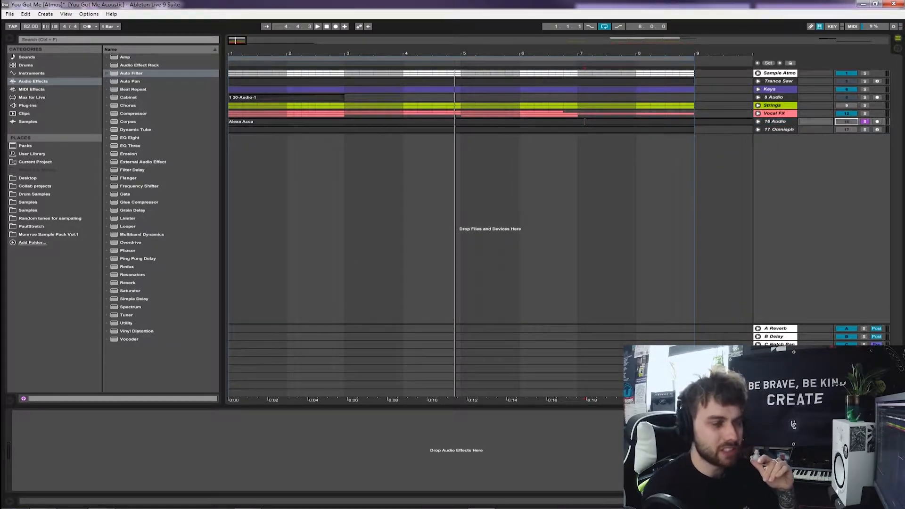
# Turn off the acapella track's solo and unfold and solo the 17 Omnisphere track
pyautogui.click(864, 121)
pyautogui.click(758, 129)
pyautogui.click(235, 143)
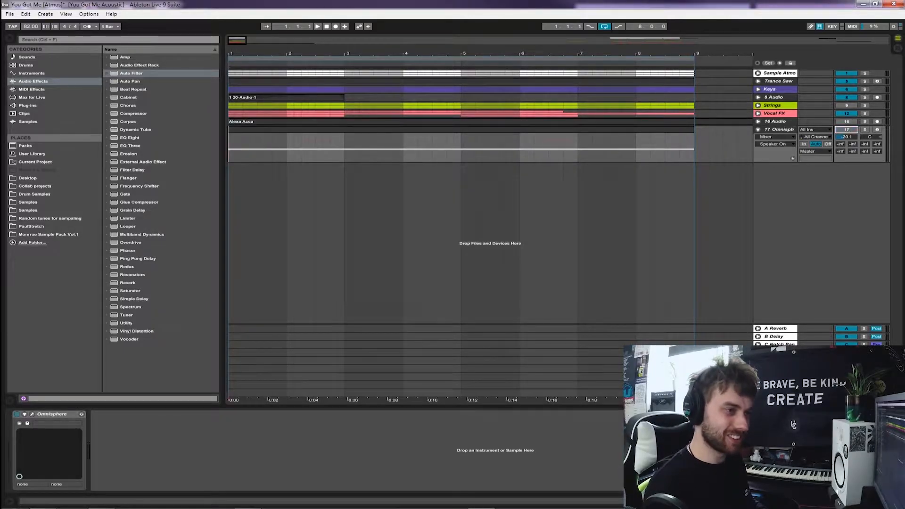
pyautogui.click(778, 130)
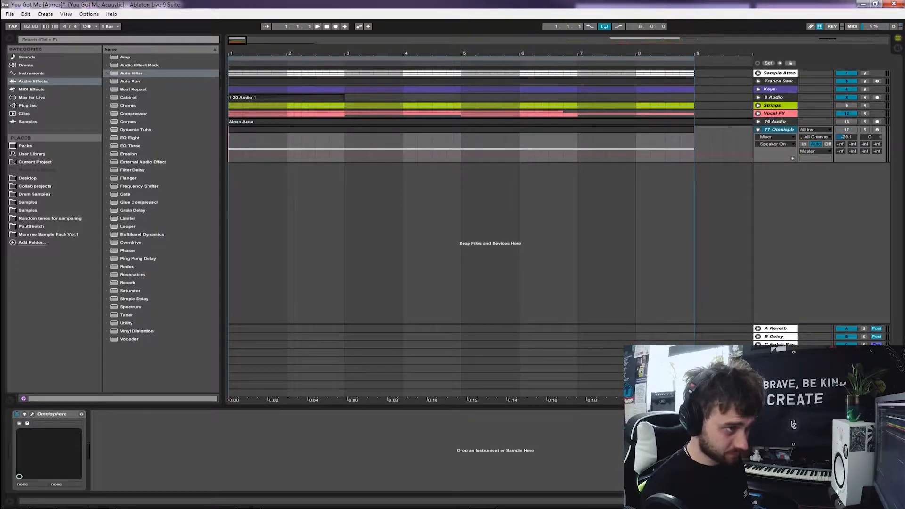
pyautogui.click(847, 129)
pyautogui.click(865, 130)
pyautogui.click(778, 129)
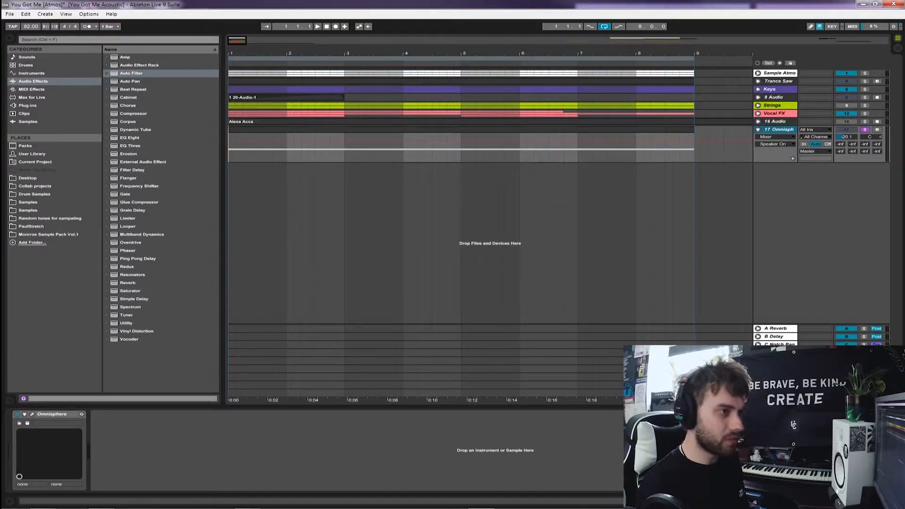
# Add an audio track below the Omnisphere track and expand Omnisphere's patch browser to full size, moving its window aside
pyautogui.hotkey('ctrl', 't')
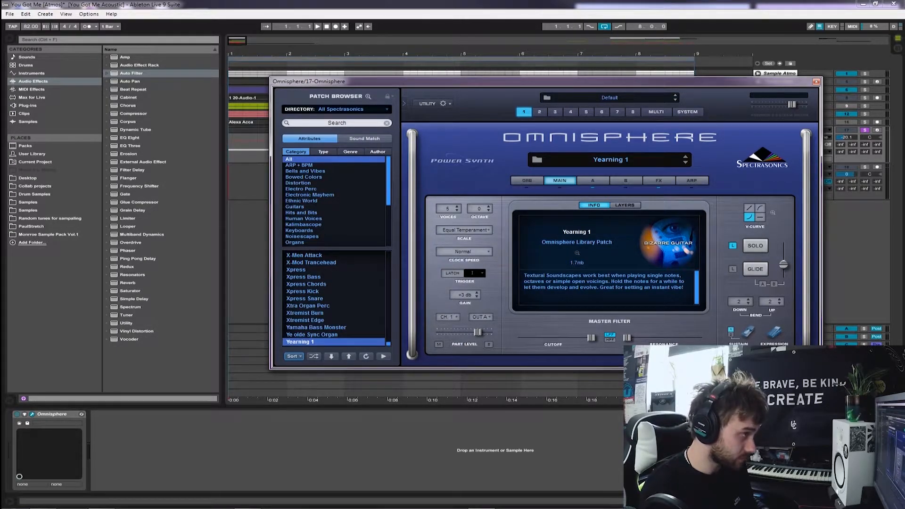
pyautogui.click(368, 96)
pyautogui.moveTo(377, 81); pyautogui.dragTo(459, 43)
pyautogui.moveTo(377, 44); pyautogui.dragTo(904, 67)
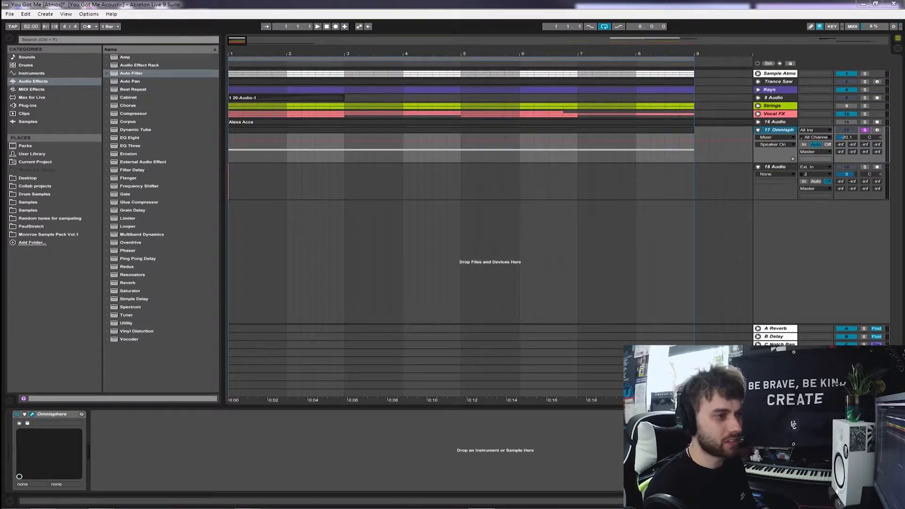
# Play the soloed Omnisphere track with its volume at -18.5 dB and set the 18 Audio track's input to Resampling
pyautogui.press('space')
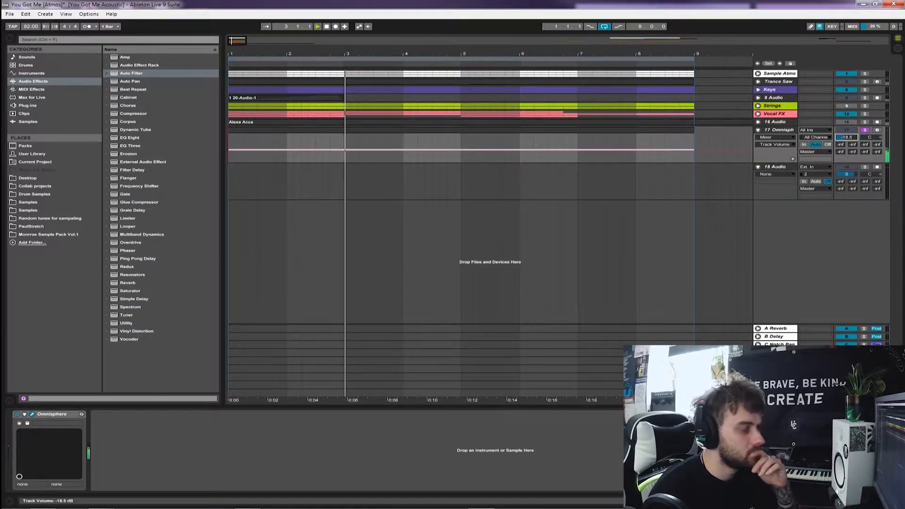
pyautogui.click(814, 167)
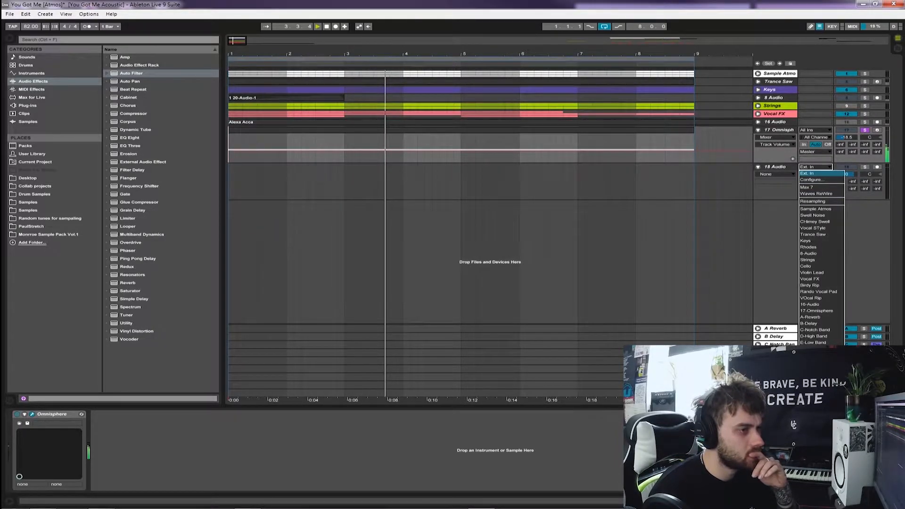
pyautogui.click(812, 202)
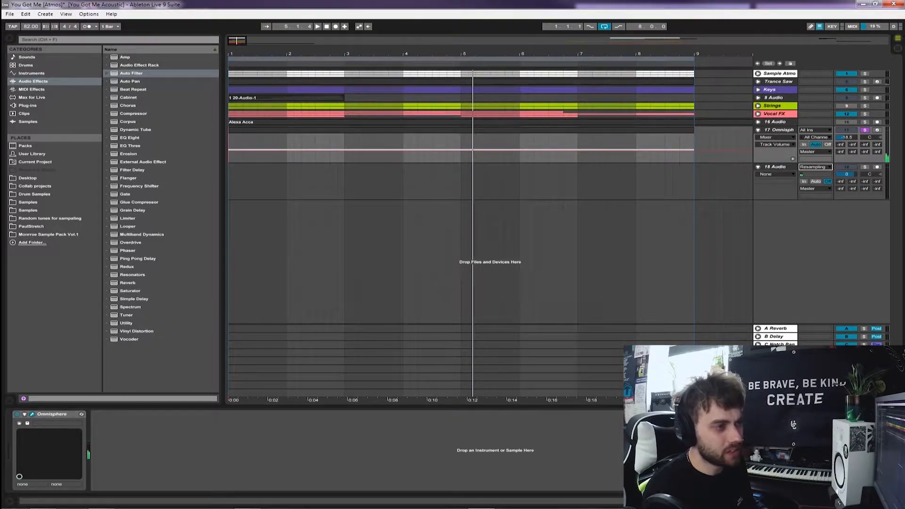
# Examine the patch list and categories in Omnisphere's full patch browser with Yearning 1 loaded, and close the plug-in window
pyautogui.click(778, 130)
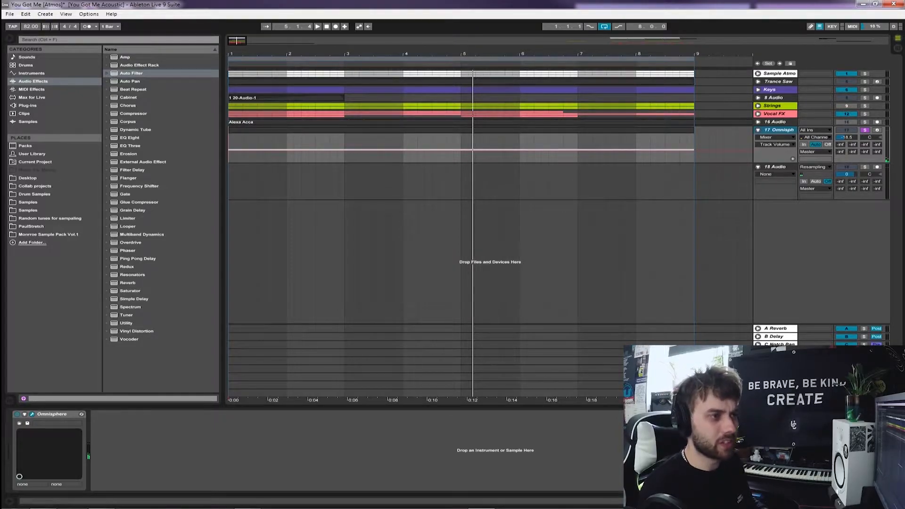
pyautogui.moveTo(904, 53); pyautogui.dragTo(531, 58)
pyautogui.scroll(6, 697, 266)
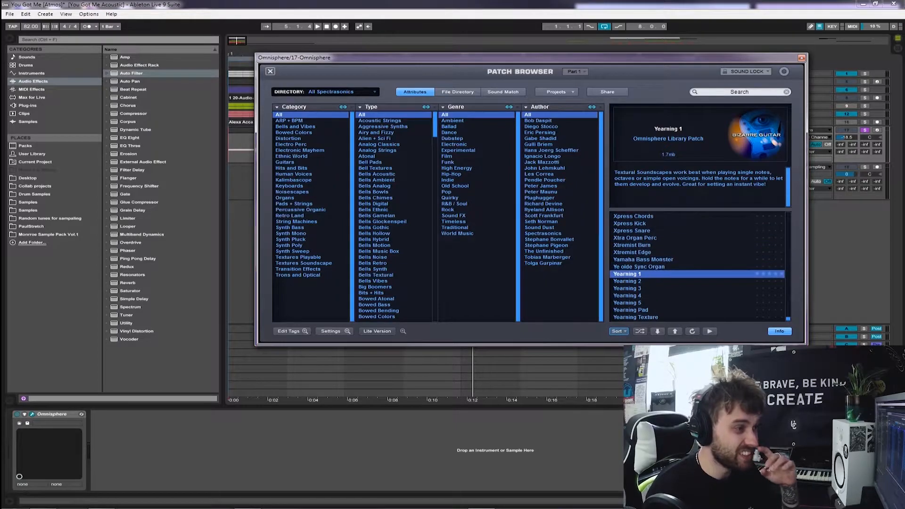
pyautogui.moveTo(787, 318); pyautogui.dragTo(787, 215)
pyautogui.scroll(2, 697, 266)
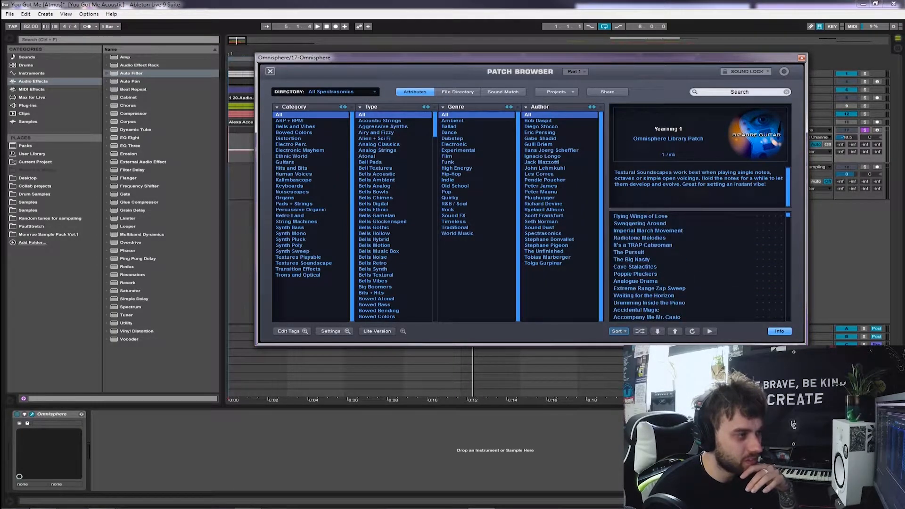
pyautogui.scroll(-6, 698, 266)
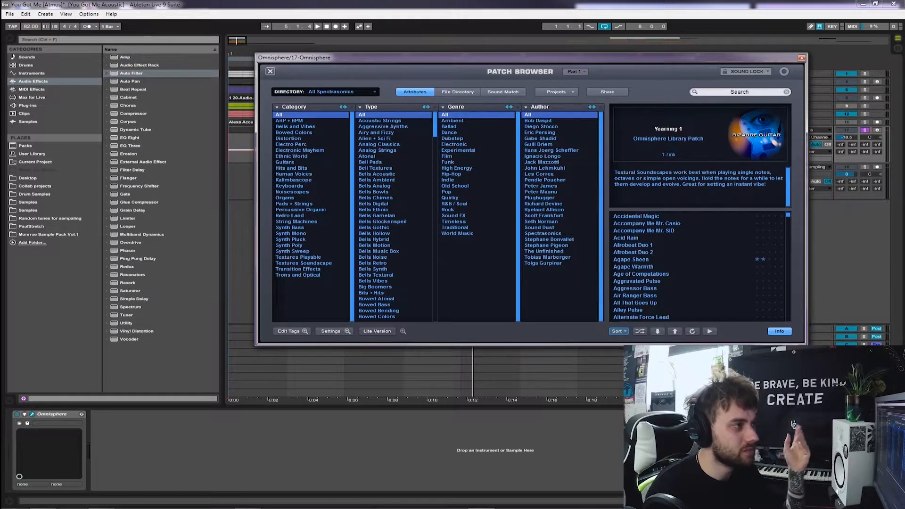
pyautogui.moveTo(509, 228); pyautogui.dragTo(507, 179)
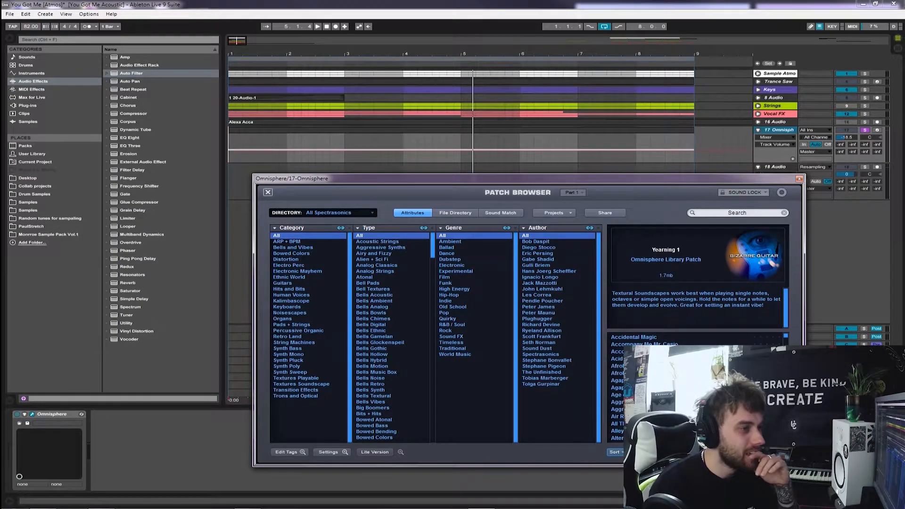
pyautogui.moveTo(471, 179); pyautogui.dragTo(449, 140)
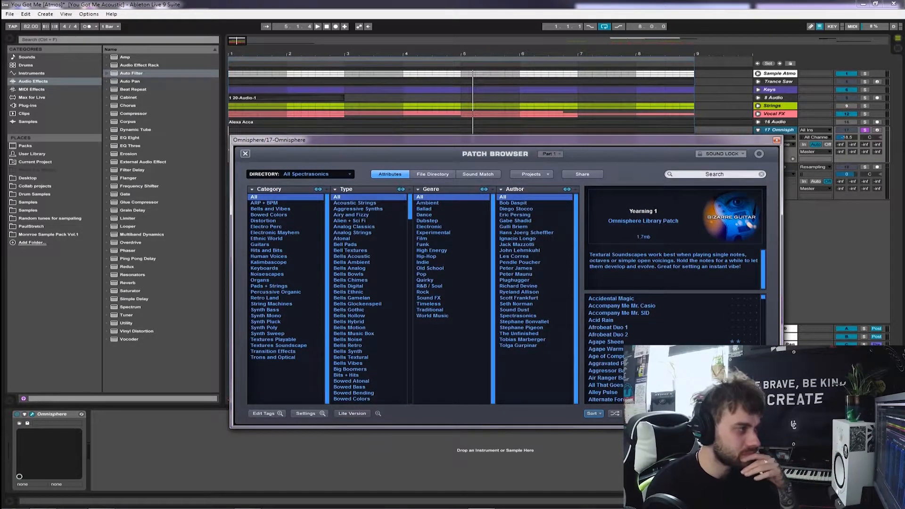
pyautogui.moveTo(448, 140); pyautogui.dragTo(375, 146)
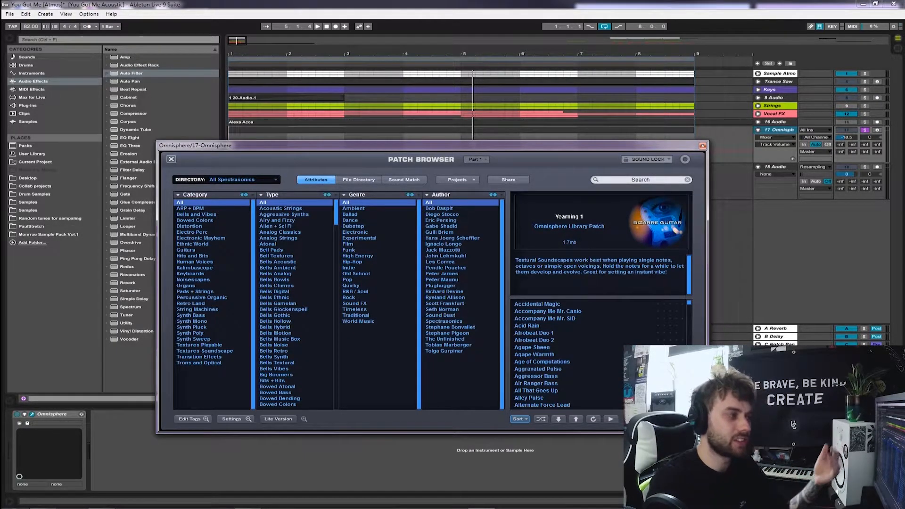
pyautogui.moveTo(424, 145); pyautogui.dragTo(485, 206)
pyautogui.click(764, 207)
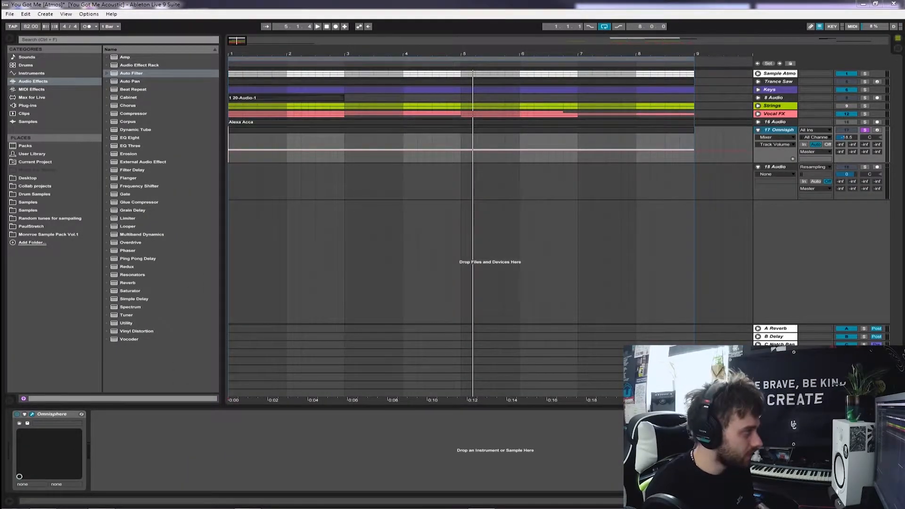
# Arm the 18 Audio track, start recording the Omnisphere part from bar 1 and turn off looping
pyautogui.click(876, 167)
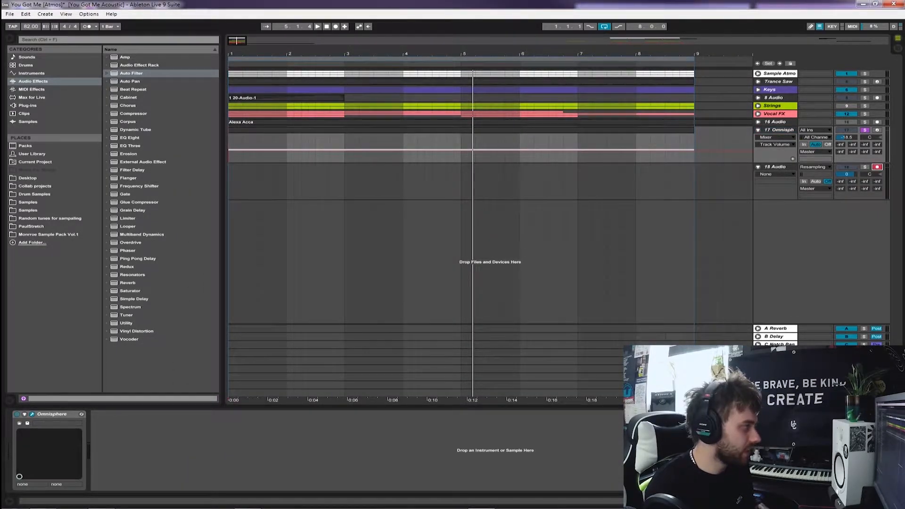
pyautogui.click(230, 181)
pyautogui.press('F9')
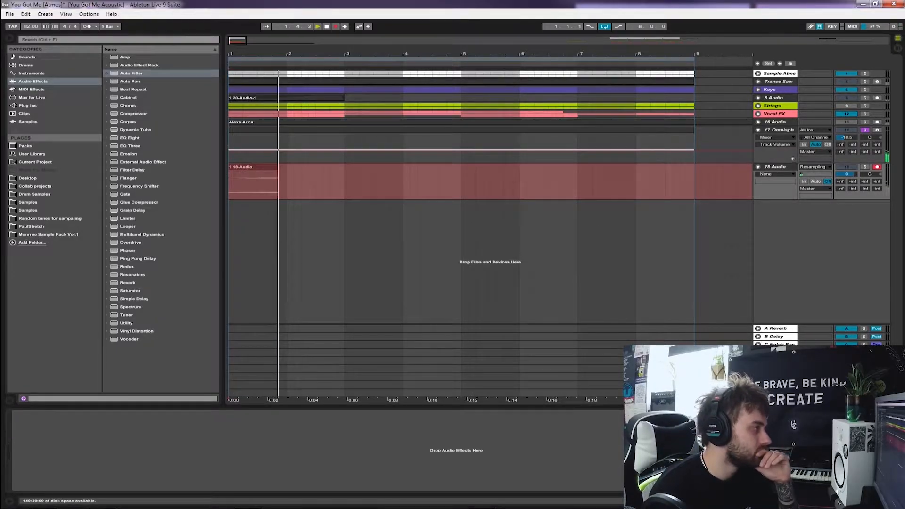
pyautogui.hotkey('ctrl', 'l')
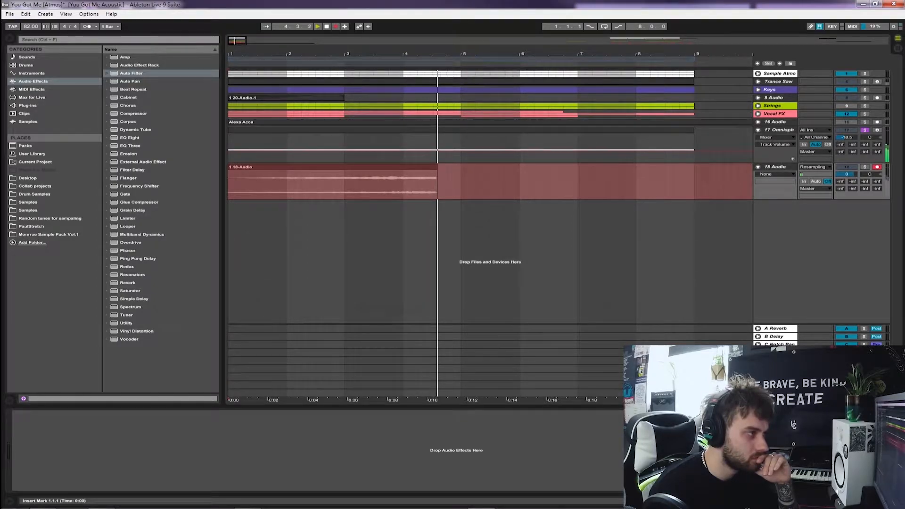
# Deactivate the Omnisphere MIDI clip from bar 1 to bar 9 and stop the recording after its sound fades
pyautogui.click(410, 130)
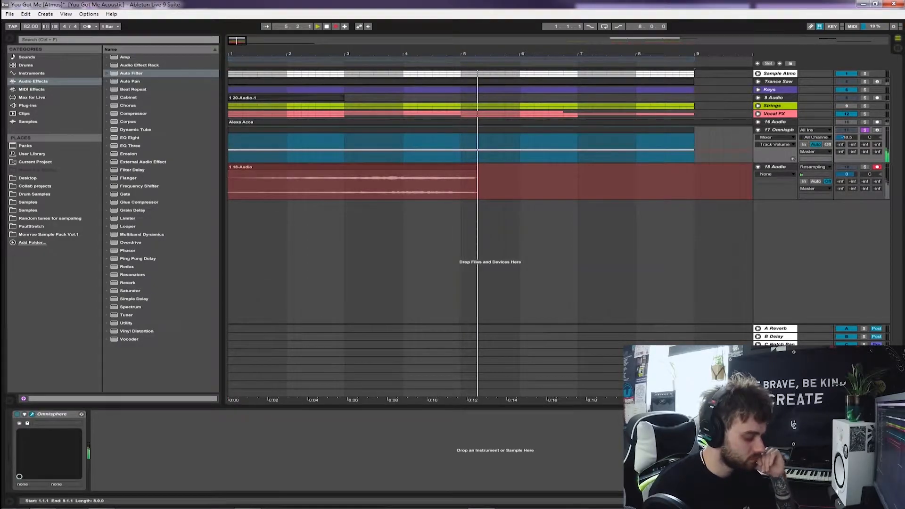
pyautogui.press('0')
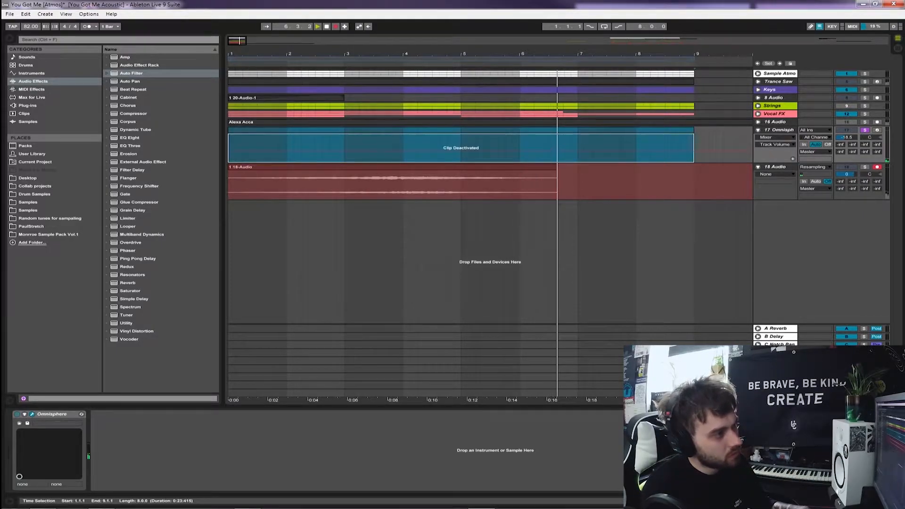
pyautogui.press('space')
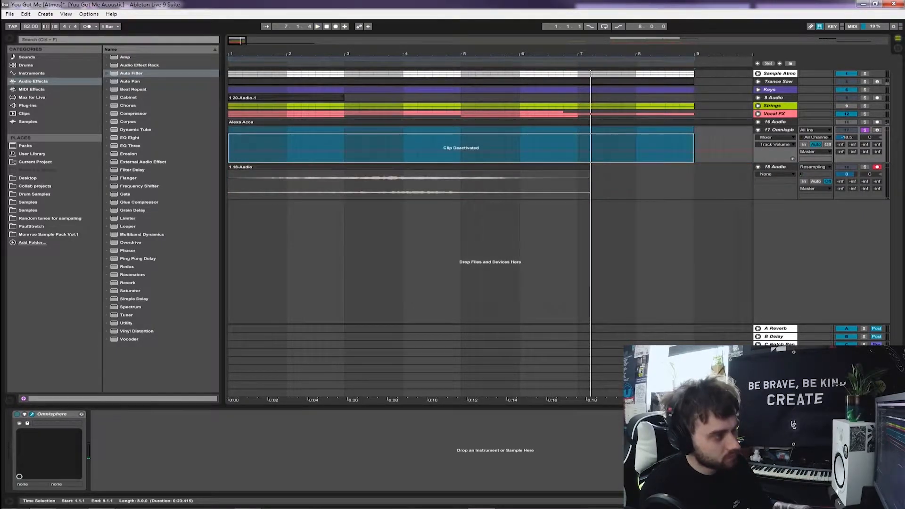
# Solo the 18 Audio track in place of Omnisphere and disarm it from recording
pyautogui.click(864, 166)
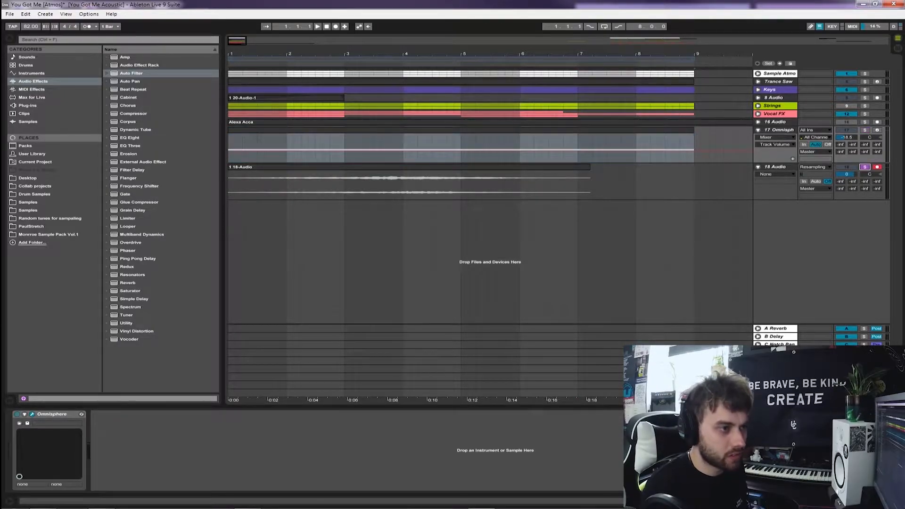
pyautogui.click(775, 167)
pyautogui.click(877, 167)
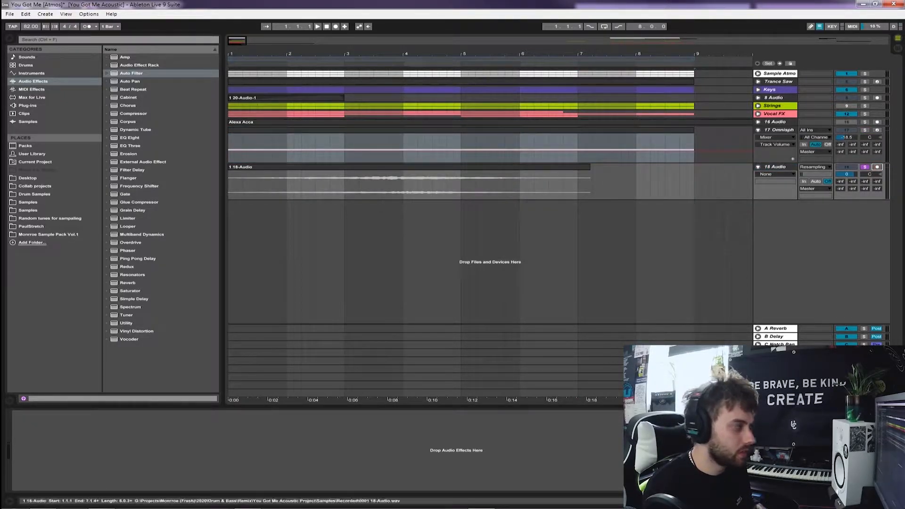
# Play the resampled clip from its start and set the 18 Audio track's volume to -7.5 dB
pyautogui.click(235, 184)
pyautogui.press('space')
pyautogui.press('+')
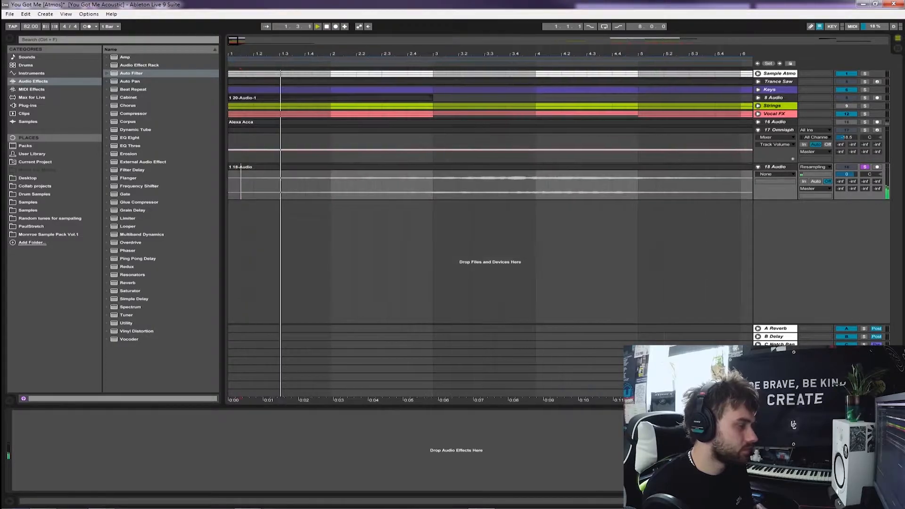
pyautogui.moveTo(847, 174); pyautogui.dragTo(846, 186)
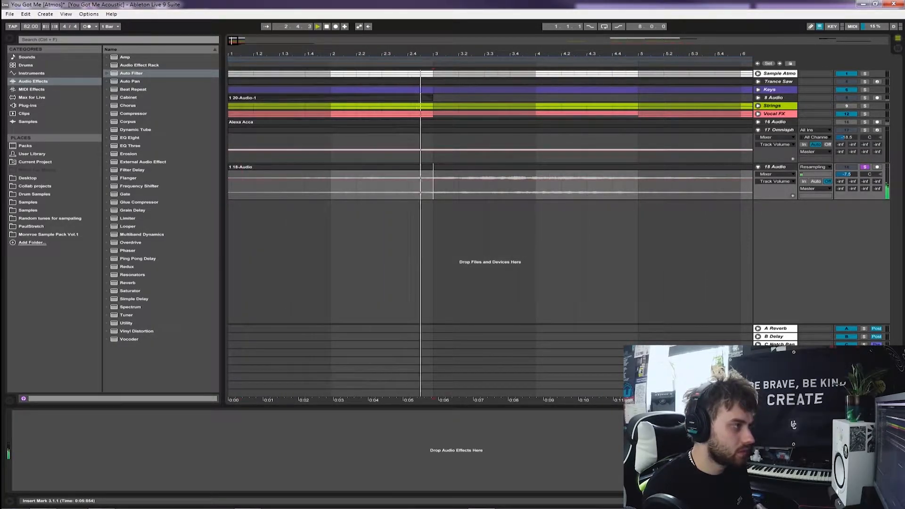
# Split the resampled clip at bars 3 and 4 to isolate a one-bar section
pyautogui.moveTo(433, 54); pyautogui.dragTo(434, 32)
pyautogui.moveTo(321, 184); pyautogui.dragTo(366, 184)
pyautogui.hotkey('ctrl', 'e')
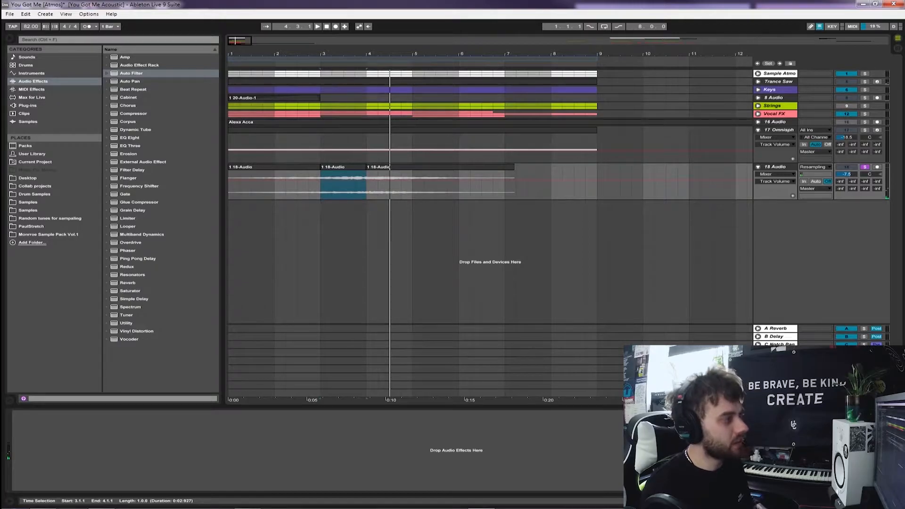
# Audition different sections of the resampled 18 Audio clips to find a usable part, including the half bar from 3.1.1
pyautogui.moveTo(320, 185); pyautogui.dragTo(355, 185)
pyautogui.click(262, 184)
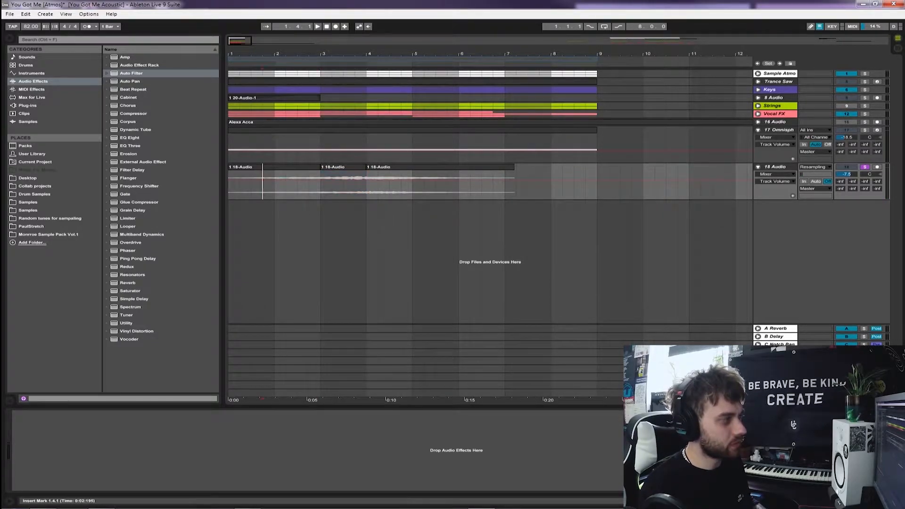
pyautogui.moveTo(240, 184); pyautogui.dragTo(298, 185)
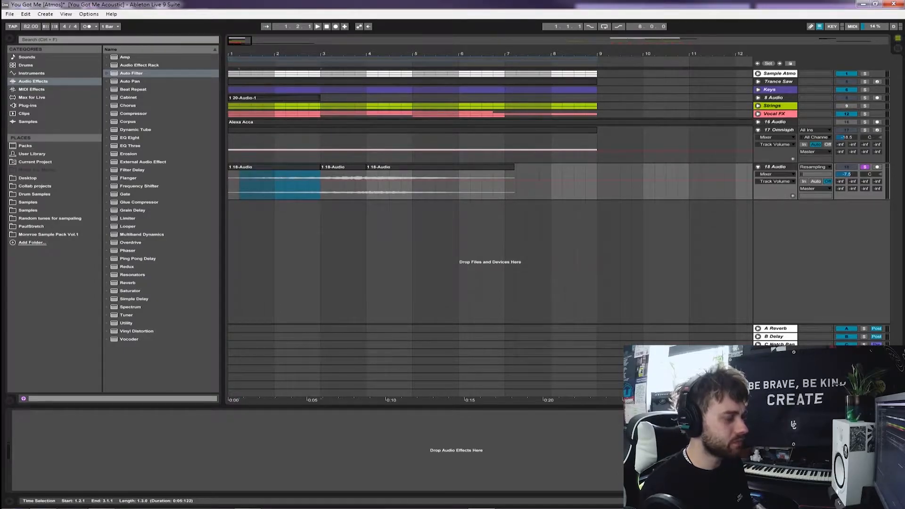
pyautogui.click(424, 184)
pyautogui.press('space')
pyautogui.click(471, 184)
pyautogui.press('space')
pyautogui.press('space')
pyautogui.press('space')
pyautogui.moveTo(321, 184); pyautogui.dragTo(366, 184)
pyautogui.click(320, 185)
pyautogui.press('space')
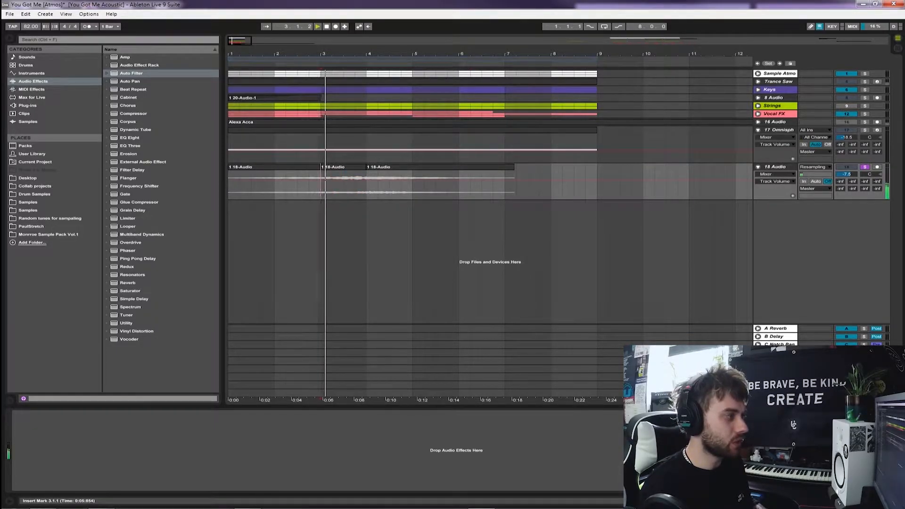
pyautogui.press('space')
pyautogui.moveTo(321, 184); pyautogui.dragTo(344, 184)
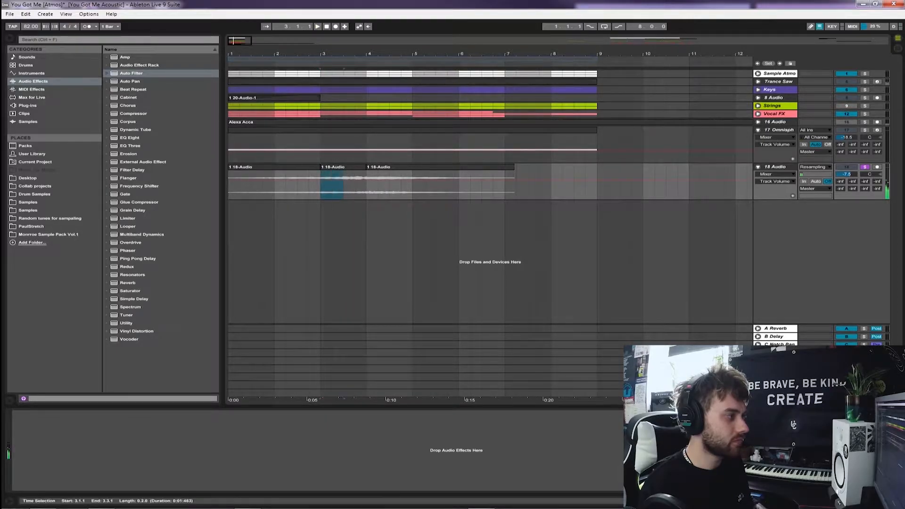
# Split off the first half bar of the resampled clip at 1.3.1 and duplicate it twice along the track
pyautogui.moveTo(251, 184); pyautogui.dragTo(228, 184)
pyautogui.hotkey('ctrl', 'e')
pyautogui.press('+')
pyautogui.press('+')
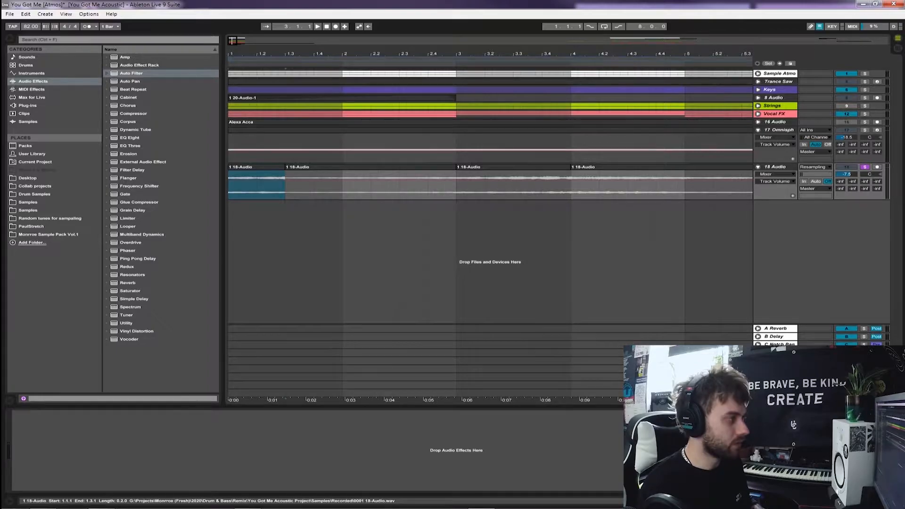
pyautogui.hotkey('ctrl', 'd')
pyautogui.hotkey('ctrl', 'd')
# Show the 18 Audio track's fades, crossfade the joins between the half-bar clips and play them from bar 1
pyautogui.click(775, 174)
pyautogui.click(768, 186)
pyautogui.click(229, 186)
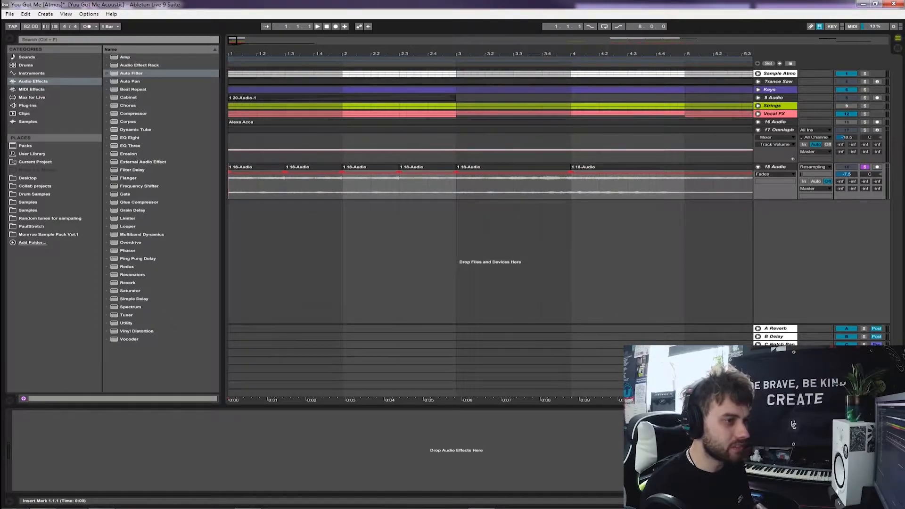
pyautogui.press('space')
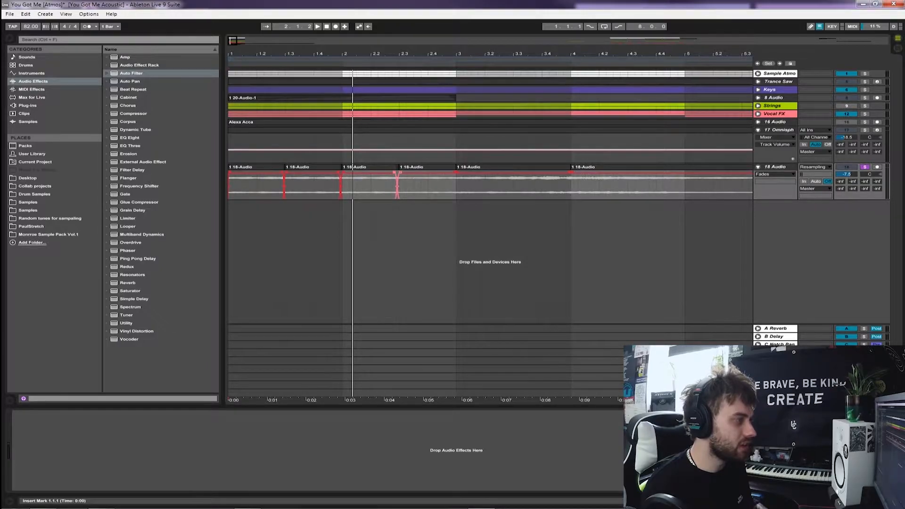
pyautogui.click(778, 130)
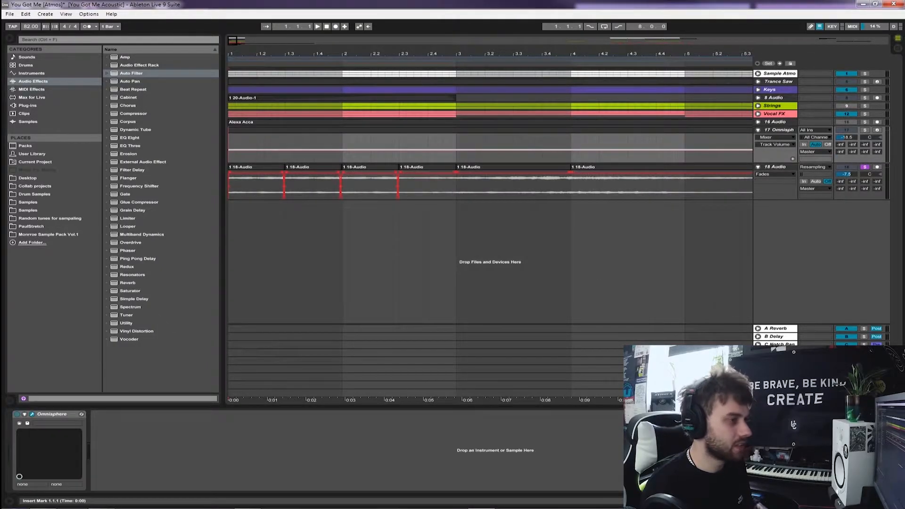
# Play the half-bar clips from bar 1, split the clip starting at 2.3.1 at 2.4.1 and crossfade the join
pyautogui.press('space')
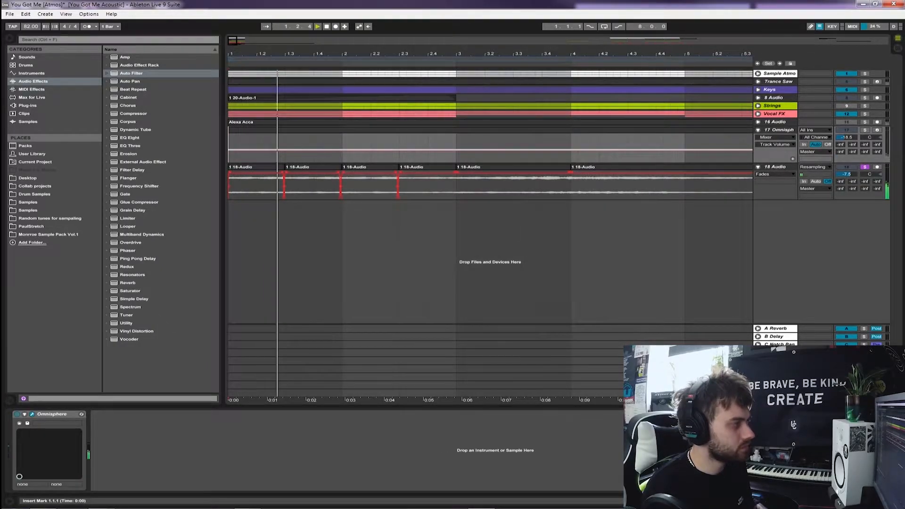
pyautogui.click(427, 167)
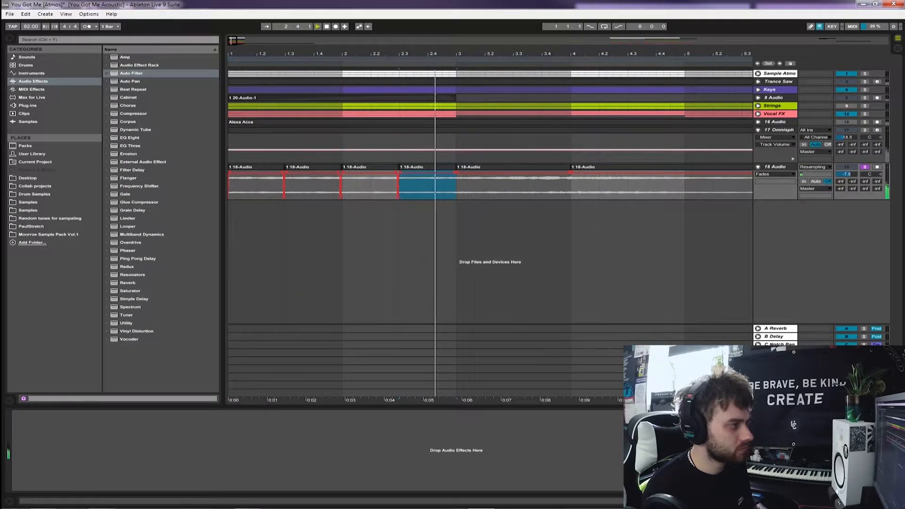
pyautogui.press('-')
pyautogui.press('-')
pyautogui.press('space')
pyautogui.moveTo(390, 187); pyautogui.dragTo(333, 167)
pyautogui.click(301, 187)
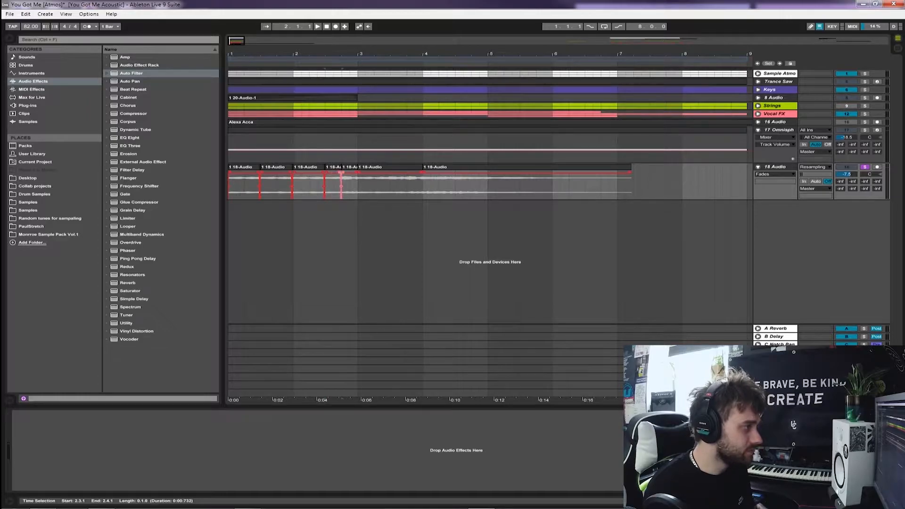
# Duplicate the two-bar section of 18 Audio clips three times to fill up to bar 9 and turn on the arrangement loop
pyautogui.moveTo(358, 187); pyautogui.dragTo(229, 188)
pyautogui.hotkey('ctrl', 'd')
pyautogui.hotkey('ctrl', 'd')
pyautogui.hotkey('ctrl', 'd')
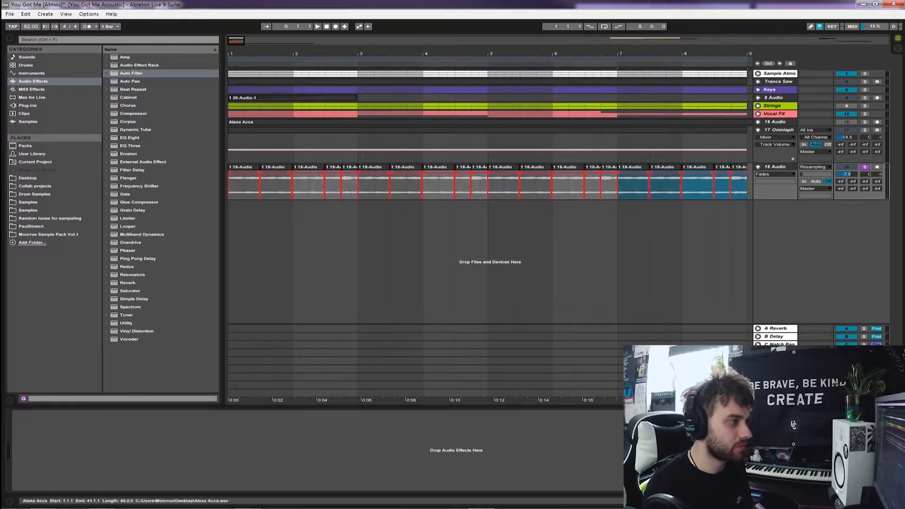
pyautogui.moveTo(488, 54); pyautogui.dragTo(488, 46)
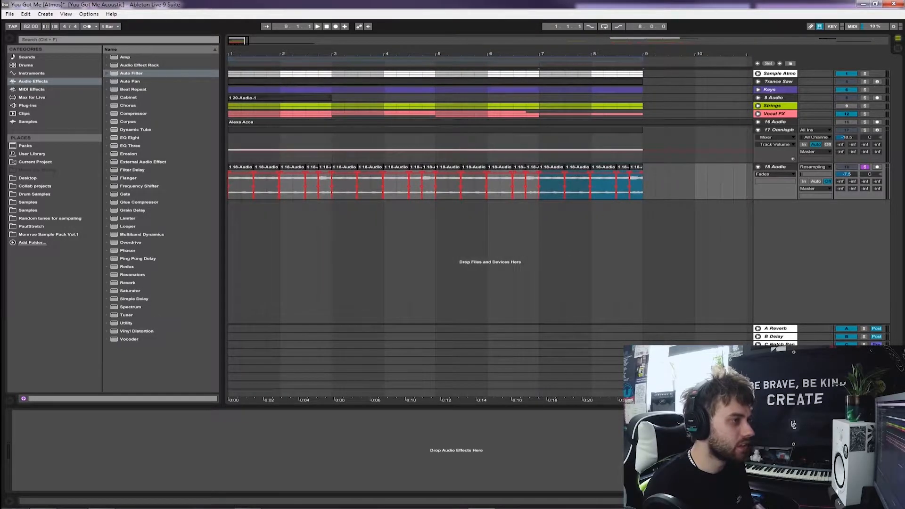
pyautogui.click(604, 26)
pyautogui.click(345, 187)
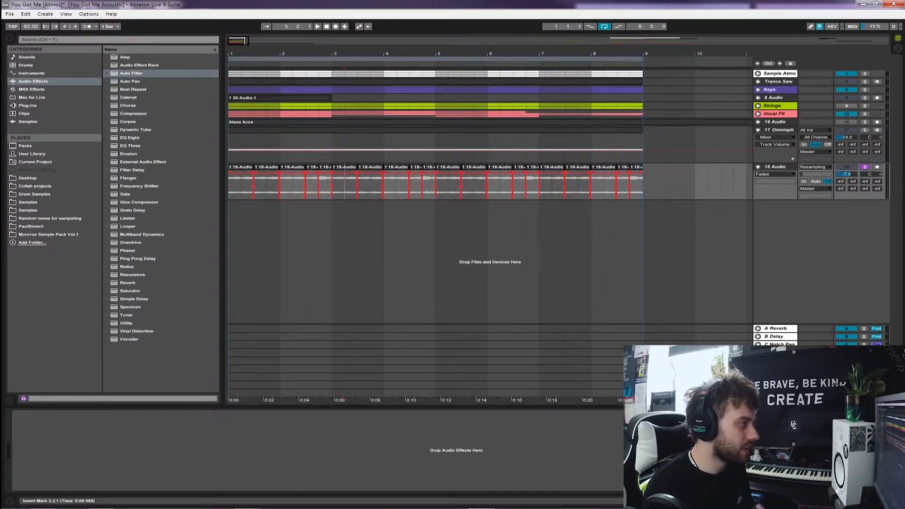
pyautogui.moveTo(344, 53); pyautogui.dragTo(344, 66)
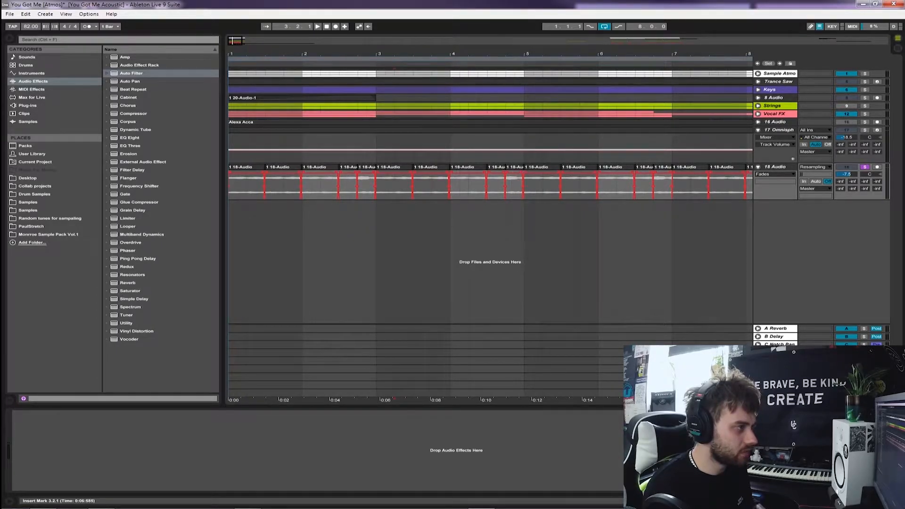
# Try duplicating the first six bars of 18 Audio clips from bar 7 and delete the copies beyond bar 9
pyautogui.moveTo(672, 186); pyautogui.dragTo(229, 186)
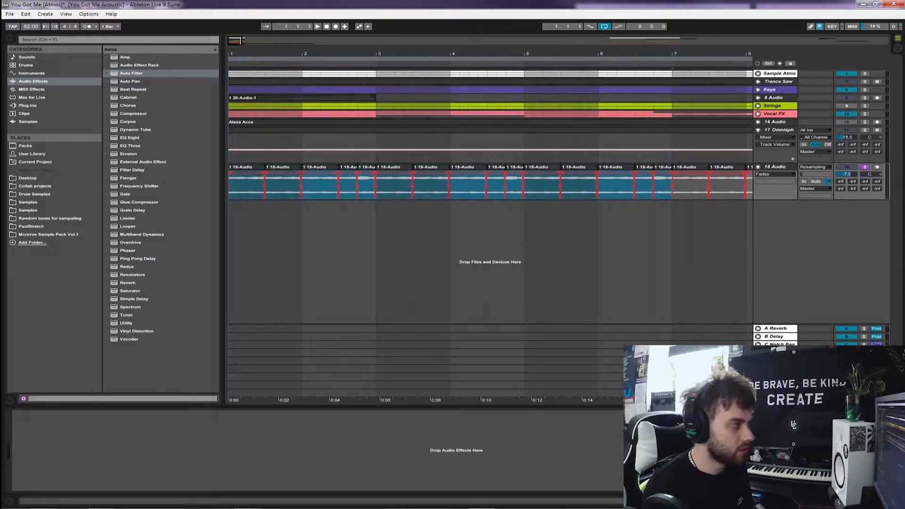
pyautogui.hotkey('ctrl', 'd')
pyautogui.hscroll(-5, 490, 188)
pyautogui.moveTo(578, 54); pyautogui.dragTo(594, 43)
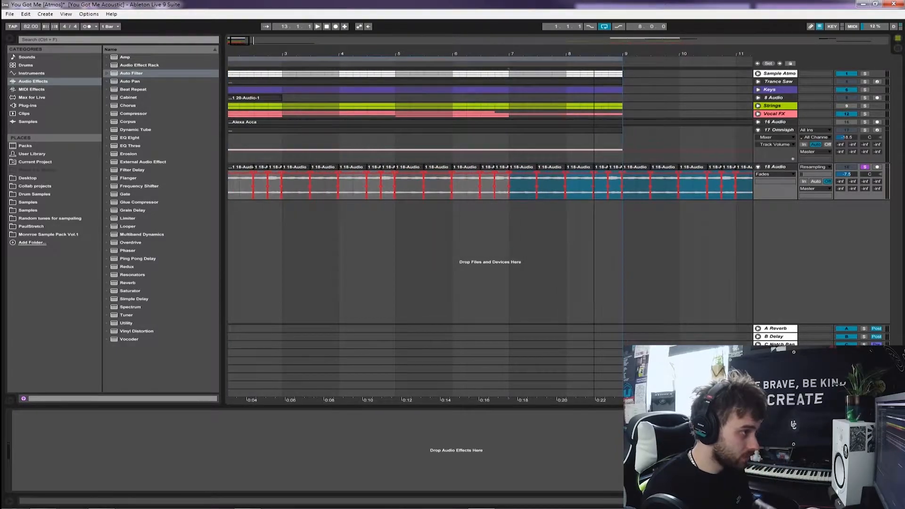
pyautogui.click(509, 187)
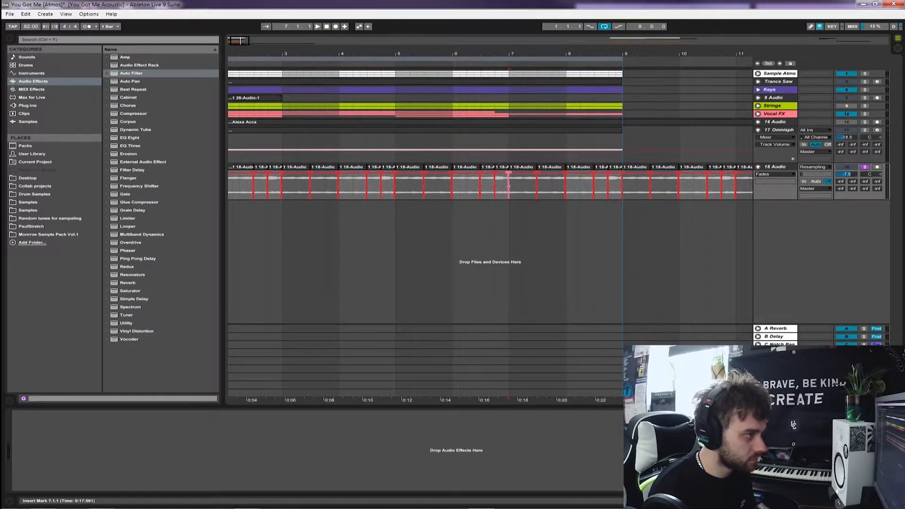
pyautogui.click(635, 168)
pyautogui.press('-')
pyautogui.keyDown('shift'); pyautogui.click(587, 186); pyautogui.keyUp('shift')
pyautogui.press('Delete')
pyautogui.moveTo(424, 54); pyautogui.dragTo(424, 70)
# Play the looped clips from bar 1 and lower the 18 Audio track's volume to about -9.2 dB in the mixer
pyautogui.click(231, 151)
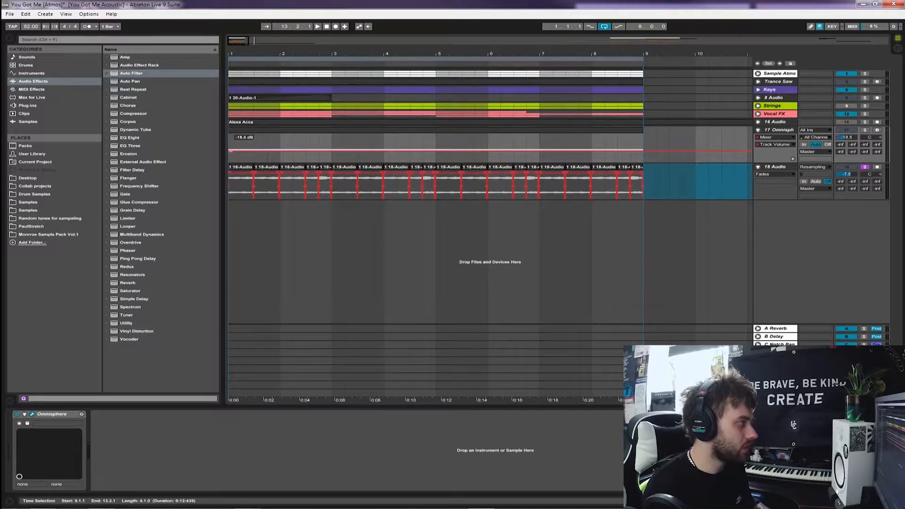
pyautogui.click(229, 141)
pyautogui.press('space')
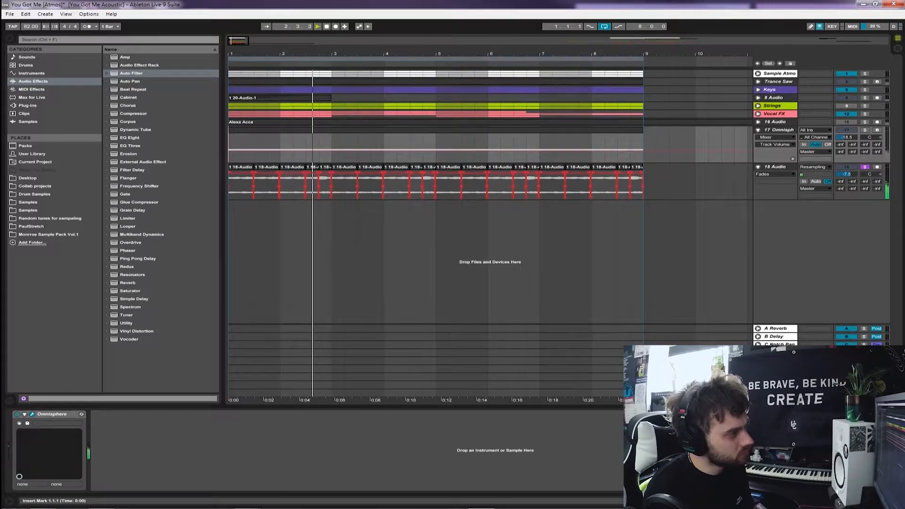
pyautogui.click(332, 186)
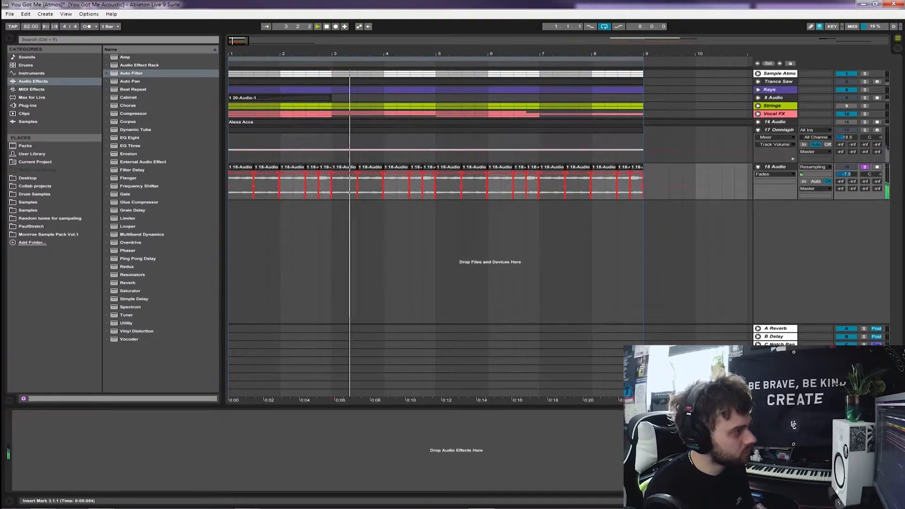
pyautogui.press('Tab')
pyautogui.press('Tab')
pyautogui.press('Tab')
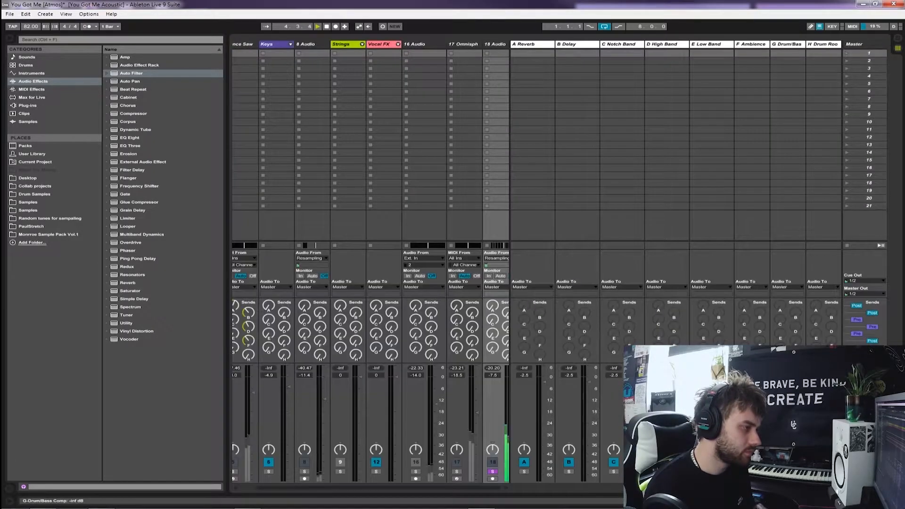
pyautogui.click(500, 396)
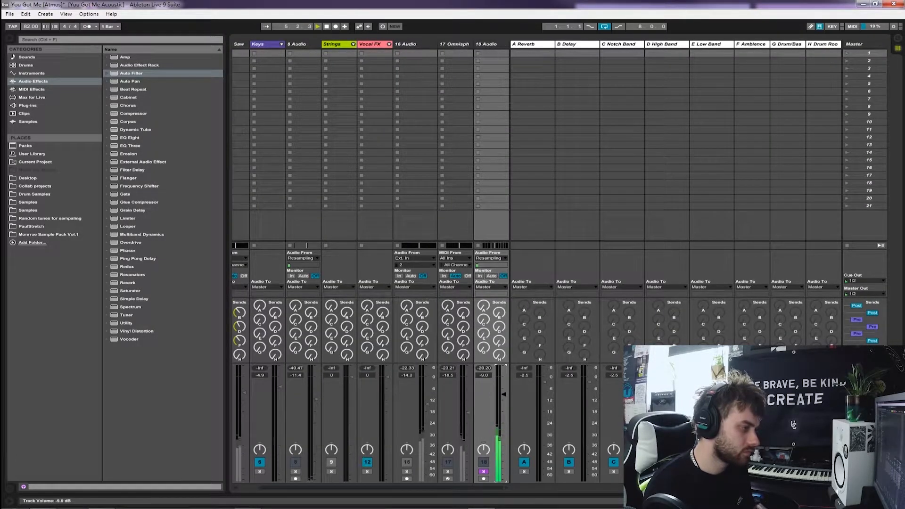
pyautogui.press('space')
# Add an Auto Filter to the 18 Audio track as a low-pass at about 732 Hz with 39% resonance
pyautogui.moveTo(131, 73); pyautogui.dragTo(490, 142)
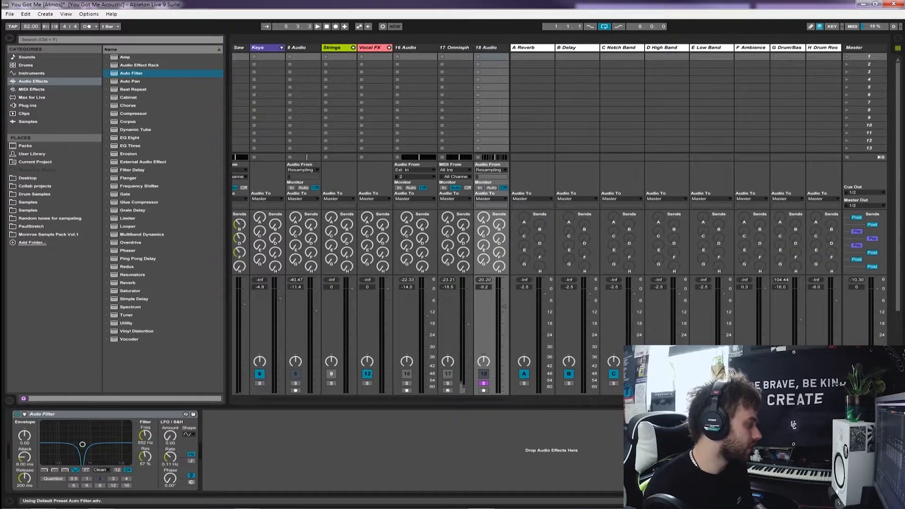
pyautogui.click(54, 469)
pyautogui.click(44, 469)
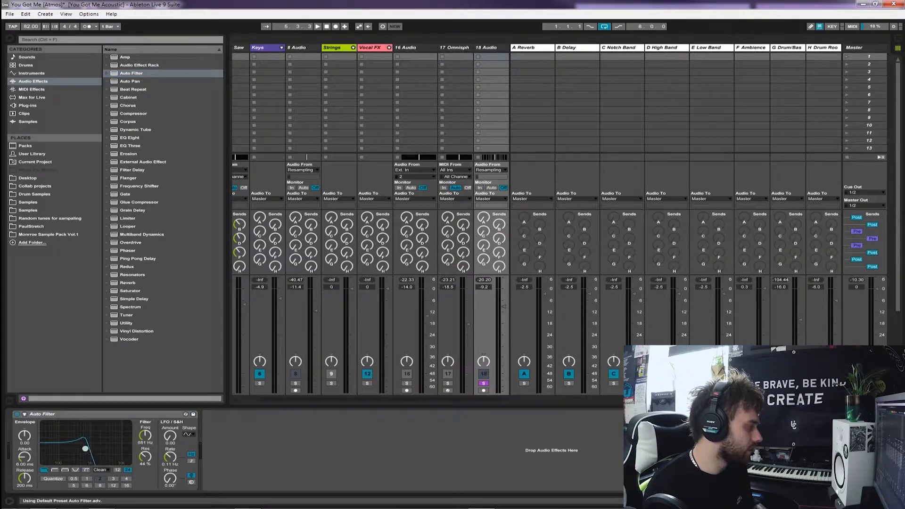
pyautogui.press('Tab')
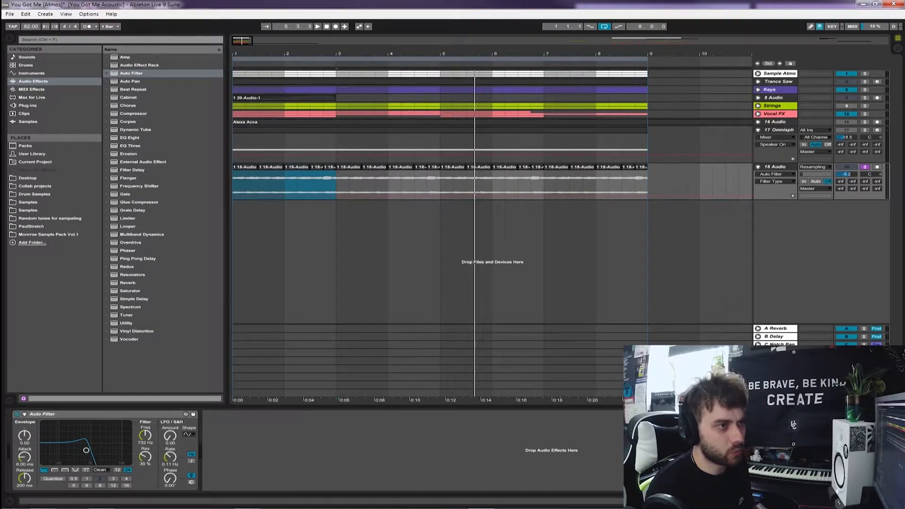
# Solo the Sample Atmos group too, play from bar 1, lower 18 Audio to -18.4 dB and its filter to about 568 Hz
pyautogui.keyDown('ctrl'); pyautogui.click(864, 73); pyautogui.keyUp('ctrl')
pyautogui.click(233, 143)
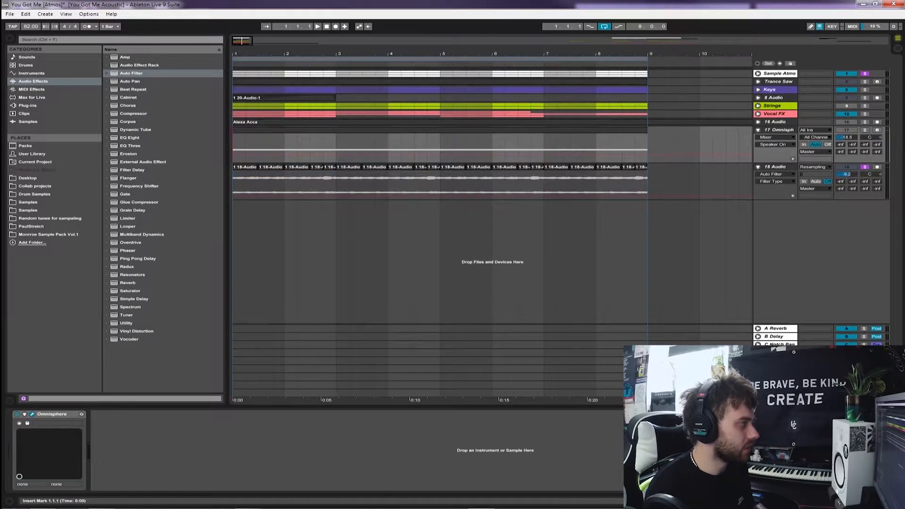
pyautogui.press('Tab')
pyautogui.press('space')
pyautogui.moveTo(503, 350); pyautogui.dragTo(503, 391)
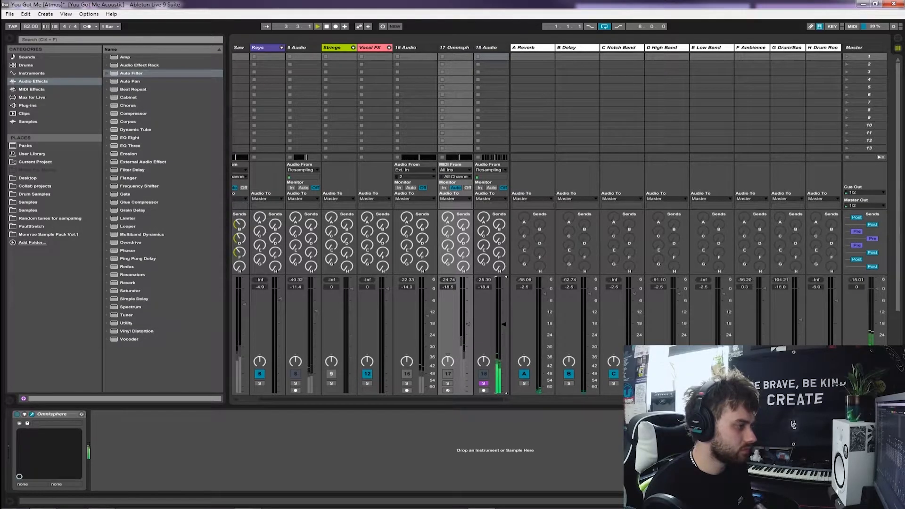
pyautogui.click(486, 48)
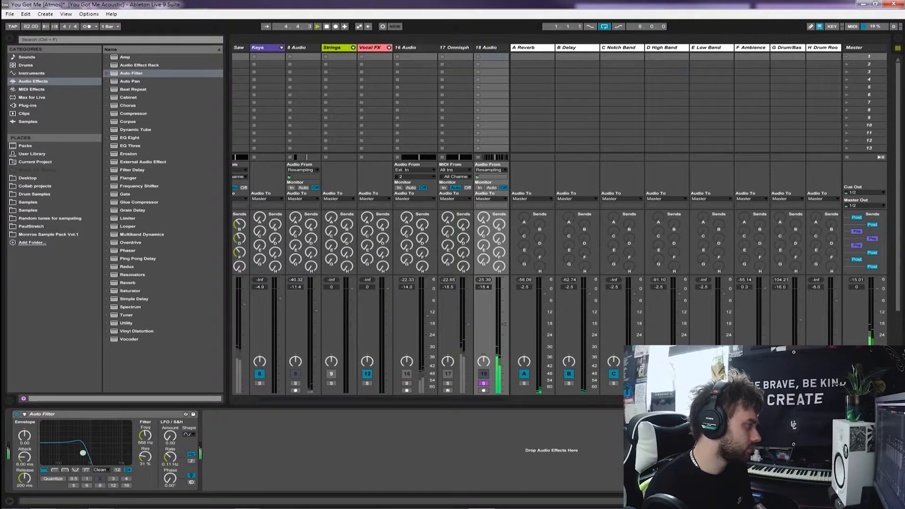
# Try a Reverb with a 1.40 s decay time on the 18 Audio track and remove it
pyautogui.doubleClick(128, 282)
pyautogui.click(325, 479)
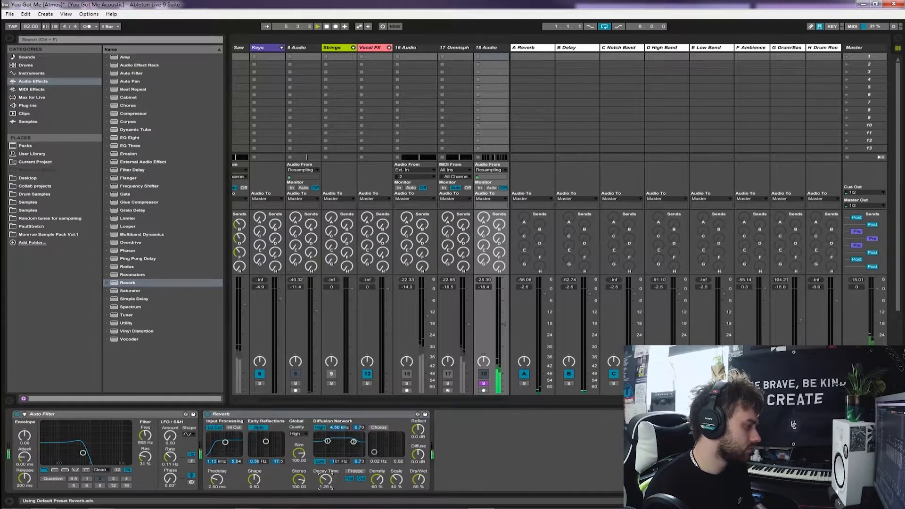
pyautogui.click(207, 414)
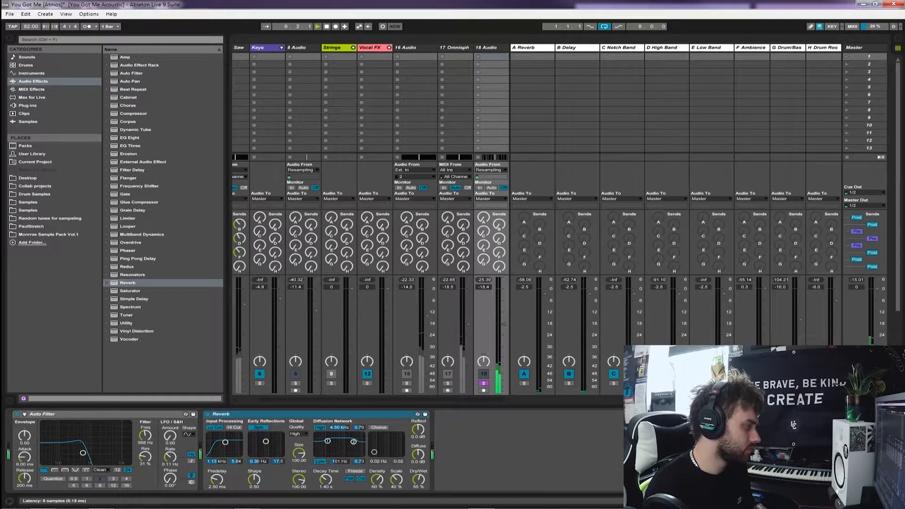
pyautogui.rightClick(225, 414)
pyautogui.press('Delete')
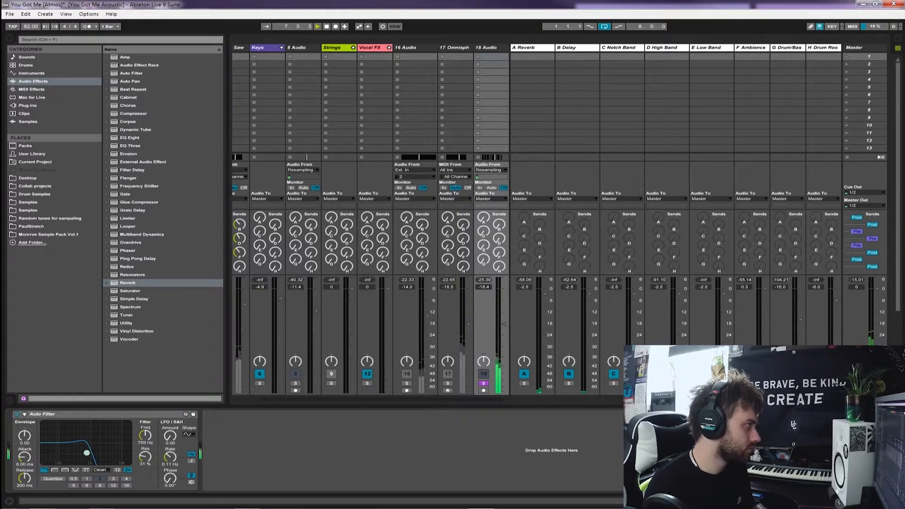
# Insert an EQ Eight before the Auto Filter, cutting the lows and boosting about 1.36 dB at 539 Hz
pyautogui.click(130, 137)
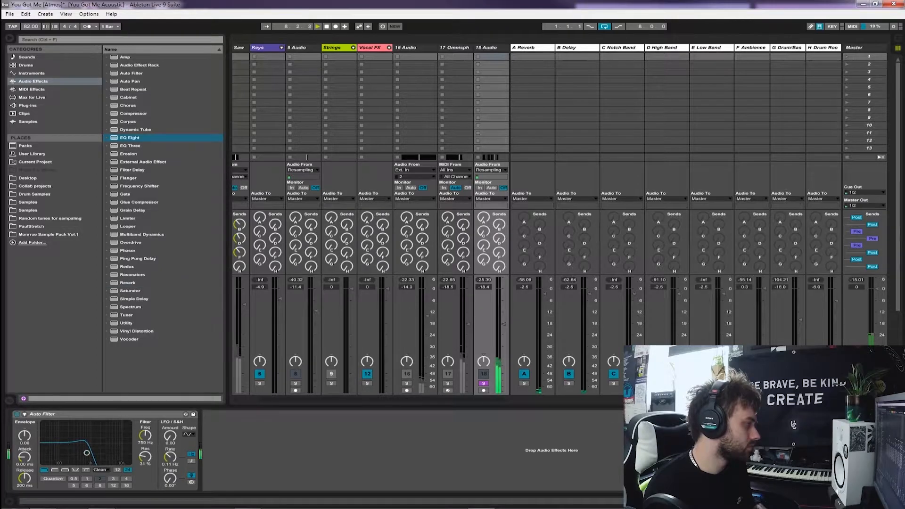
pyautogui.press('Return')
pyautogui.moveTo(39, 452); pyautogui.dragTo(113, 443)
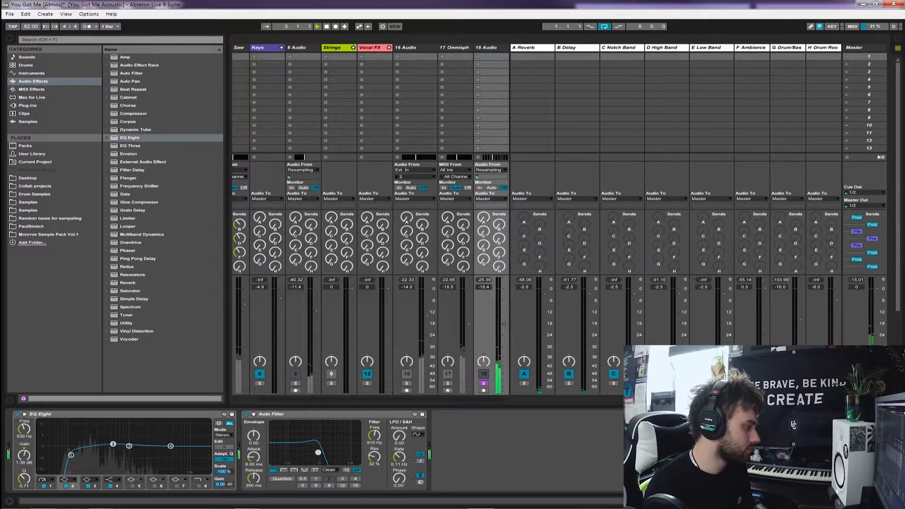
# Unsolo 18 Audio, compare the mix with the track off and on, and set its volume to -20.1 dB
pyautogui.click(483, 383)
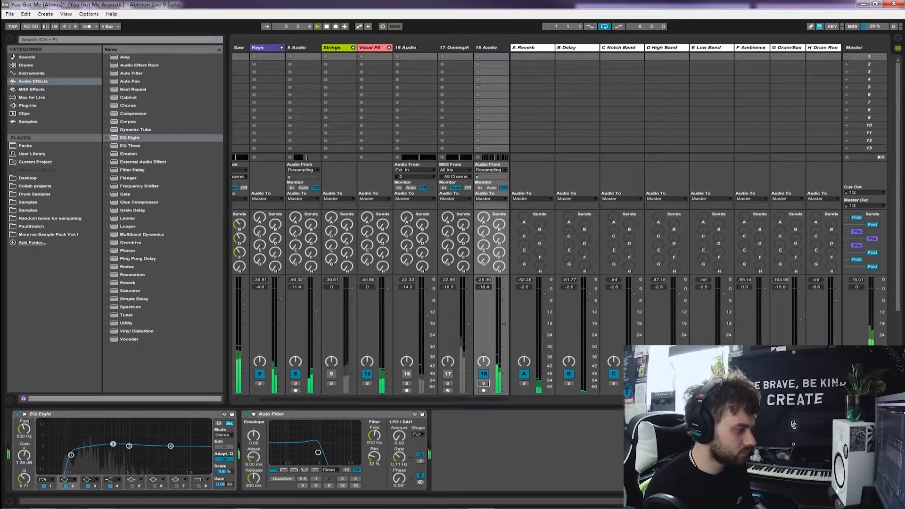
pyautogui.click(483, 373)
pyautogui.click(484, 374)
pyautogui.moveTo(503, 325); pyautogui.dragTo(503, 323)
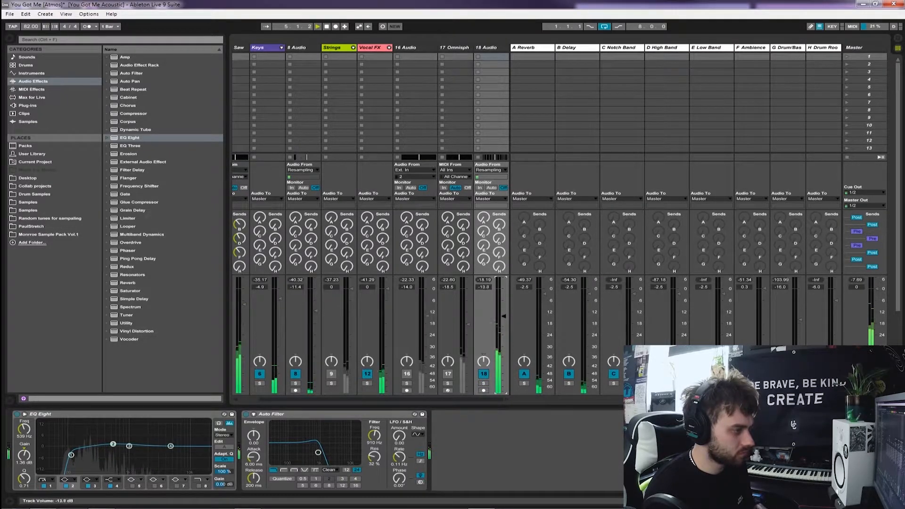
pyautogui.press('Tab')
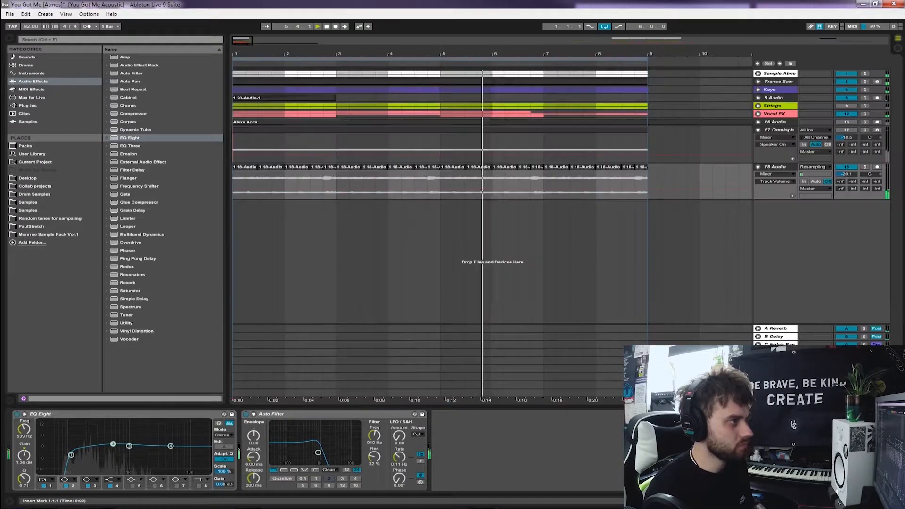
pyautogui.press('space')
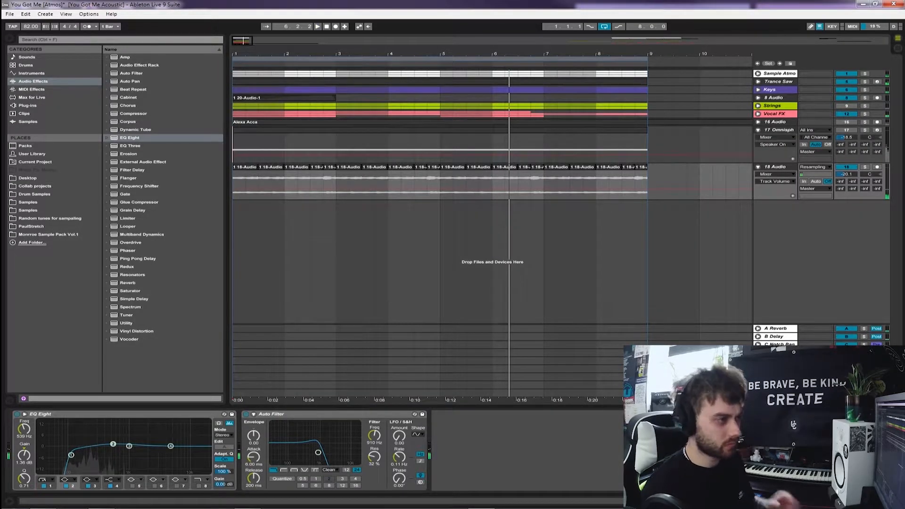
# Rename the 18 Audio track as "Warm Suppo…" and place it directly beneath the Sample Atmos group header
pyautogui.click(779, 130)
pyautogui.click(775, 167)
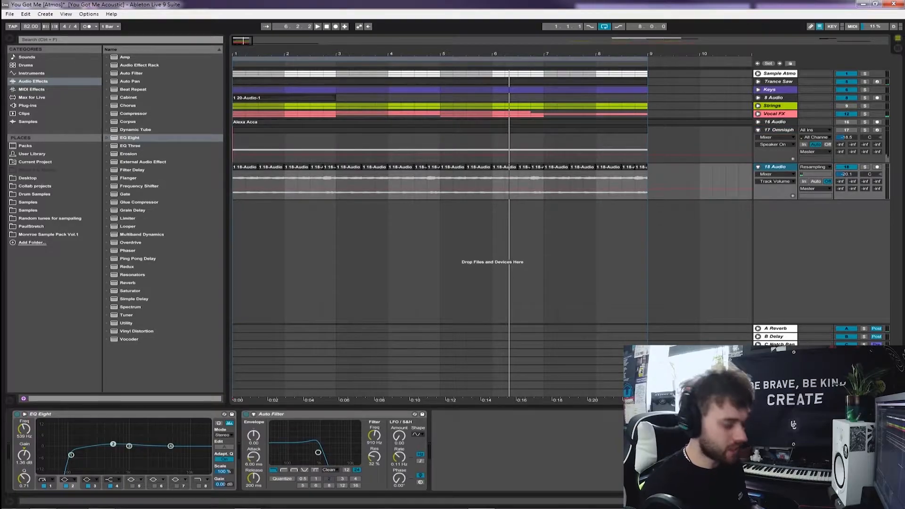
pyautogui.hotkey('ctrl', 'r')
pyautogui.write('Wa')
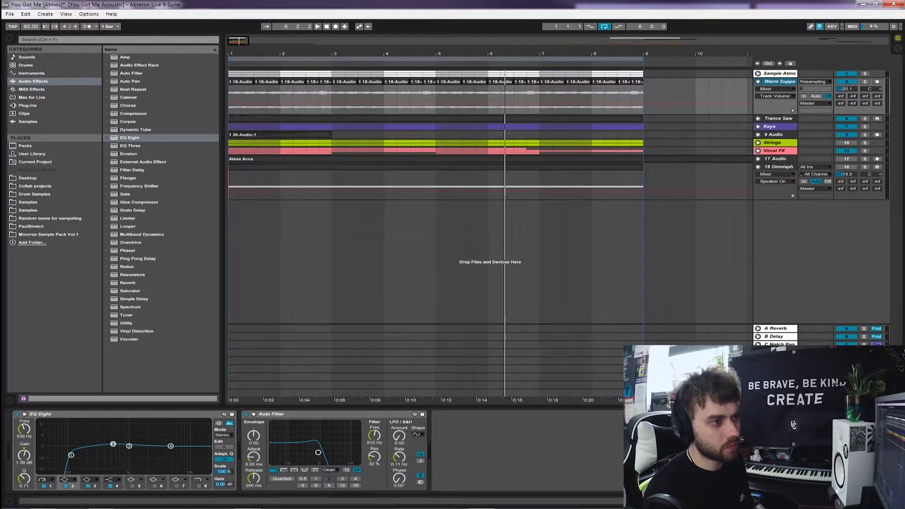
# Solo the 18 Omnisphere track and open Omnisphere's patch browser to look through the patch list
pyautogui.click(864, 167)
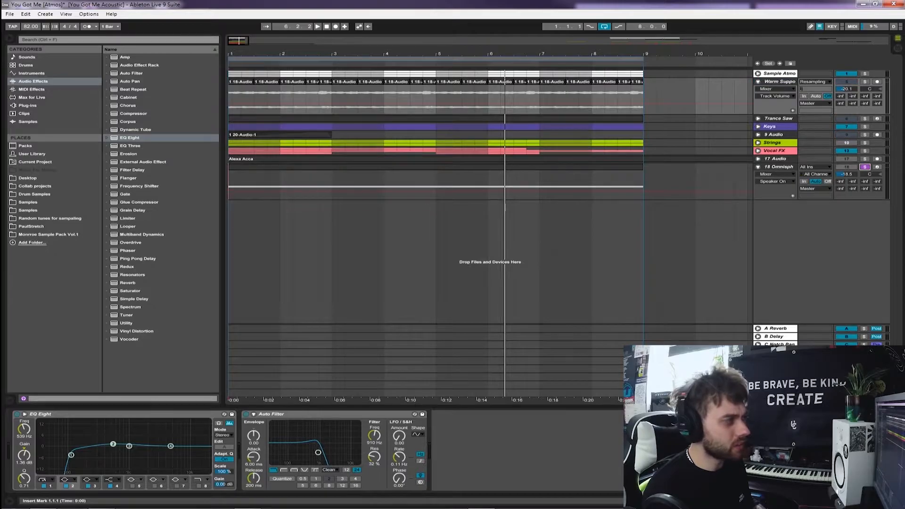
pyautogui.click(778, 167)
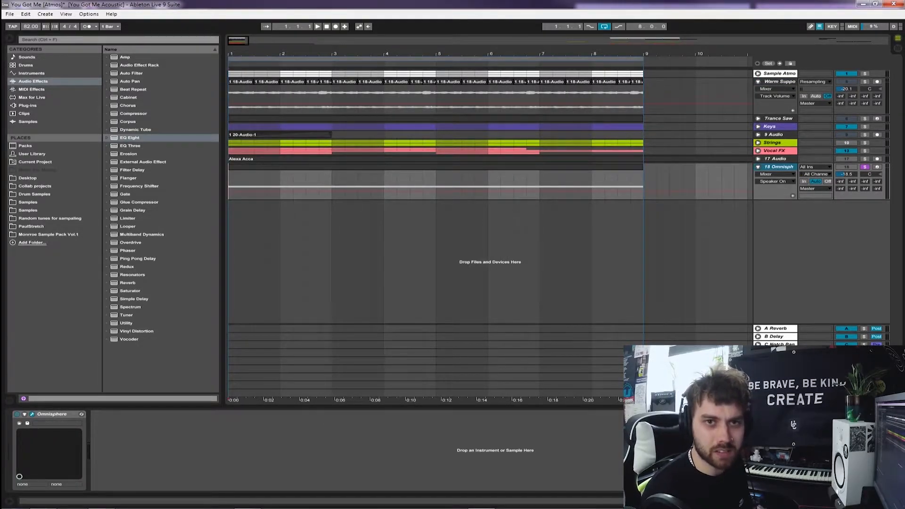
pyautogui.moveTo(904, 109); pyautogui.dragTo(409, 85)
pyautogui.scroll(-15, 612, 292)
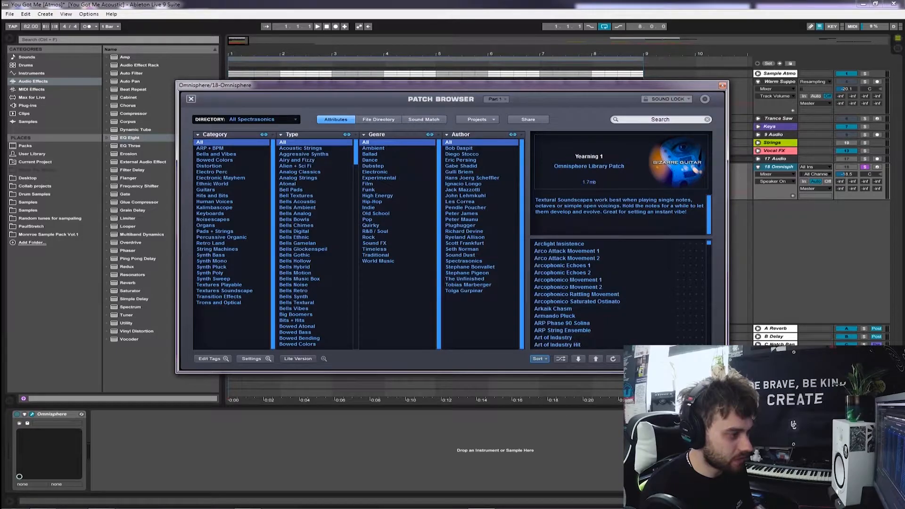
# Browse Omnisphere's patch list, load the Chase The Flute Lead patch, and hide the plug-in window
pyautogui.scroll(-15, 612, 292)
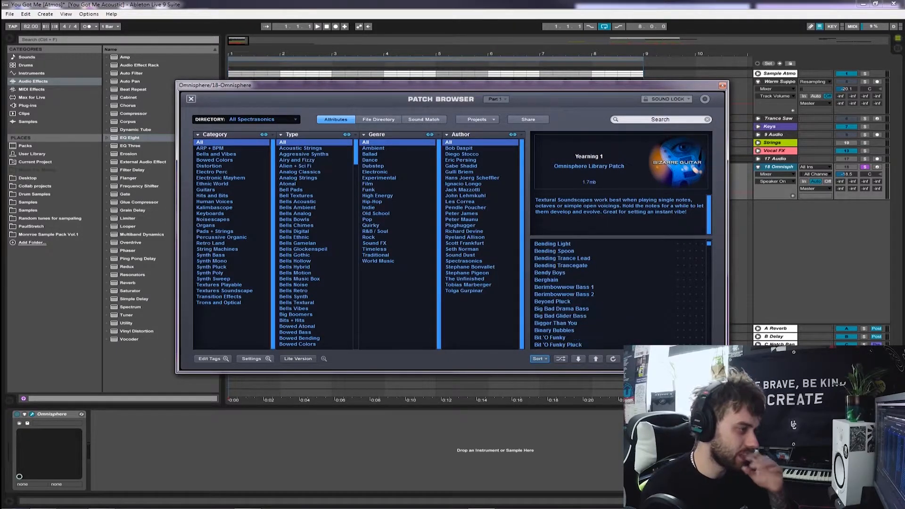
pyautogui.scroll(-15, 613, 293)
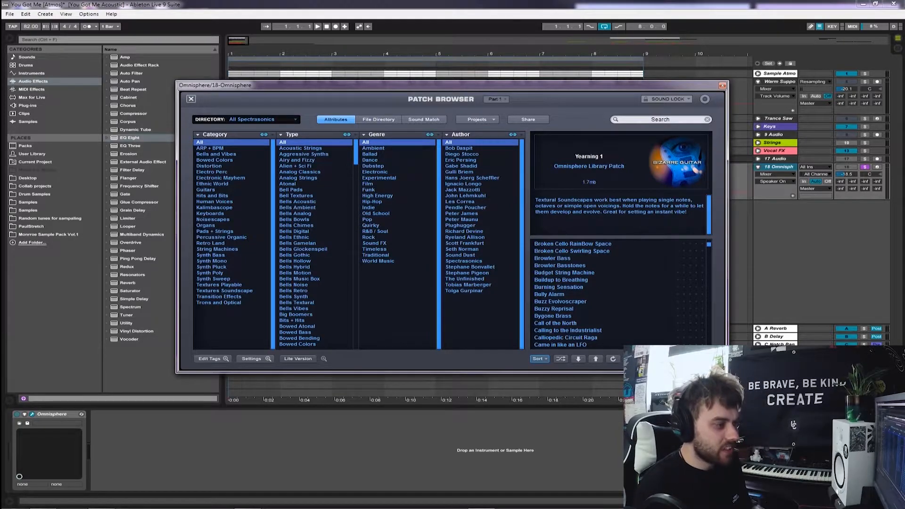
pyautogui.click(565, 323)
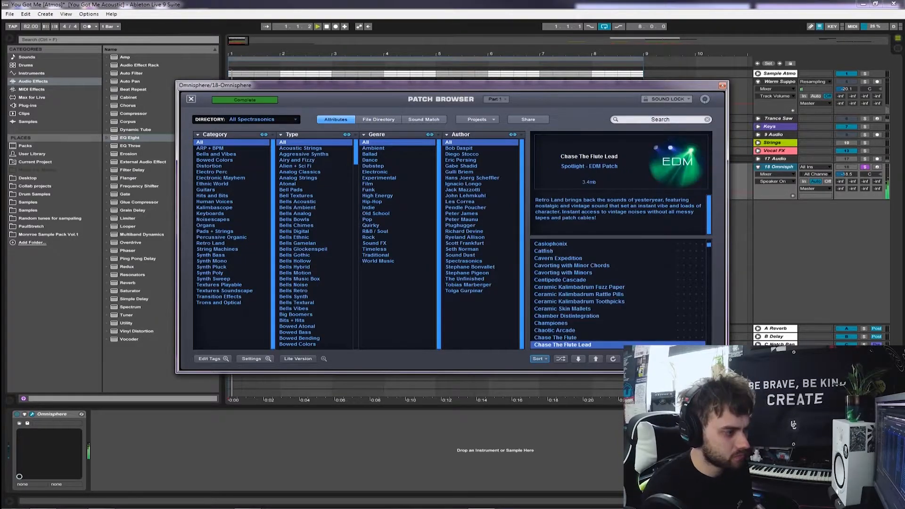
pyautogui.scroll(-5, 613, 292)
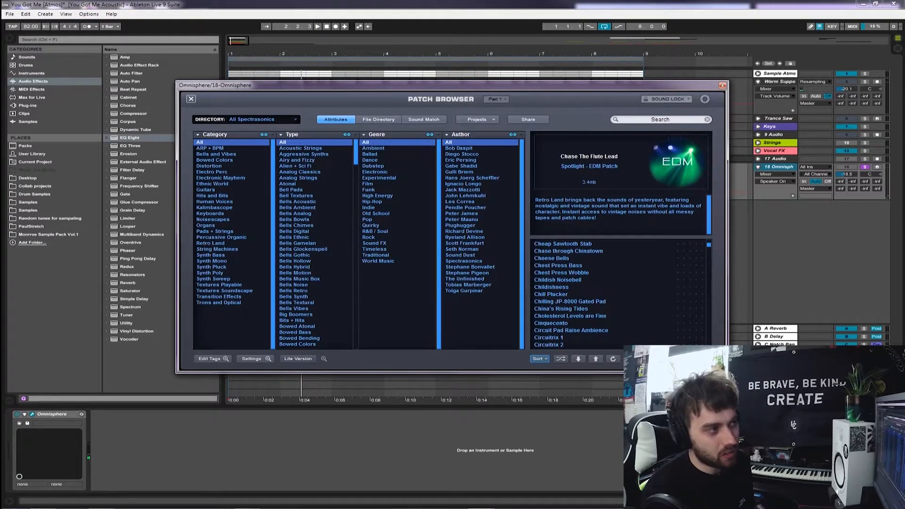
pyautogui.hotkey('ctrl', 'alt', 'p')
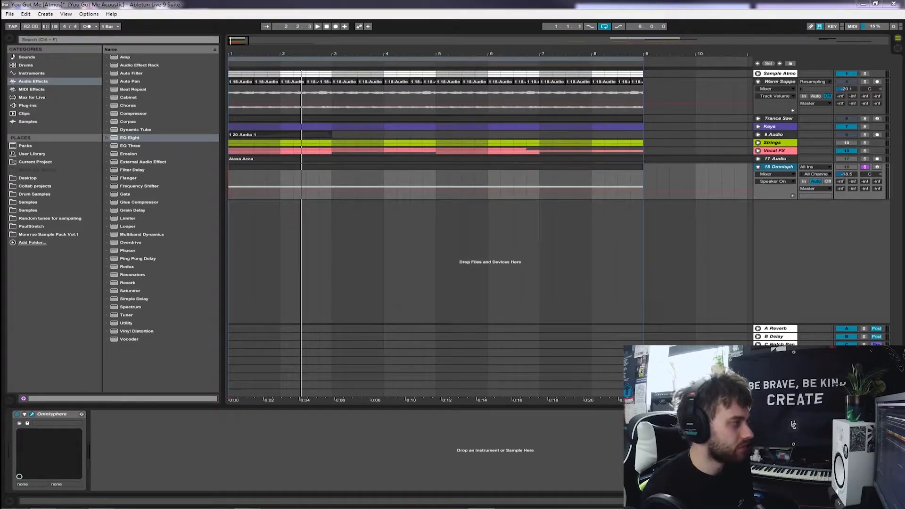
# Create a new audio track, arm it for recording, and set its input to Resampling
pyautogui.hotkey('ctrl', 't')
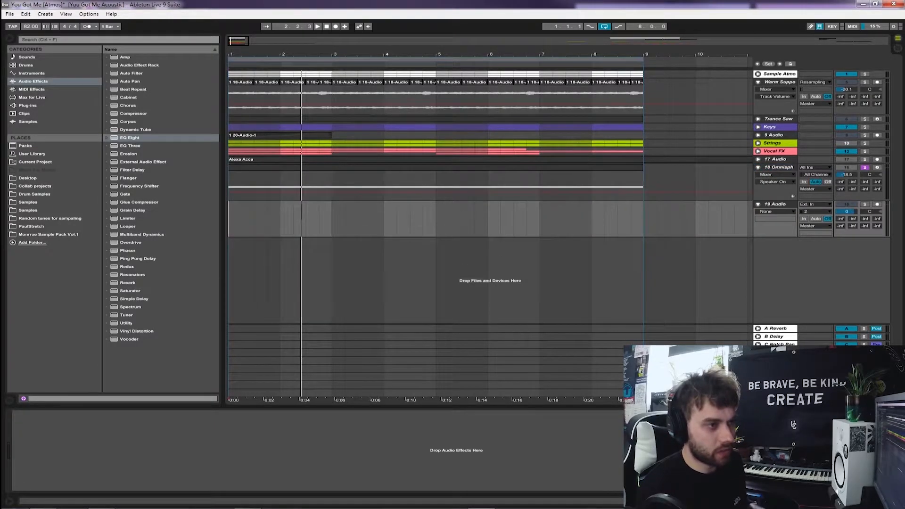
pyautogui.click(877, 204)
pyautogui.click(815, 212)
pyautogui.click(814, 204)
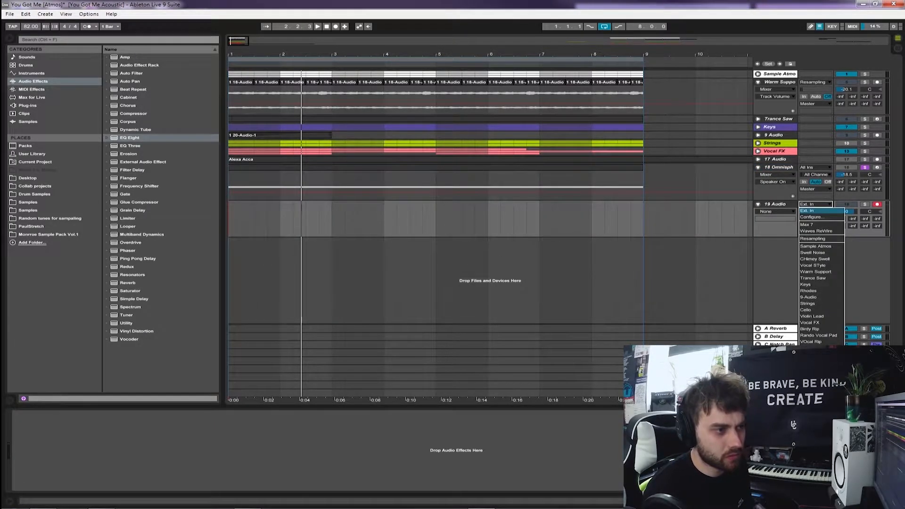
pyautogui.click(813, 238)
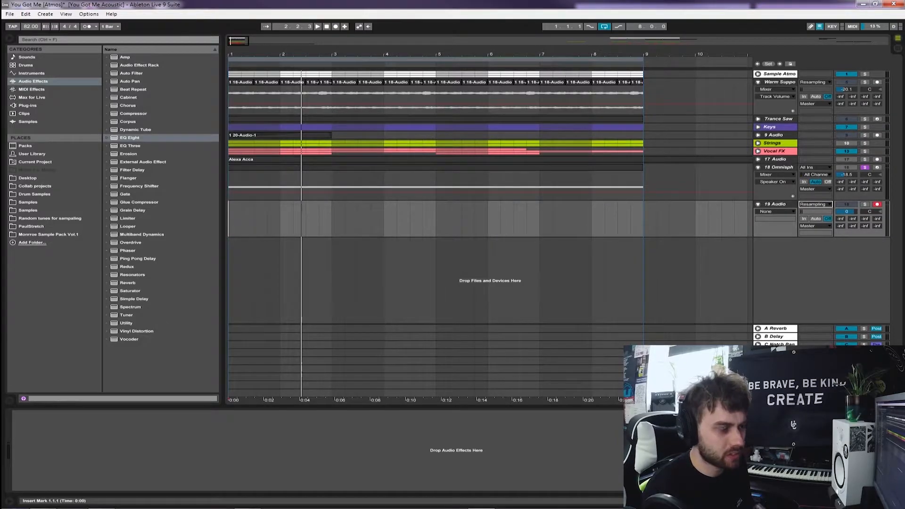
# Record the 18 Omnisphere part onto 19 Audio from bar 1, deactivating the MIDI clip partway through so the sound tails off
pyautogui.click(778, 167)
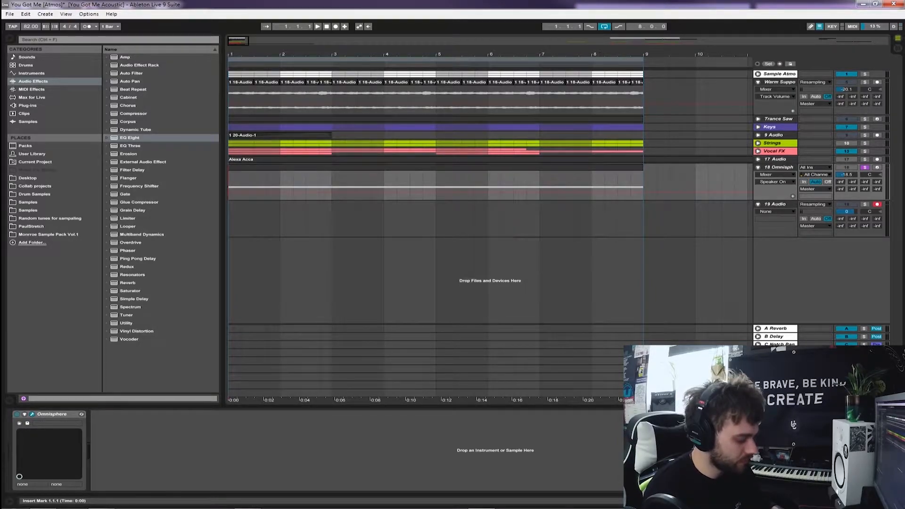
pyautogui.press('F9')
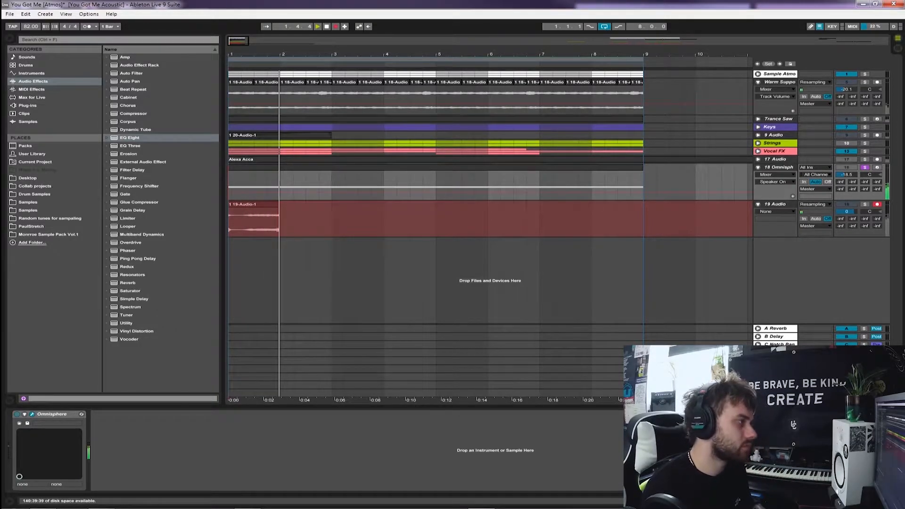
pyautogui.click(436, 167)
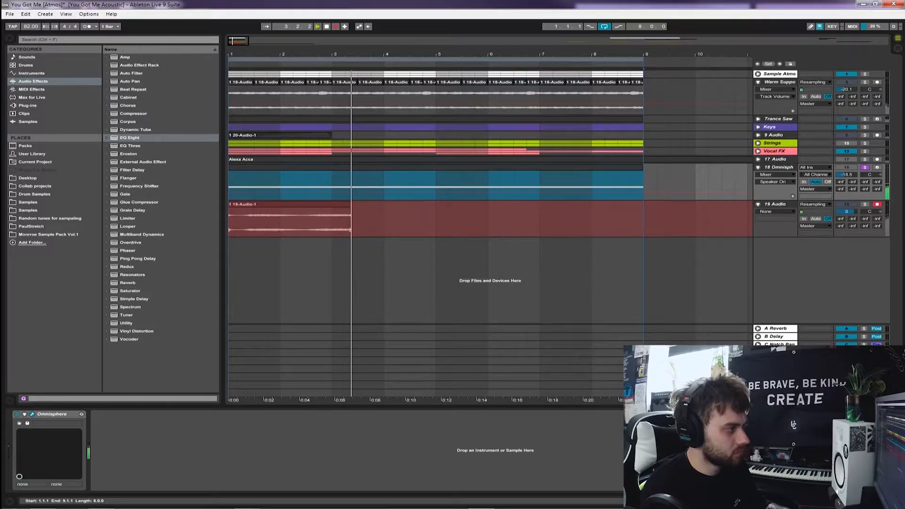
pyautogui.press('0')
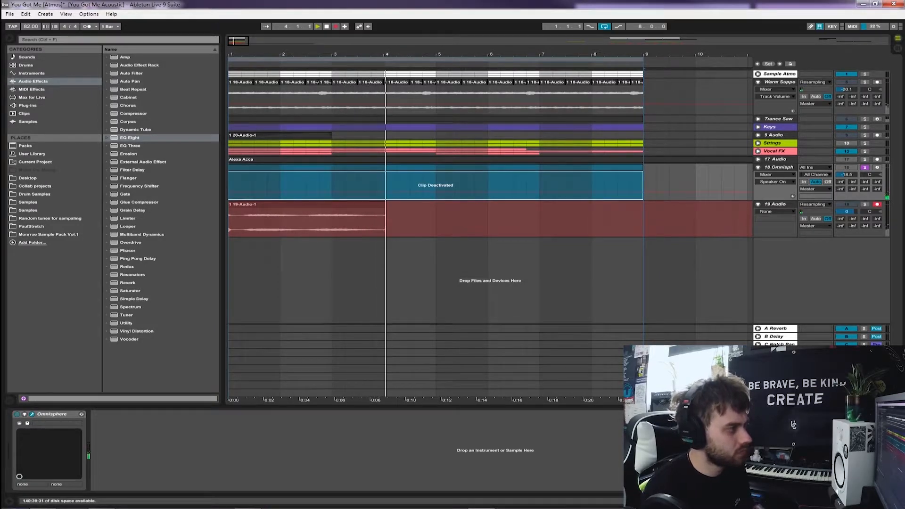
pyautogui.press('space')
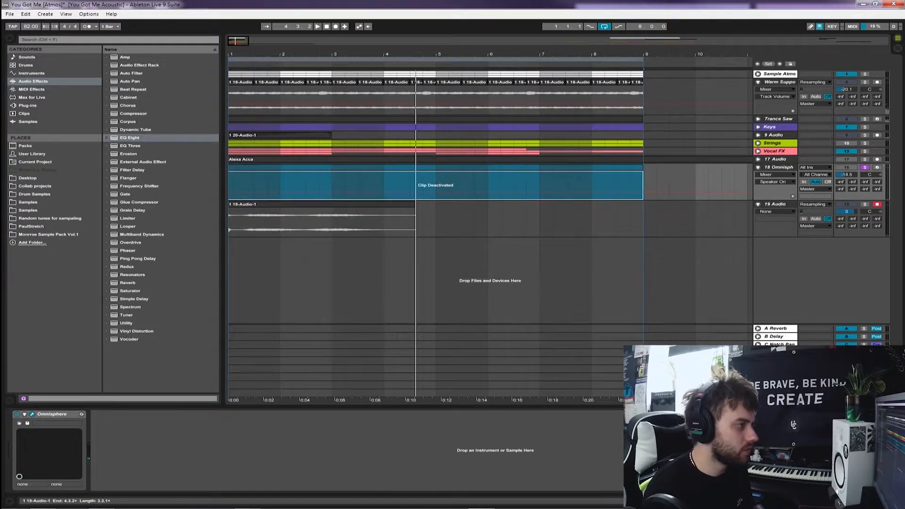
# Solo 19 Audio, cut a short section of the recording down to the start of bar 1, and reverse it
pyautogui.click(864, 204)
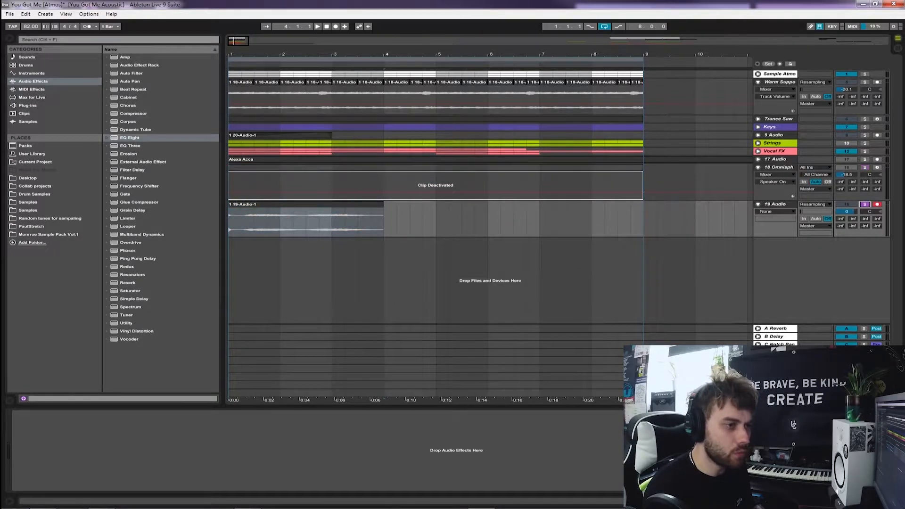
pyautogui.click(280, 222)
pyautogui.moveTo(280, 223); pyautogui.dragTo(247, 204)
pyautogui.click(281, 222)
pyautogui.doubleClick(247, 204)
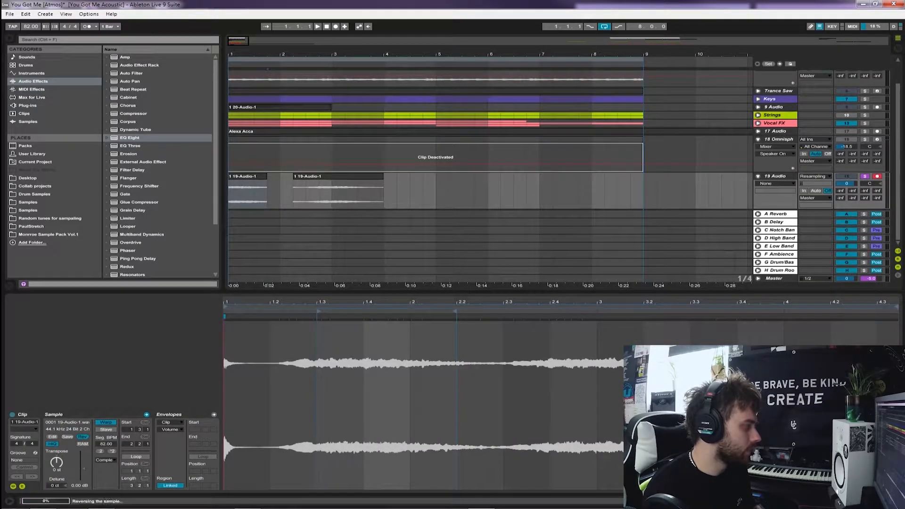
pyautogui.click(83, 436)
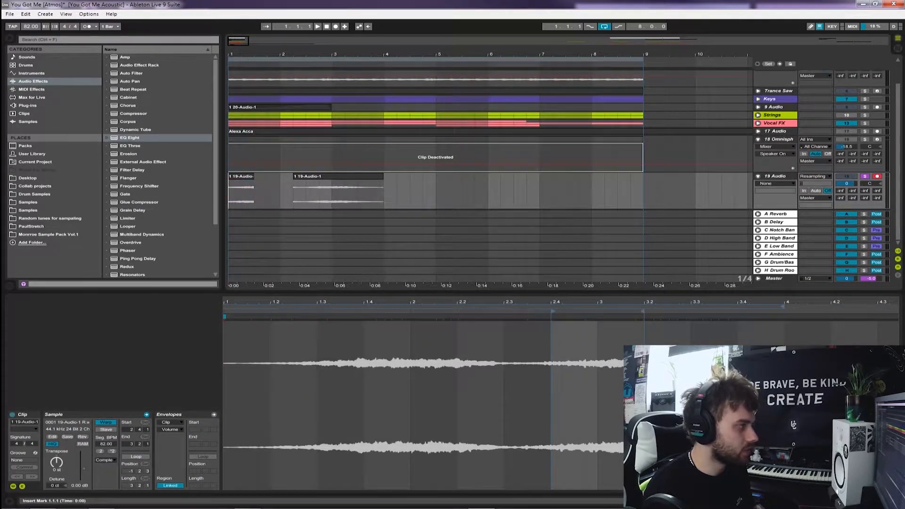
# Delete the leftover recording that follows the reversed clip on 19 Audio
pyautogui.rightClick(359, 177)
pyautogui.click(377, 202)
pyautogui.click(231, 200)
# Audition the reversed clip, lower 19 Audio to -18.2 dB, and add fades to the clip's start and end
pyautogui.press('Tab')
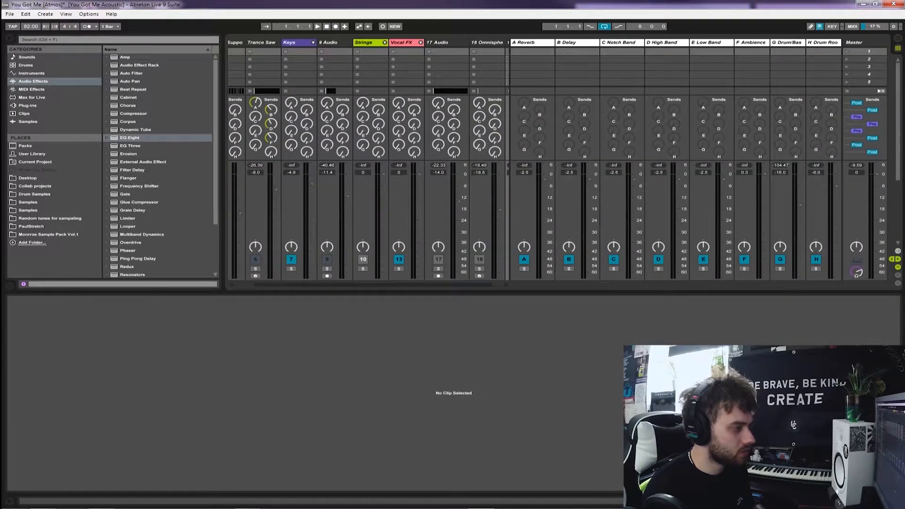
pyautogui.press('space')
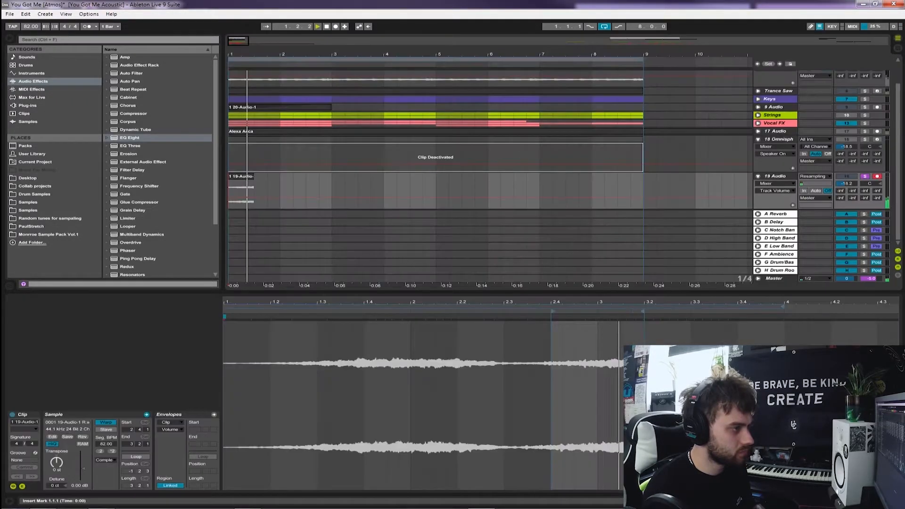
pyautogui.press('Tab')
pyautogui.press('space')
pyautogui.click(775, 183)
pyautogui.click(772, 196)
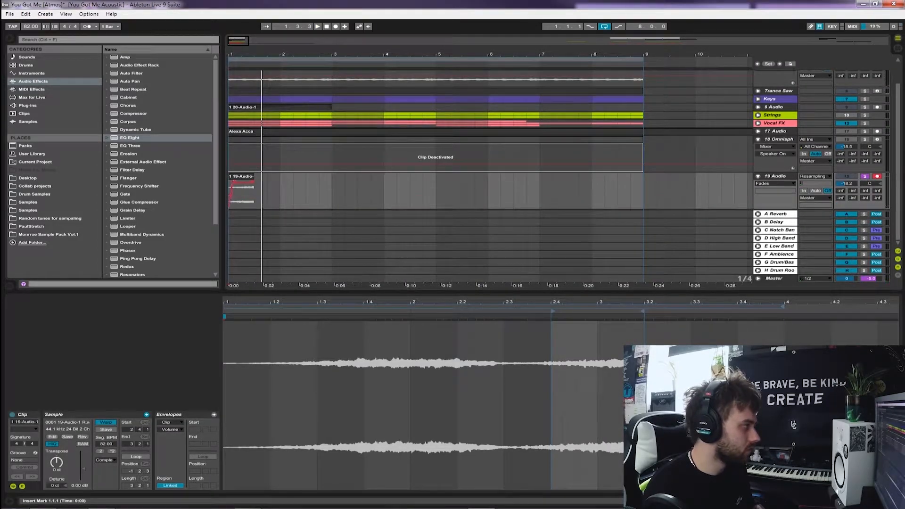
# Add a linked Simple Delay to 19 Audio with 60% feedback and 47% dry/wet, followed by a Reverb at 33% dry/wet
pyautogui.scroll(-1, 160, 165)
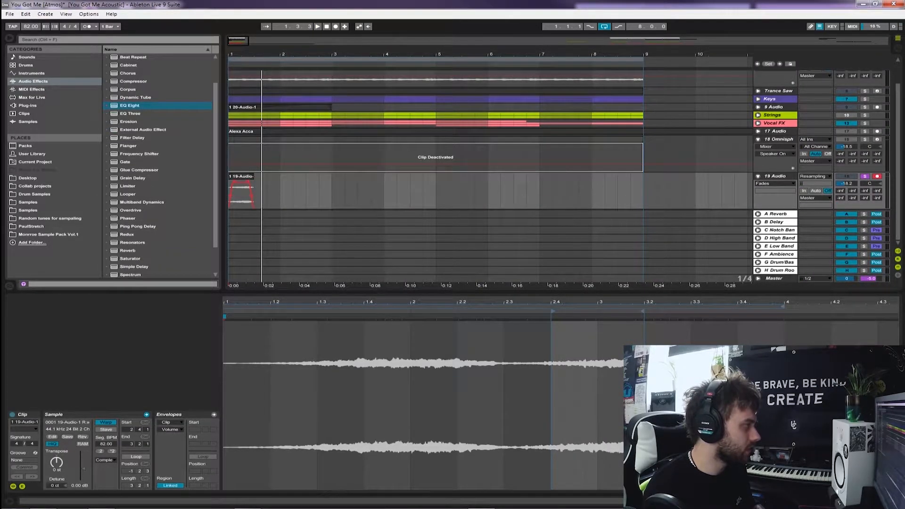
pyautogui.click(134, 267)
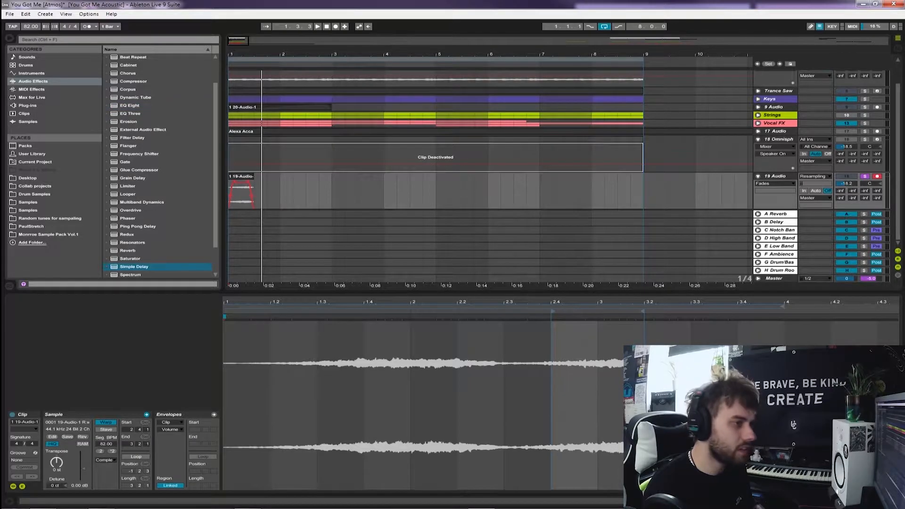
pyautogui.press('Return')
pyautogui.moveTo(29, 478); pyautogui.dragTo(30, 452)
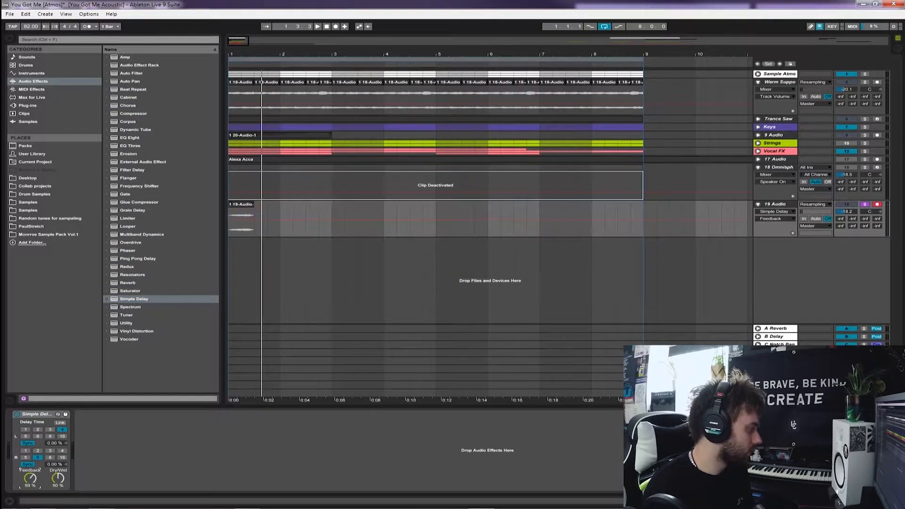
pyautogui.click(38, 429)
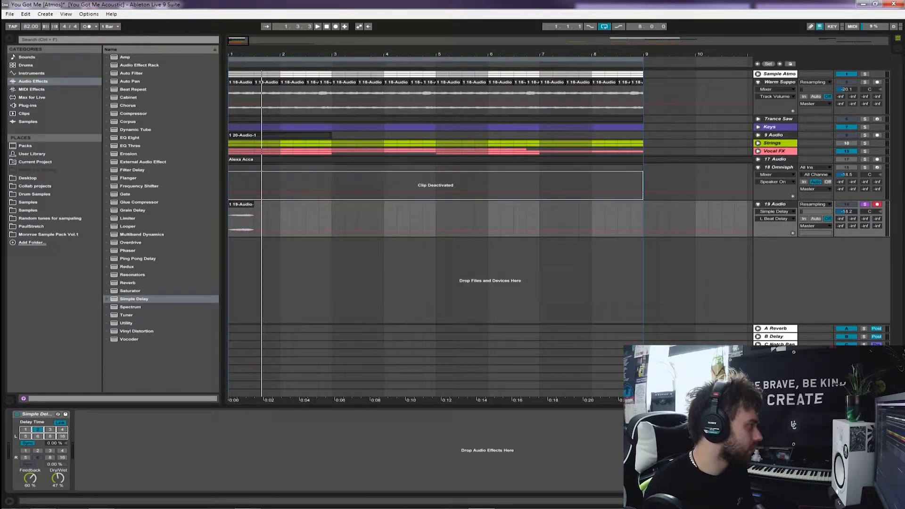
pyautogui.doubleClick(128, 282)
pyautogui.moveTo(198, 479); pyautogui.dragTo(198, 478)
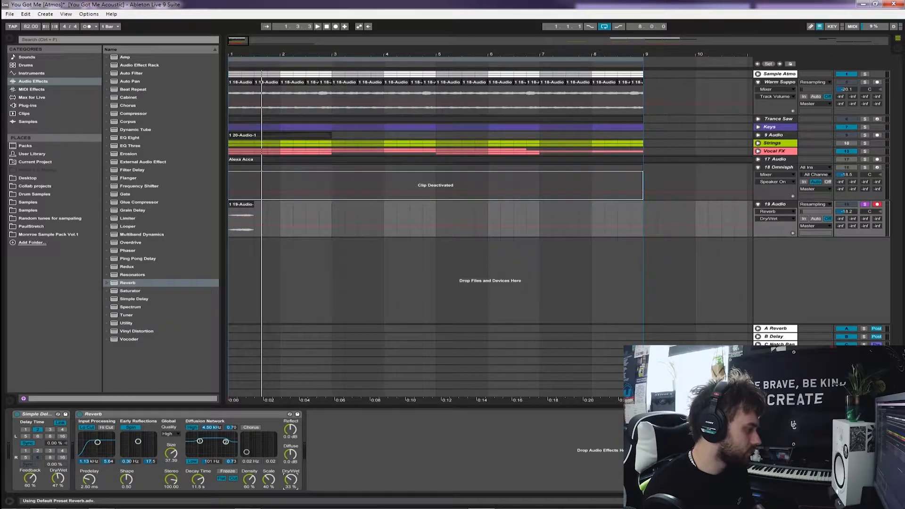
# Add an Auto Filter after the Reverb, set to high-pass at about 329 Hz with 13% resonance
pyautogui.click(130, 81)
pyautogui.doubleClick(131, 74)
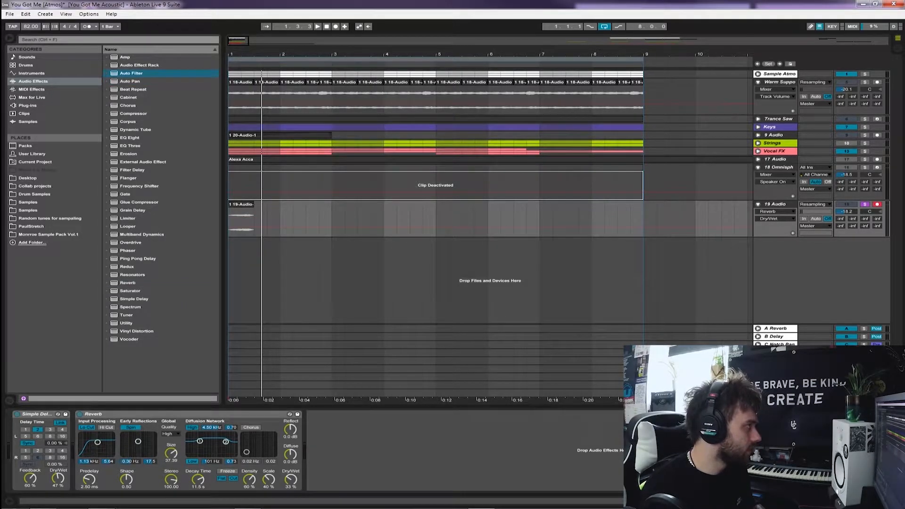
pyautogui.click(349, 470)
pyautogui.moveTo(377, 445); pyautogui.dragTo(370, 458)
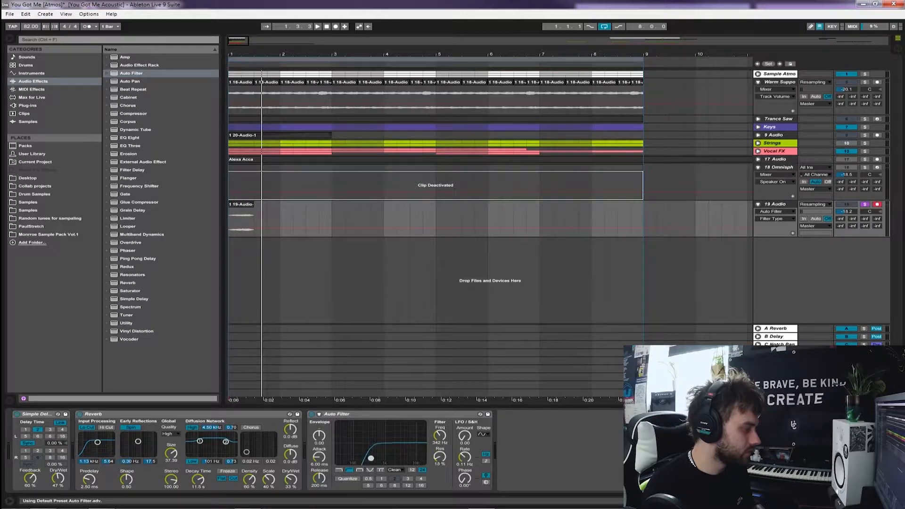
# Lower 19 Audio to -24.1 dB and move the reversed clip so it spans 2.2.1 to 3.1.1
pyautogui.press('Tab')
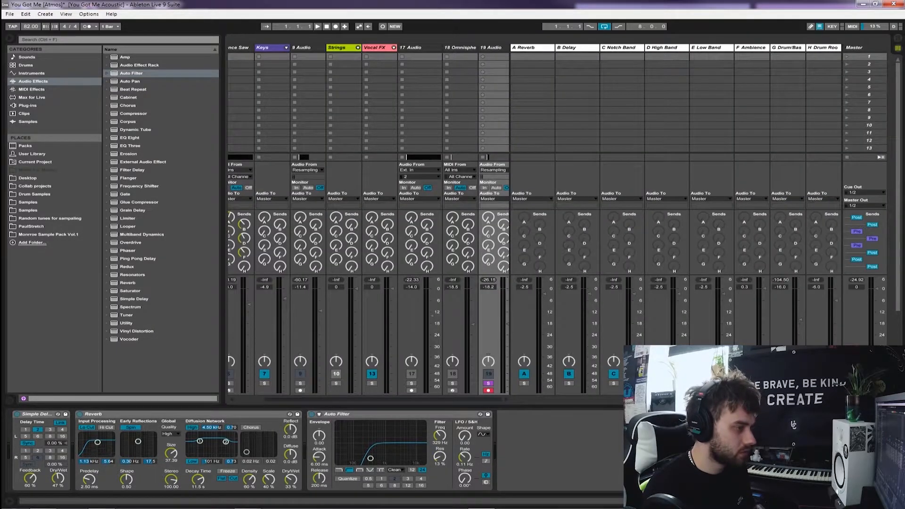
pyautogui.moveTo(508, 324); pyautogui.dragTo(507, 335)
pyautogui.press('space')
pyautogui.press('Tab')
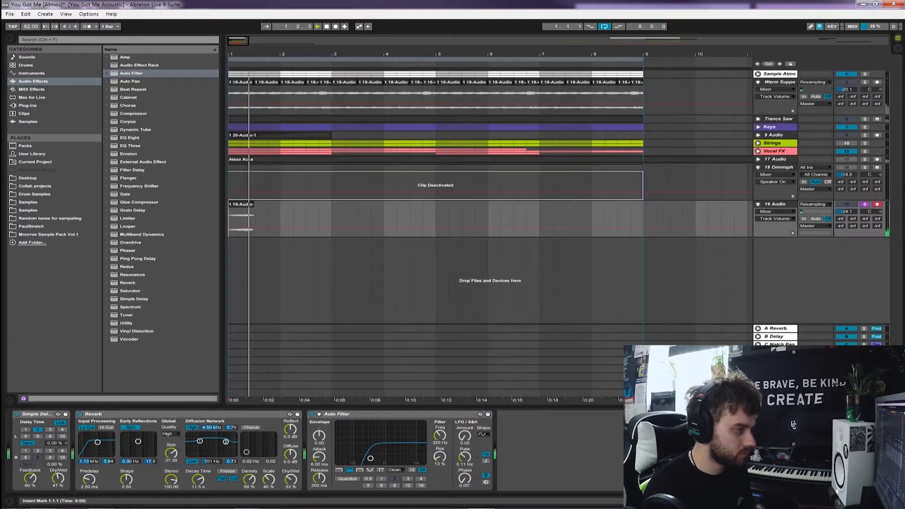
pyautogui.moveTo(241, 205); pyautogui.dragTo(294, 204)
pyautogui.press('space')
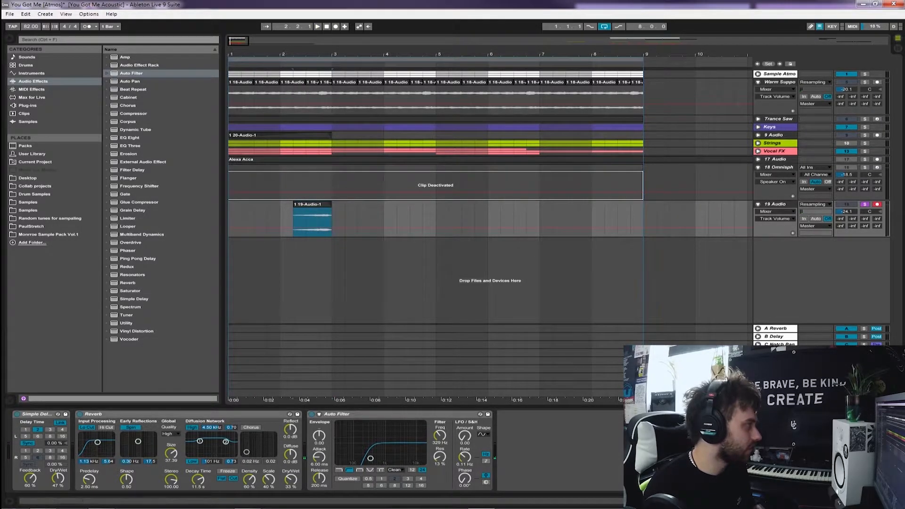
# Add a second Auto Filter to 19 Audio, set to low-pass at about 238 Hz with 24% resonance
pyautogui.doubleClick(131, 73)
pyautogui.click(529, 469)
pyautogui.moveTo(566, 444); pyautogui.dragTo(556, 455)
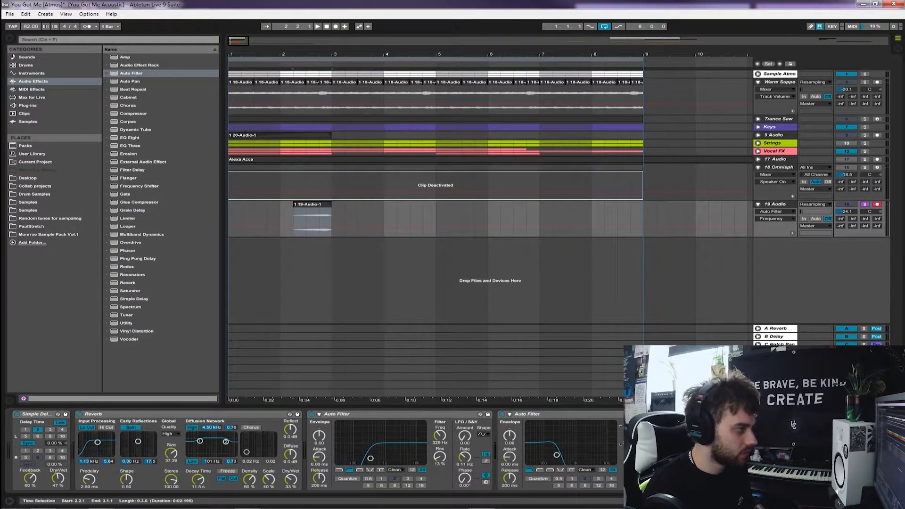
# Automate the low-pass Auto Filter's Frequency to rise across the reversed clip from 2.2.1 to bar 3
pyautogui.click(382, 414)
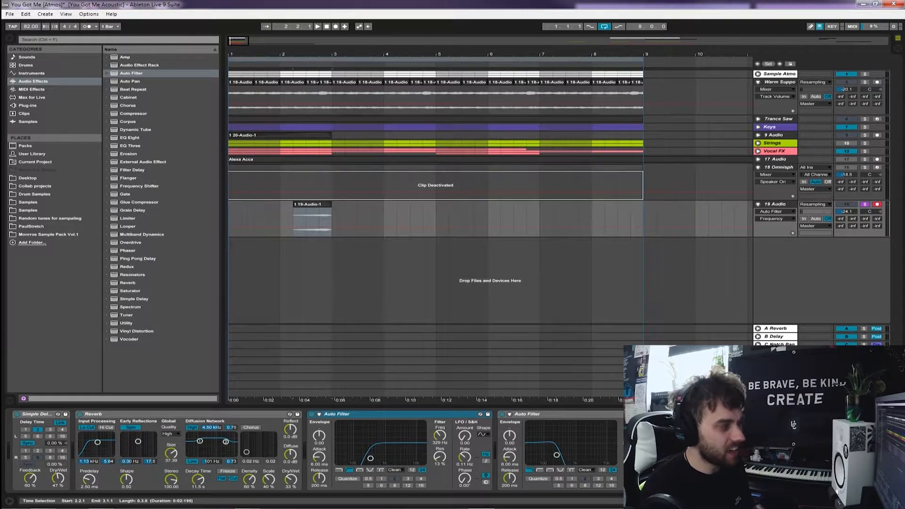
pyautogui.click(302, 227)
pyautogui.click(293, 227)
pyautogui.click(314, 226)
pyautogui.moveTo(315, 226); pyautogui.dragTo(330, 221)
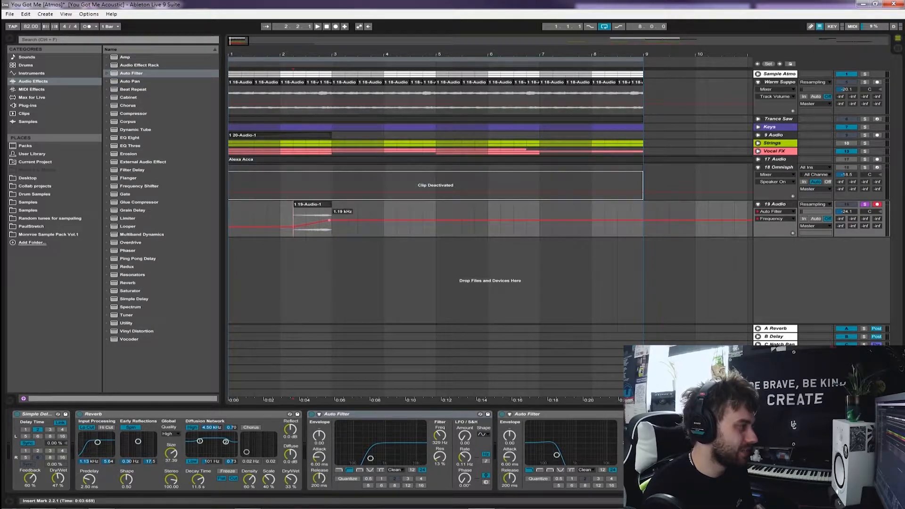
# Move the low-pass Auto Filter to the front of the 19 Audio device chain, disarm the track, and audition the sweep
pyautogui.click(556, 414)
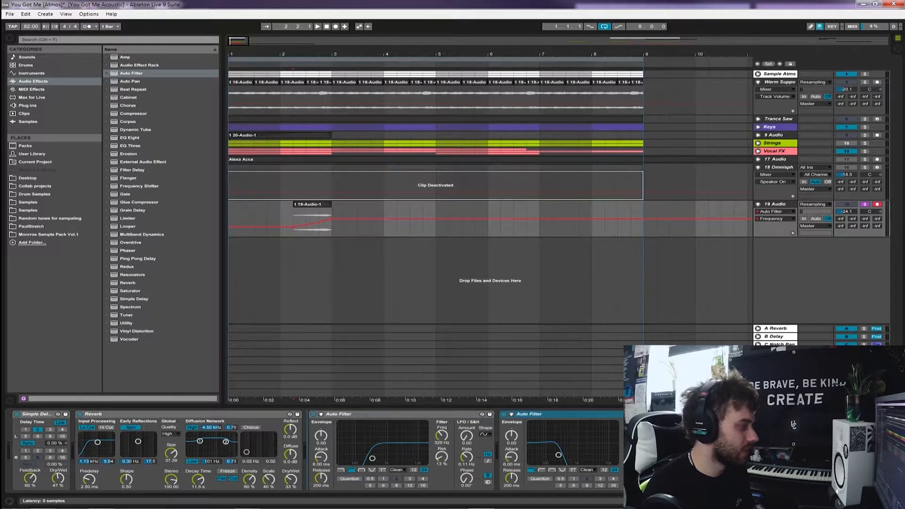
pyautogui.moveTo(556, 413); pyautogui.dragTo(16, 433)
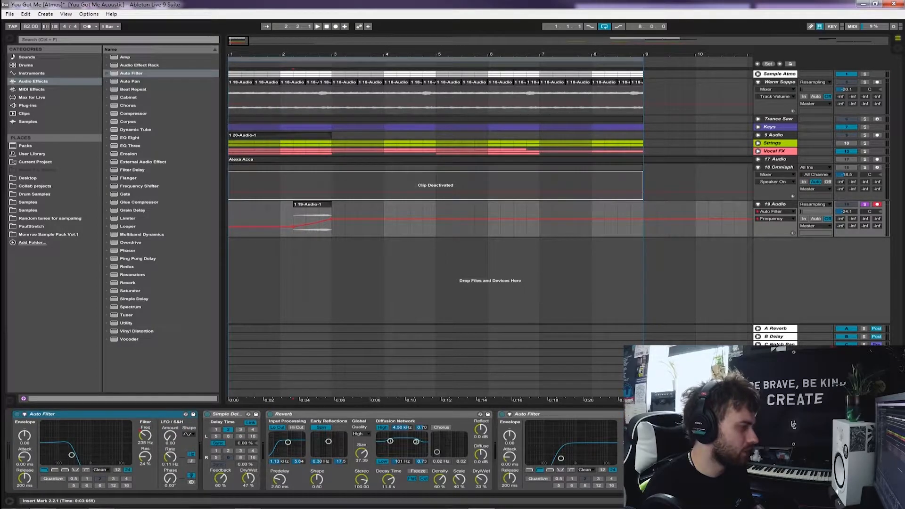
pyautogui.press('Tab')
pyautogui.press('Tab')
pyautogui.press('space')
pyautogui.press('Tab')
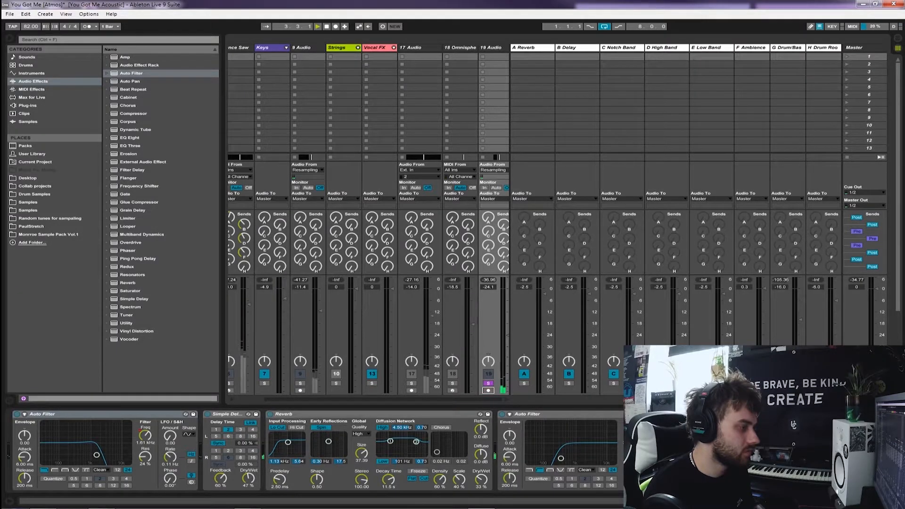
pyautogui.press('Tab')
pyautogui.press('space')
# Duplicate the first two bars of 19 Audio, including the filter sweep automation, so the reversed clip repeats every two bars up to bar 9
pyautogui.click(777, 167)
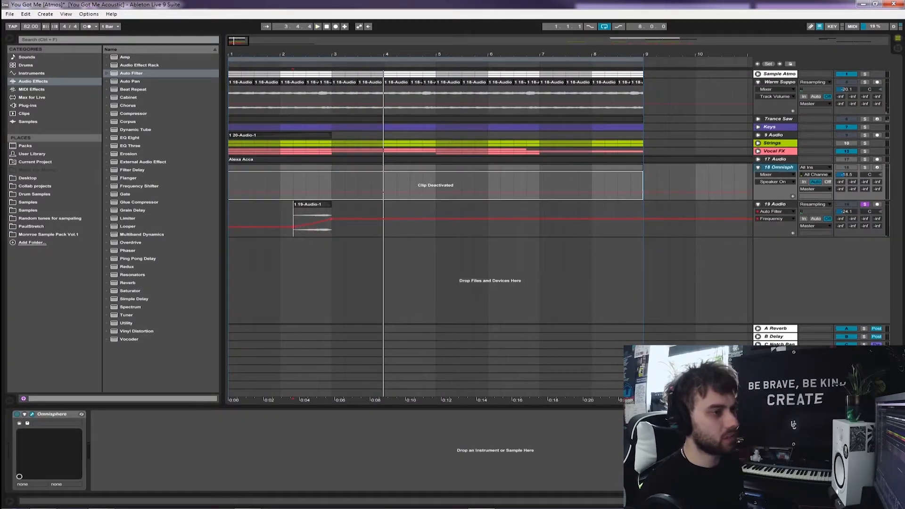
pyautogui.click(331, 226)
pyautogui.moveTo(332, 227); pyautogui.dragTo(229, 226)
pyautogui.hotkey('ctrl', 'd')
pyautogui.moveTo(436, 226); pyautogui.dragTo(229, 227)
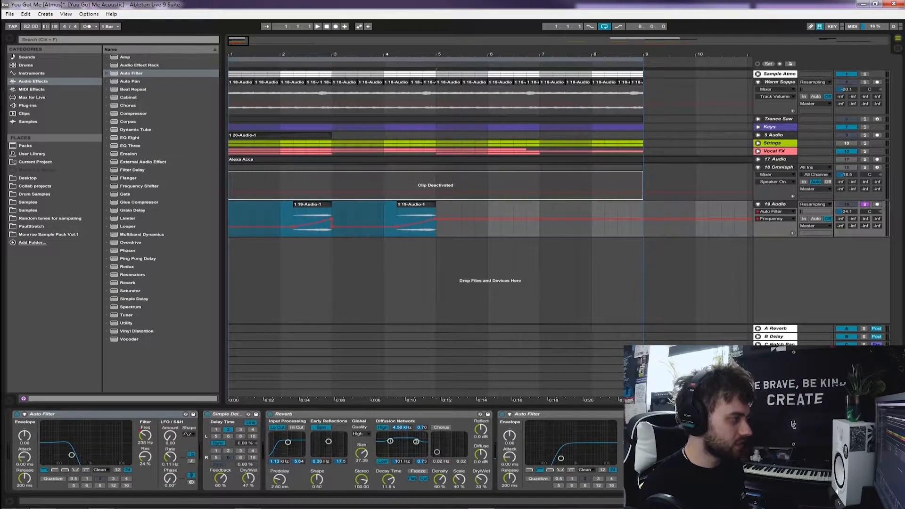
pyautogui.hotkey('ctrl', 'd')
pyautogui.click(229, 226)
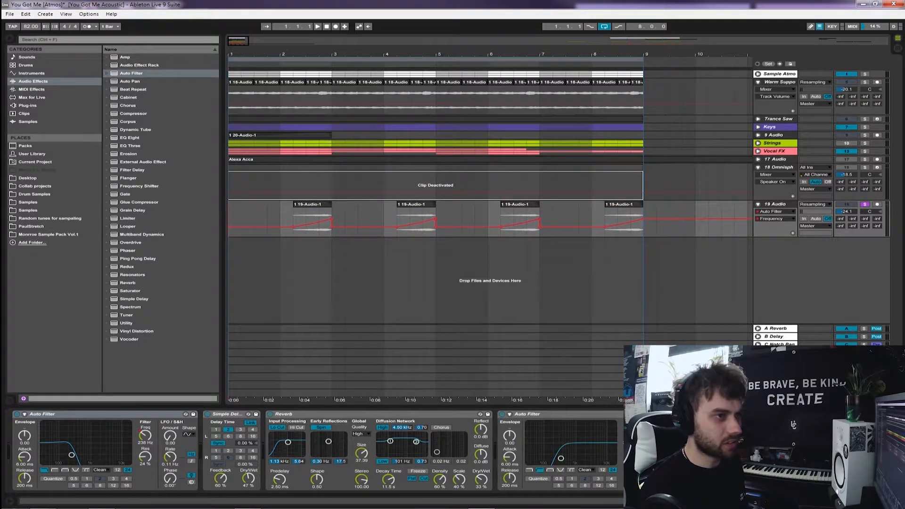
# Audition the repeated sweeps together with the Sample Atmos group and raise 19 Audio to -14.5 dB
pyautogui.press('space')
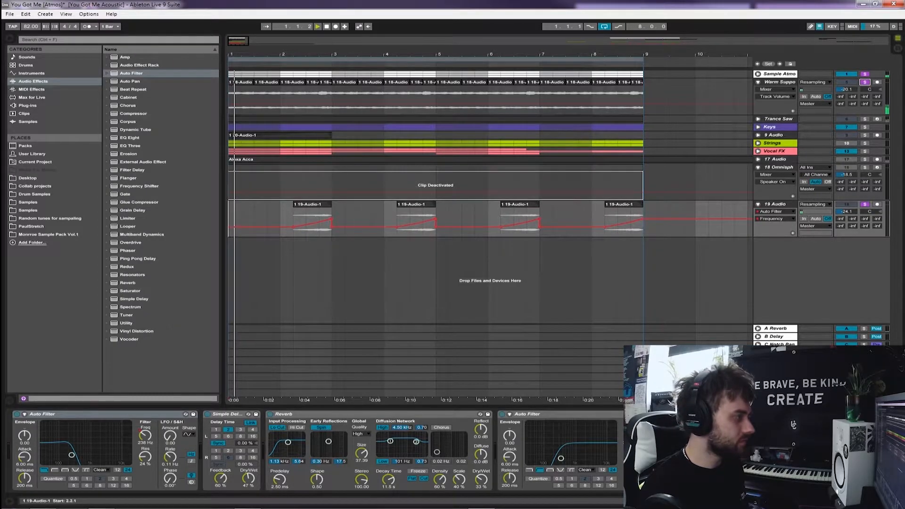
pyautogui.press('Tab')
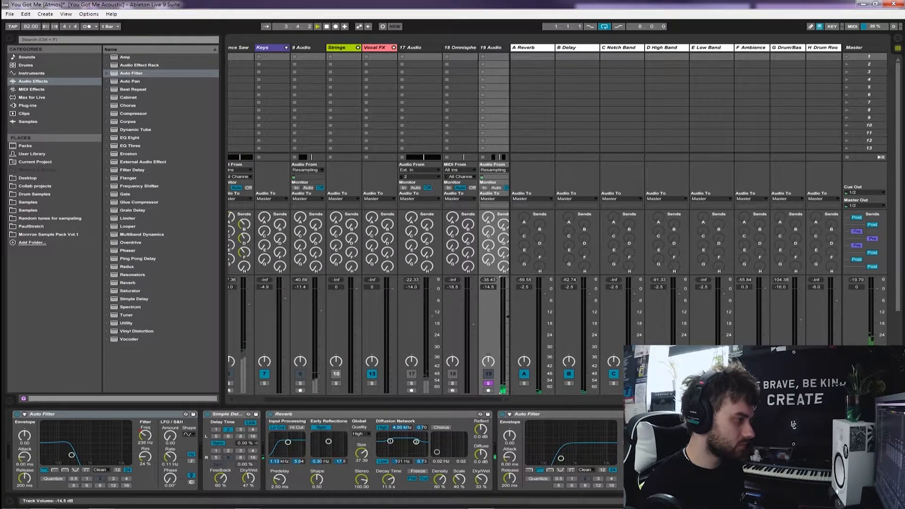
pyautogui.press('Tab')
# Transpose the second reversed clip of 19 Audio, spanning 4.2.1 to 5.1.1, down 5 semitones during playback
pyautogui.doubleClick(416, 204)
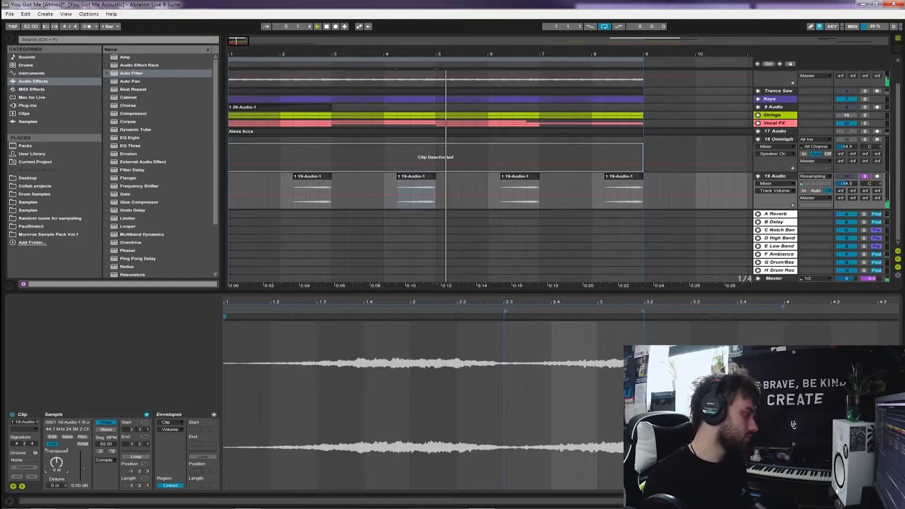
pyautogui.press('space')
pyautogui.press('space')
pyautogui.moveTo(56, 462); pyautogui.dragTo(57, 470)
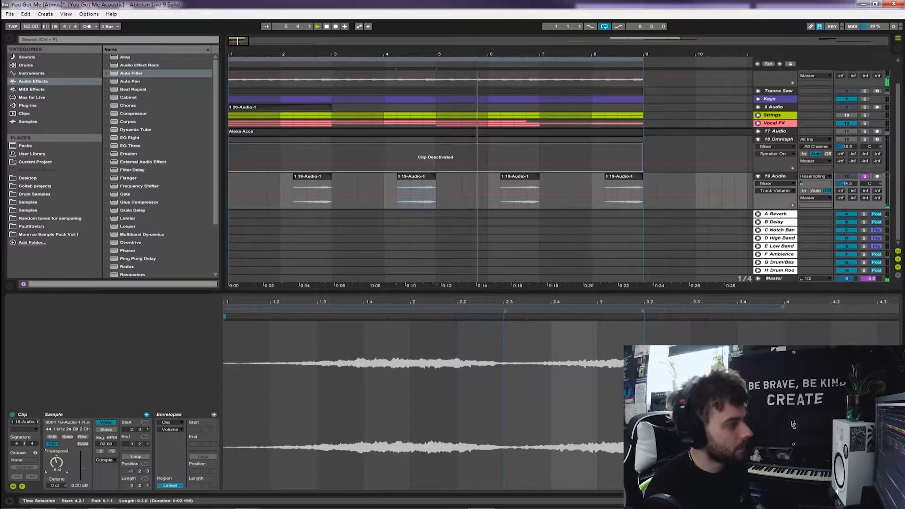
pyautogui.press('space')
# Compare the reversed clips at 2.2.1 and 4.2.1 in 19 Audio and check their transposition settings
pyautogui.click(416, 176)
pyautogui.moveTo(229, 194); pyautogui.dragTo(436, 194)
pyautogui.click(416, 176)
pyautogui.click(56, 462)
pyautogui.click(416, 176)
pyautogui.click(312, 176)
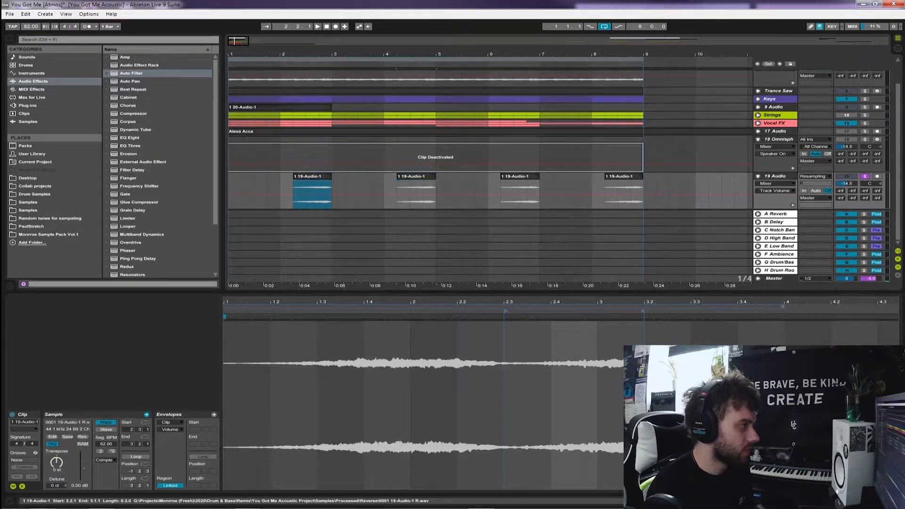
pyautogui.moveTo(312, 177)
pyautogui.mouseDown()
pyautogui.moveTo(468, 176)
pyautogui.moveTo(312, 176)
pyautogui.mouseUp()
pyautogui.moveTo(456, 176); pyautogui.dragTo(416, 176)
pyautogui.click(436, 192)
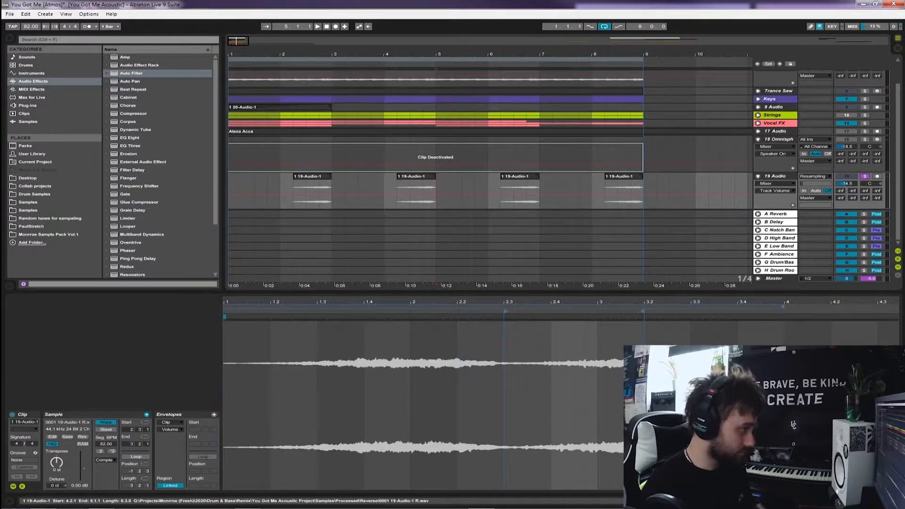
pyautogui.click(416, 176)
pyautogui.click(229, 192)
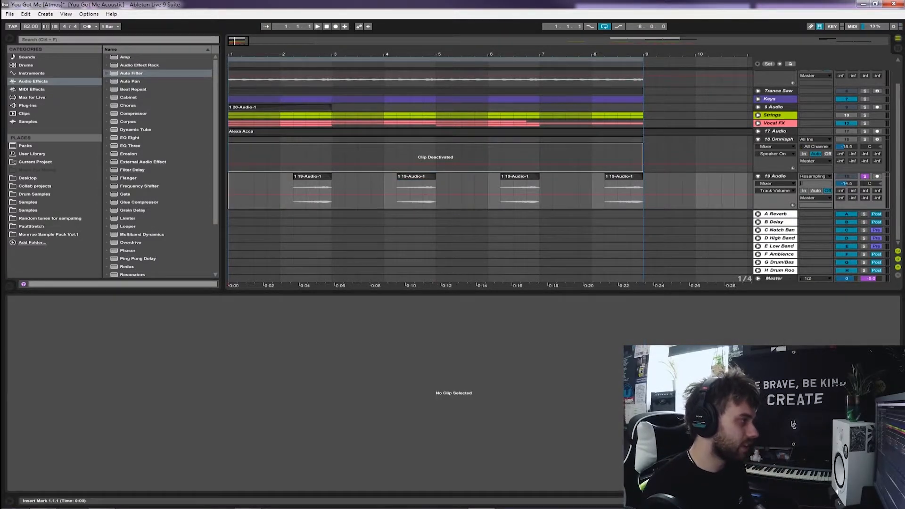
# Replace the last two reversed clips of 19 Audio with a copy of bars 1 to 5
pyautogui.moveTo(501, 193); pyautogui.dragTo(643, 193)
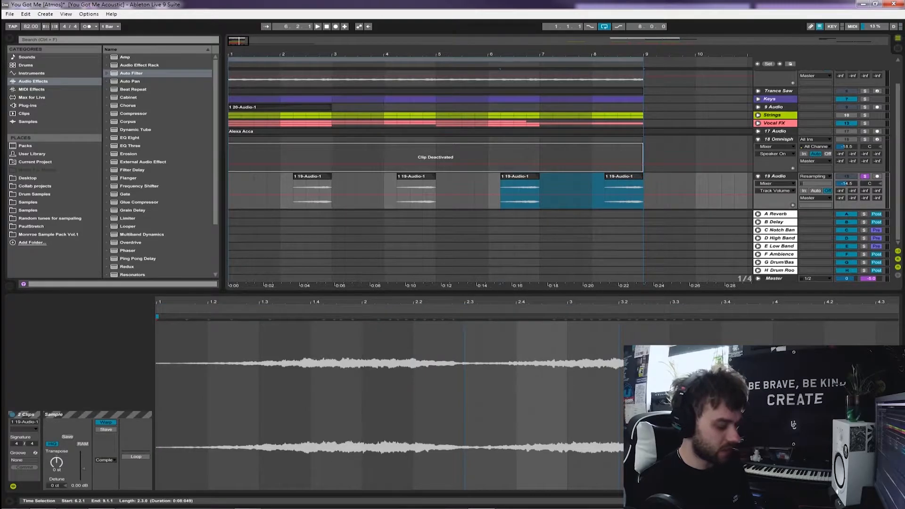
pyautogui.press('Delete')
pyautogui.click(416, 176)
pyautogui.moveTo(229, 194); pyautogui.dragTo(449, 194)
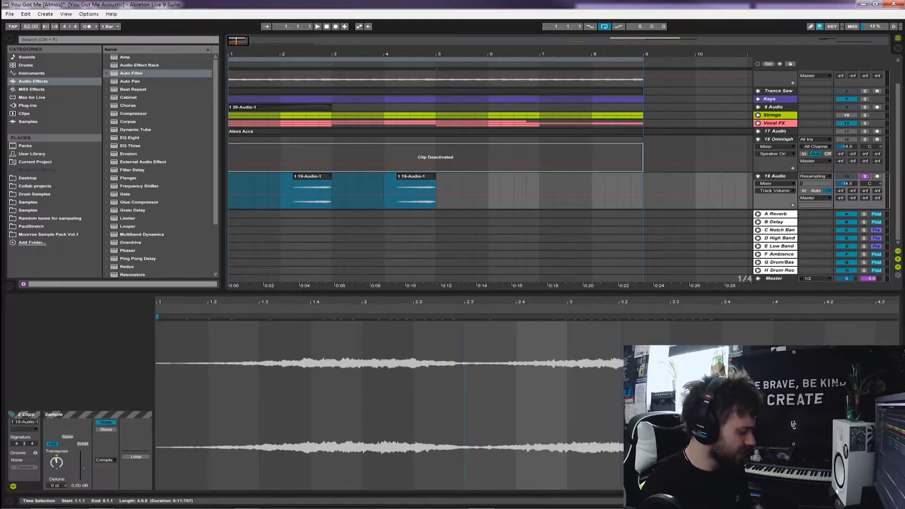
pyautogui.hotkey('ctrl', 'd')
pyautogui.click(241, 194)
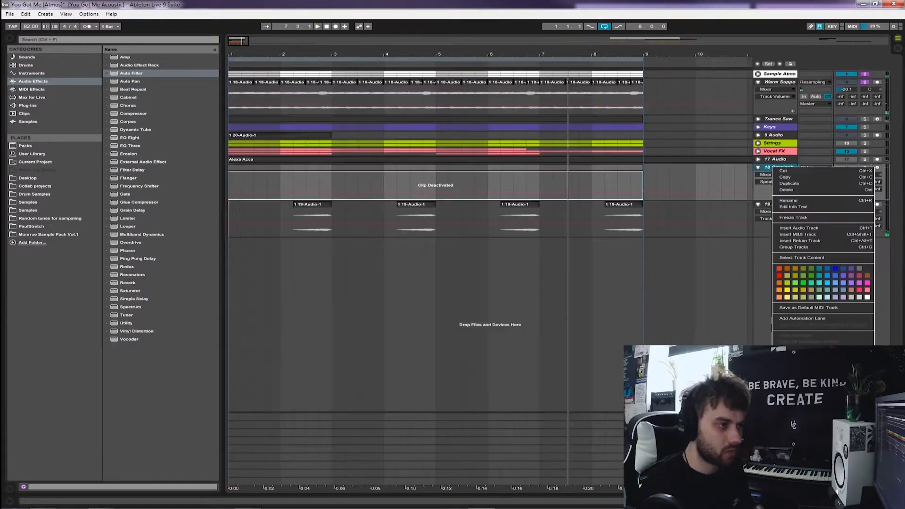
# Delete the 18 Omnisphere track and group the resampled texture tracks as Omni Atmos below Sample Atmos
pyautogui.press('Escape')
pyautogui.press('Delete')
pyautogui.moveTo(775, 167); pyautogui.dragTo(775, 116)
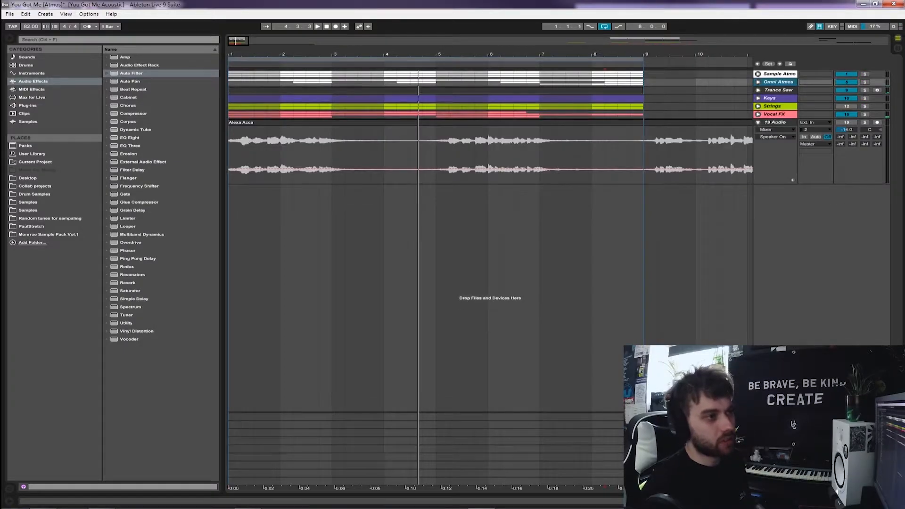
# Look over the Vocal FX tracks, then solo the acapella track and audition its phrase from 5.1.1 to 5.4.1
pyautogui.click(758, 114)
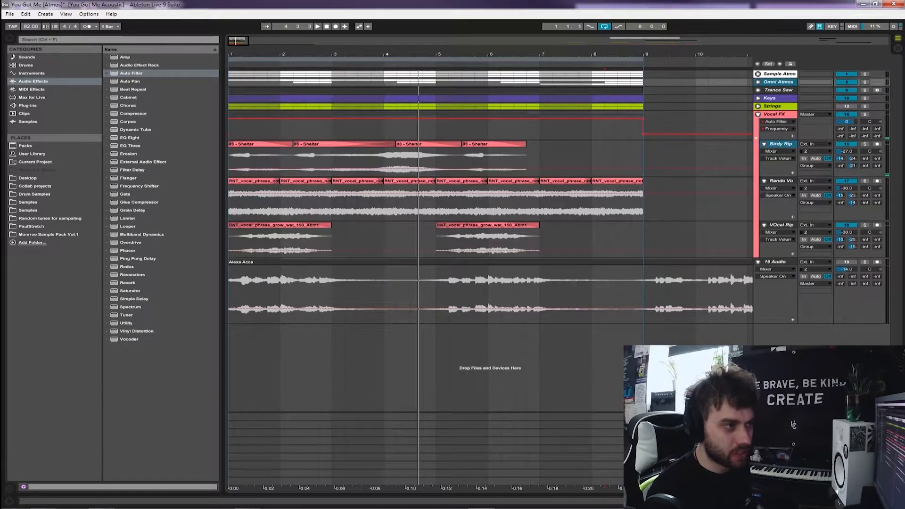
pyautogui.click(757, 114)
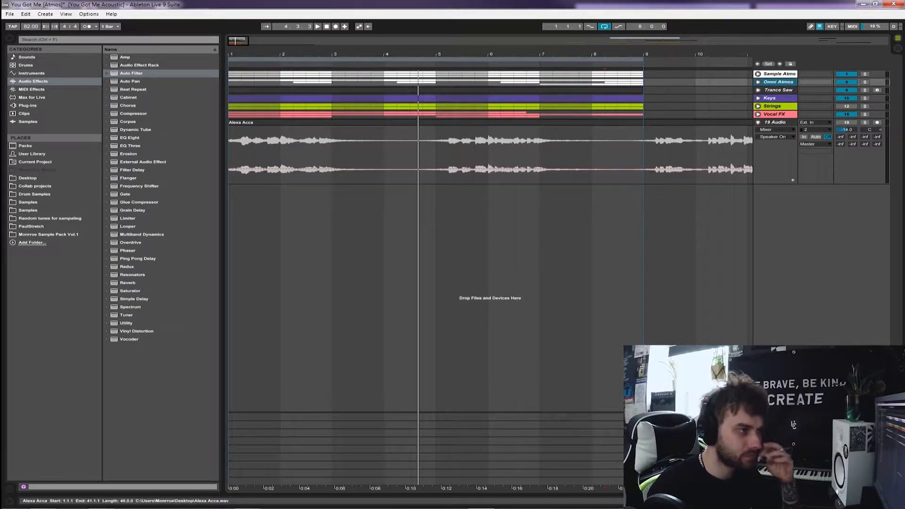
pyautogui.click(643, 155)
pyautogui.moveTo(643, 155); pyautogui.dragTo(695, 155)
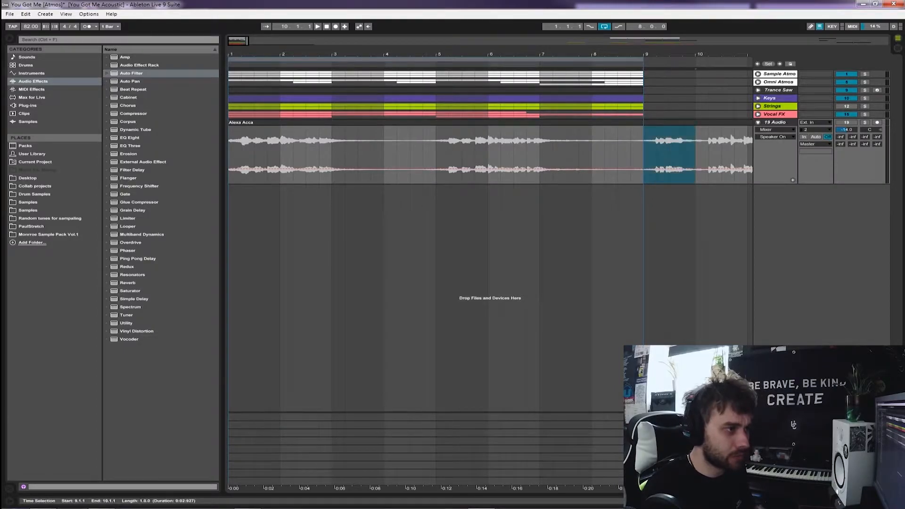
pyautogui.click(436, 154)
pyautogui.moveTo(436, 155); pyautogui.dragTo(475, 155)
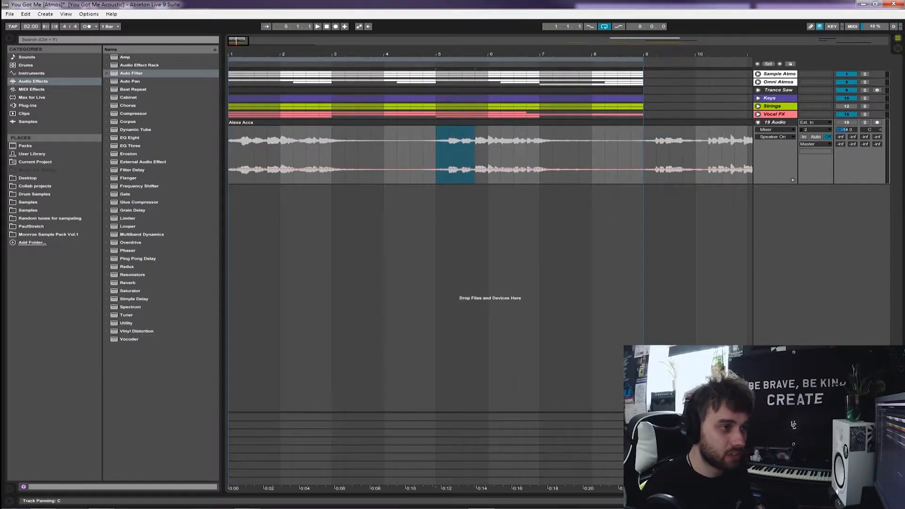
pyautogui.click(864, 122)
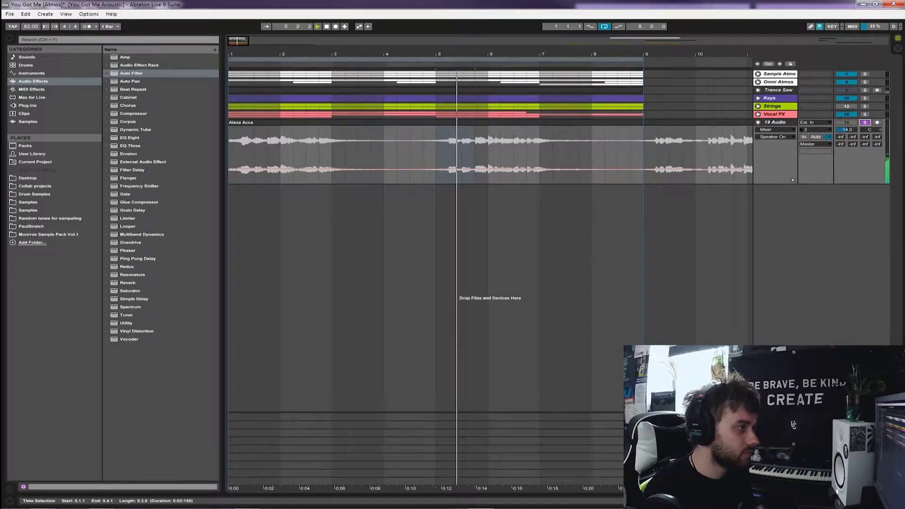
# Audition the acapella phrases starting at 9.2.1 and 13.1.1 for a usable vocal sample
pyautogui.click(657, 154)
pyautogui.press('space')
pyautogui.press('space')
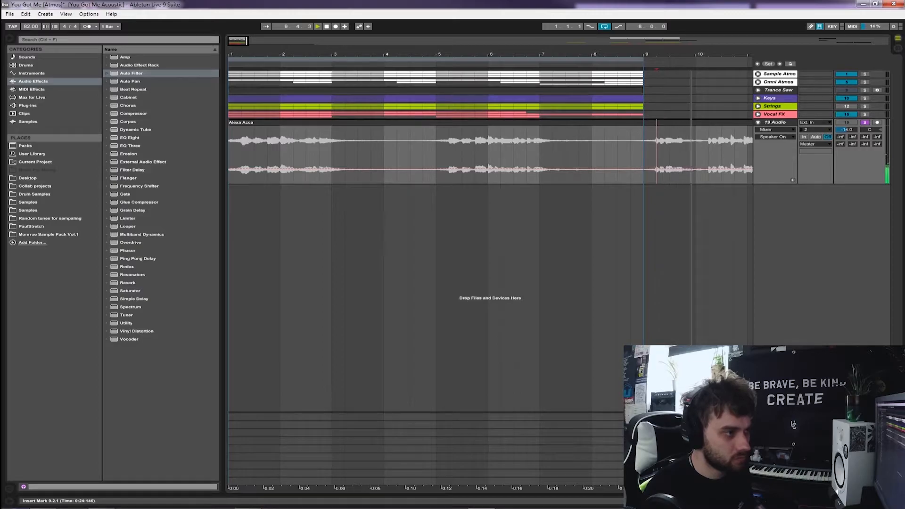
pyautogui.press('-')
pyautogui.click(511, 154)
pyautogui.press('space')
pyautogui.press('space')
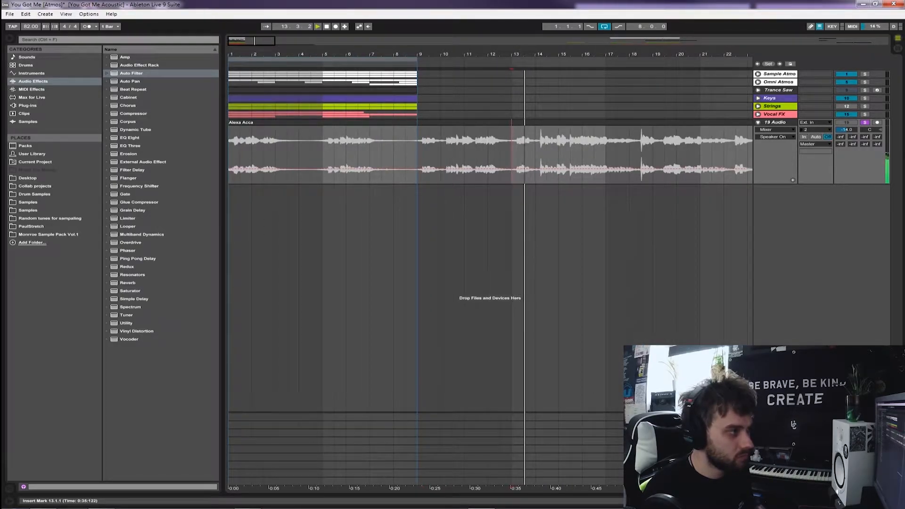
# Split out the one-bar acapella phrase at bar 13 and remove the part of the clip before it
pyautogui.moveTo(512, 155); pyautogui.dragTo(535, 155)
pyautogui.hotkey('ctrl', 'e')
pyautogui.rightClick(499, 123)
pyautogui.click(509, 130)
# Insert a new audio track below the acapella and move the one-bar vocal phrase to its start at bar 1
pyautogui.click(775, 122)
pyautogui.hotkey('ctrl', 't')
pyautogui.moveTo(522, 123); pyautogui.dragTo(239, 189)
pyautogui.press('+')
pyautogui.press('+')
pyautogui.press('+')
pyautogui.press('+')
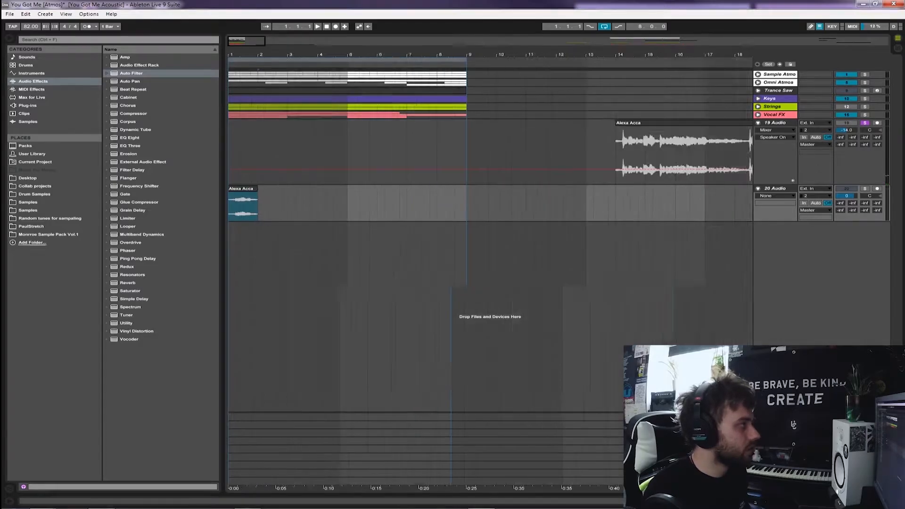
# Lower the soloed 20 Audio track and add an Auto Filter set to high-pass at about 391 Hz with 13% resonance
pyautogui.click(775, 195)
pyautogui.click(774, 200)
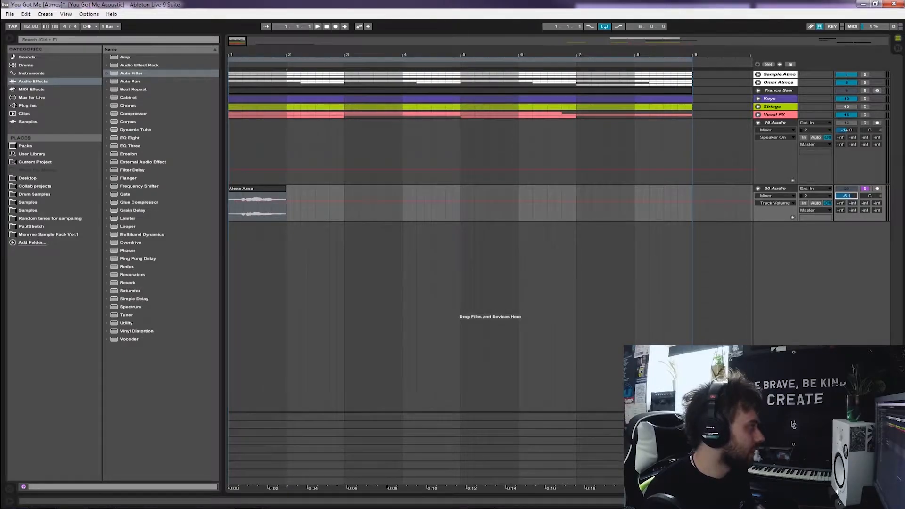
pyautogui.click(131, 73)
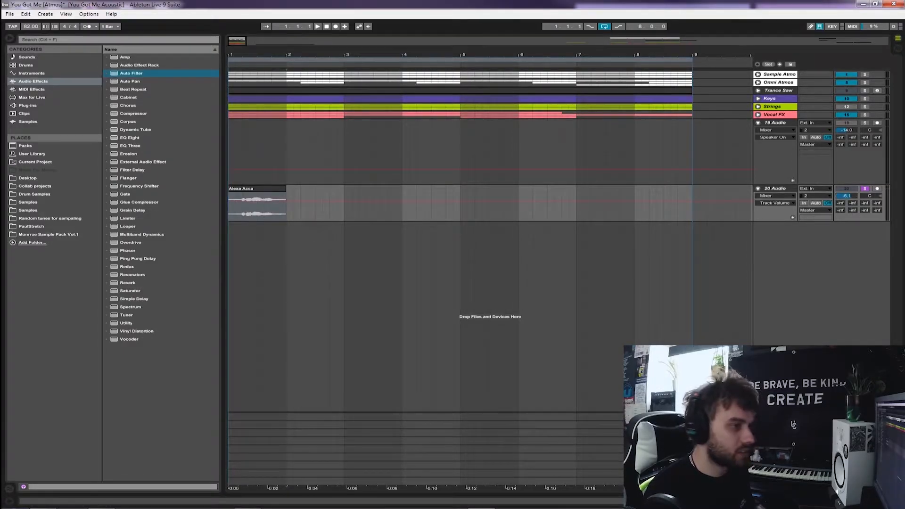
pyautogui.press('Return')
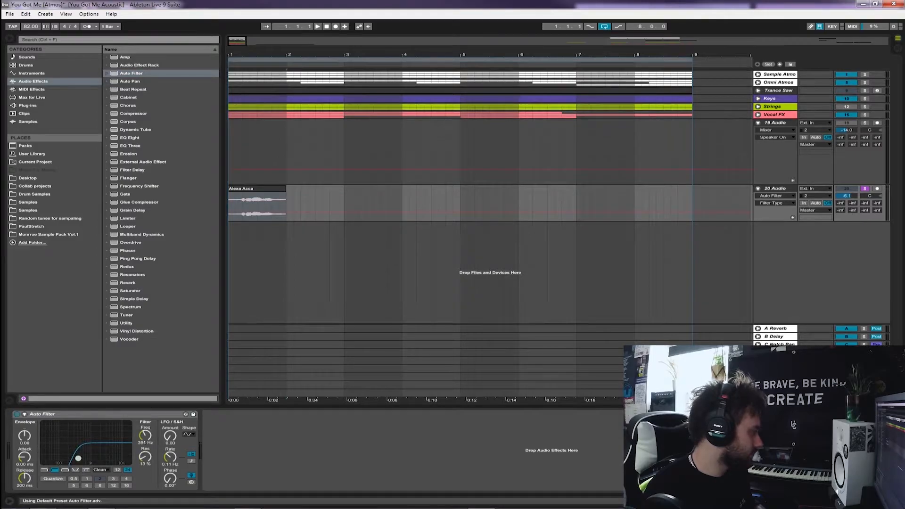
# Add a Reverb after the filter on 20 Audio with 17.7 s decay time, size 53.69 and 37% dry/wet
pyautogui.click(132, 274)
pyautogui.doubleClick(128, 283)
pyautogui.moveTo(325, 479); pyautogui.dragTo(326, 464)
pyautogui.moveTo(299, 452); pyautogui.dragTo(298, 448)
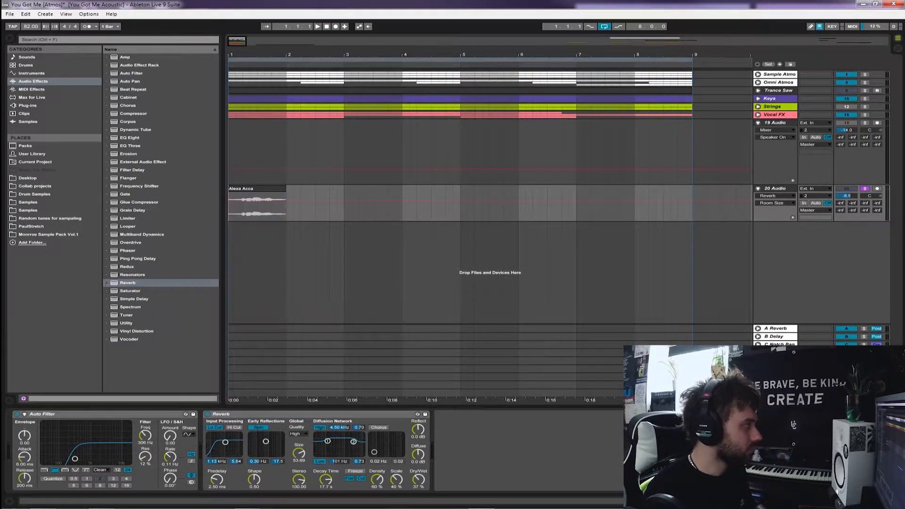
# Add a second Auto Filter after the reverb, set to low-pass at about 847 Hz with 20% resonance, and select the vocal clip
pyautogui.doubleClick(131, 73)
pyautogui.click(477, 470)
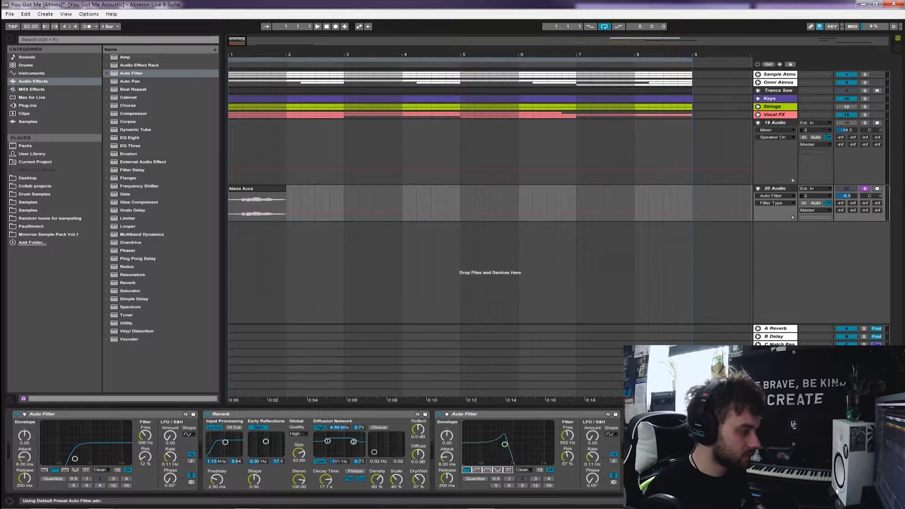
pyautogui.doubleClick(257, 200)
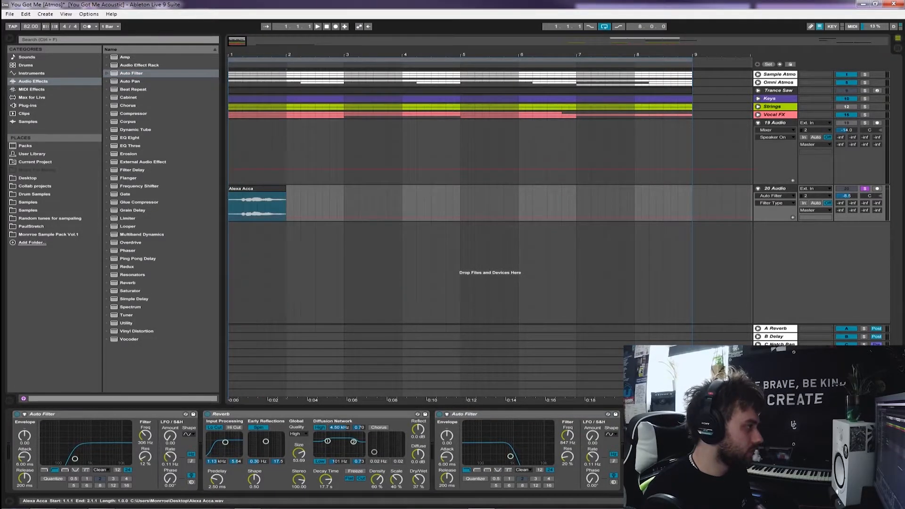
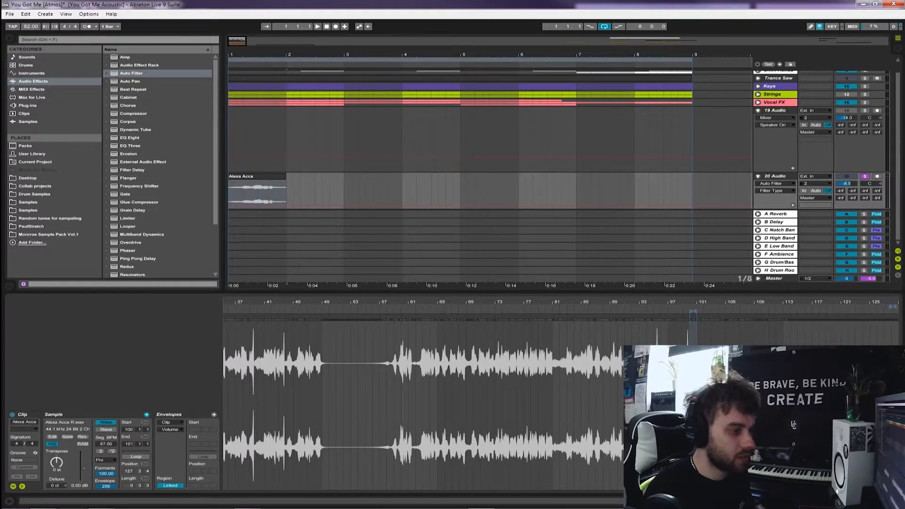
# Double the one-bar vocal clip's segment BPM to 174 so that it stretches over two bars
pyautogui.moveTo(452, 291); pyautogui.dragTo(453, 384)
pyautogui.click(257, 188)
pyautogui.press('+')
pyautogui.press('+')
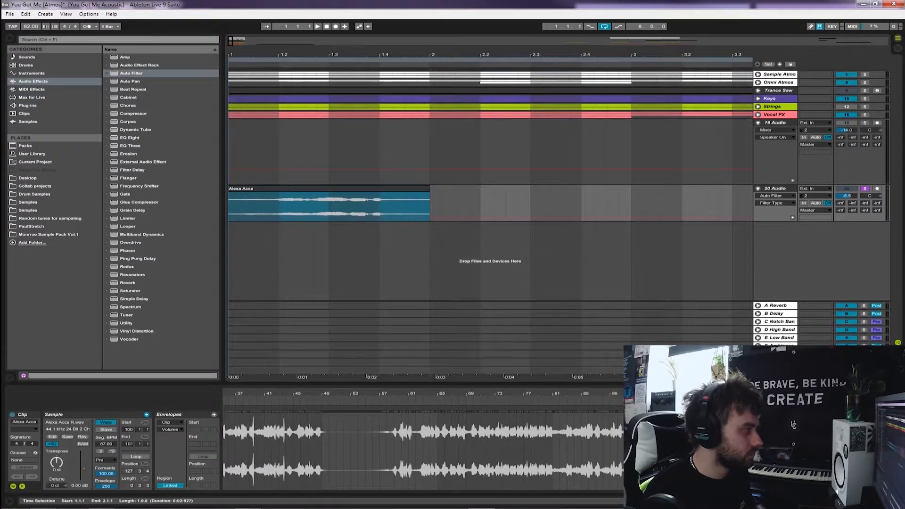
pyautogui.hotkey('shift', 'Tab')
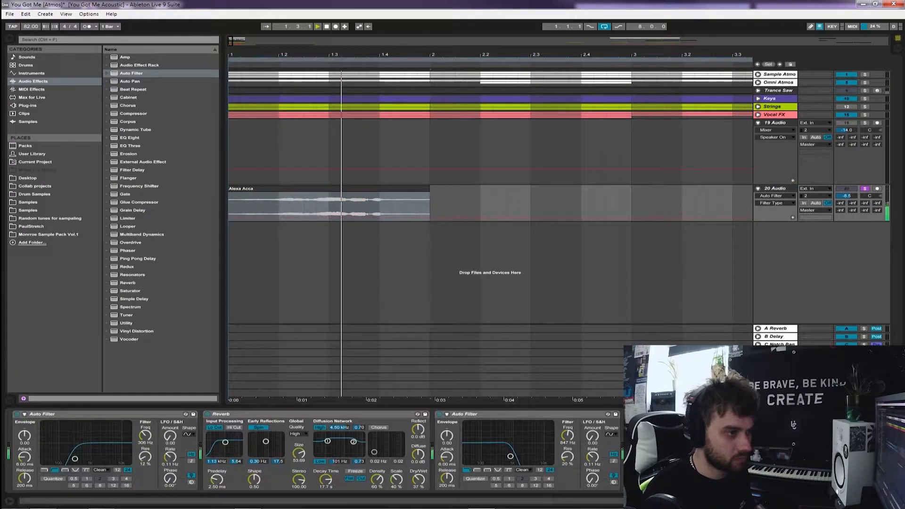
pyautogui.hotkey('shift', 'Tab')
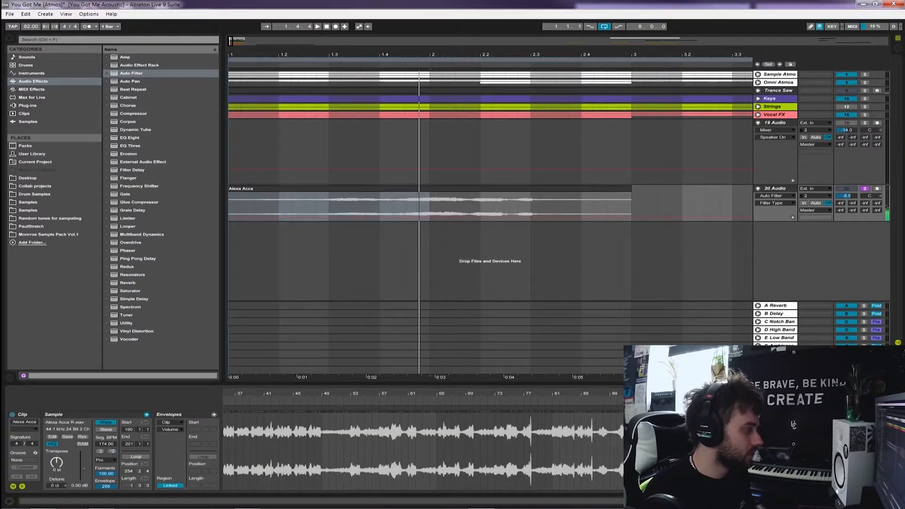
# Audition the stretched vocal and set its high-pass filter to about 759 Hz with 8% resonance and low-pass to about 1.17 kHz with 11%
pyautogui.click(329, 207)
pyautogui.press('space')
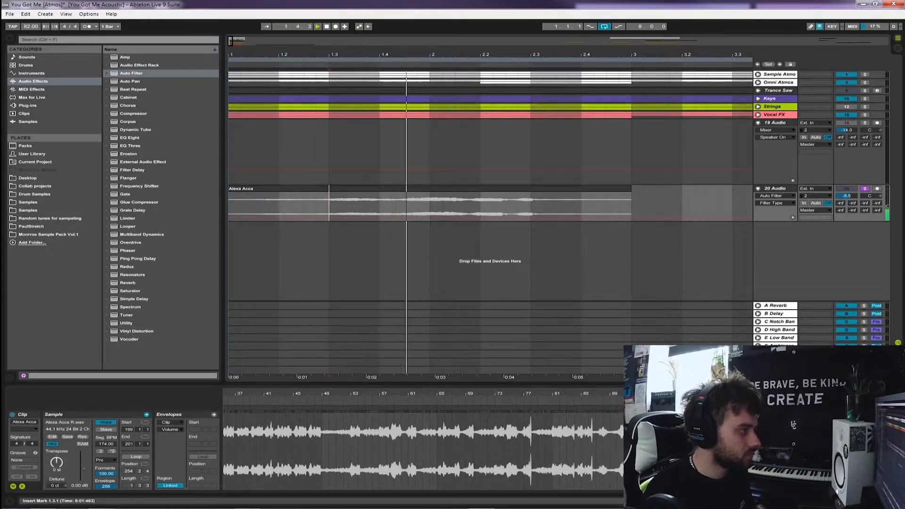
pyautogui.press('Tab')
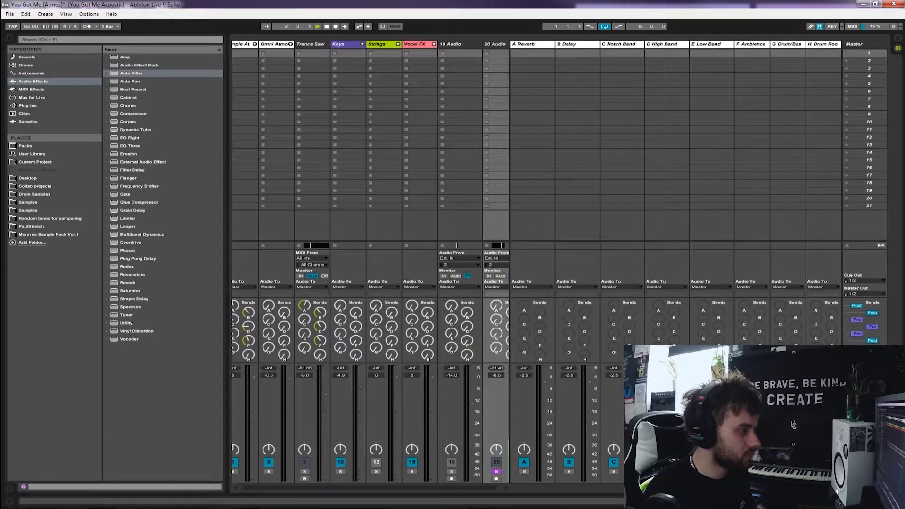
pyautogui.press('Tab')
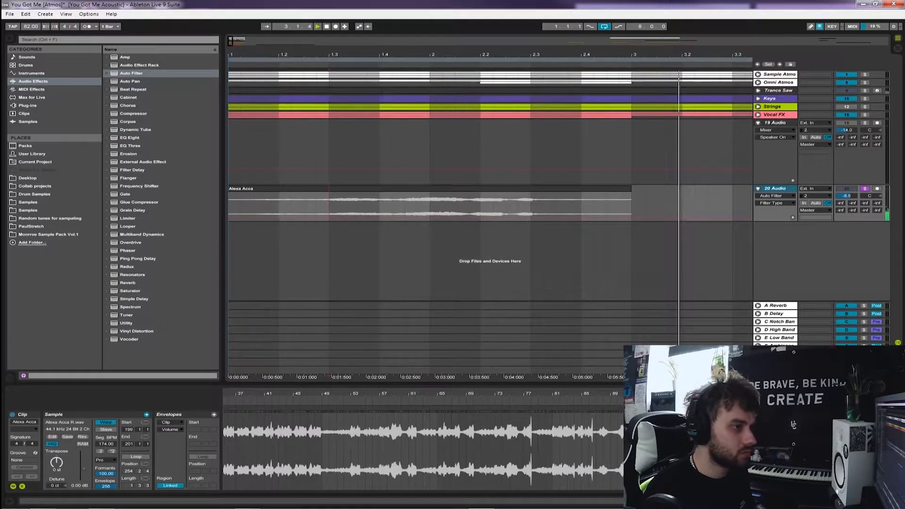
pyautogui.hotkey('shift', 'Tab')
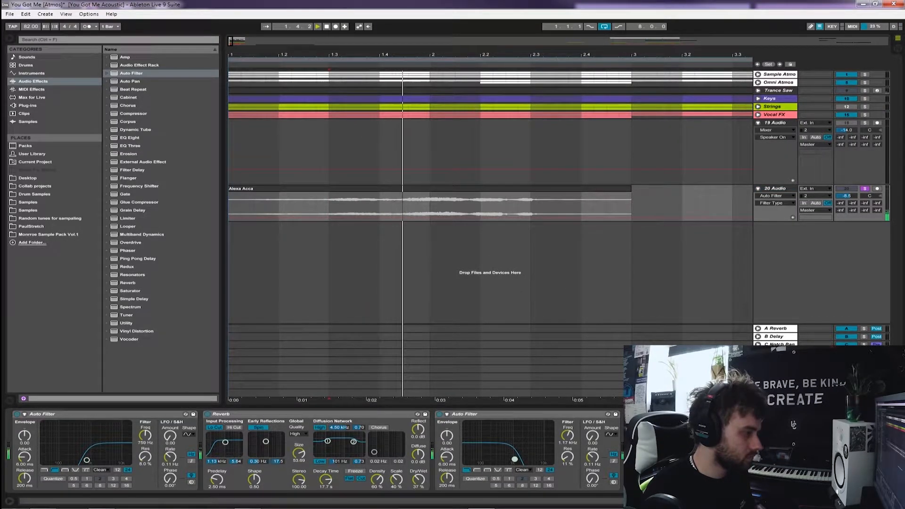
# Split the vocal clip at 2.1 and 2.2 and delete the outer parts, keeping only the one-beat slice
pyautogui.click(430, 206)
pyautogui.hotkey('ctrl', 'e')
pyautogui.moveTo(430, 206); pyautogui.dragTo(480, 206)
pyautogui.hotkey('ctrl', 'e')
pyautogui.click(507, 188)
pyautogui.press('Delete')
pyautogui.click(377, 188)
pyautogui.press('Delete')
pyautogui.click(455, 206)
pyautogui.doubleClick(455, 188)
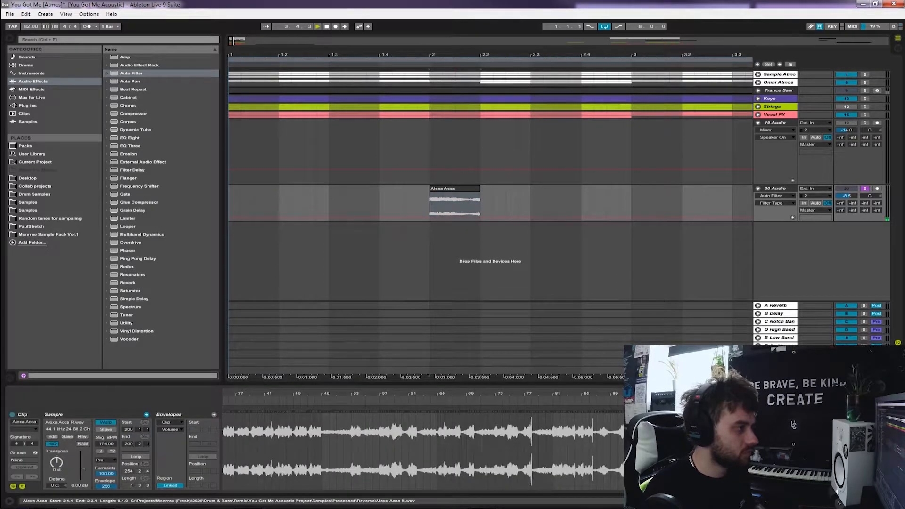
# Show the fades on 20 Audio, fade both ends of the vocal slice and move it to start at 2.4
pyautogui.click(775, 196)
pyautogui.click(770, 210)
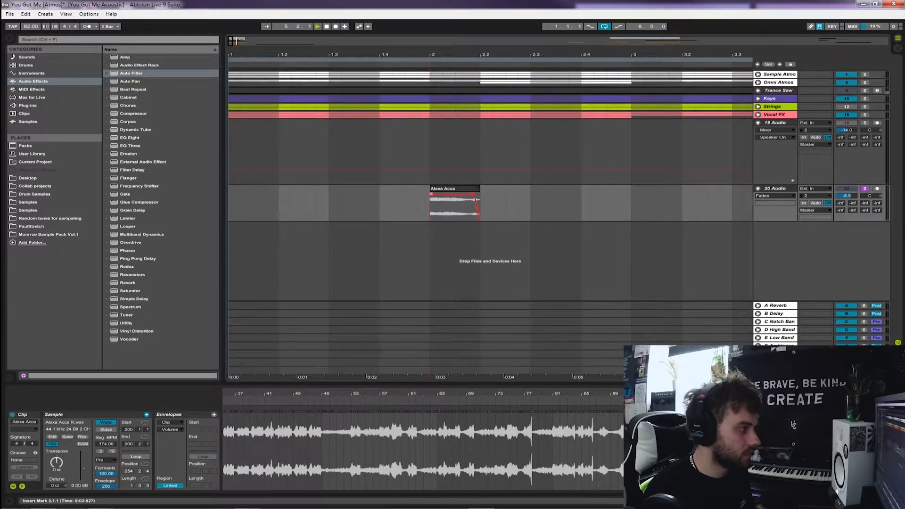
pyautogui.click(454, 188)
pyautogui.scroll(-5, 455, 188)
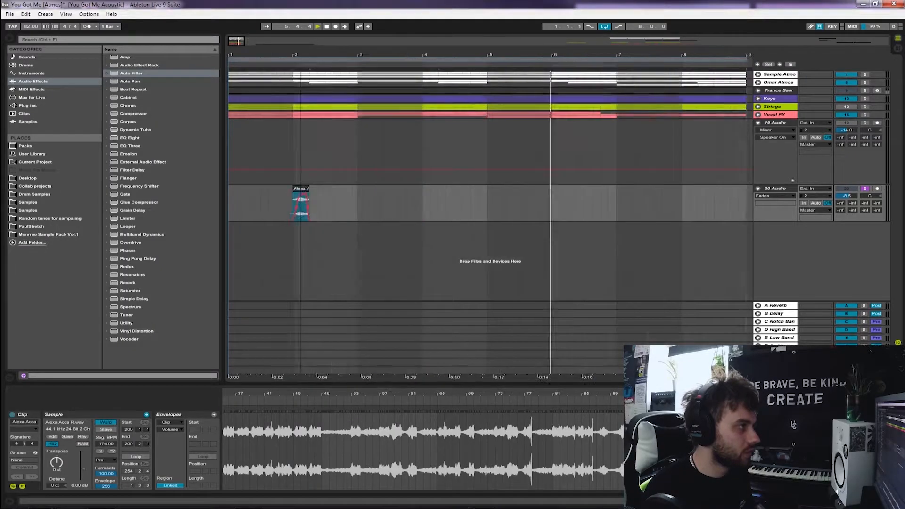
pyautogui.click(235, 154)
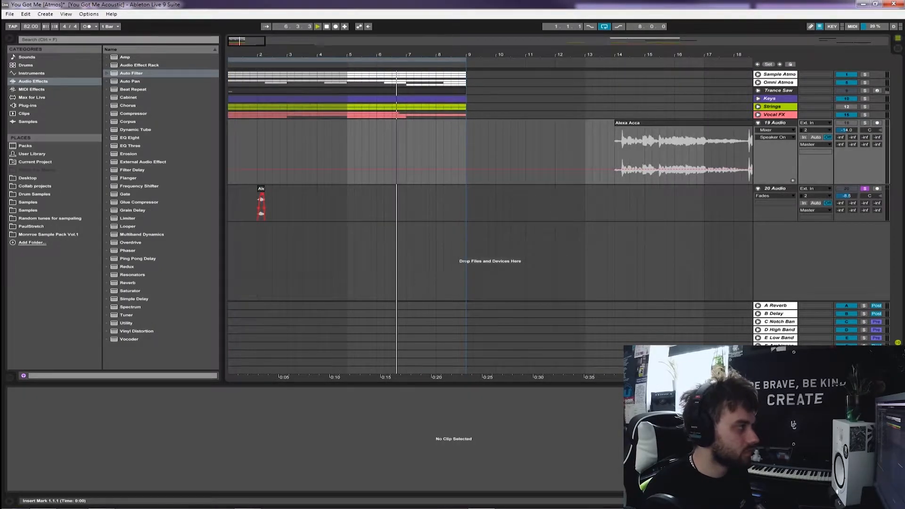
pyautogui.moveTo(261, 189); pyautogui.dragTo(283, 188)
# Unsolo 20 Audio and lower its volume to -15.5 dB while playing the full mix
pyautogui.click(229, 203)
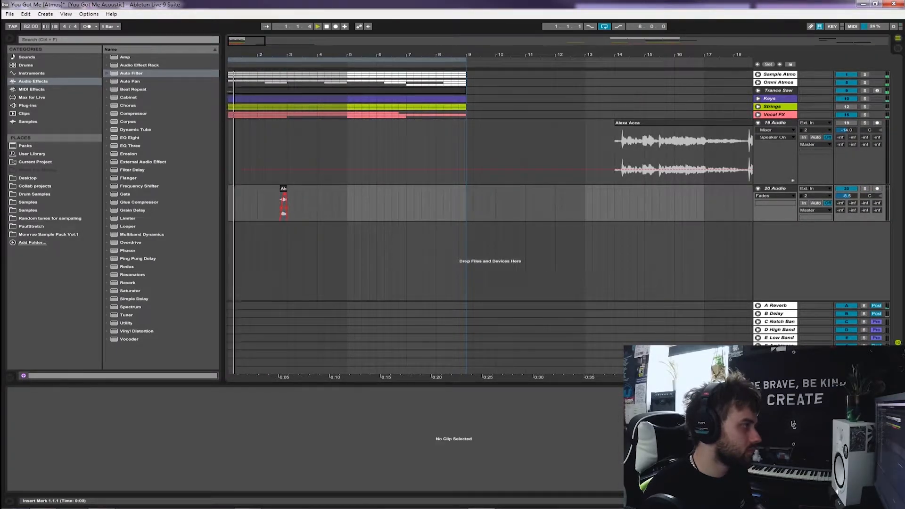
pyautogui.press('Tab')
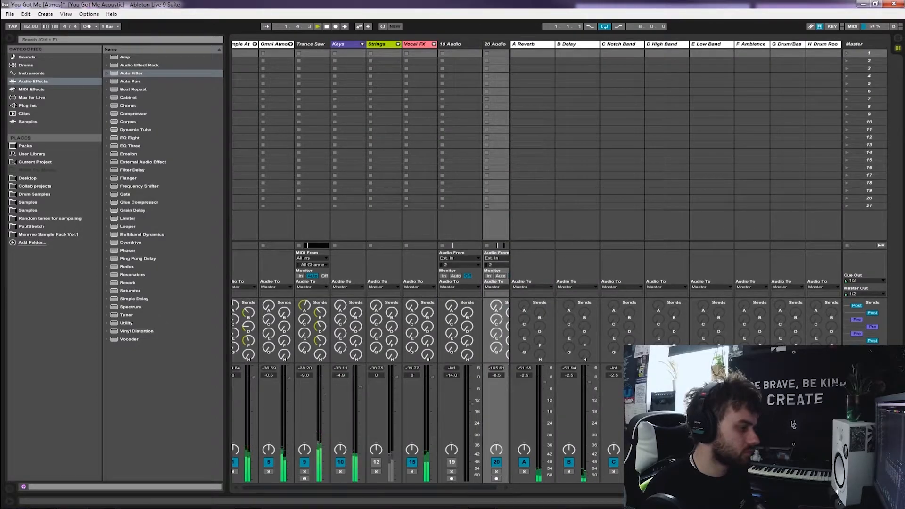
pyautogui.hscroll(1, 371, 262)
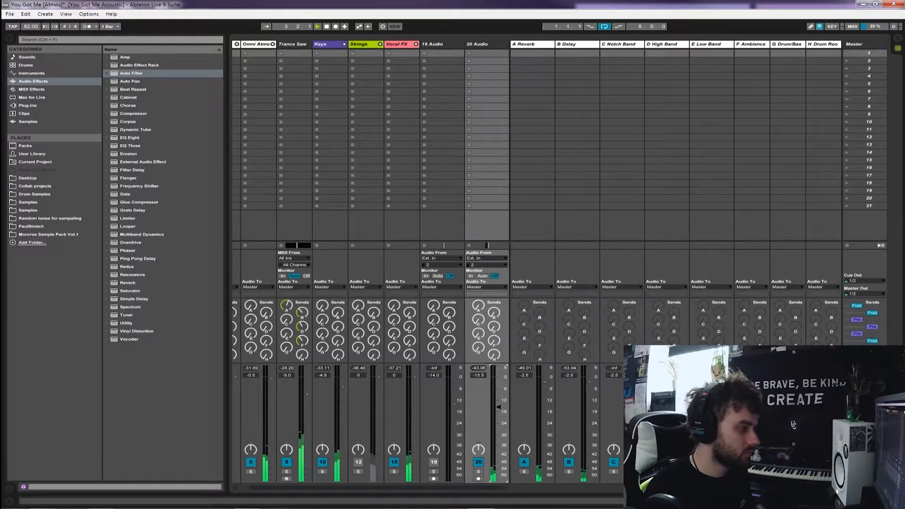
pyautogui.press('Tab')
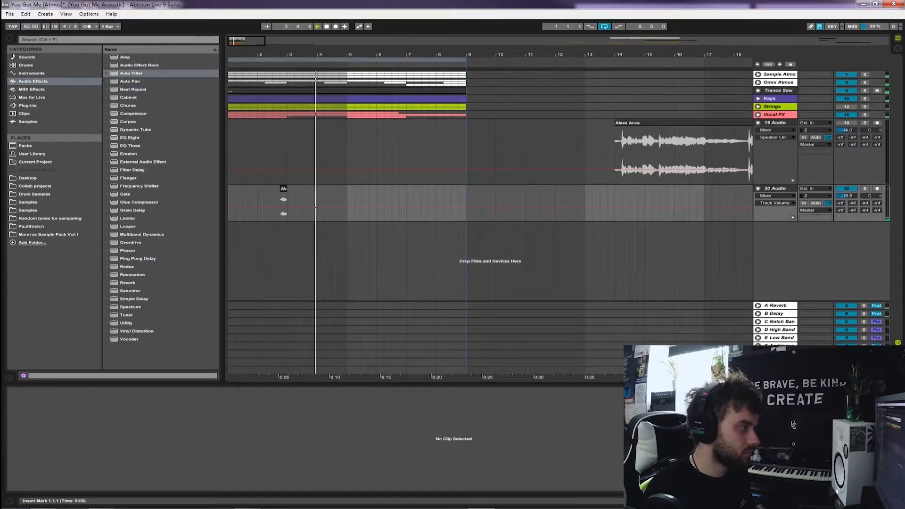
# Extend the vocal slice to 5.3 and delete its middle, leaving a second two-beat phrase from 5.1 to 5.3
pyautogui.moveTo(286, 188); pyautogui.dragTo(361, 189)
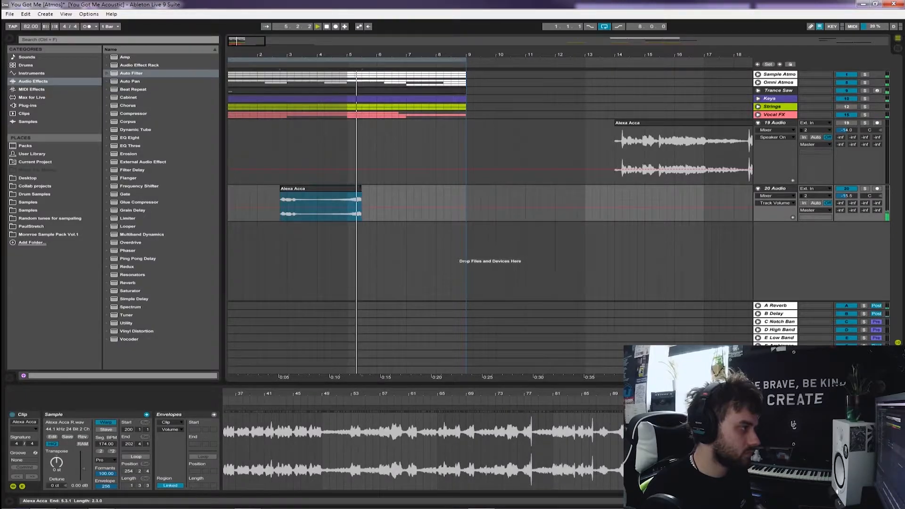
pyautogui.moveTo(317, 207)
pyautogui.mouseDown()
pyautogui.moveTo(347, 207)
pyautogui.moveTo(316, 189)
pyautogui.moveTo(287, 189)
pyautogui.mouseUp()
pyautogui.press('Delete')
pyautogui.click(281, 204)
pyautogui.press('space')
pyautogui.press('space')
# Lengthen the first vocal slice to end at 3.2, audition it, and adjust its fades
pyautogui.press('+')
pyautogui.moveTo(356, 189); pyautogui.dragTo(371, 189)
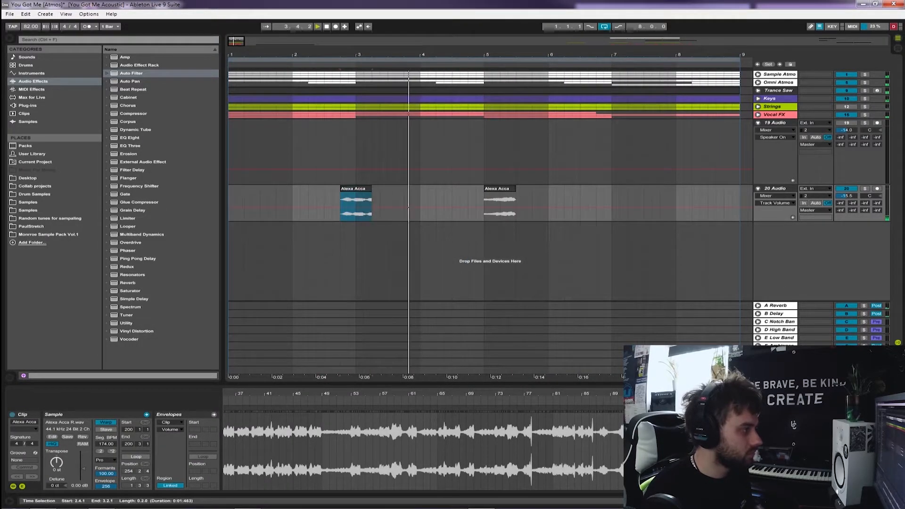
pyautogui.click(324, 205)
pyautogui.press('space')
pyautogui.press('space')
pyautogui.click(775, 196)
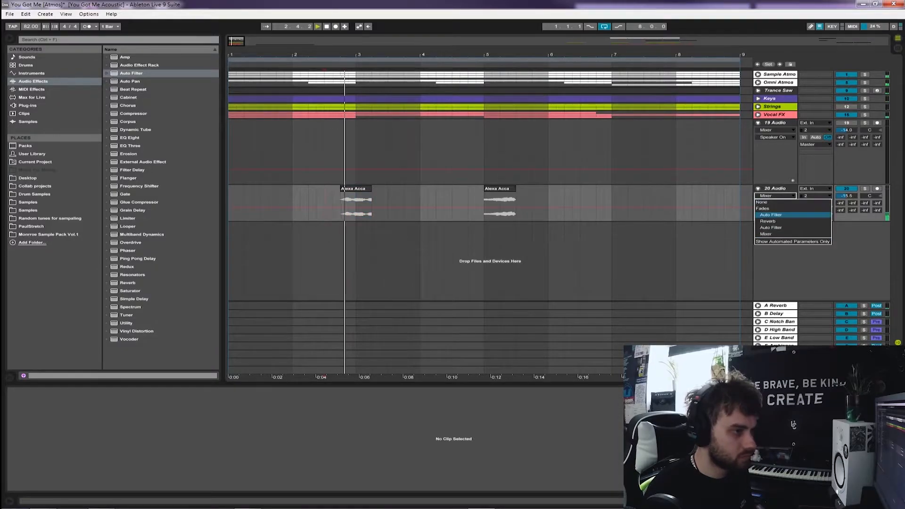
pyautogui.click(762, 208)
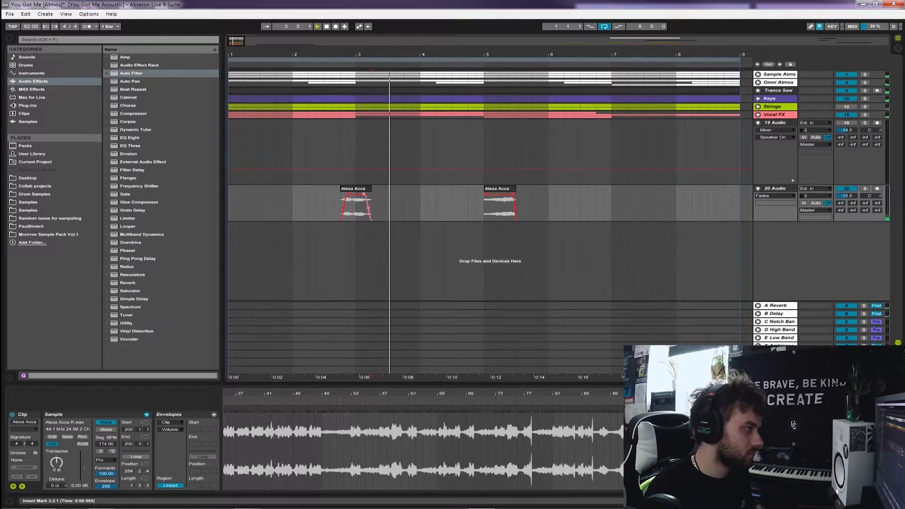
# Extend the second vocal clip's start back to 4.3 and raise 20 Audio's volume to -12.2 dB
pyautogui.moveTo(485, 189); pyautogui.dragTo(466, 194)
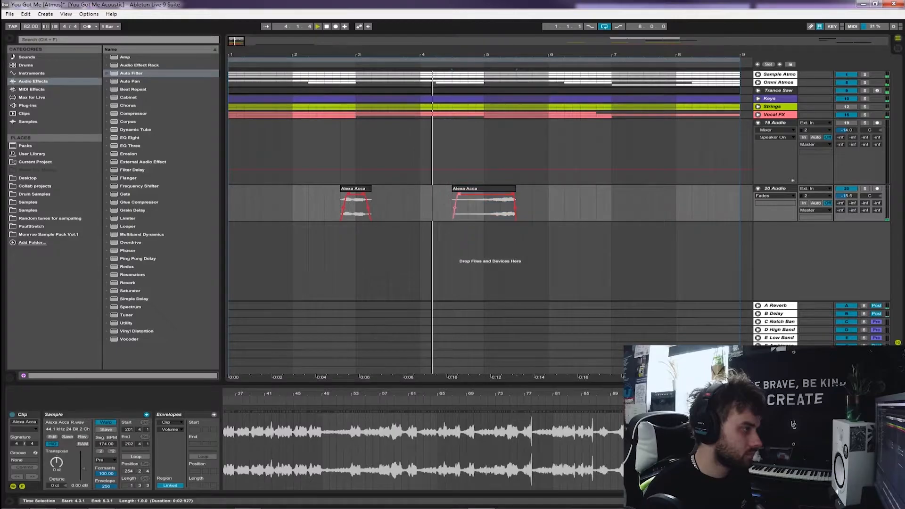
pyautogui.press('Tab')
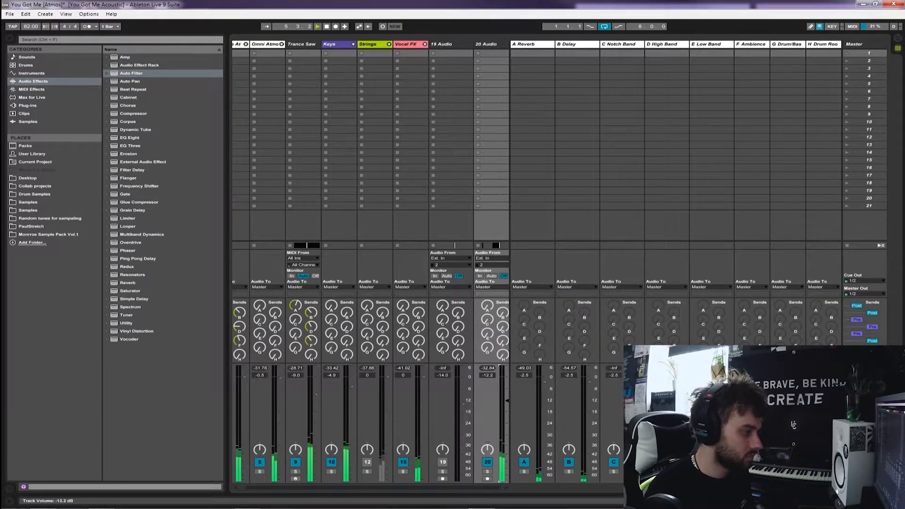
pyautogui.press('Tab')
# Lengthen the second vocal clip to end at 5.3.3 and audition it in the mix
pyautogui.moveTo(515, 189)
pyautogui.mouseDown()
pyautogui.moveTo(611, 188)
pyautogui.moveTo(524, 188)
pyautogui.mouseUp()
pyautogui.click(476, 206)
pyautogui.press('space')
pyautogui.press('space')
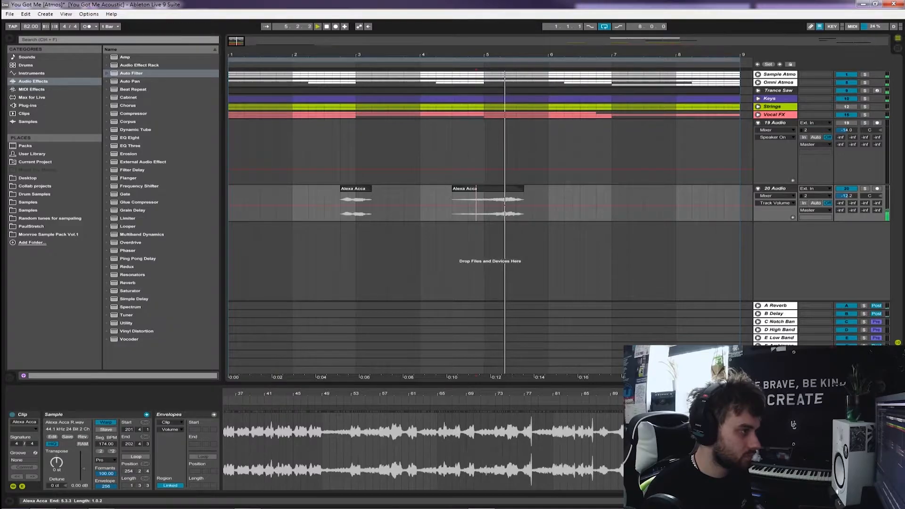
# Copy the second vocal clip to start at 6.2, transpose the copy by -5 semitones and audition it
pyautogui.press('-')
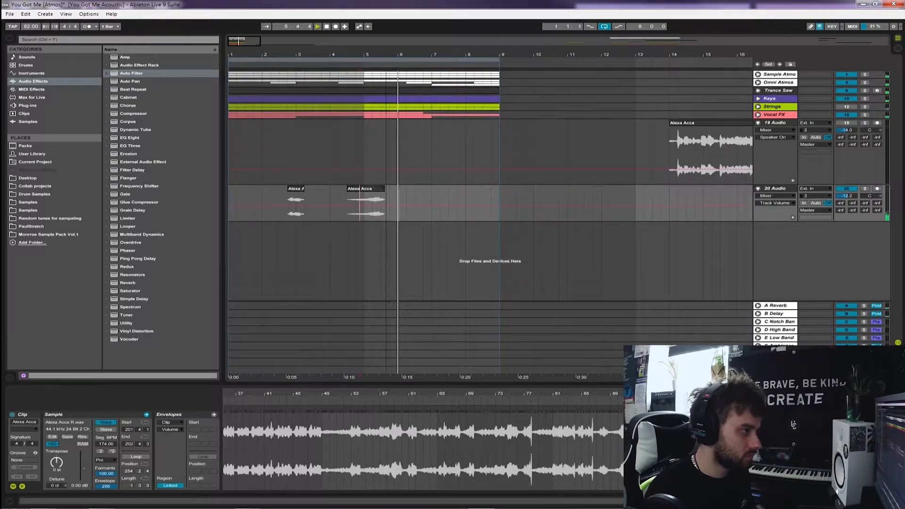
pyautogui.moveTo(366, 188); pyautogui.dragTo(424, 188)
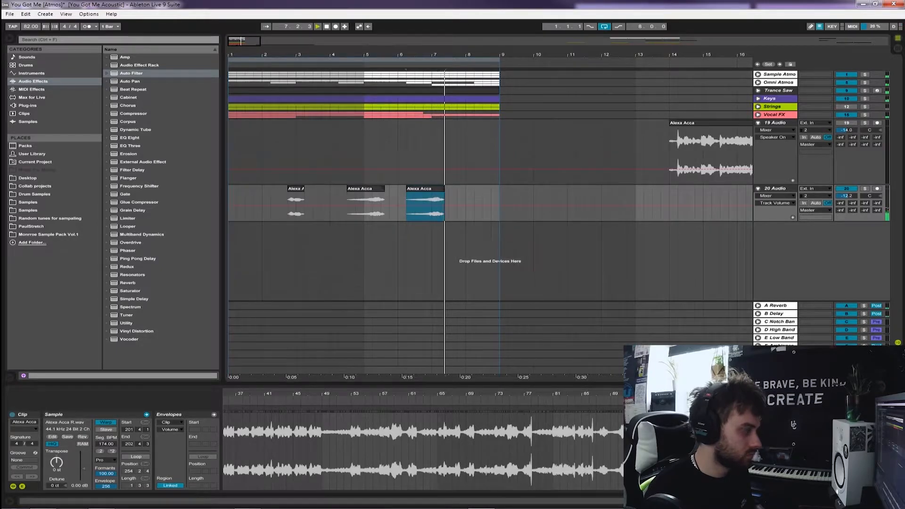
pyautogui.moveTo(57, 462); pyautogui.dragTo(57, 471)
pyautogui.press('space')
pyautogui.press('space')
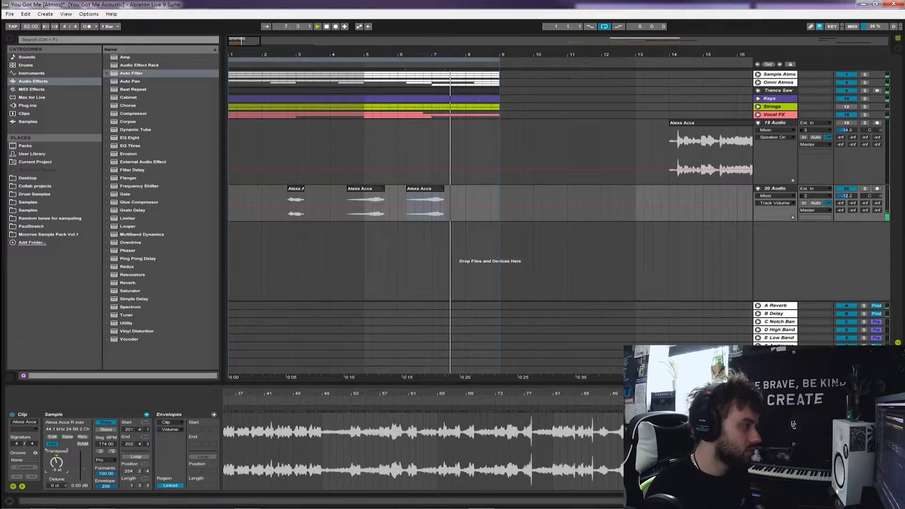
# Move the transposed copy to bar 8, set its transposition to -12 semitones and trim its end to 9.1
pyautogui.moveTo(422, 189); pyautogui.dragTo(481, 188)
pyautogui.moveTo(57, 462); pyautogui.dragTo(57, 477)
pyautogui.press('space')
pyautogui.press('space')
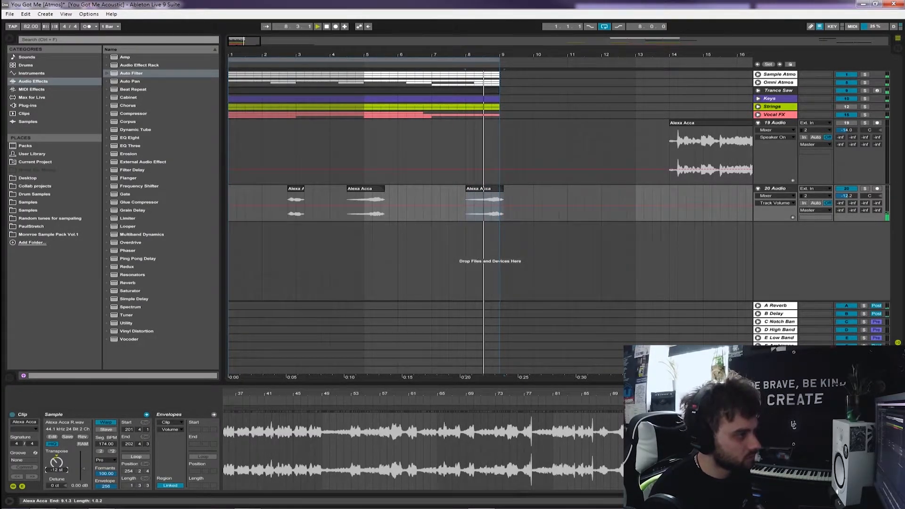
pyautogui.click(485, 189)
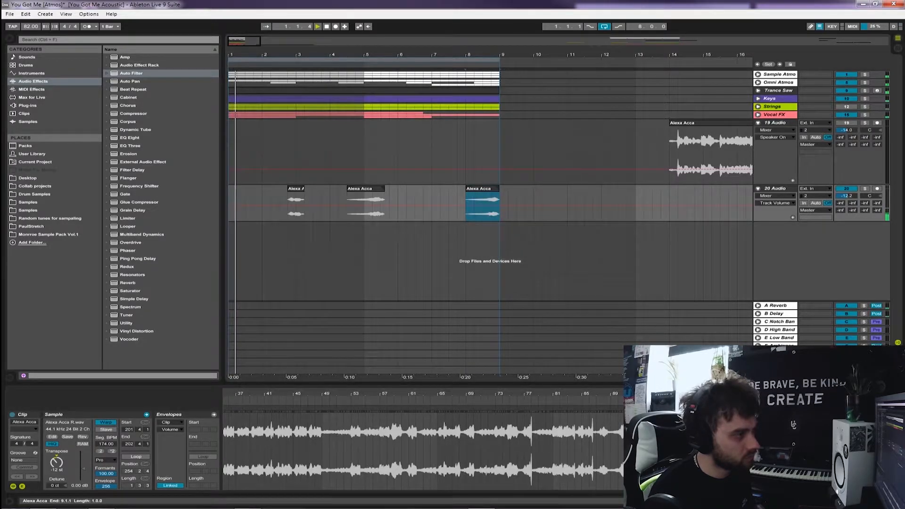
# Change the bar 8 vocal clip's warp mode to Complex while auditioning 20 Audio in solo, and unsolo the track
pyautogui.click(864, 189)
pyautogui.click(474, 207)
pyautogui.press('space')
pyautogui.press('space')
pyautogui.click(106, 460)
pyautogui.click(105, 492)
pyautogui.press('space')
pyautogui.press('space')
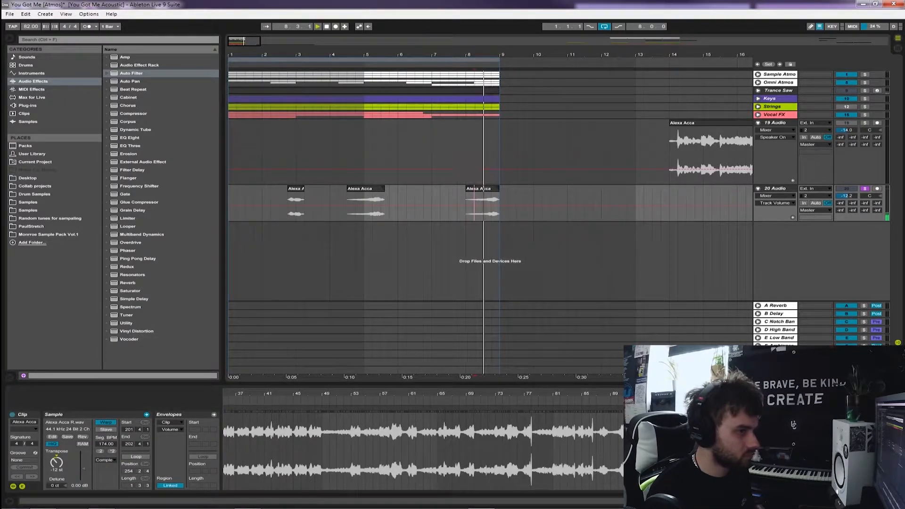
pyautogui.click(865, 188)
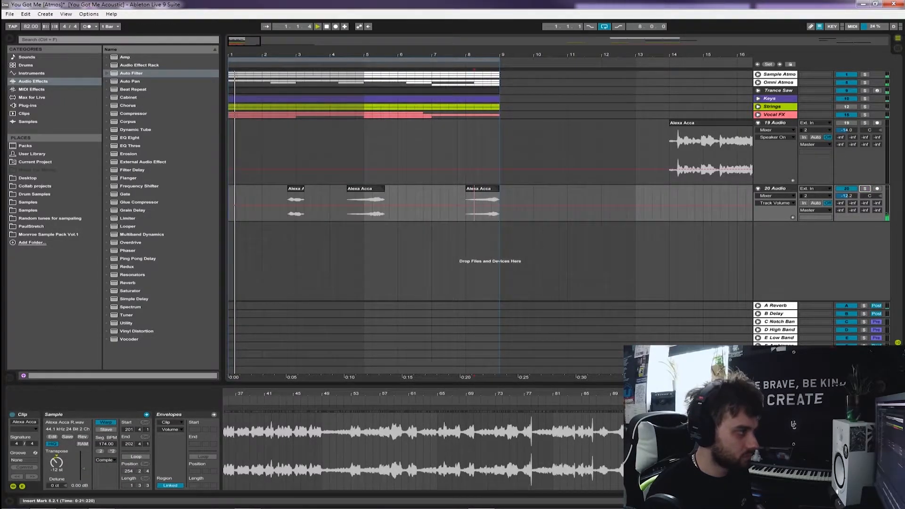
# Extend the bar 8 vocal clip to about 13.4, copy its two beats from 11.3 to 6.4, and show the track's fades
pyautogui.moveTo(498, 188); pyautogui.dragTo(660, 189)
pyautogui.press('space')
pyautogui.moveTo(592, 207); pyautogui.dragTo(428, 207)
pyautogui.click(774, 196)
pyautogui.click(774, 208)
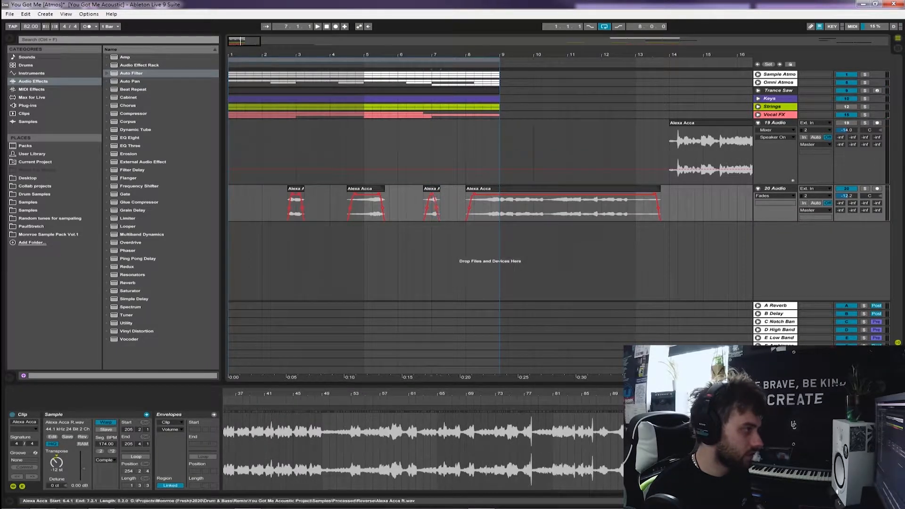
# Try different transpositions on the two-beat slice at 6.4, including -5 and 0 semitones
pyautogui.click(57, 462)
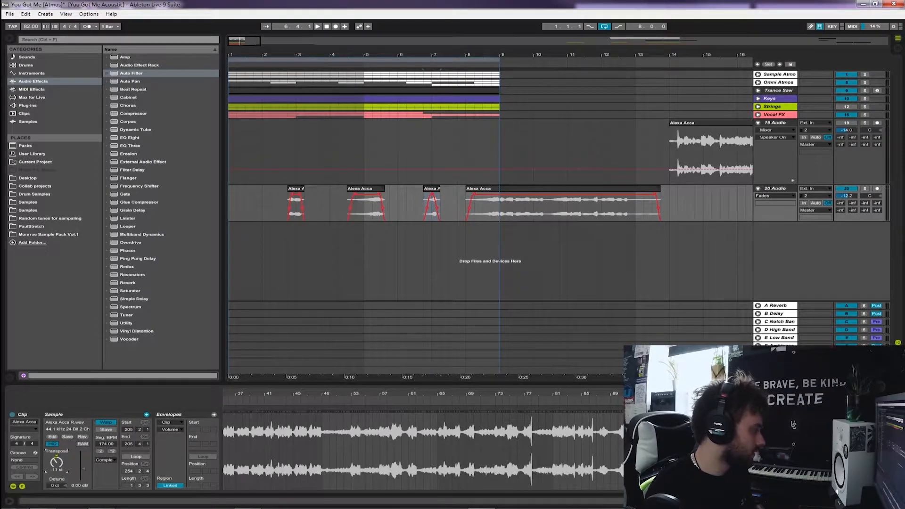
pyautogui.press('space')
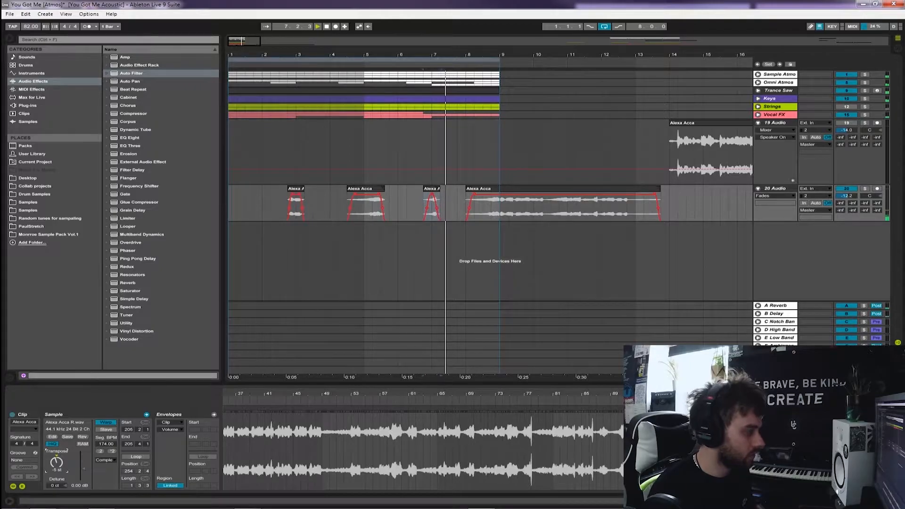
pyautogui.press('space')
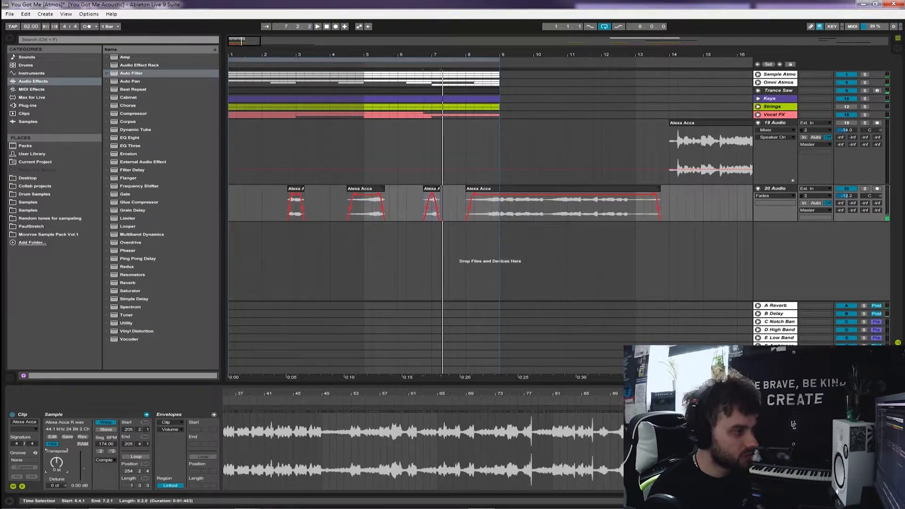
pyautogui.press('space')
# Delete the two-beat slice at 6.4, extend the long vocal clip past bar 16, and solo 20 Audio
pyautogui.click(423, 181)
pyautogui.rightClick(429, 192)
pyautogui.click(431, 188)
pyautogui.click(431, 188)
pyautogui.press('Delete')
pyautogui.moveTo(660, 188); pyautogui.dragTo(793, 190)
pyautogui.click(656, 205)
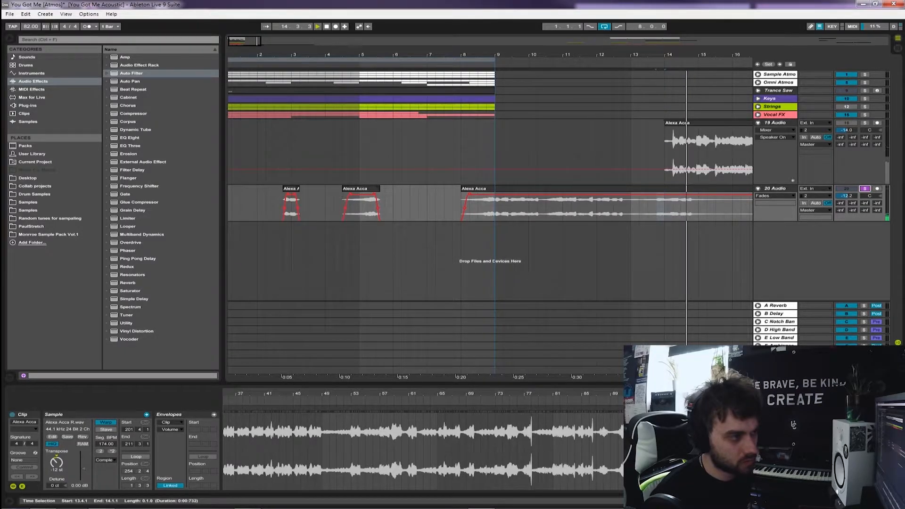
# Audition the long vocal clip and copy its two-beat section at 10.3 to start at 6.3
pyautogui.click(545, 206)
pyautogui.press('space')
pyautogui.press('space')
pyautogui.moveTo(546, 207); pyautogui.dragTo(418, 188)
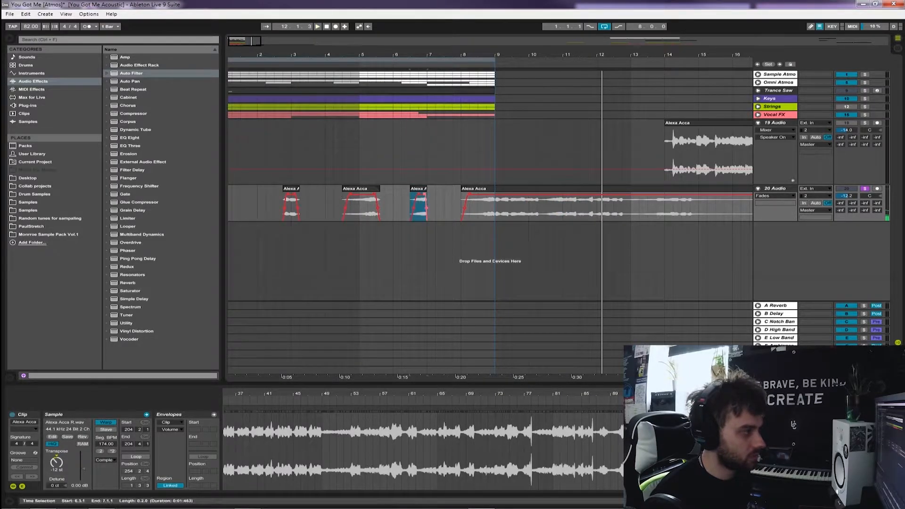
# Transpose the two-beat vocal slice at 6.3 to -5 semitones, audition it in the full mix, and set its clip gain to about -7.39 dB
pyautogui.click(57, 463)
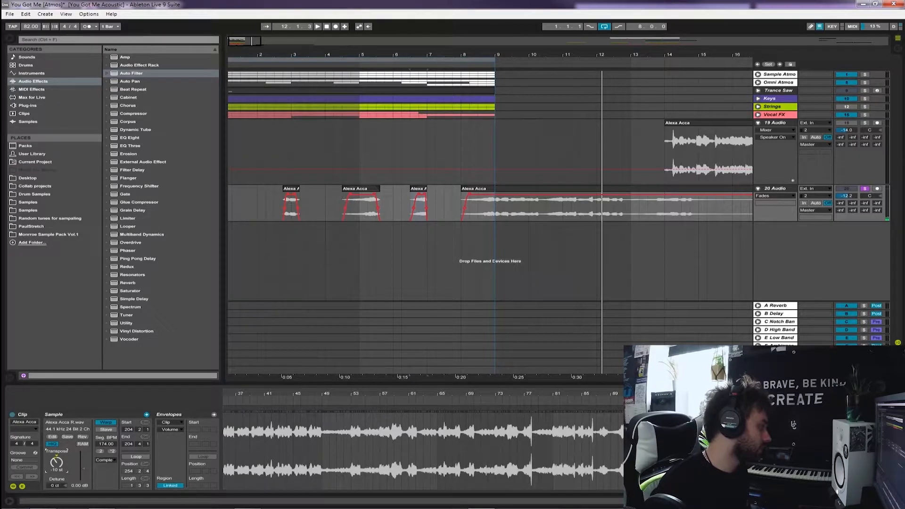
pyautogui.press('space')
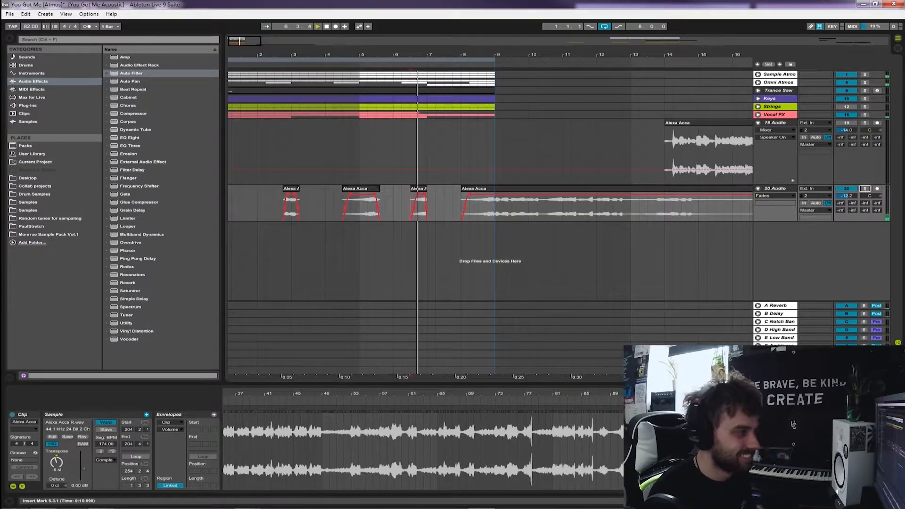
pyautogui.click(425, 188)
pyautogui.click(83, 468)
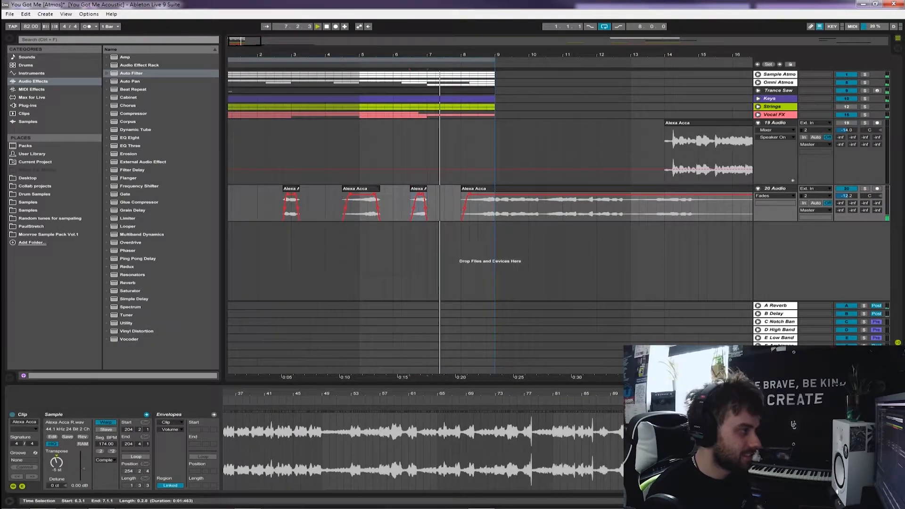
pyautogui.moveTo(83, 468); pyautogui.dragTo(84, 471)
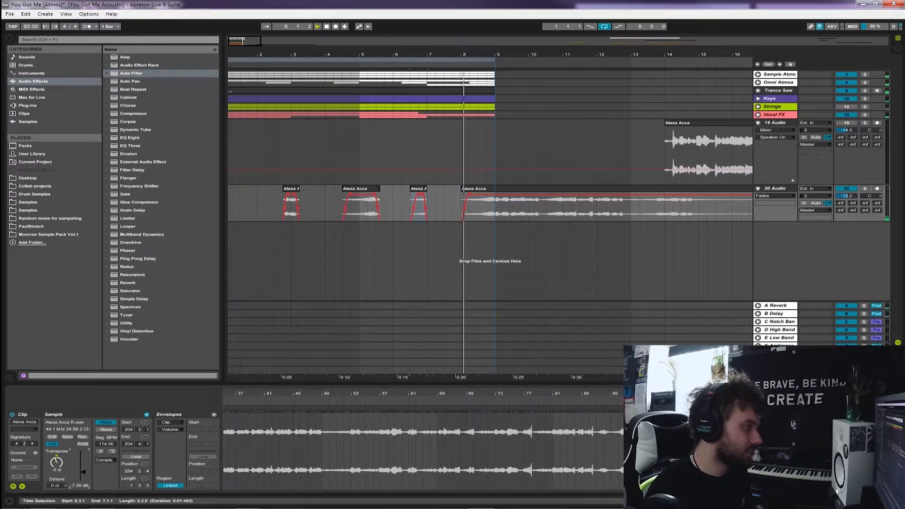
# Split the long vocal clip on 20 Audio at bar 9 and delete everything after the split
pyautogui.click(495, 205)
pyautogui.hotkey('ctrl', 'e')
pyautogui.rightClick(523, 188)
pyautogui.click(538, 217)
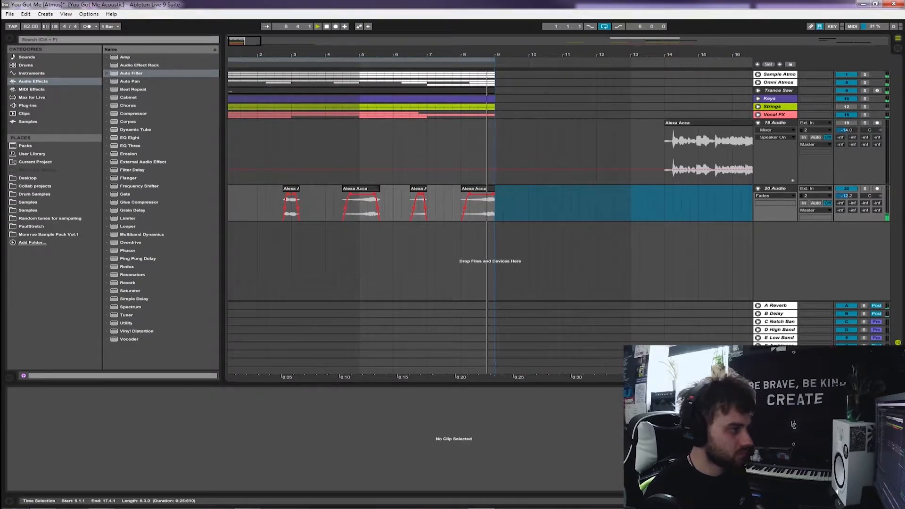
# Rename 20 Audio to the vocalist's first name followed by FX, and move the track directly below the Vocal FX group
pyautogui.click(648, 205)
pyautogui.hotkey('ctrl', 'r')
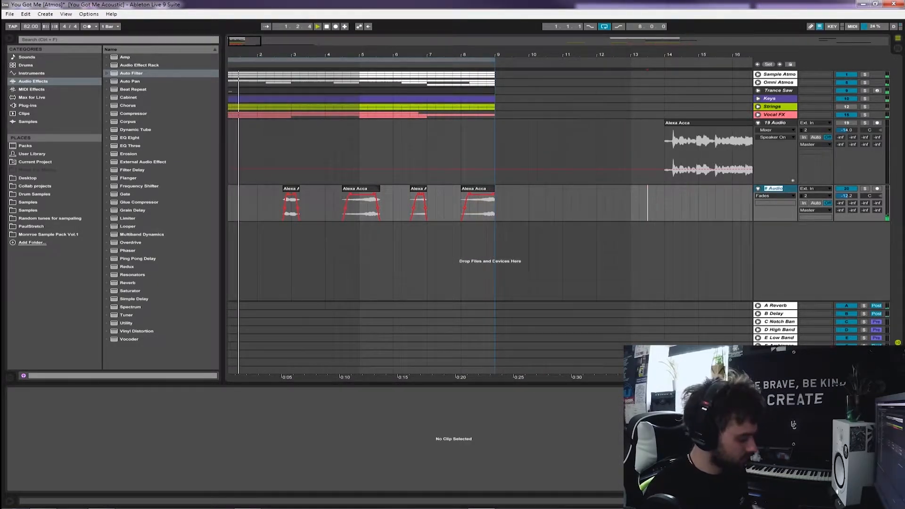
pyautogui.write('Alexa FX')
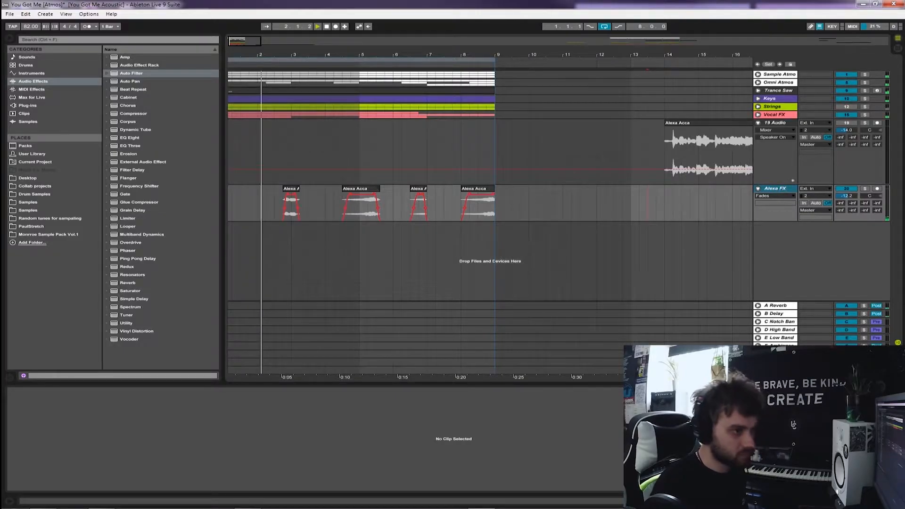
pyautogui.moveTo(775, 188); pyautogui.dragTo(776, 122)
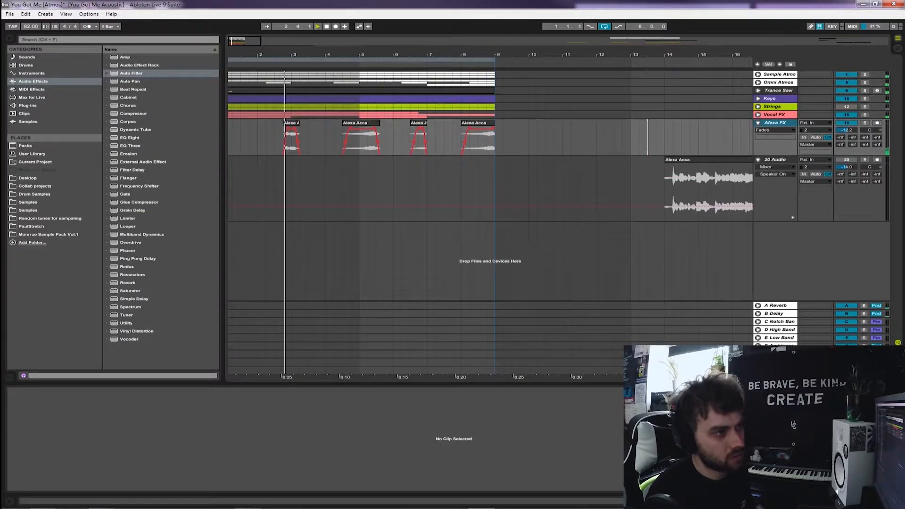
# Check the tracks inside the Vocal FX group, save the set, and colour the renamed vocal track the same pink as the group
pyautogui.click(758, 115)
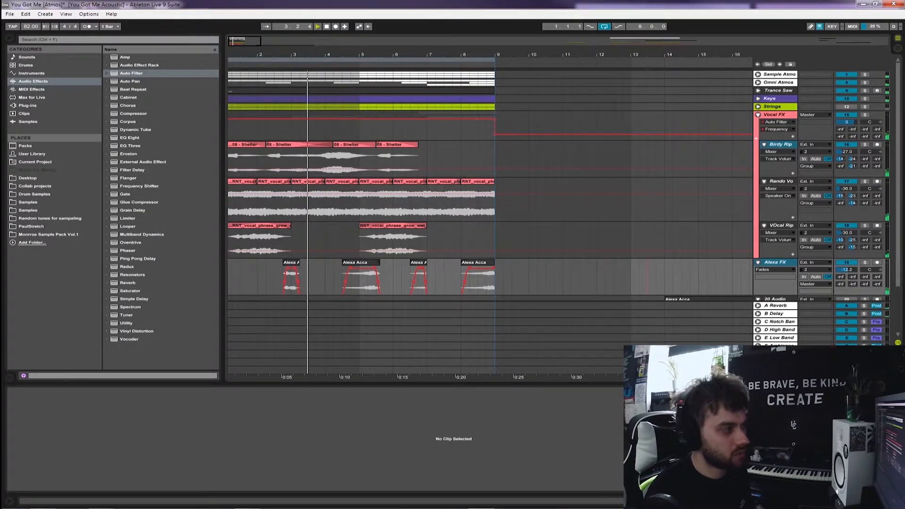
pyautogui.hotkey('ctrl', 's')
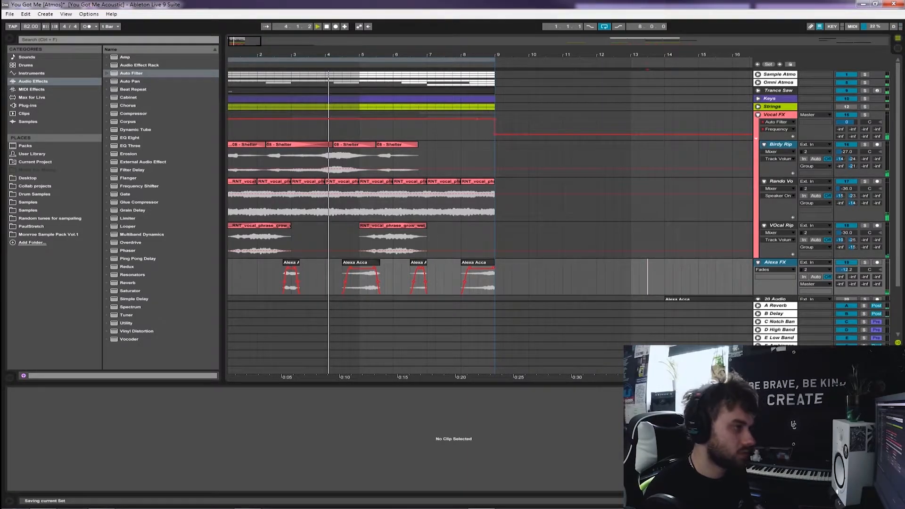
pyautogui.click(758, 114)
pyautogui.rightClick(769, 122)
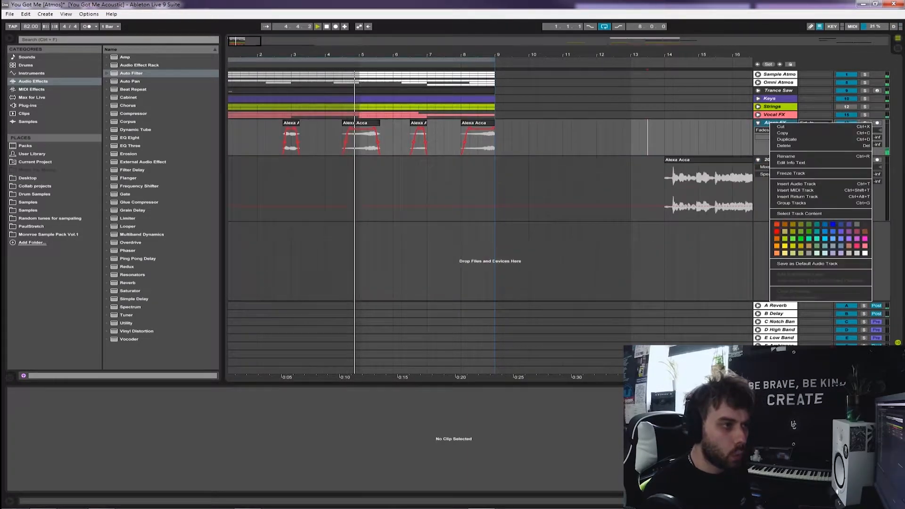
pyautogui.click(865, 246)
pyautogui.click(529, 138)
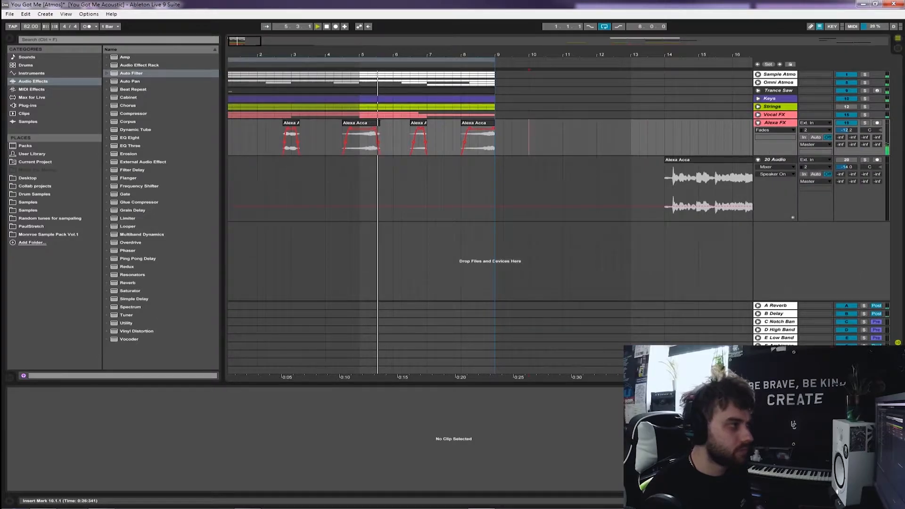
# Extend the end of the second vocal clip to about 5.4 and save the set
pyautogui.moveTo(379, 123); pyautogui.dragTo(388, 122)
pyautogui.click(370, 140)
pyautogui.press('space')
pyautogui.press('space')
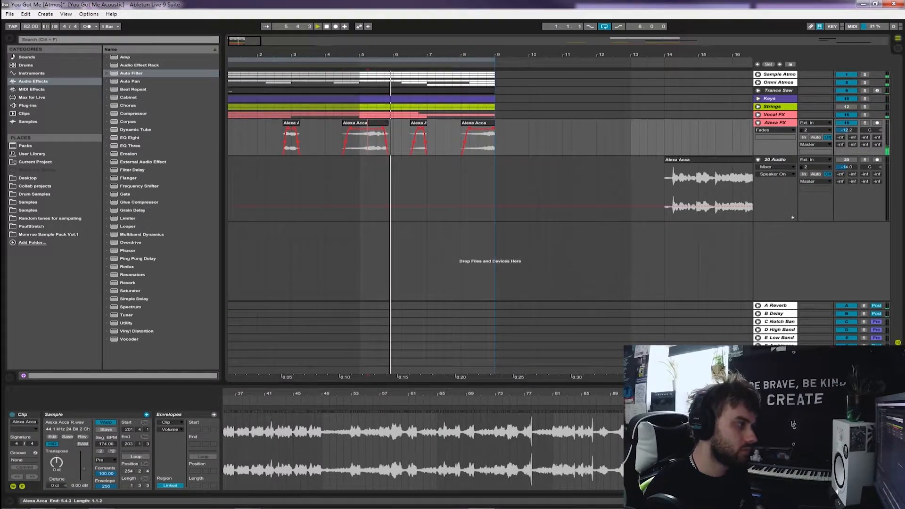
pyautogui.moveTo(388, 123); pyautogui.dragTo(384, 123)
pyautogui.hotkey('ctrl', 's')
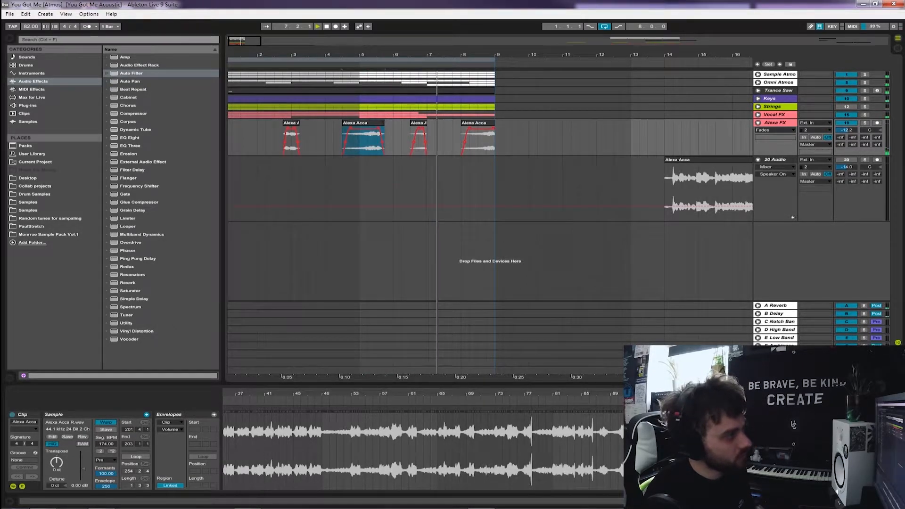
# Unfold the Trance Saw track, check it in solo, set its volume to -8.5 dB, and fold it again
pyautogui.moveTo(386, 55); pyautogui.dragTo(387, 53)
pyautogui.click(757, 91)
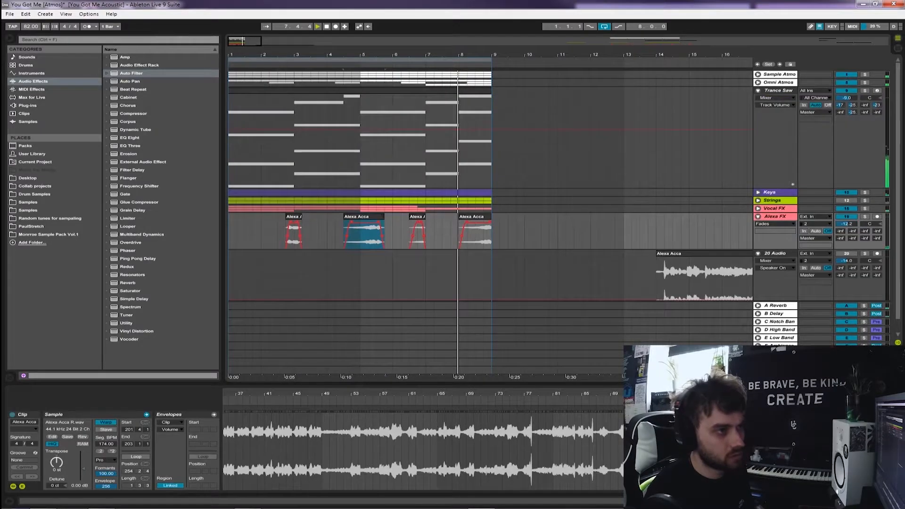
pyautogui.click(865, 91)
pyautogui.click(864, 90)
pyautogui.click(847, 98)
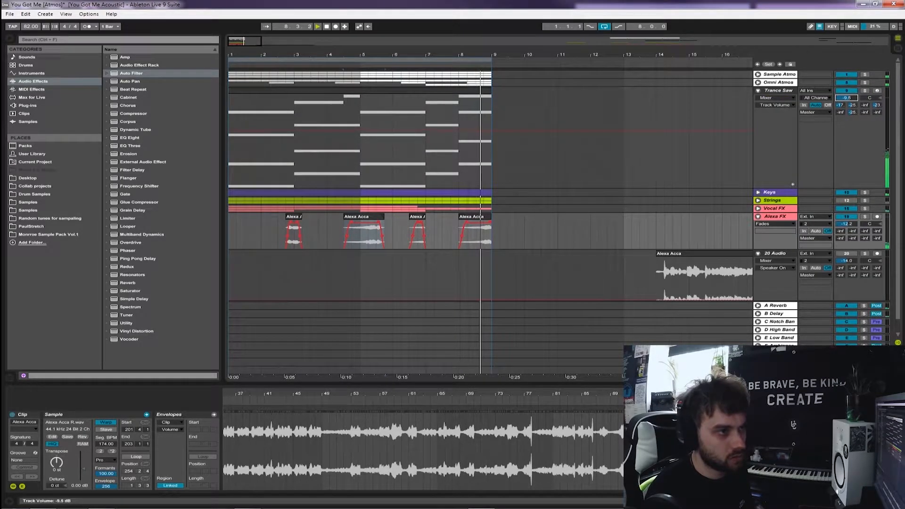
pyautogui.click(757, 91)
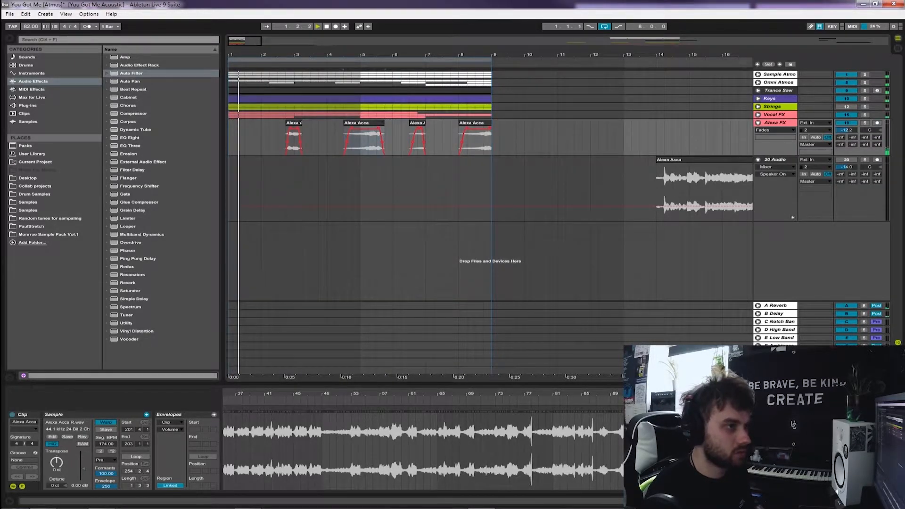
# Fold the renamed vocal FX track and colour all four of its clips the same pink as the track
pyautogui.click(757, 122)
pyautogui.click(500, 123)
pyautogui.moveTo(500, 123); pyautogui.dragTo(228, 137)
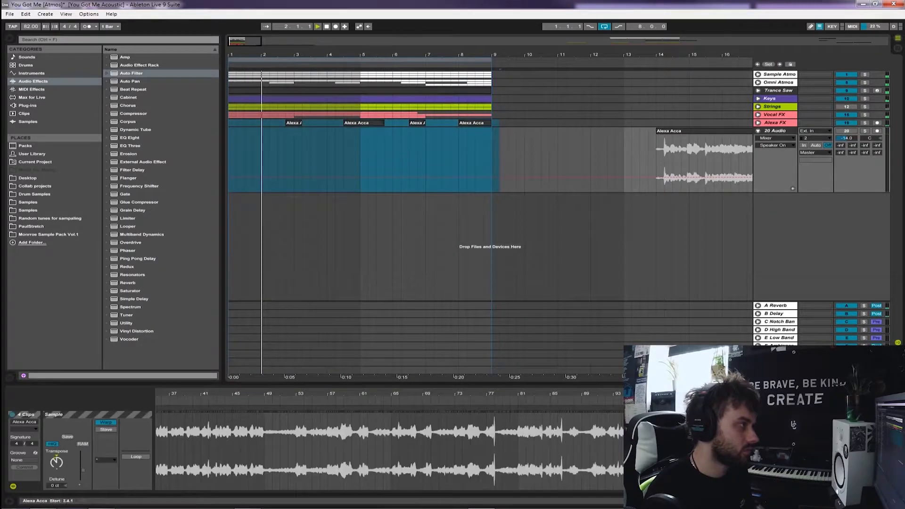
pyautogui.rightClick(295, 122)
pyautogui.click(389, 234)
pyautogui.click(525, 158)
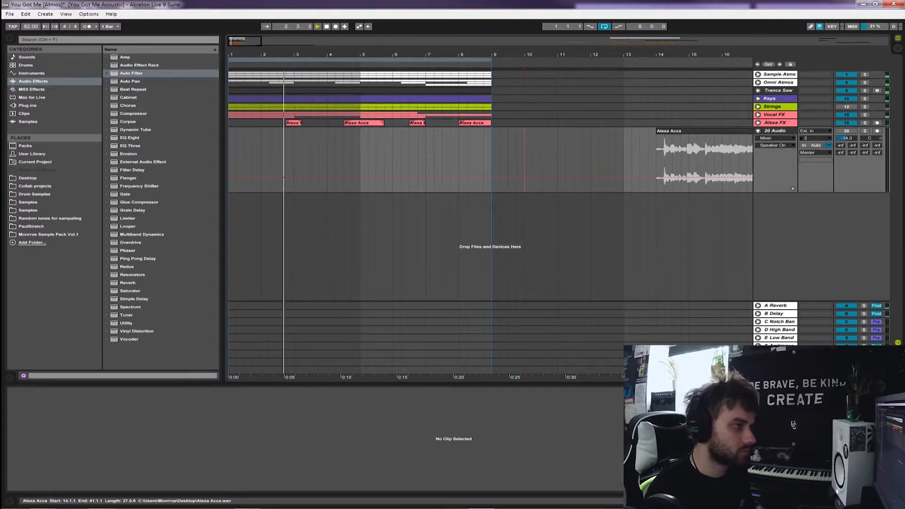
# Delete the leftover 20 Audio track containing the original vocal recording at bar 14
pyautogui.click(722, 123)
pyautogui.click(775, 131)
pyautogui.rightClick(767, 131)
pyautogui.click(782, 160)
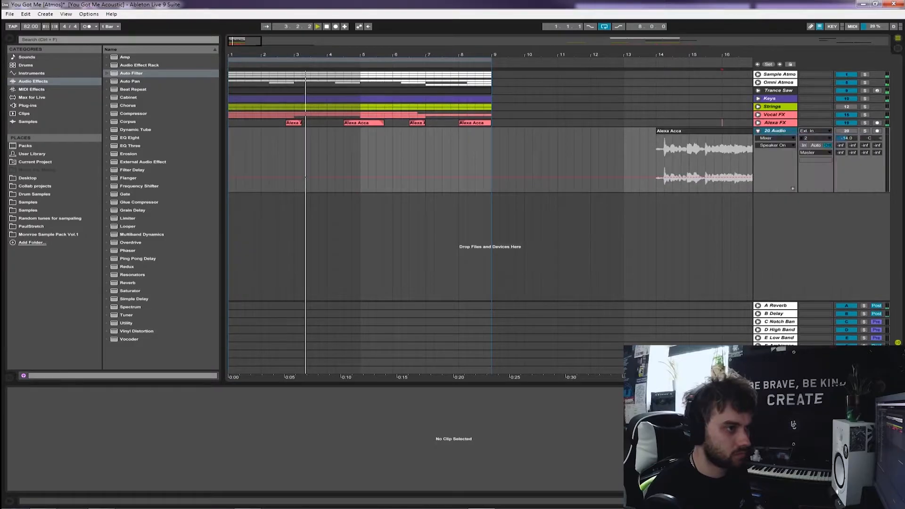
# Check the Strings and Keys groups' tracks, and set the renamed vocal FX track's volume to about -13.6 dB in the mixer
pyautogui.click(758, 107)
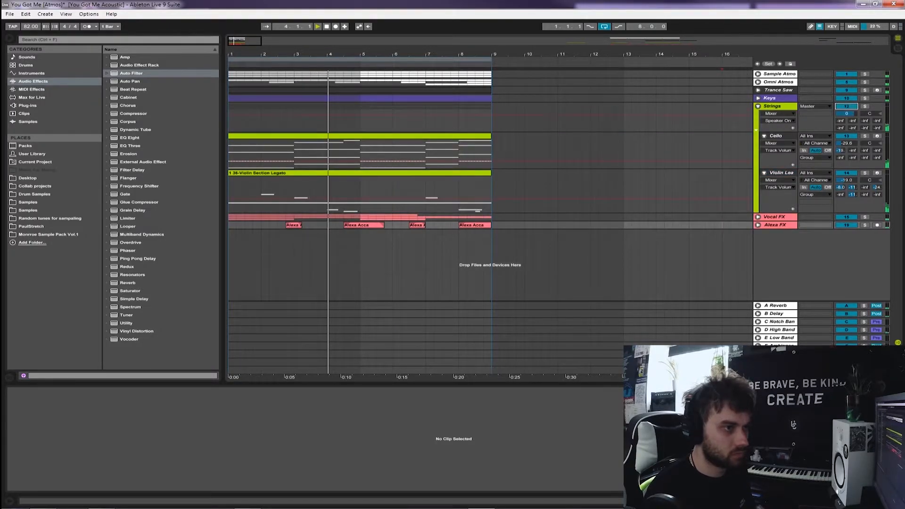
pyautogui.click(758, 106)
pyautogui.click(757, 98)
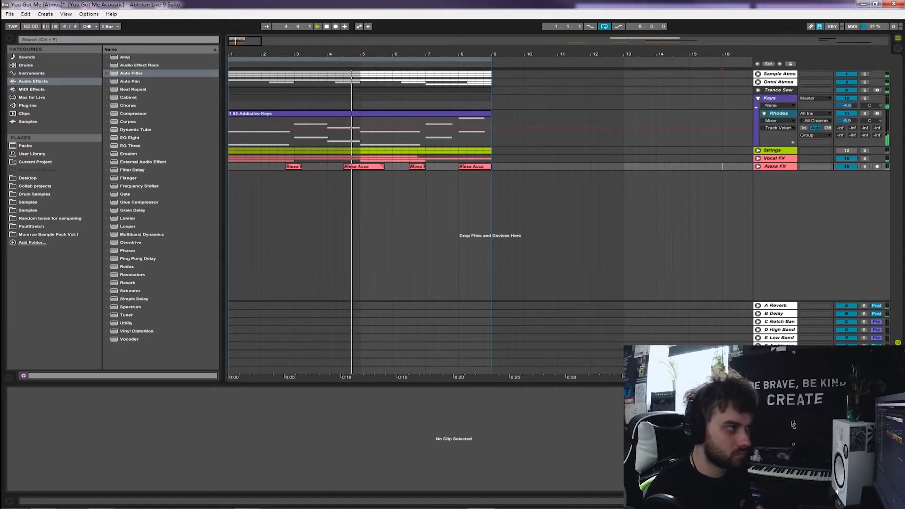
pyautogui.click(758, 98)
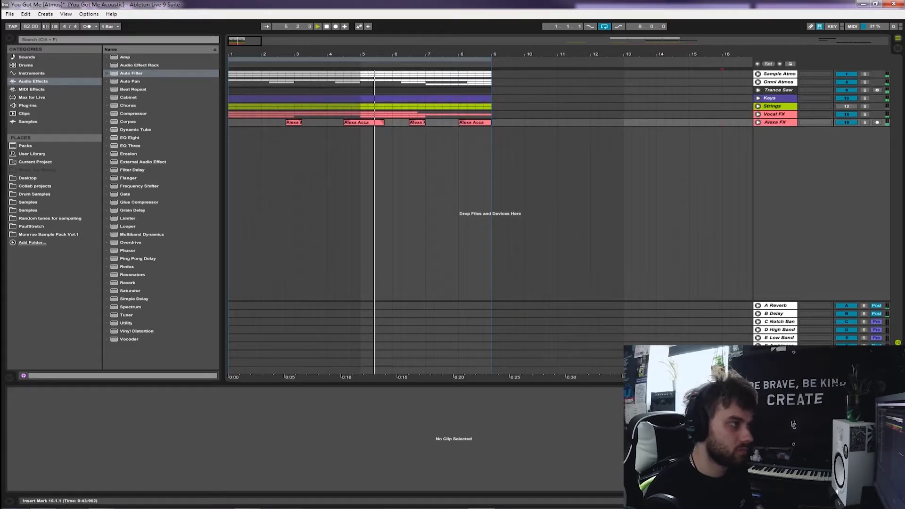
pyautogui.press('Tab')
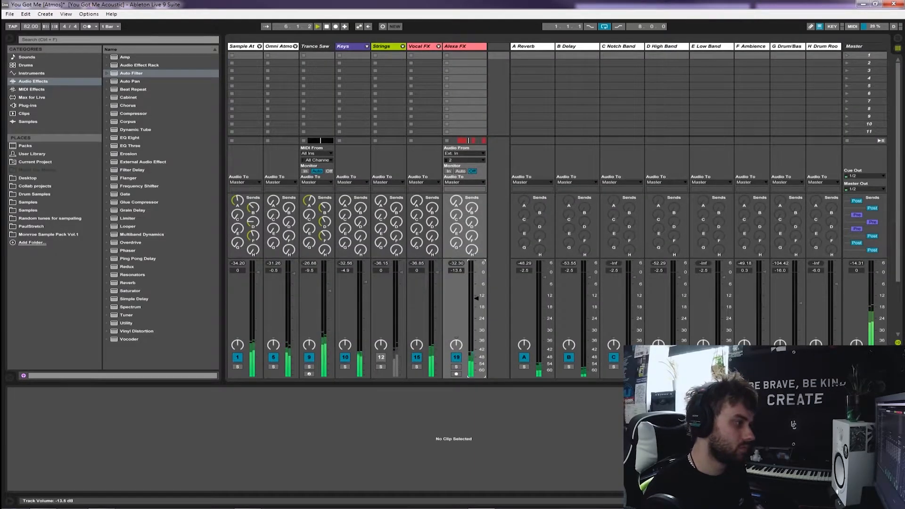
pyautogui.press('Tab')
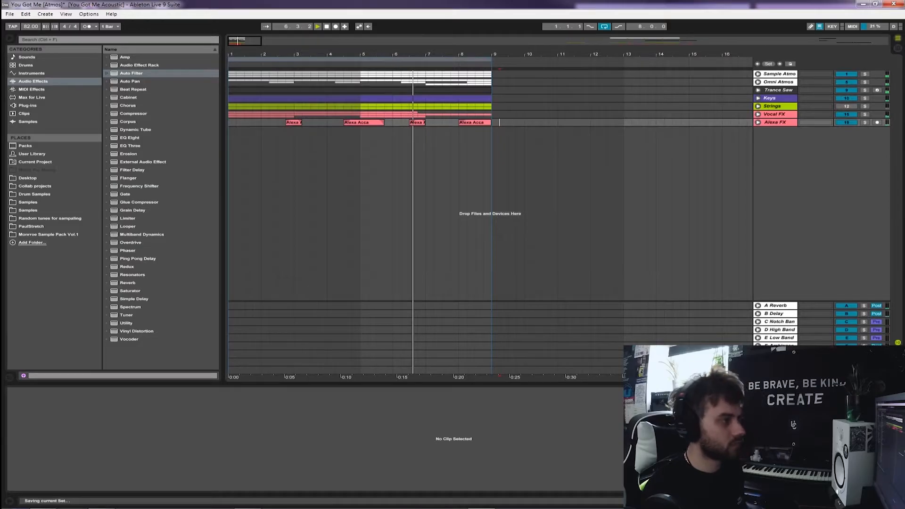
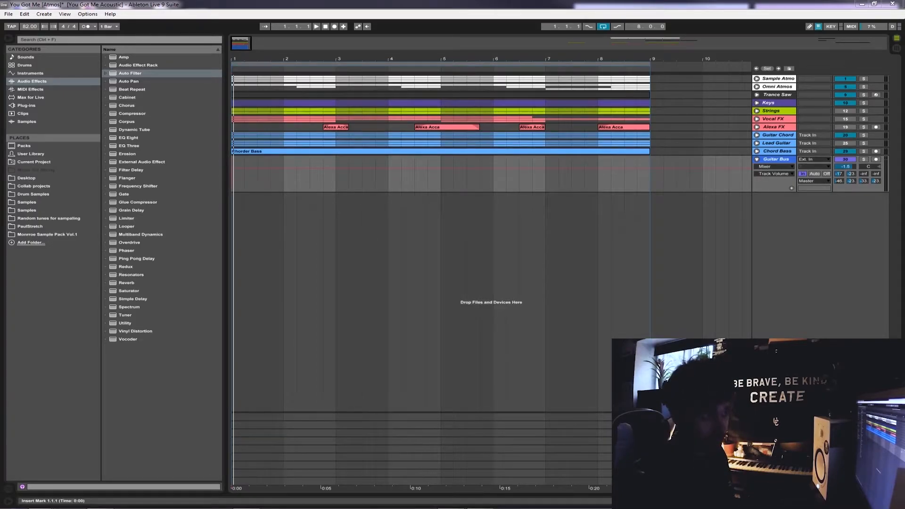
# Unfold the Guitar Chord group to check its tracks, solo the Guitar Bus, and fold the group again
pyautogui.moveTo(661, 151); pyautogui.dragTo(232, 135)
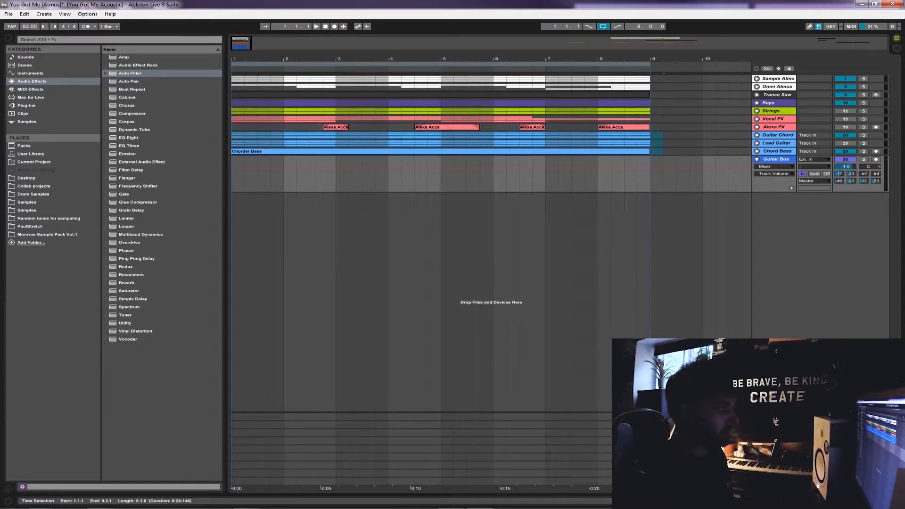
pyautogui.click(676, 143)
pyautogui.click(756, 135)
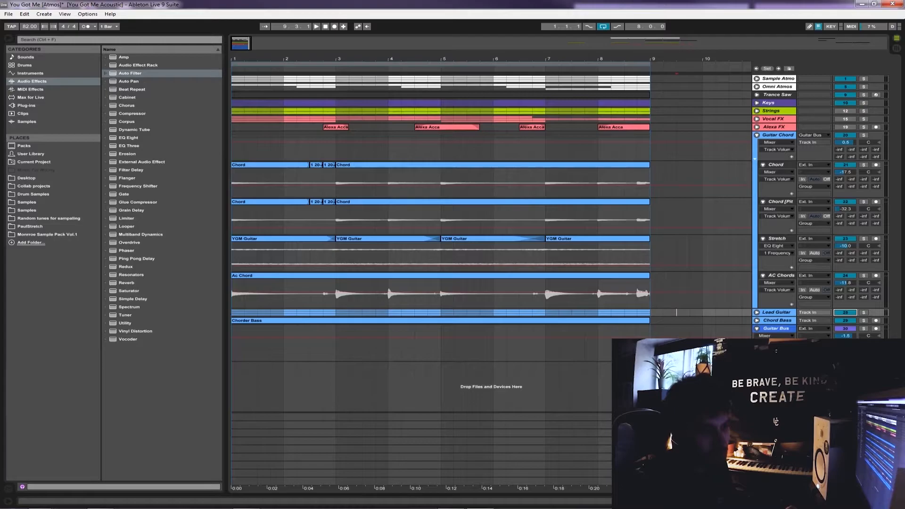
pyautogui.click(863, 329)
pyautogui.press('Home')
pyautogui.click(776, 165)
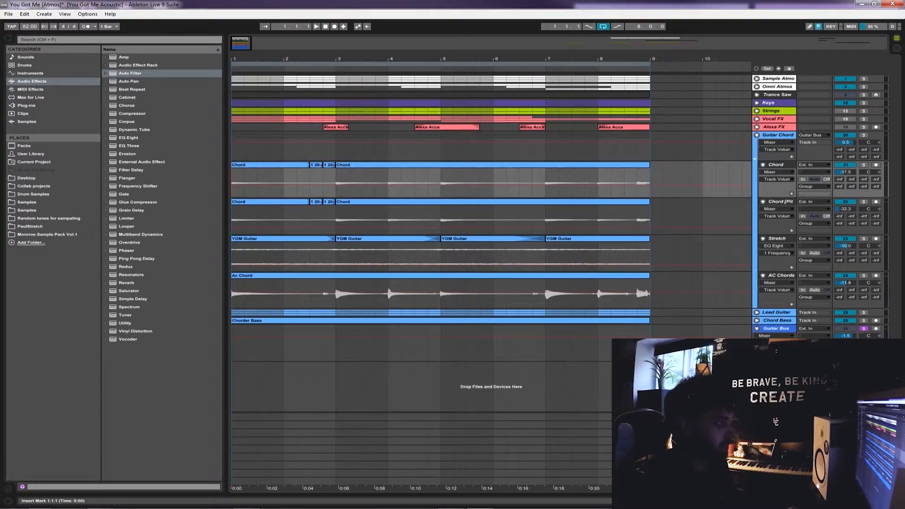
pyautogui.press('Left')
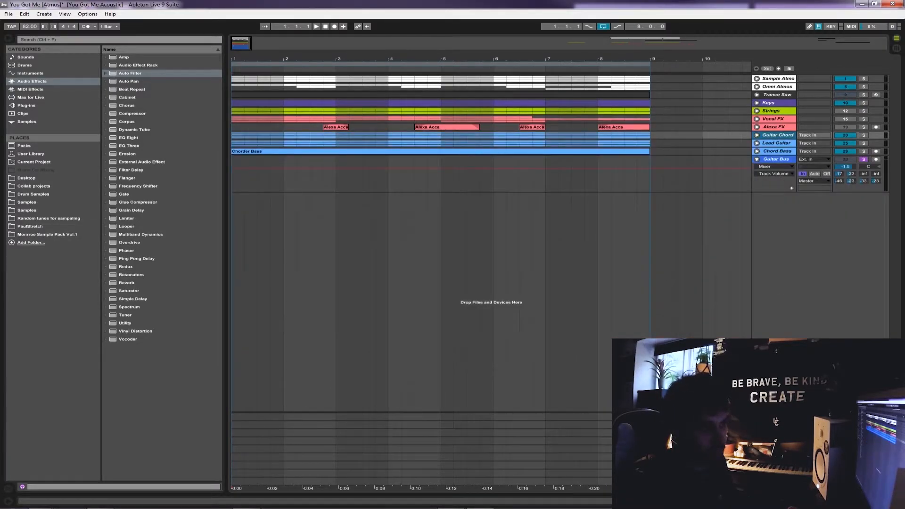
# Play the soloed Guitar Bus from bar 1 and check the guitar channels' levels and sends in the mixer
pyautogui.press('Tab')
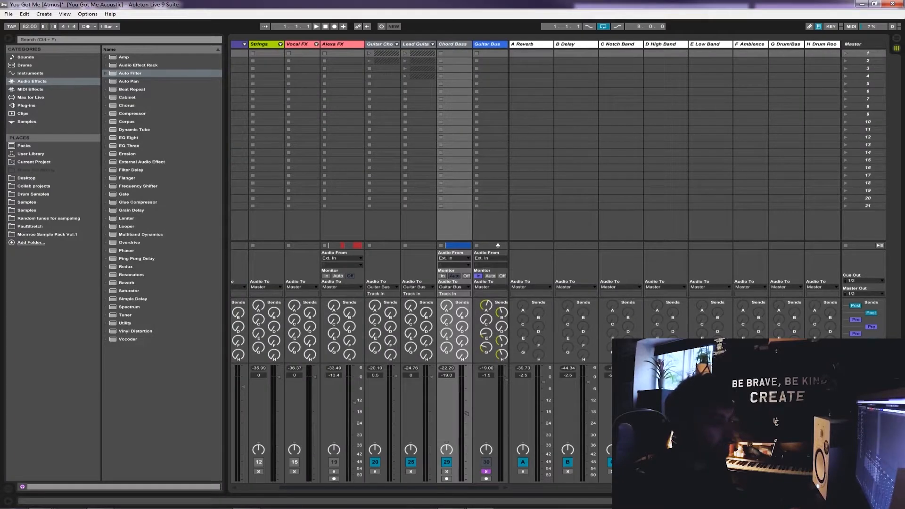
pyautogui.hscroll(1, 369, 263)
pyautogui.doubleClick(478, 45)
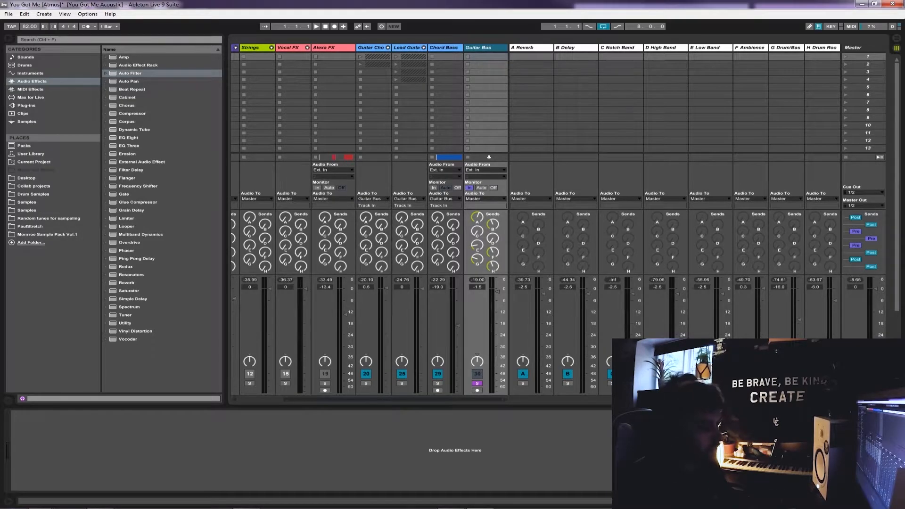
pyautogui.press('Tab')
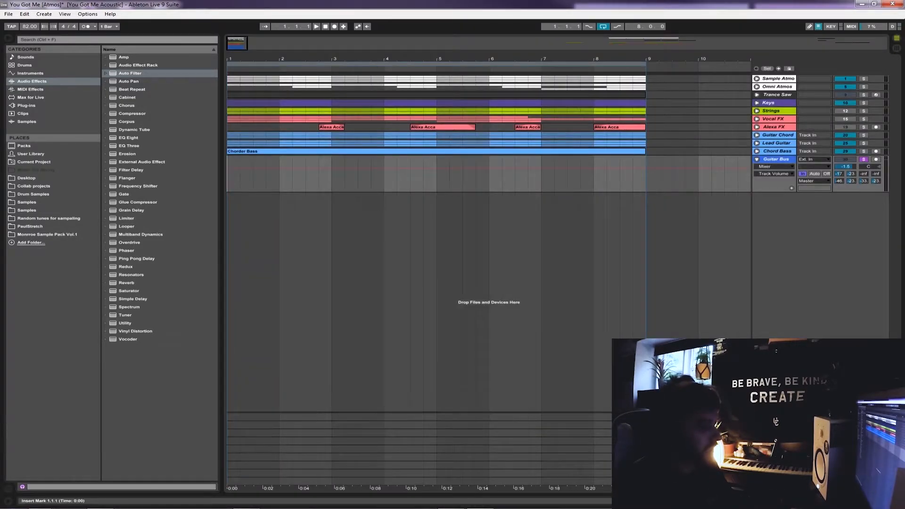
pyautogui.press('space')
pyautogui.press('Tab')
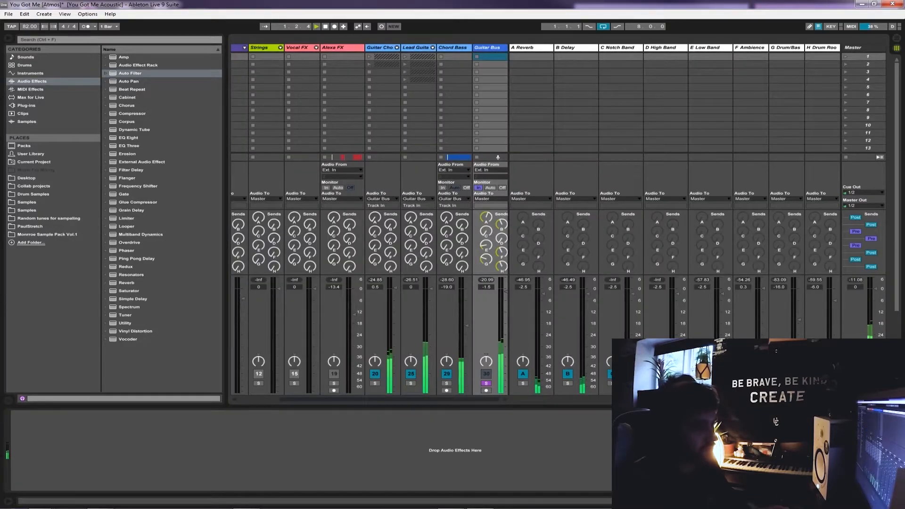
pyautogui.hscroll(1, 369, 219)
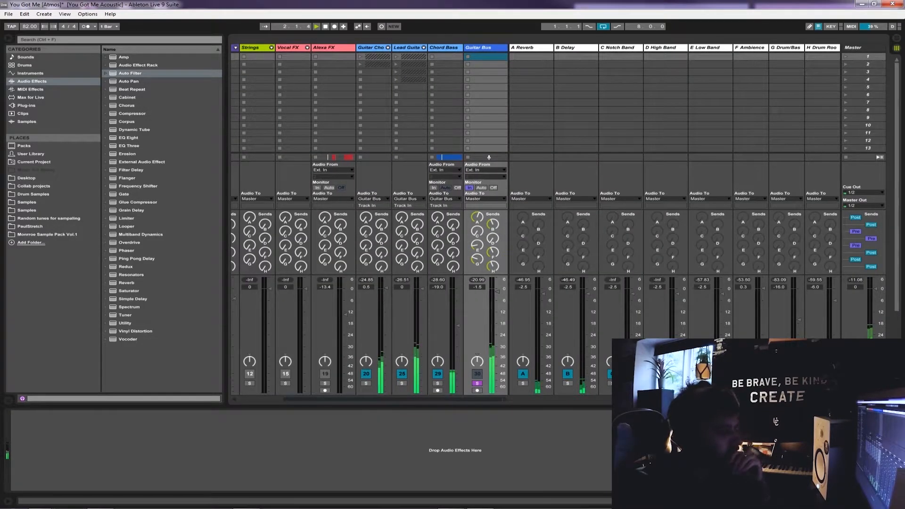
pyautogui.click(406, 47)
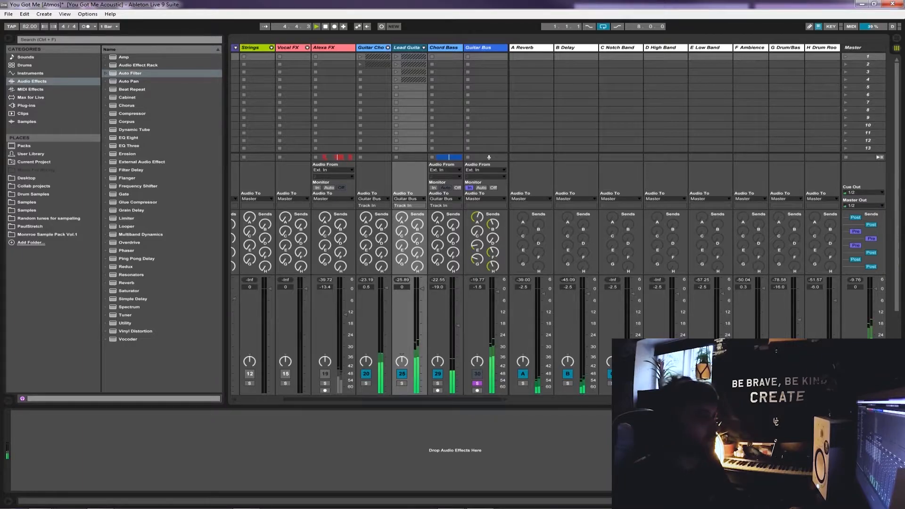
pyautogui.press('space')
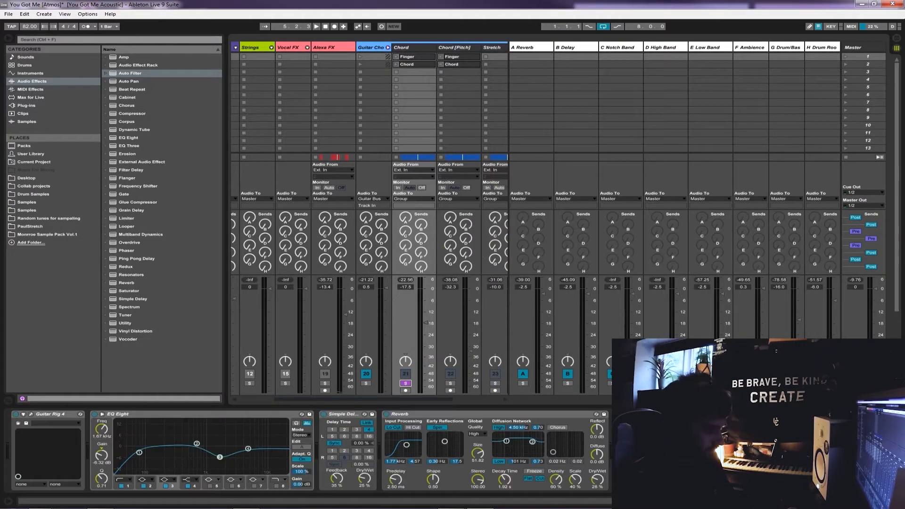
# Solo the Chord track in the arrangement and examine the effects rack of its Guitar Rig 4 preset, sweet guitar soundz
pyautogui.press('Tab')
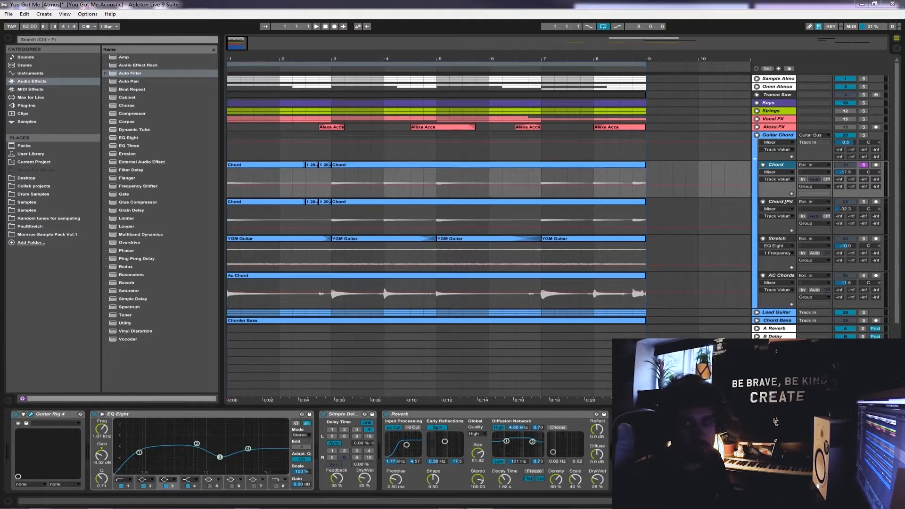
pyautogui.moveTo(904, 6); pyautogui.dragTo(265, 42)
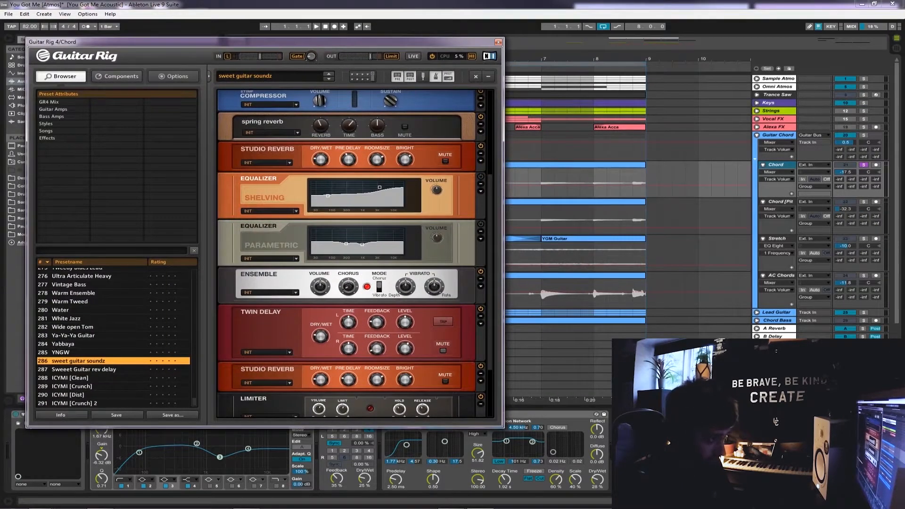
pyautogui.scroll(3, 351, 254)
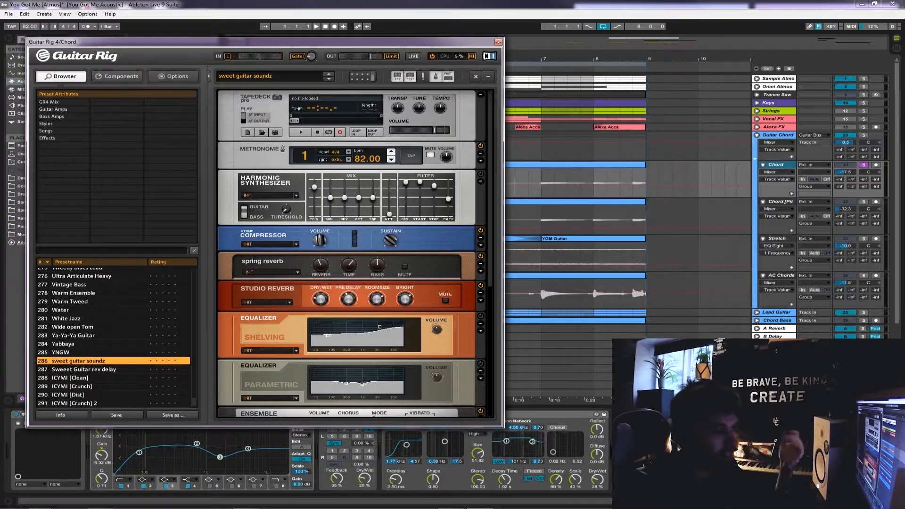
pyautogui.scroll(-1, 351, 253)
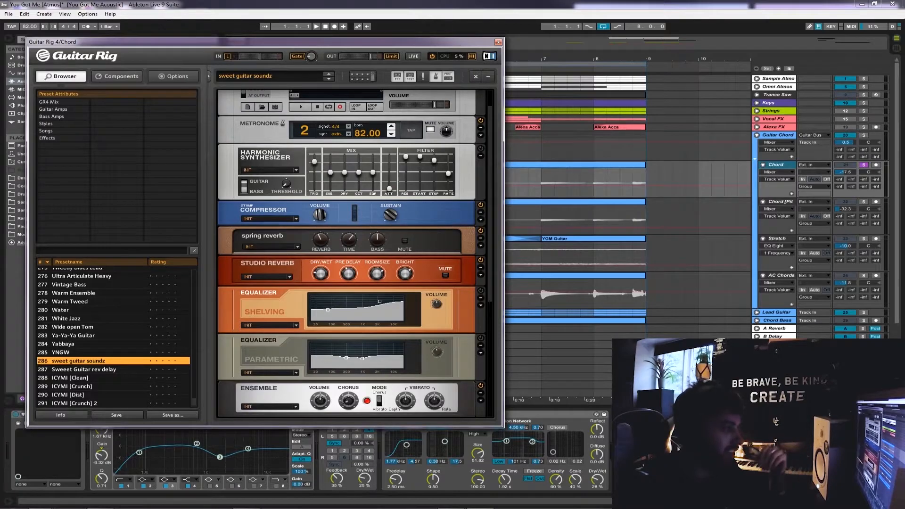
pyautogui.scroll(-3, 351, 253)
pyautogui.scroll(-5, 351, 253)
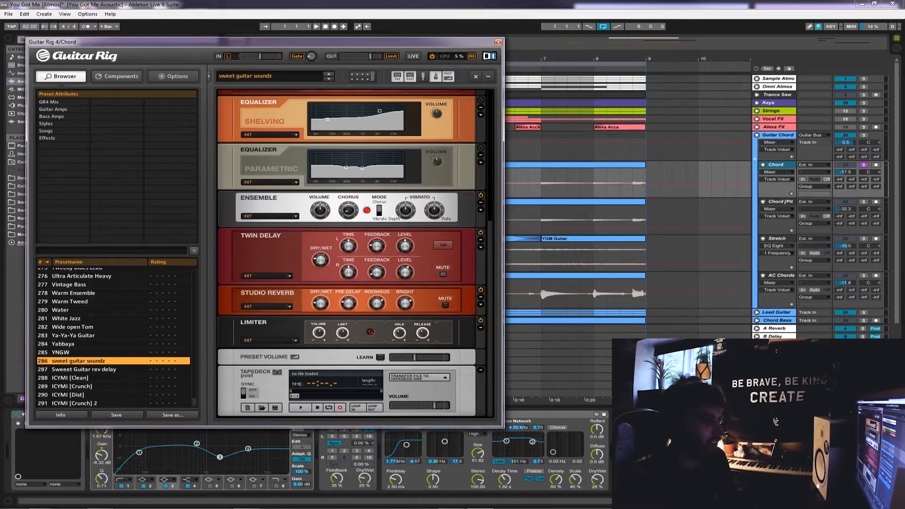
pyautogui.scroll(7, 351, 253)
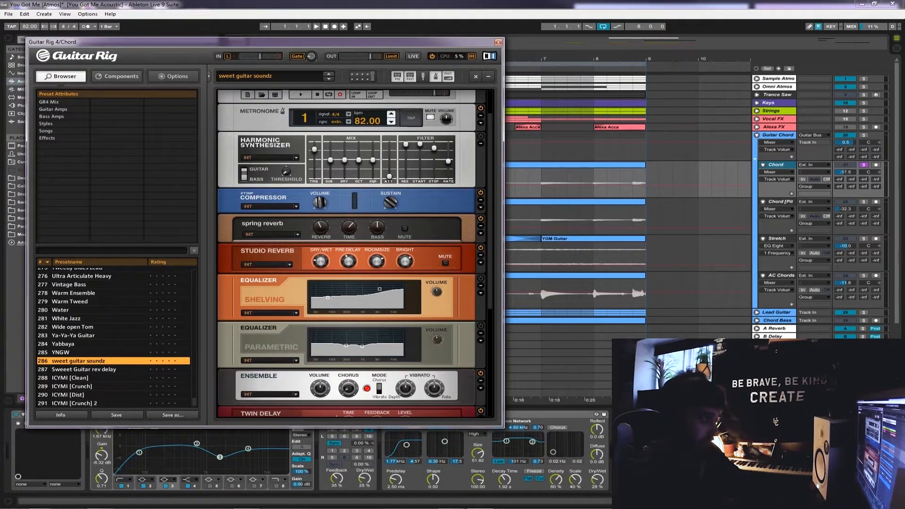
pyautogui.scroll(-2, 351, 253)
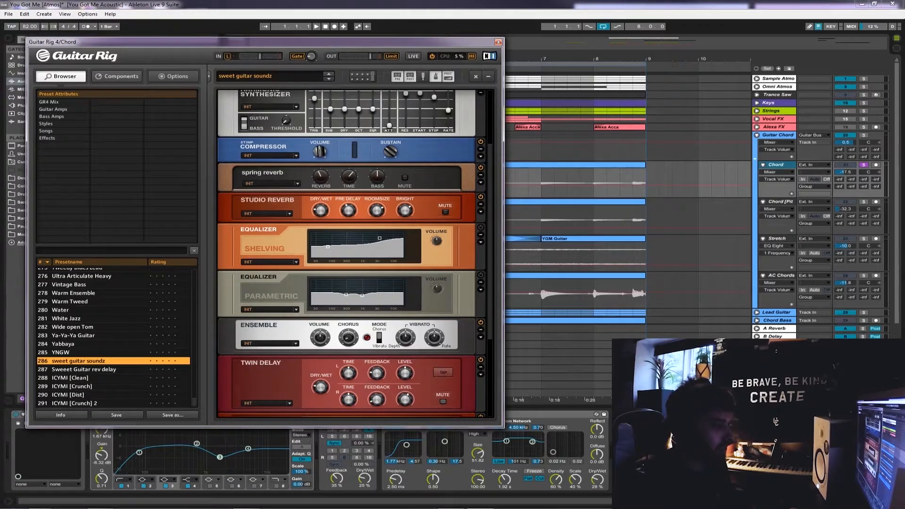
pyautogui.scroll(-3, 351, 253)
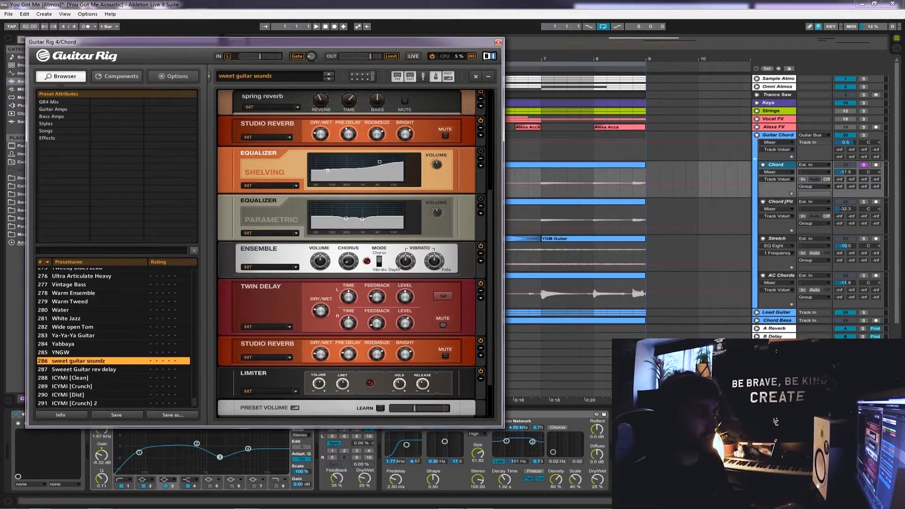
pyautogui.scroll(6, 351, 253)
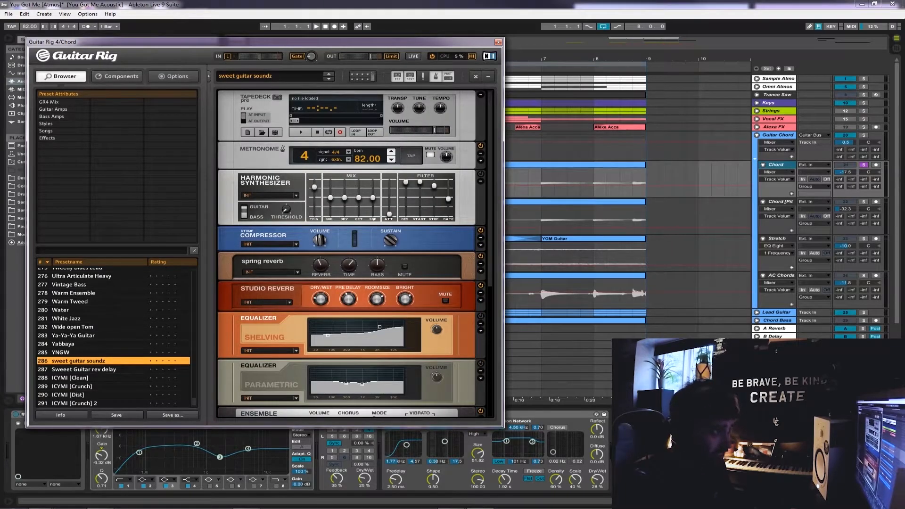
pyautogui.click(498, 42)
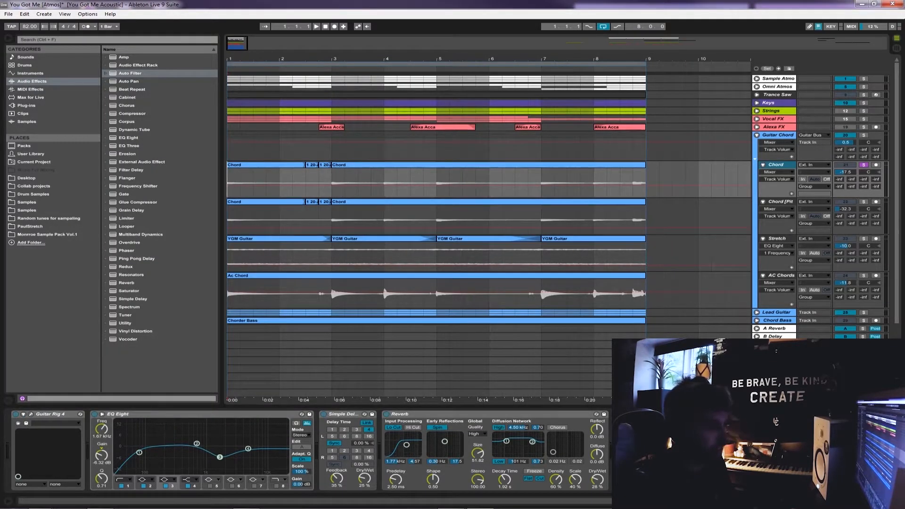
# Set the low-cut band of the Chord track's EQ Eight to 77.6 Hz and listen with its Reverb bypassed
pyautogui.click(142, 414)
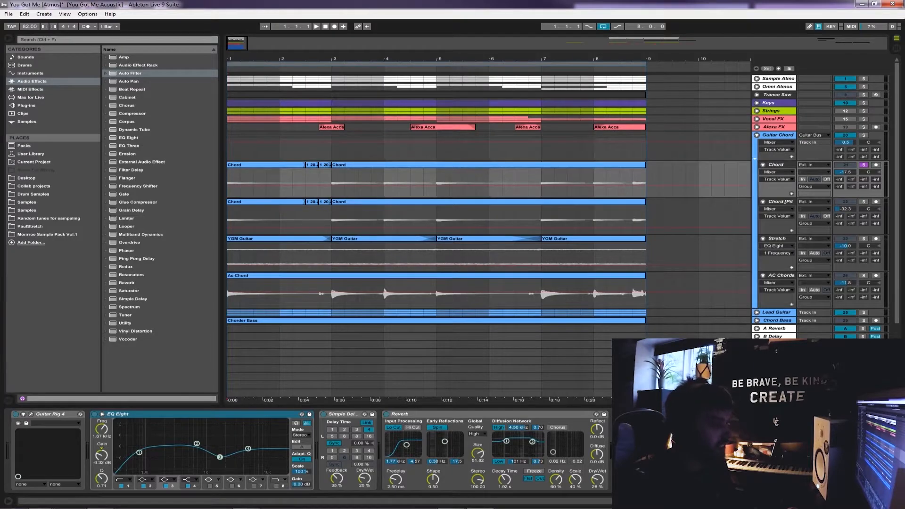
pyautogui.moveTo(139, 453); pyautogui.dragTo(141, 452)
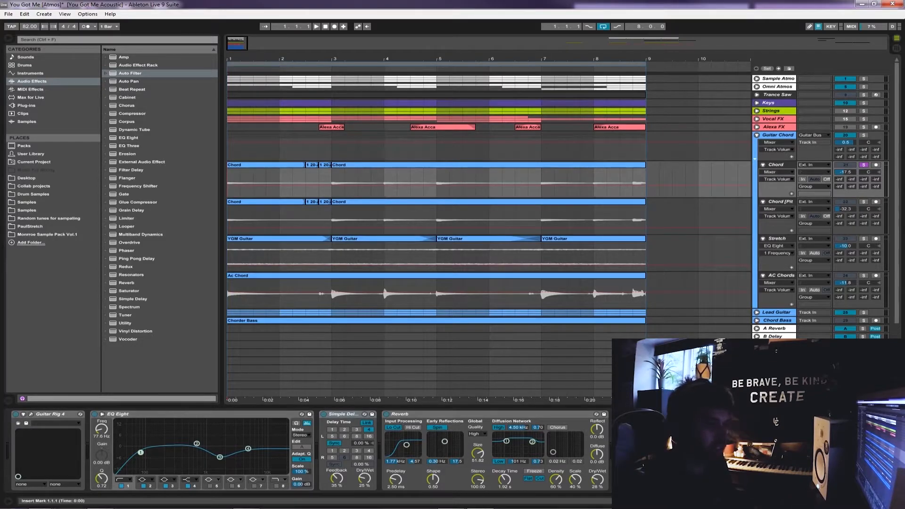
pyautogui.press('space')
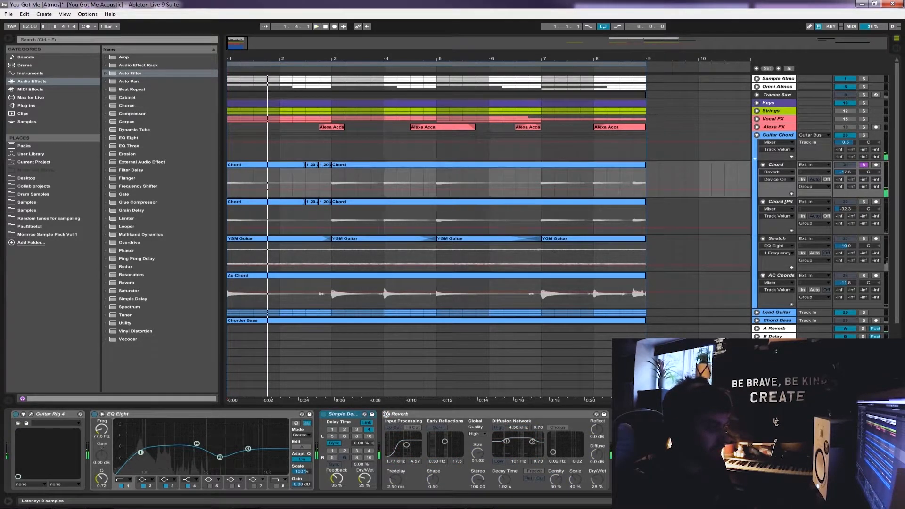
pyautogui.press('space')
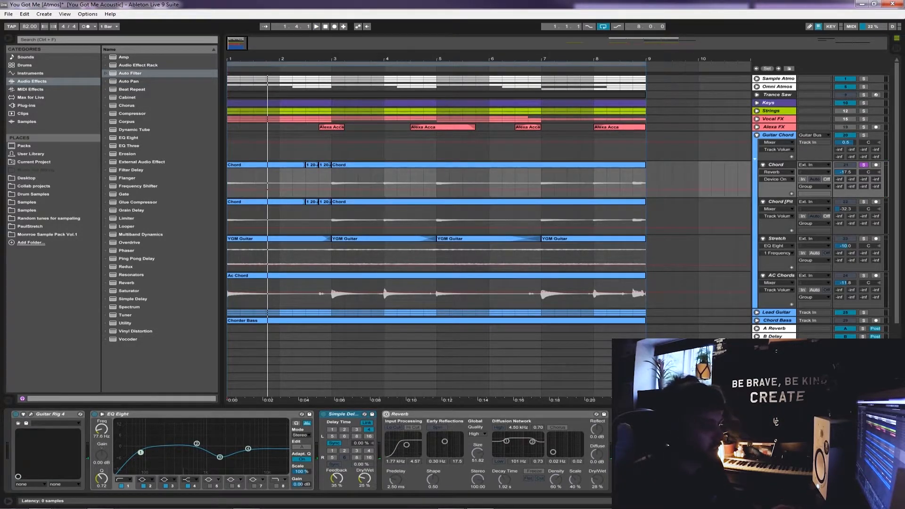
# Compare the Chord track's playback with its Simple Delay bypassed and switched back on
pyautogui.click(324, 414)
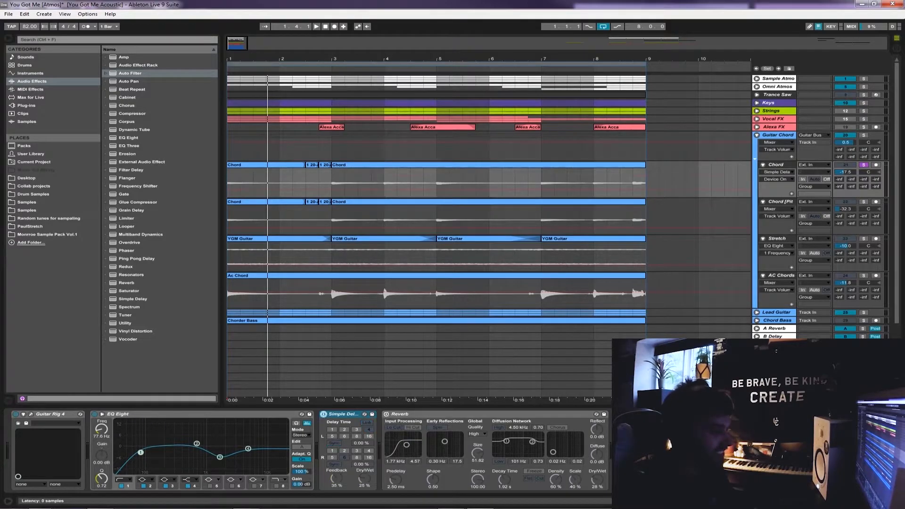
pyautogui.press('space')
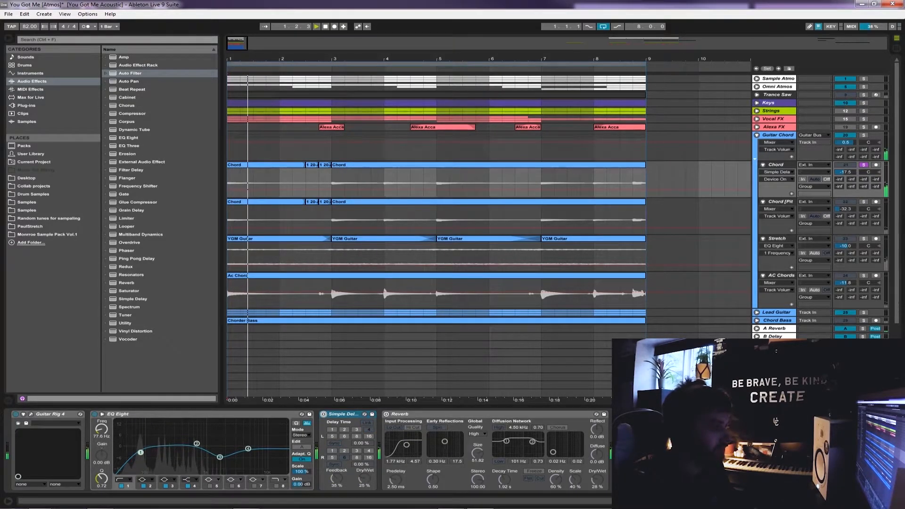
pyautogui.press('space')
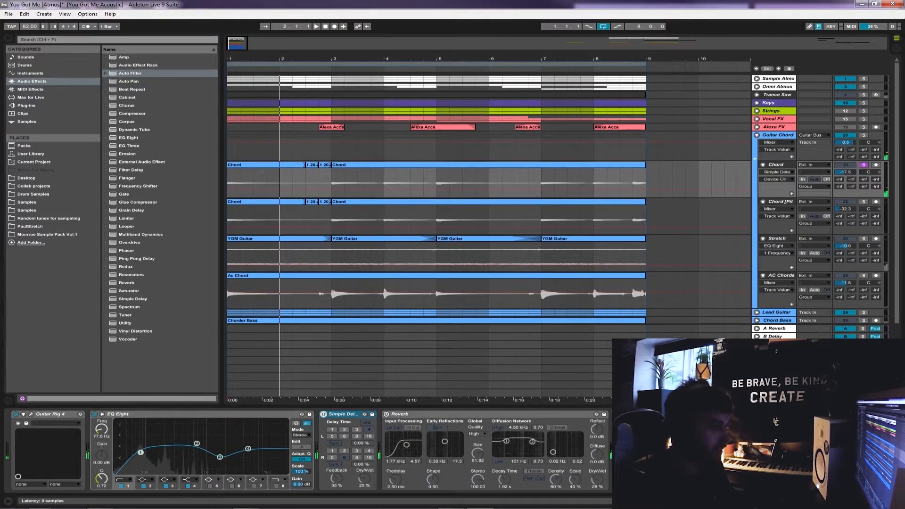
pyautogui.click(323, 414)
pyautogui.press('space')
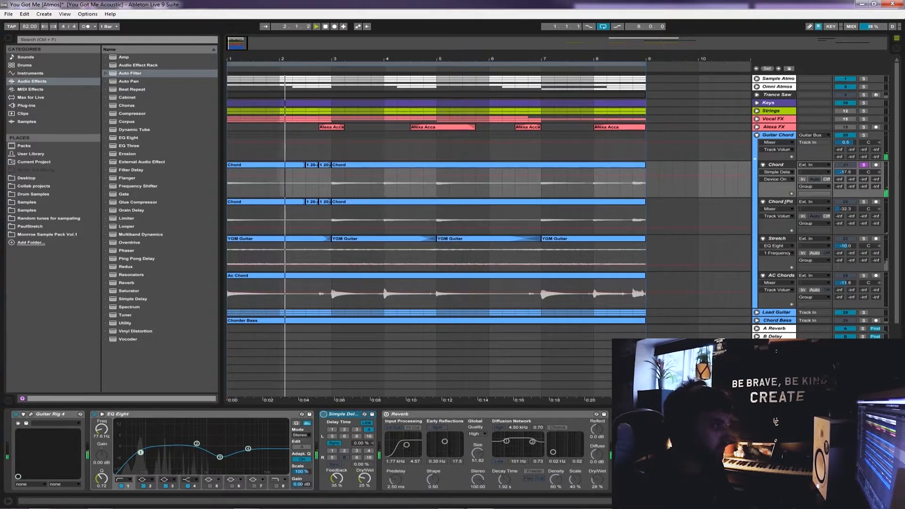
pyautogui.press('space')
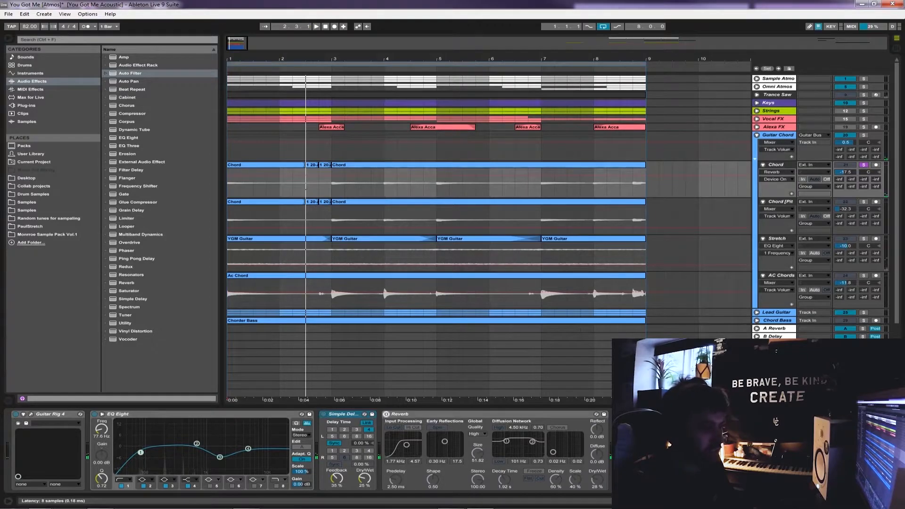
# Switch the Chord track's Reverb back on and play the track from bar 1
pyautogui.click(386, 415)
pyautogui.press('space')
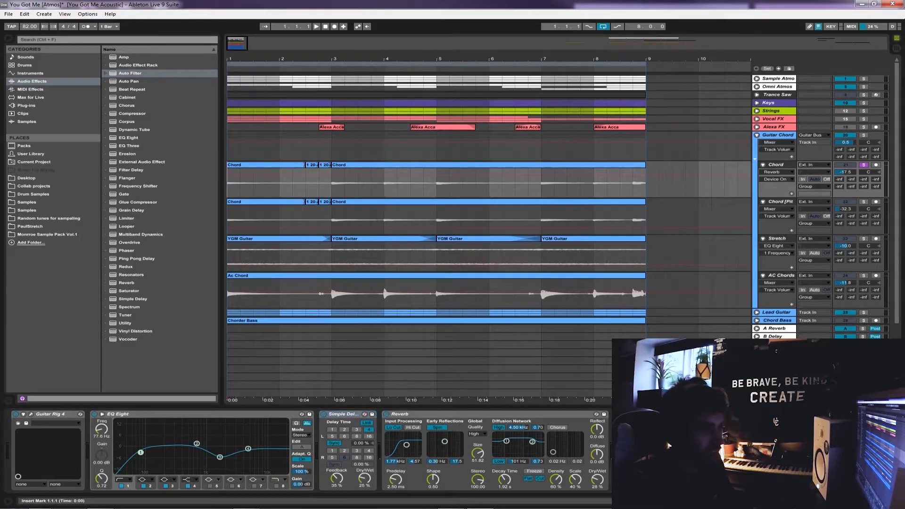
pyautogui.press('space')
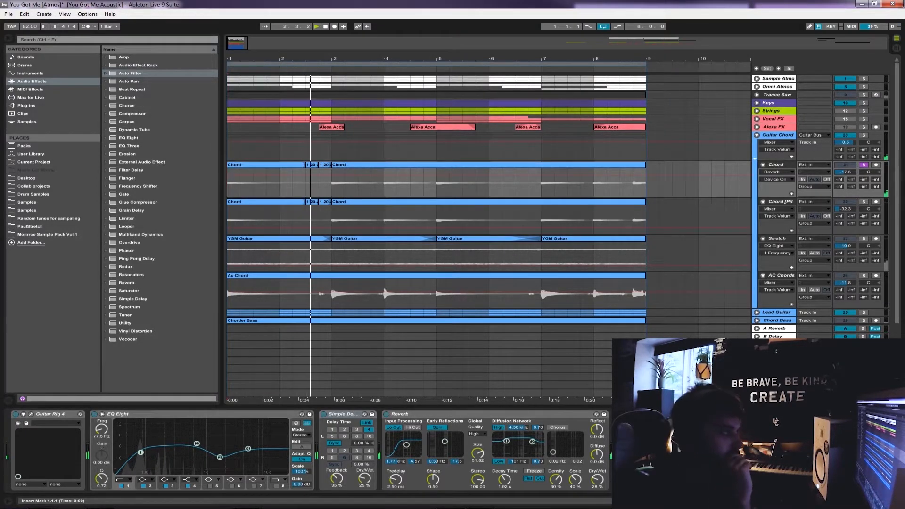
pyautogui.press('space')
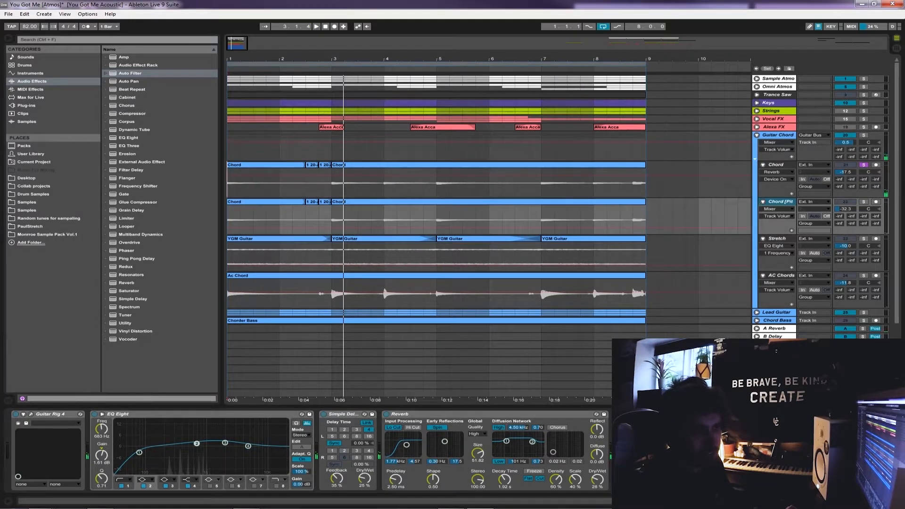
# Solo the pitched Chord track below Chord and select its clips from bar 1 to bar 9
pyautogui.click(863, 201)
pyautogui.press('Home')
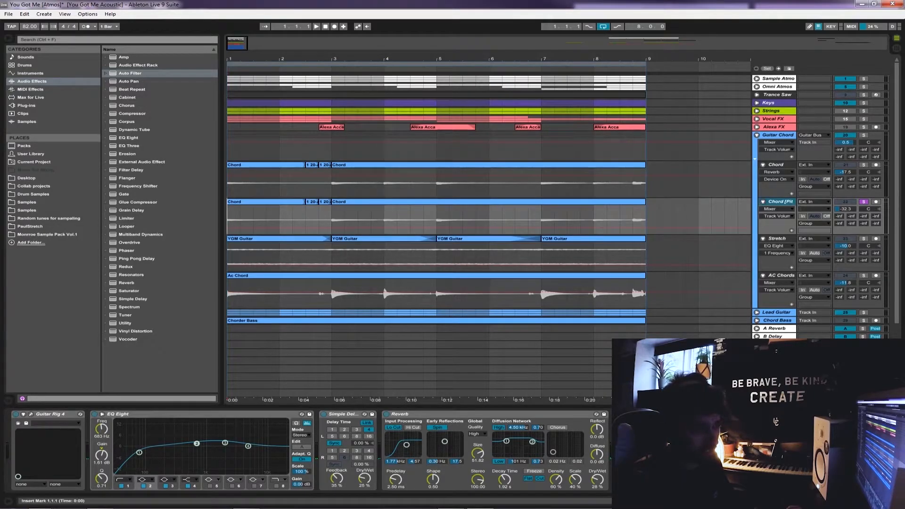
pyautogui.moveTo(306, 222); pyautogui.dragTo(645, 221)
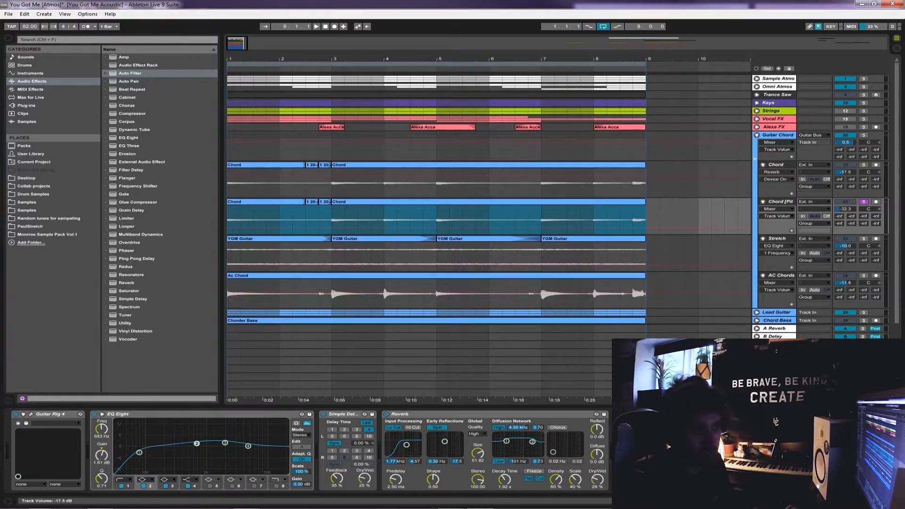
# Play the pitched Chord track in solo from bar 1, skipping ahead to bars 4 and 5
pyautogui.press('Home')
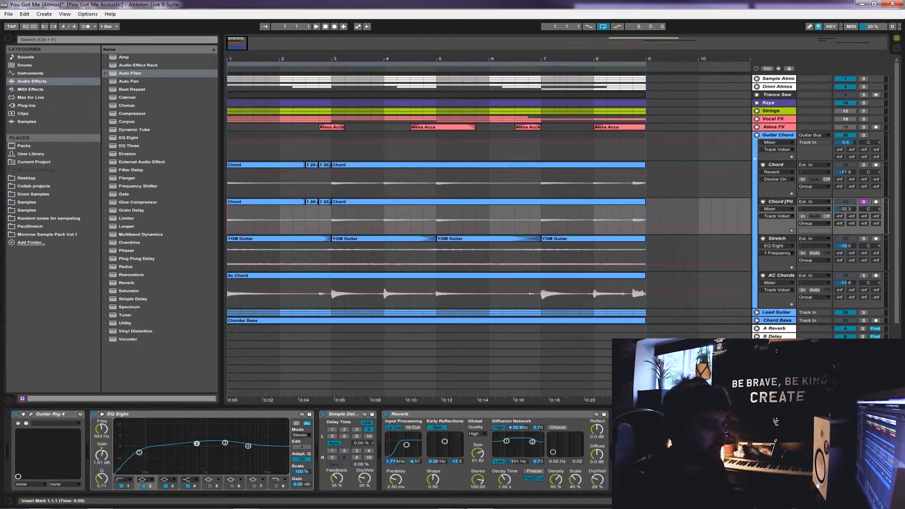
pyautogui.press('space')
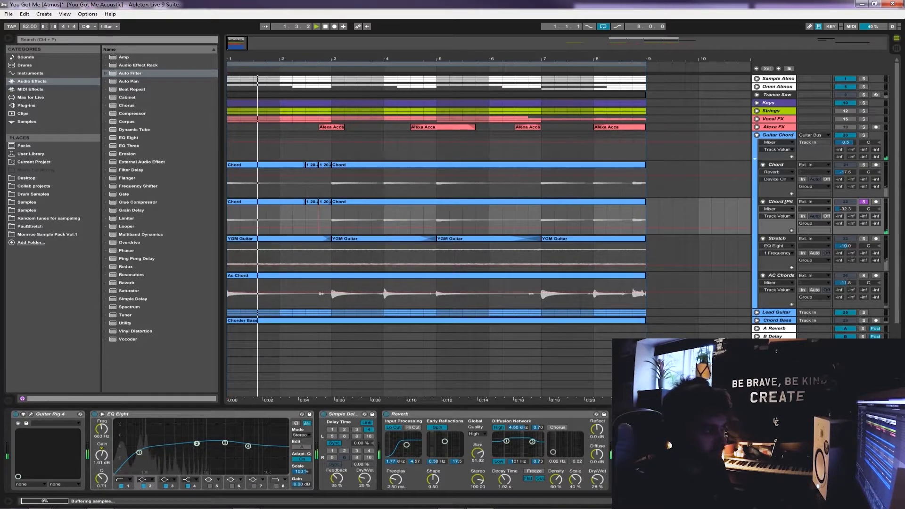
pyautogui.press('Right')
pyautogui.press('space')
pyautogui.press('space')
pyautogui.press('Right')
pyautogui.press('Right')
pyautogui.press('Right')
pyautogui.press('Right')
pyautogui.press('space')
pyautogui.press('space')
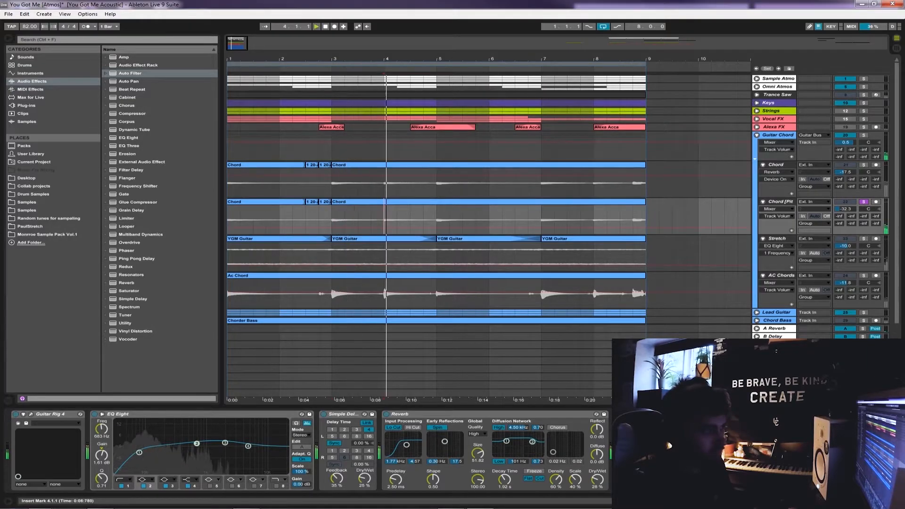
pyautogui.click(437, 219)
pyautogui.press('space')
pyautogui.press('space')
# Solo the Chord track together with its pitched copy and play both from bars 7, 8 and 8.4
pyautogui.click(541, 220)
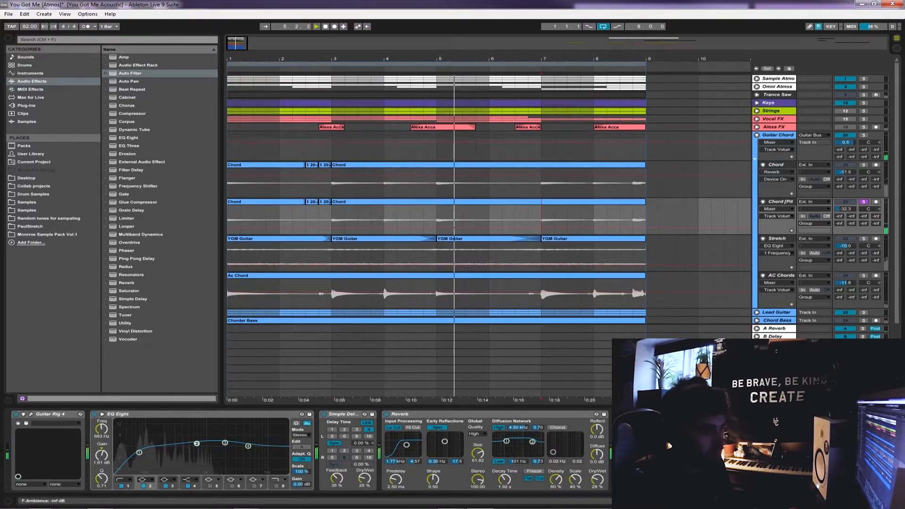
pyautogui.keyDown('ctrl'); pyautogui.click(863, 165); pyautogui.keyUp('ctrl')
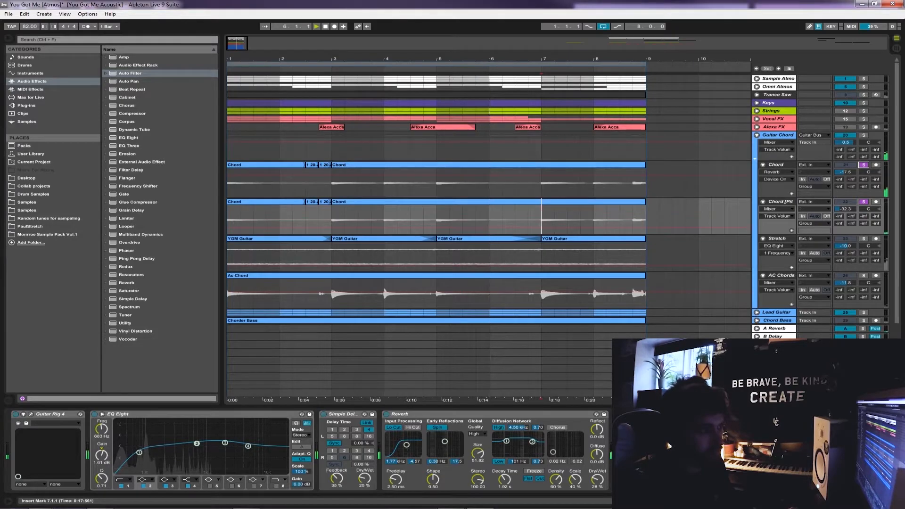
pyautogui.press('space')
pyautogui.press('space')
pyautogui.press('Right')
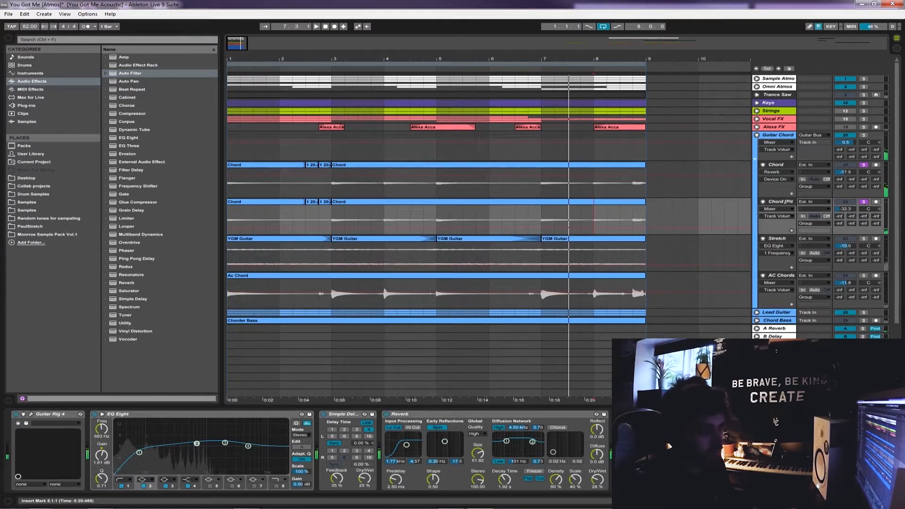
pyautogui.press('space')
pyautogui.click(633, 219)
pyautogui.press('space')
pyautogui.press('space')
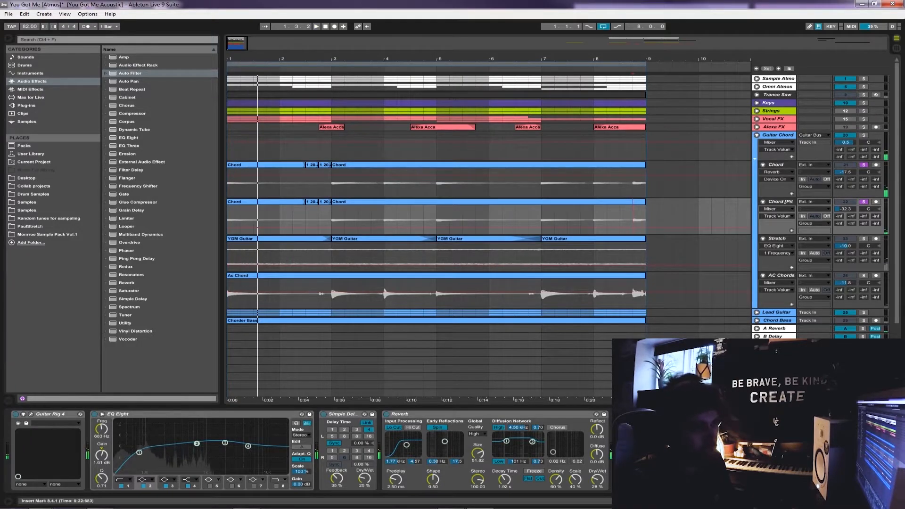
# Listen to the pitched Chord track alone from bar 3 and solo the Chord track alongside it again
pyautogui.click(863, 202)
pyautogui.click(863, 202)
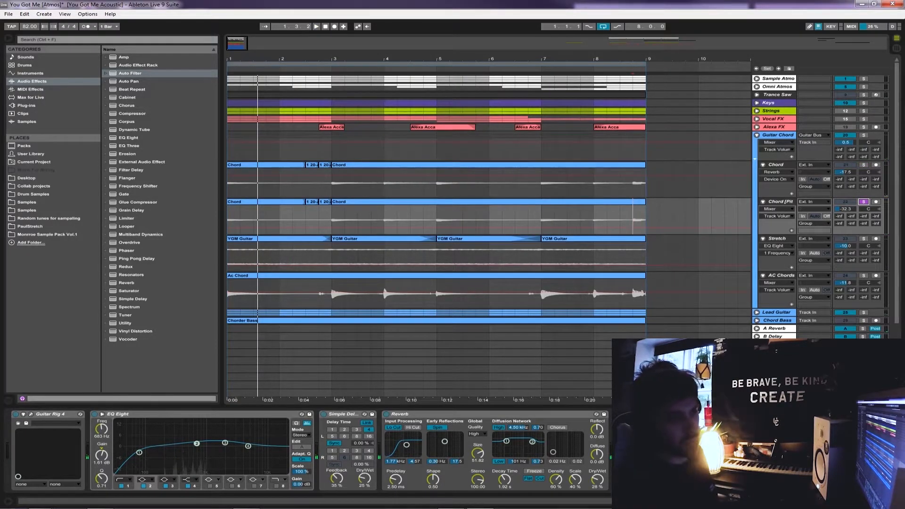
pyautogui.click(332, 220)
pyautogui.press('space')
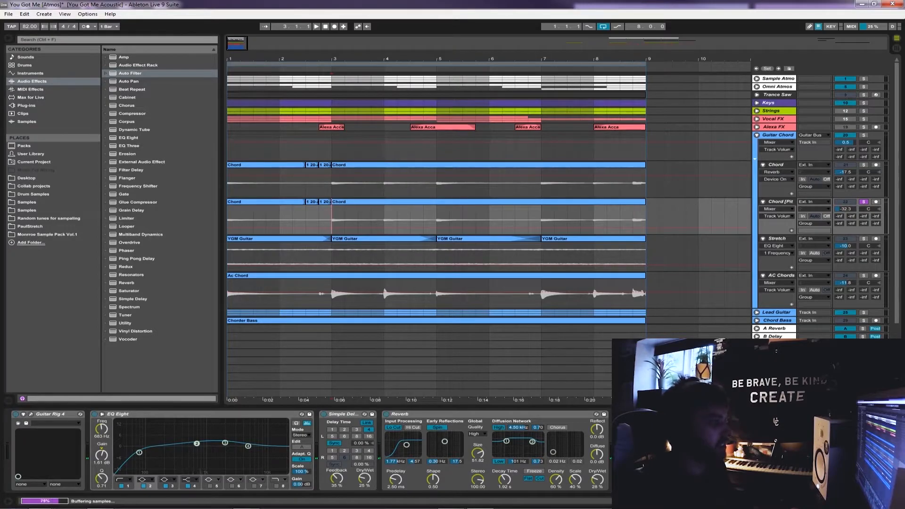
pyautogui.keyDown('ctrl'); pyautogui.click(863, 165); pyautogui.keyUp('ctrl')
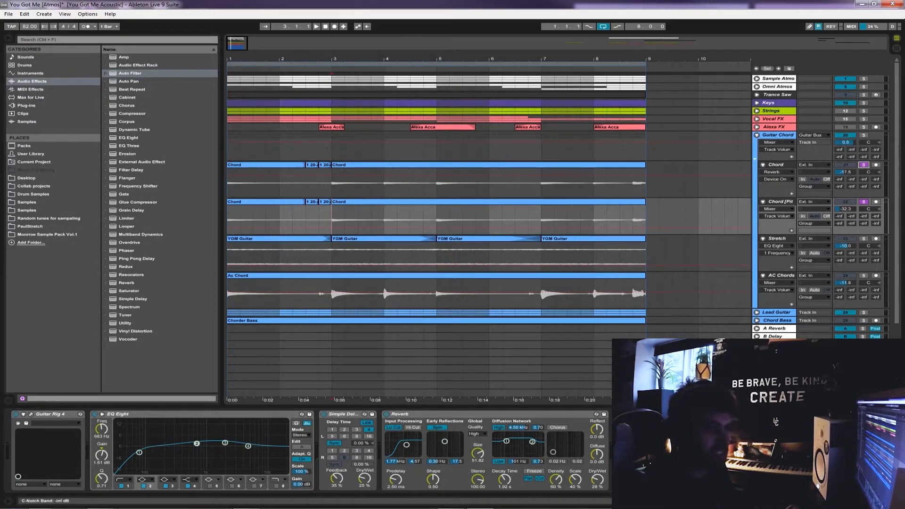
# Solo the Stretch track and select its YGM Guitar clips from bar 1 to bar 9
pyautogui.scroll(-1, 562, 200)
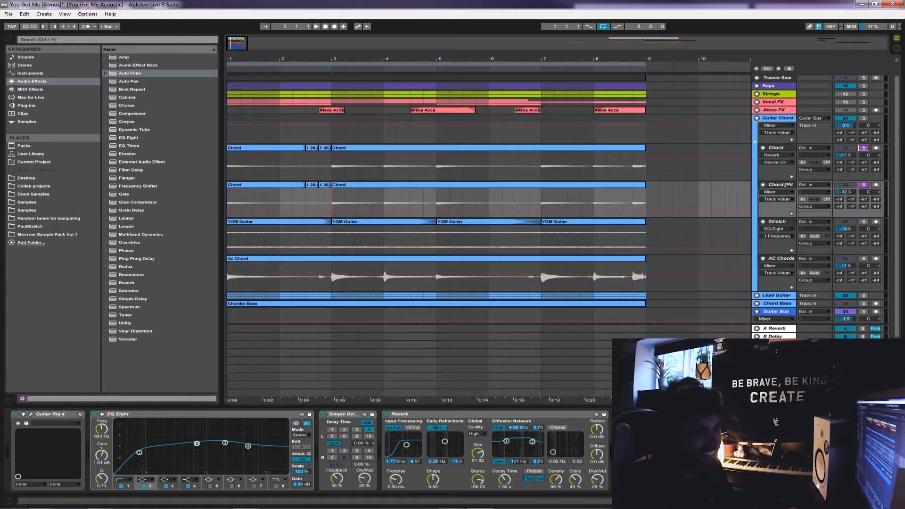
pyautogui.click(646, 239)
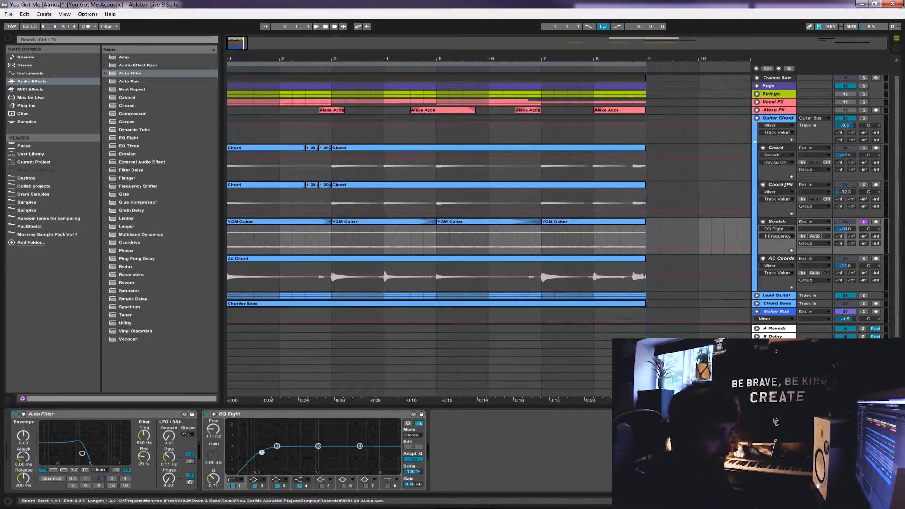
pyautogui.press('Home')
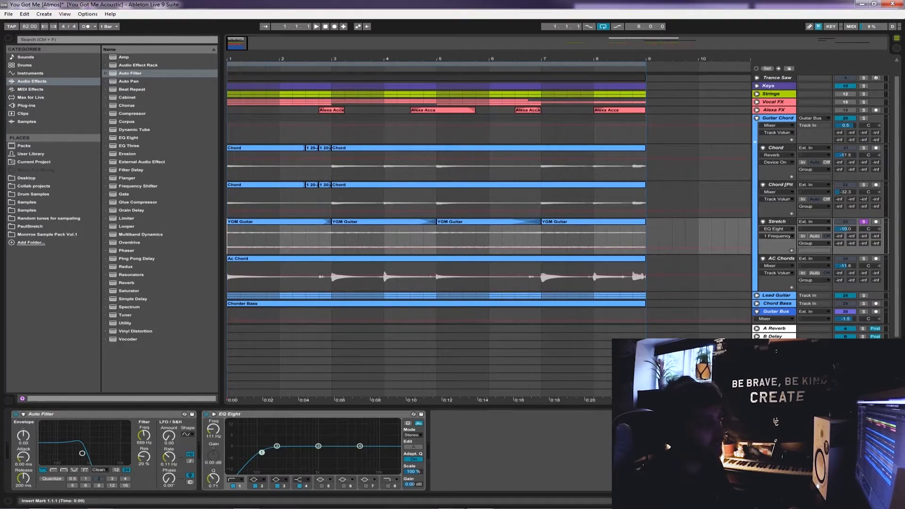
pyautogui.moveTo(228, 202); pyautogui.dragTo(239, 202)
pyautogui.moveTo(646, 239); pyautogui.dragTo(228, 239)
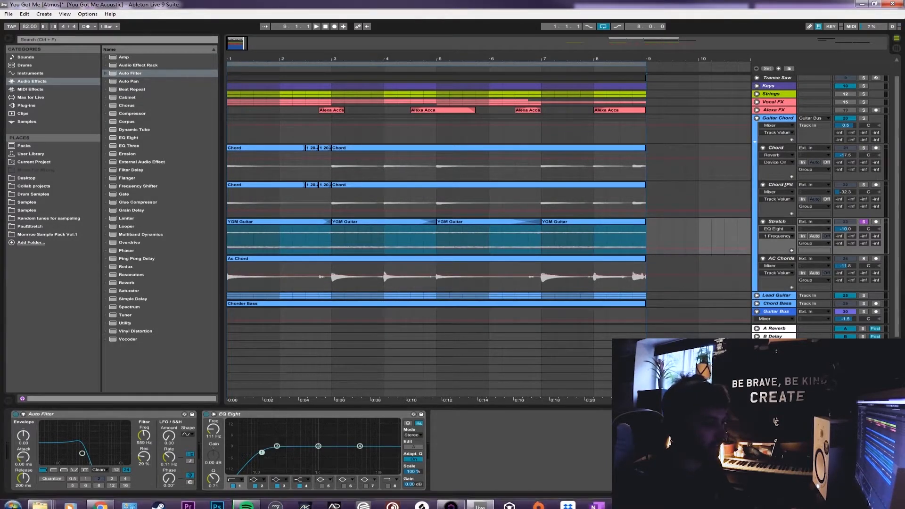
# Switch to Paul's Extreme Sound Stretch and look at its Write to file options for Guitar.wav
pyautogui.click(479, 499)
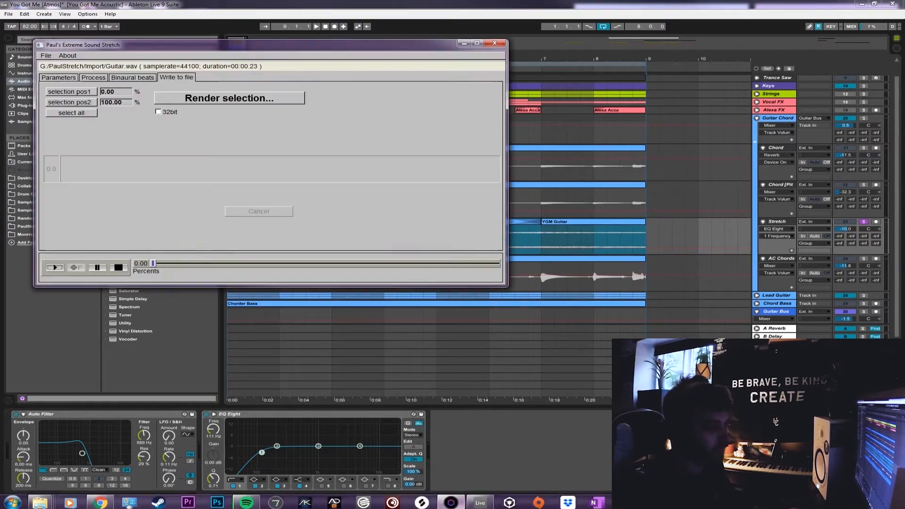
pyautogui.moveTo(283, 45); pyautogui.dragTo(372, 51)
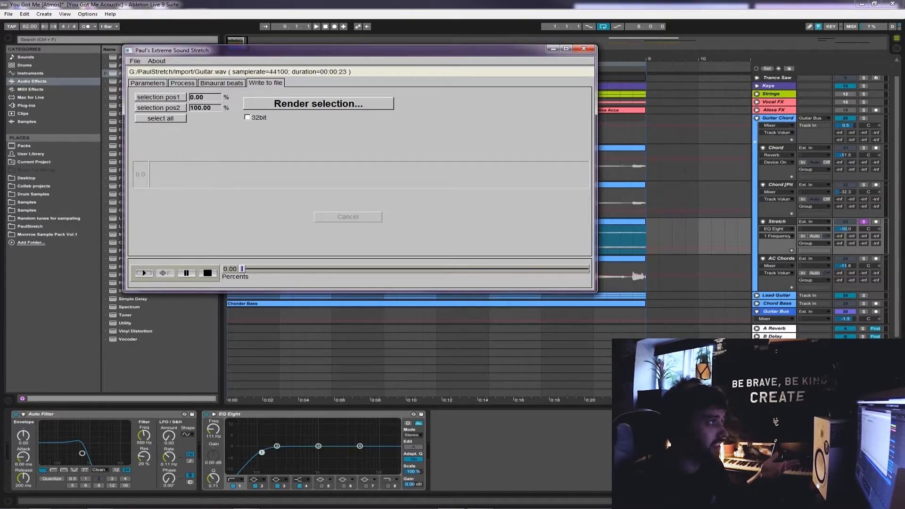
pyautogui.click(135, 61)
pyautogui.moveTo(156, 61)
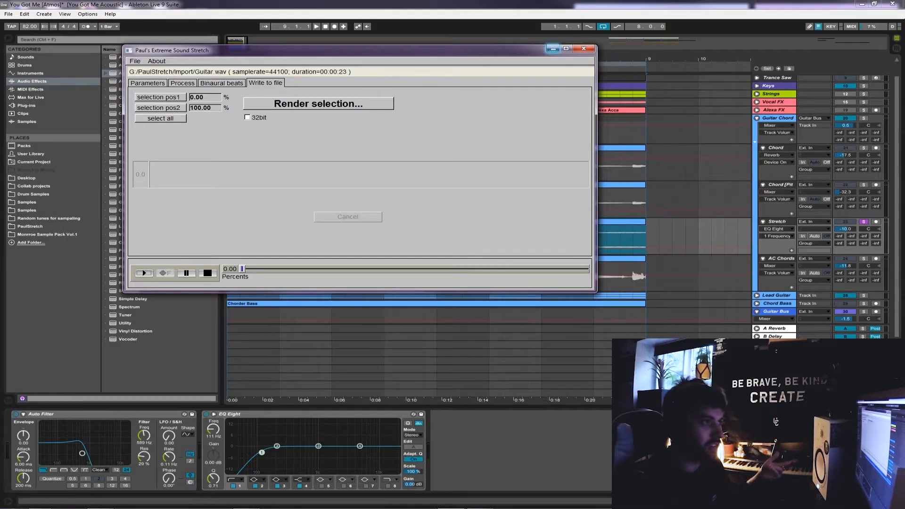
# Return to Ableton Live's arrangement and play the Chord track in solo from bar 1
pyautogui.click(553, 48)
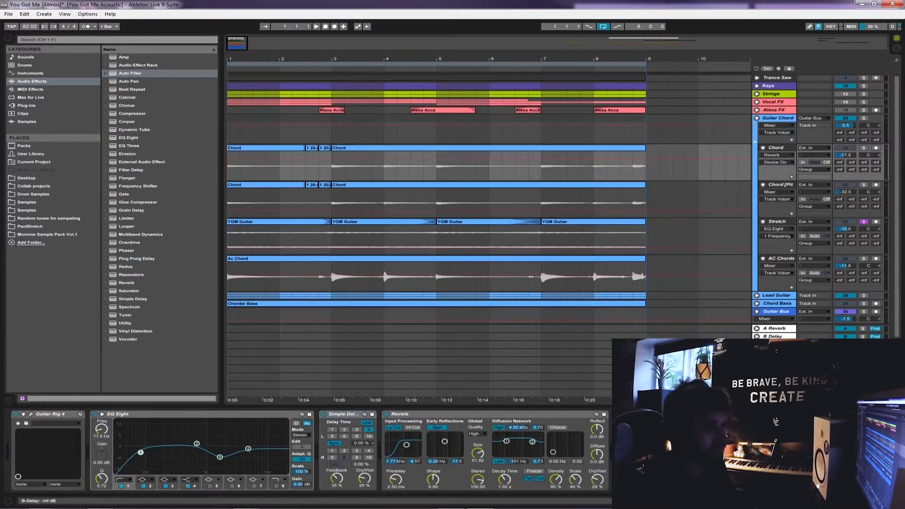
pyautogui.press('space')
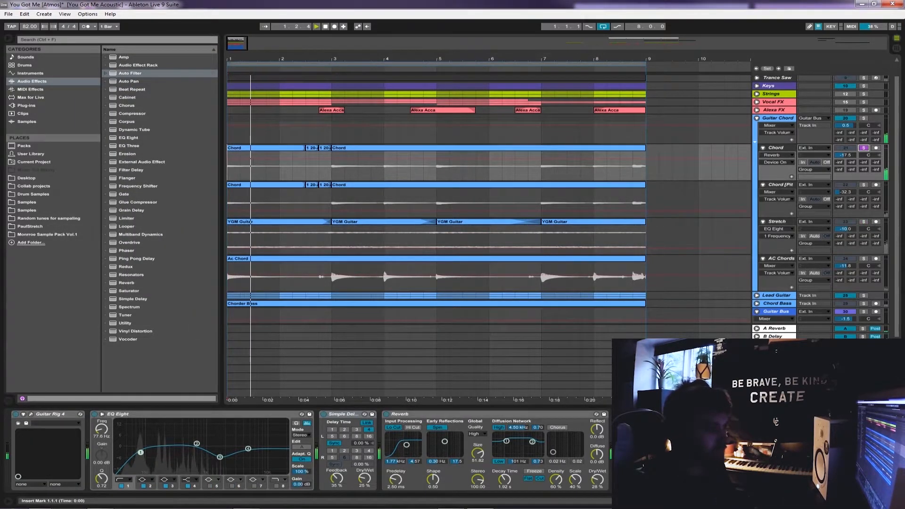
# Place the last YGM Guitar clip as a copy at about bar 18 on the Stretch track and extend it to full length
pyautogui.click(584, 222)
pyautogui.moveTo(471, 59); pyautogui.dragTo(471, 29)
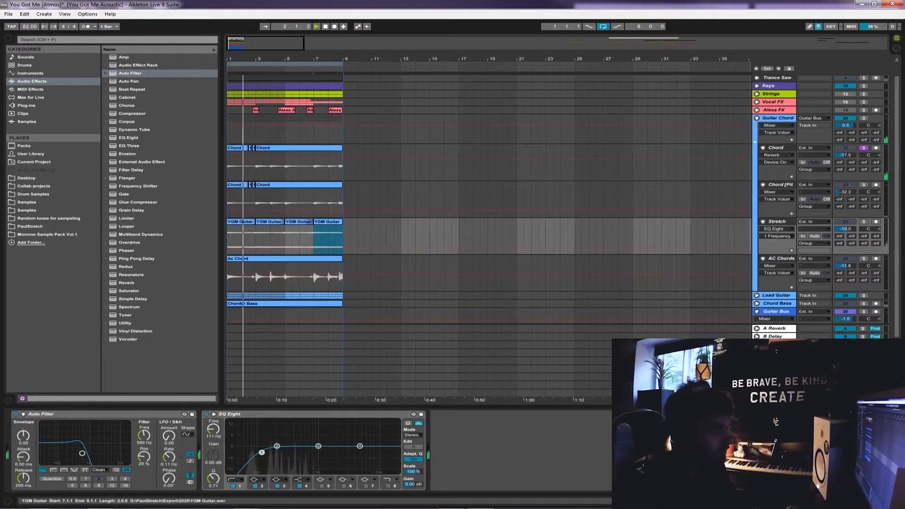
pyautogui.moveTo(328, 221); pyautogui.dragTo(480, 221)
pyautogui.moveTo(538, 222); pyautogui.dragTo(769, 222)
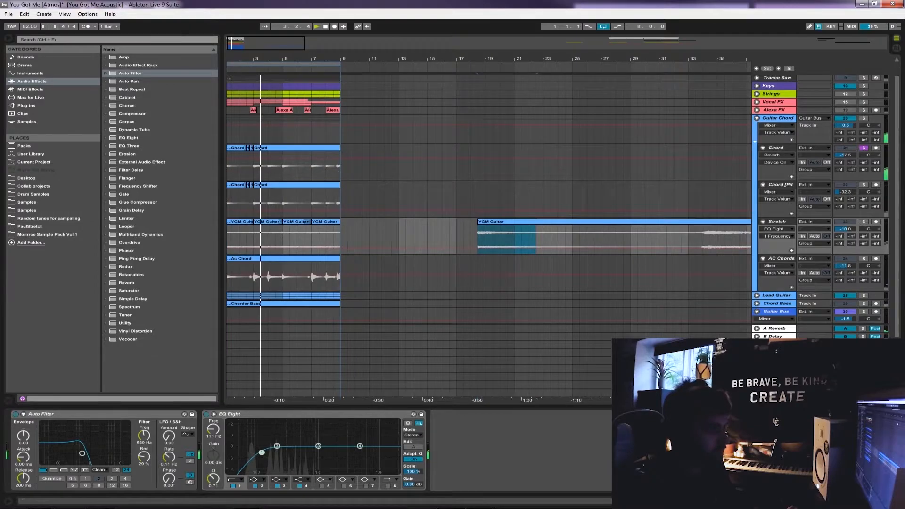
pyautogui.moveTo(663, 59); pyautogui.dragTo(562, 40)
pyautogui.moveTo(485, 221); pyautogui.dragTo(609, 221)
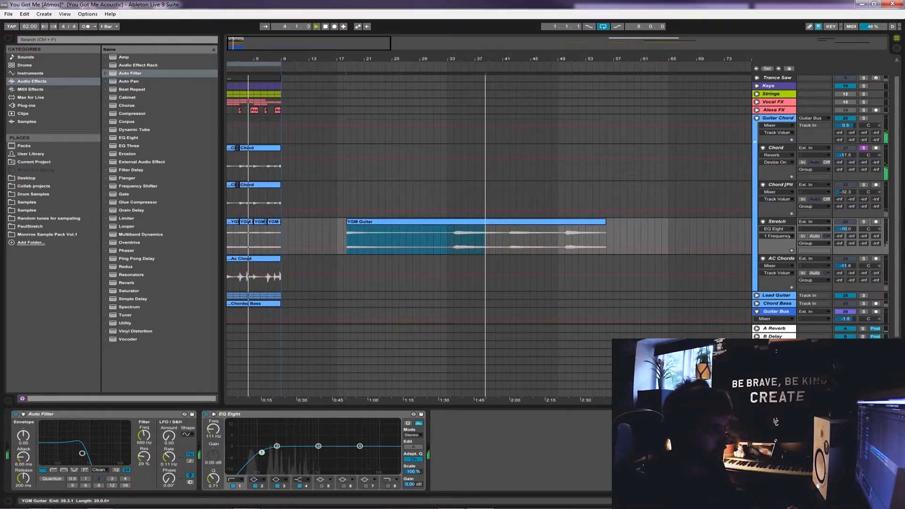
# Solo the Stretch track, group its Auto Filter and EQ Eight into an audio effect rack, and switch the rack off
pyautogui.click(309, 240)
pyautogui.press('space')
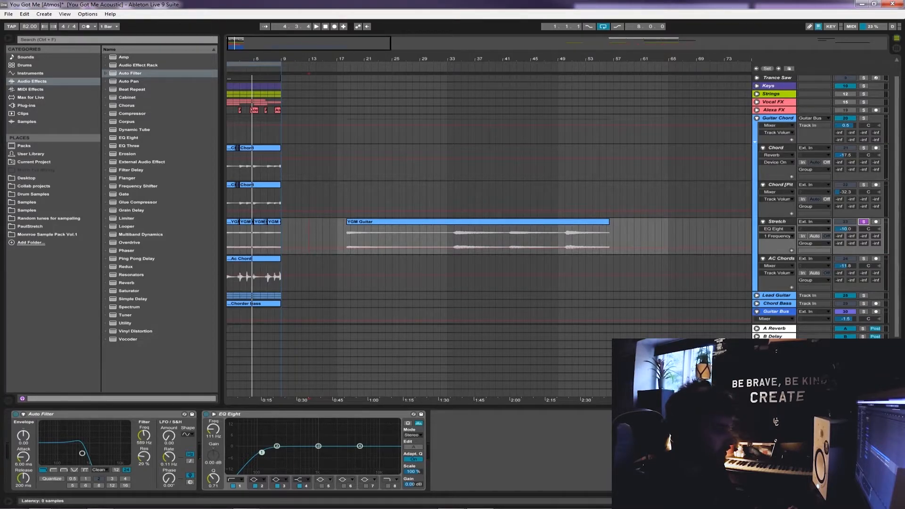
pyautogui.hotkey('ctrl', 'g')
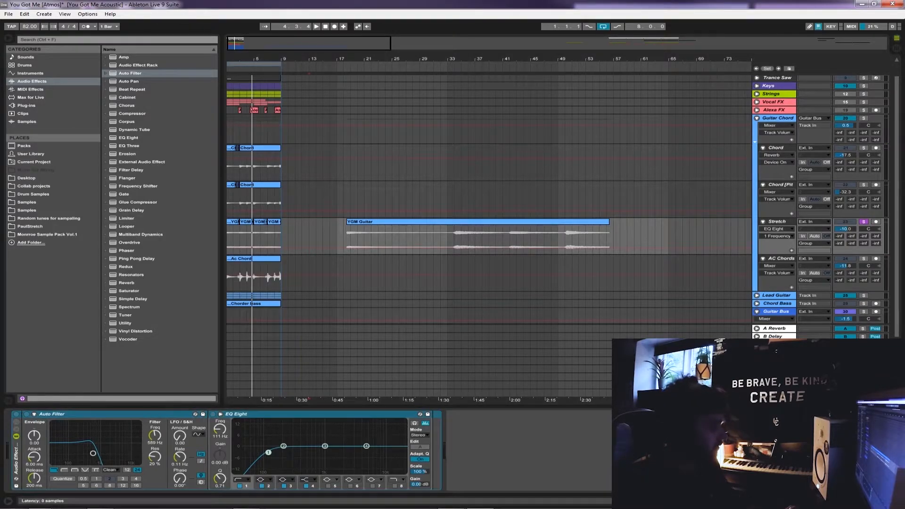
pyautogui.click(16, 413)
# Move the long YGM Guitar clip to start at bar 17 and play it from there
pyautogui.moveTo(362, 222); pyautogui.dragTo(352, 221)
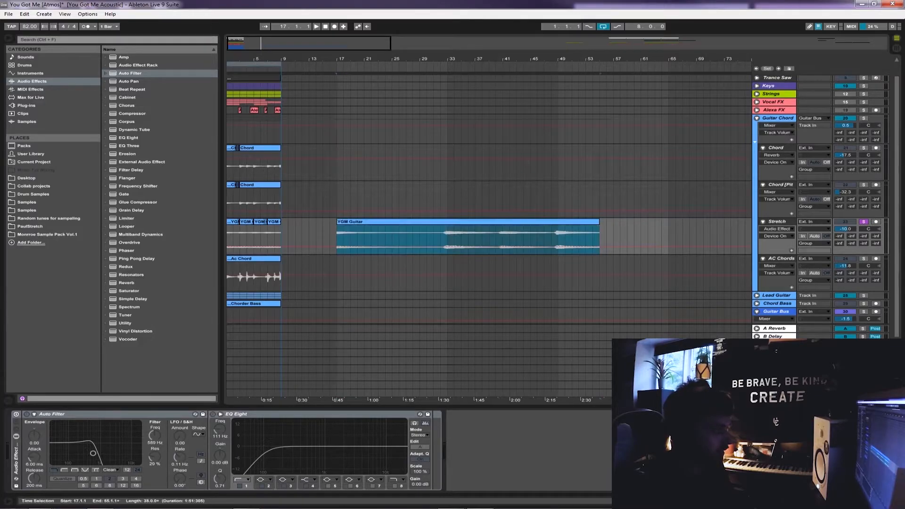
pyautogui.click(338, 238)
pyautogui.press('space')
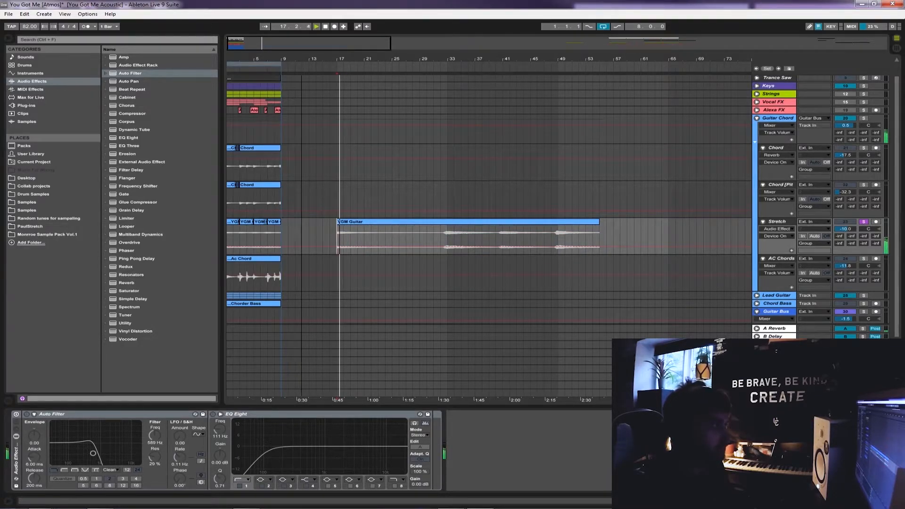
pyautogui.moveTo(296, 58); pyautogui.dragTo(297, 81)
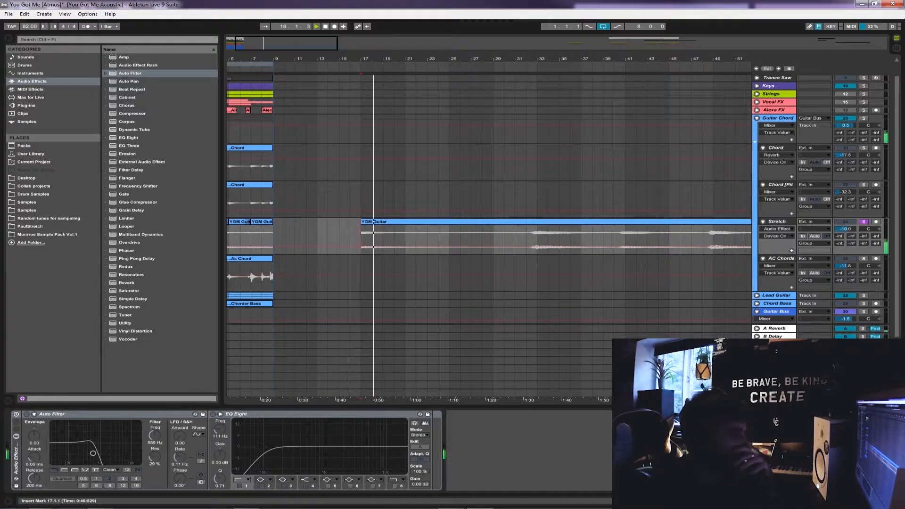
# Listen to the long YGM Guitar clip from bars 32, 33, 41 and 49
pyautogui.click(526, 237)
pyautogui.press('space')
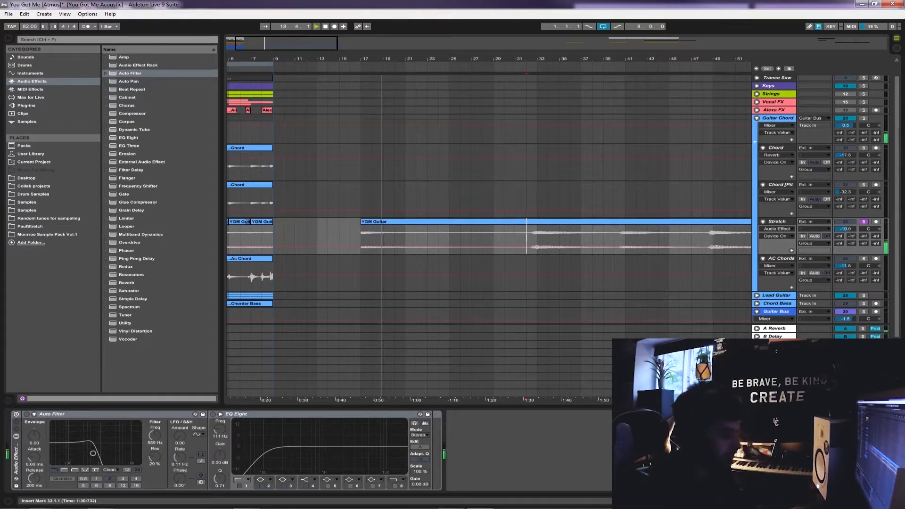
pyautogui.press('space')
pyautogui.click(537, 238)
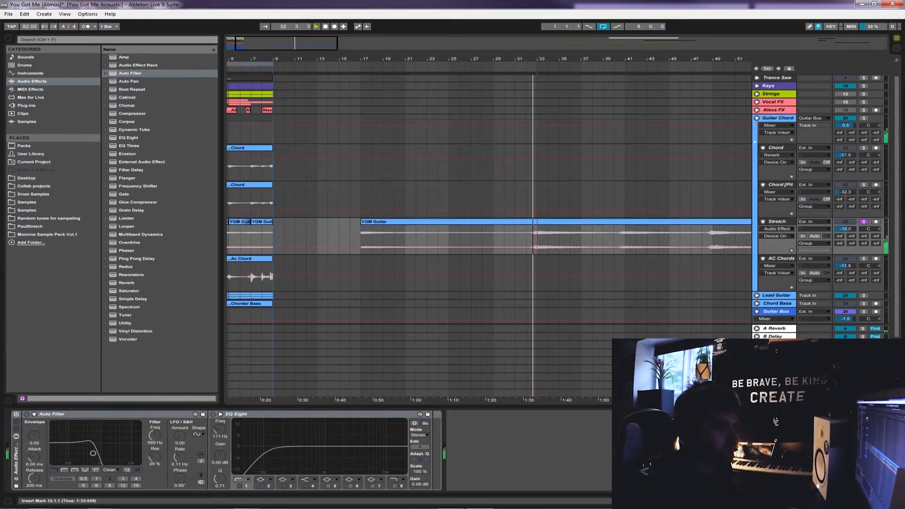
pyautogui.click(625, 237)
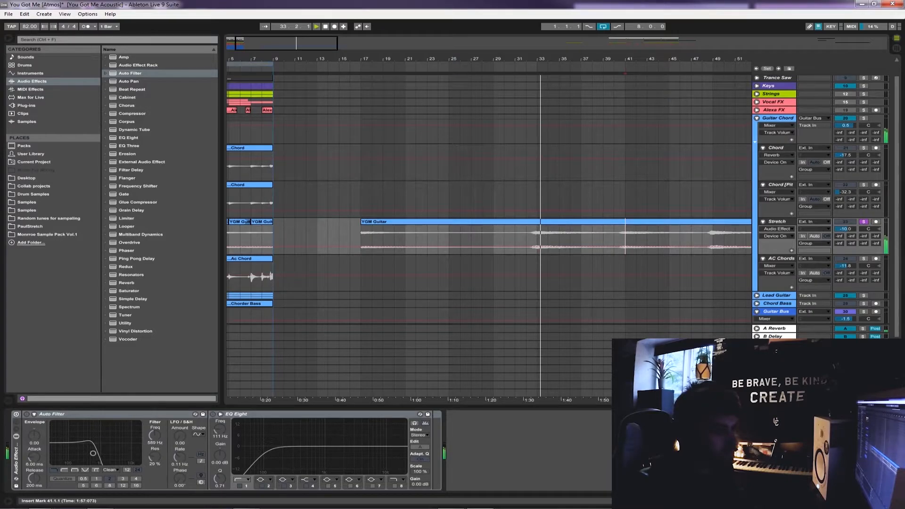
pyautogui.press('space')
pyautogui.press('space')
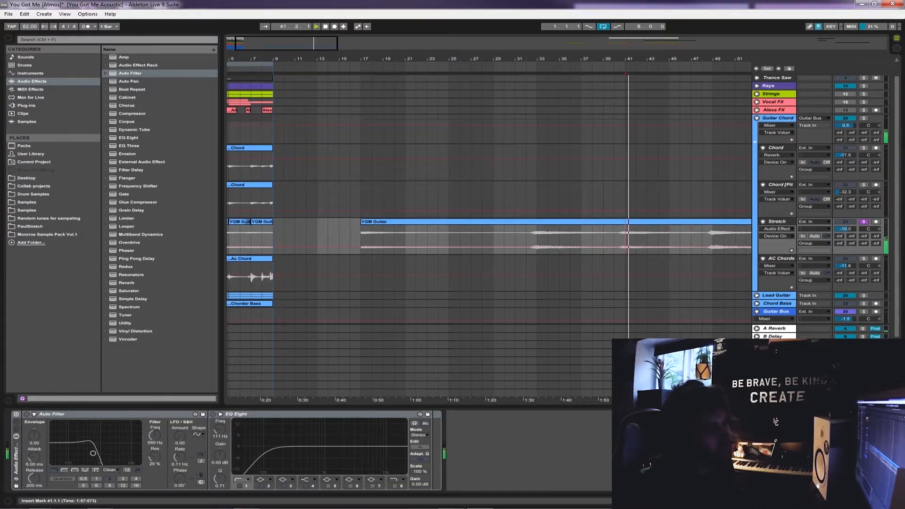
pyautogui.scroll(3, 730, 237)
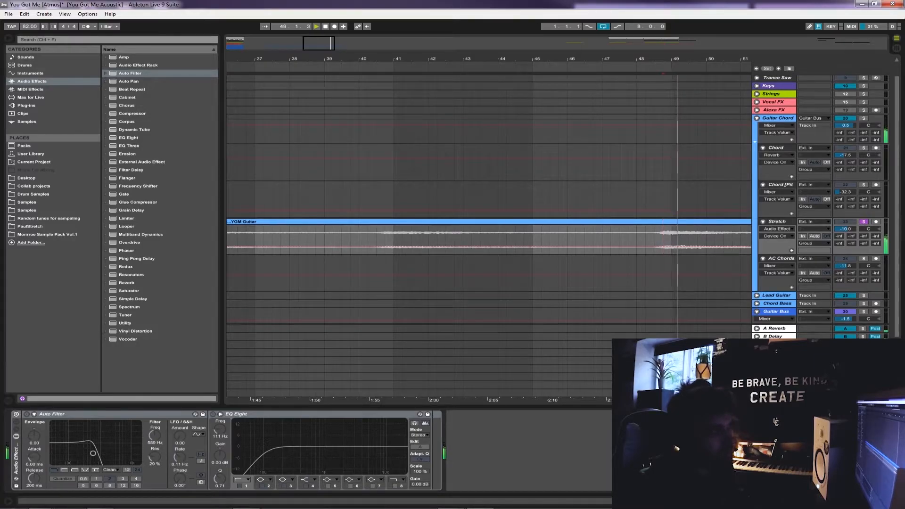
pyautogui.press('space')
# Compare the short YGM Guitar clips in bars 1 to 9 with the long clip and set the insert marker at 19.3.1
pyautogui.press('-')
pyautogui.press('-')
pyautogui.press('-')
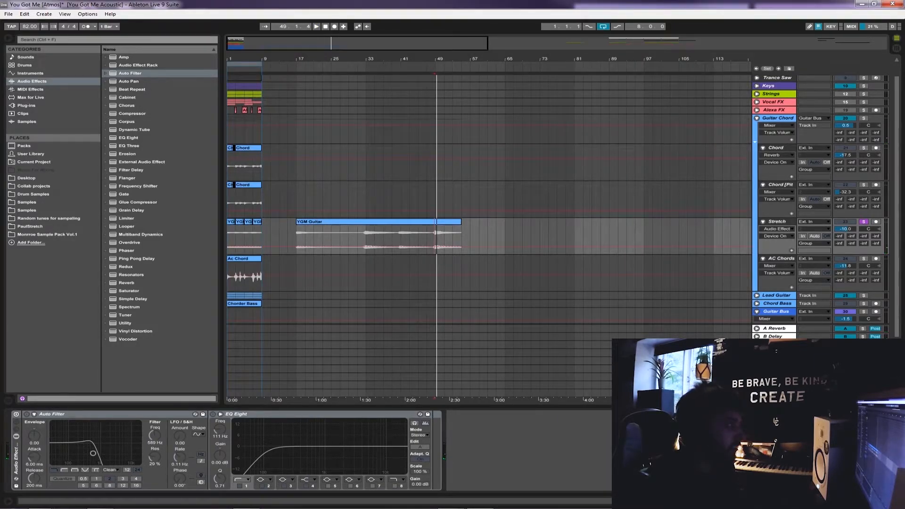
pyautogui.click(245, 235)
pyautogui.press('+')
pyautogui.press('+')
pyautogui.press('+')
pyautogui.press('+')
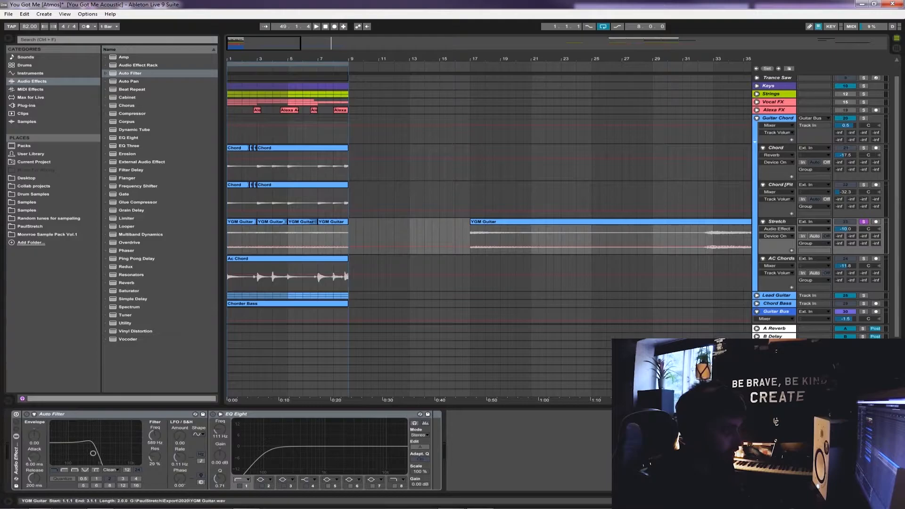
pyautogui.click(241, 221)
pyautogui.keyDown('shift'); pyautogui.click(333, 222); pyautogui.keyUp('shift')
pyautogui.click(470, 239)
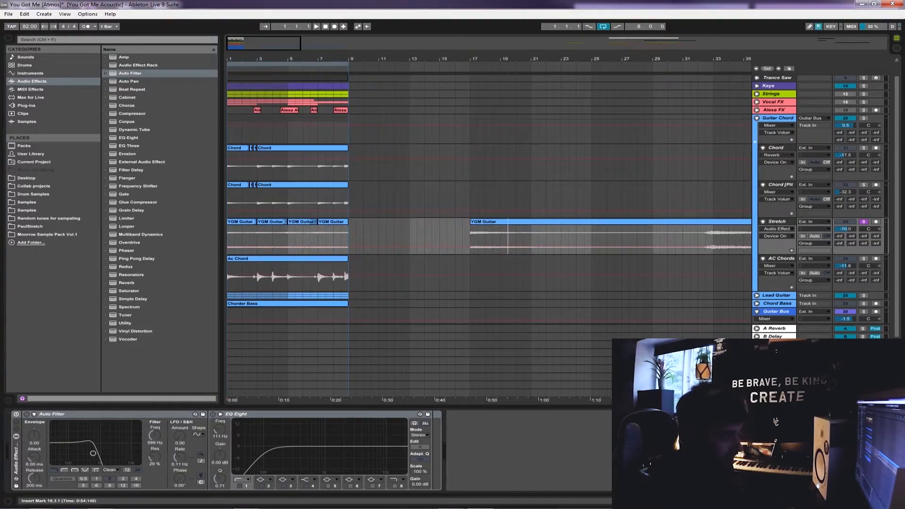
# Switch the Stretch track's effect rack back on and play the short YGM Guitar clips from bar 1
pyautogui.moveTo(507, 237)
pyautogui.mouseDown()
pyautogui.moveTo(545, 238)
pyautogui.moveTo(501, 239)
pyautogui.mouseUp()
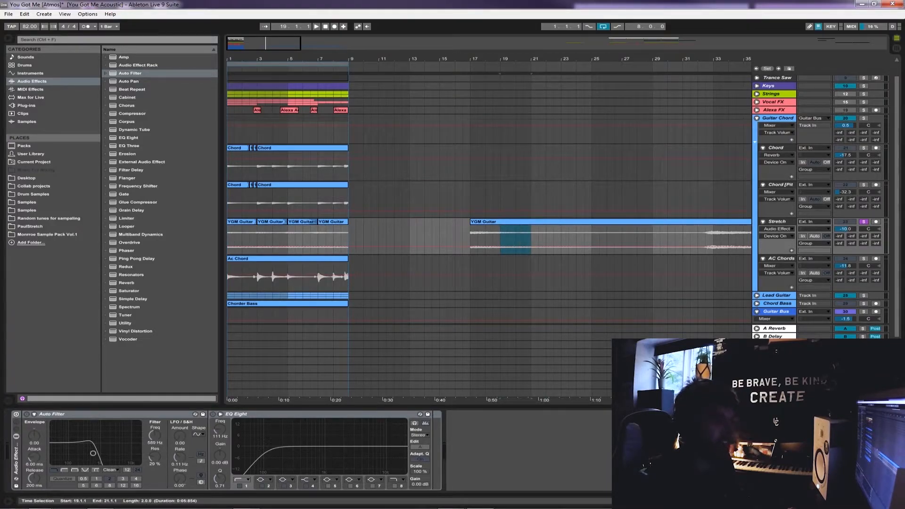
pyautogui.click(229, 239)
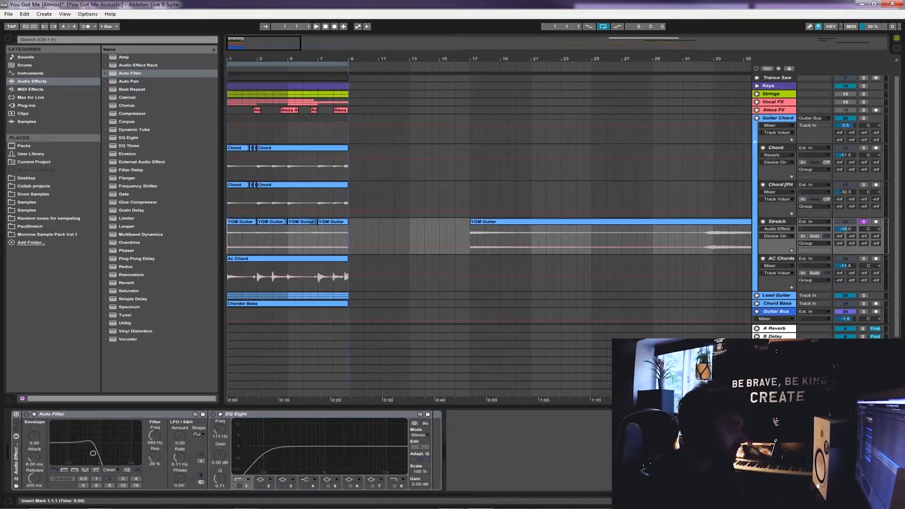
pyautogui.press('+')
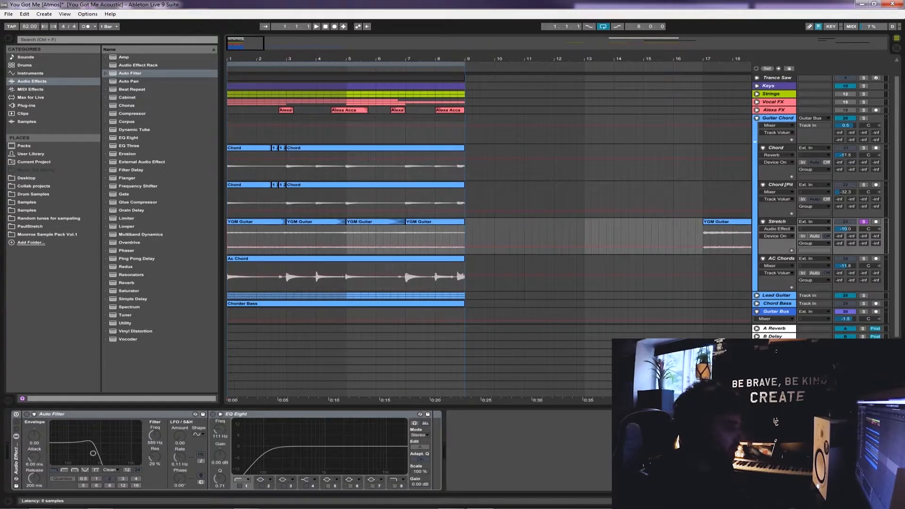
pyautogui.click(16, 414)
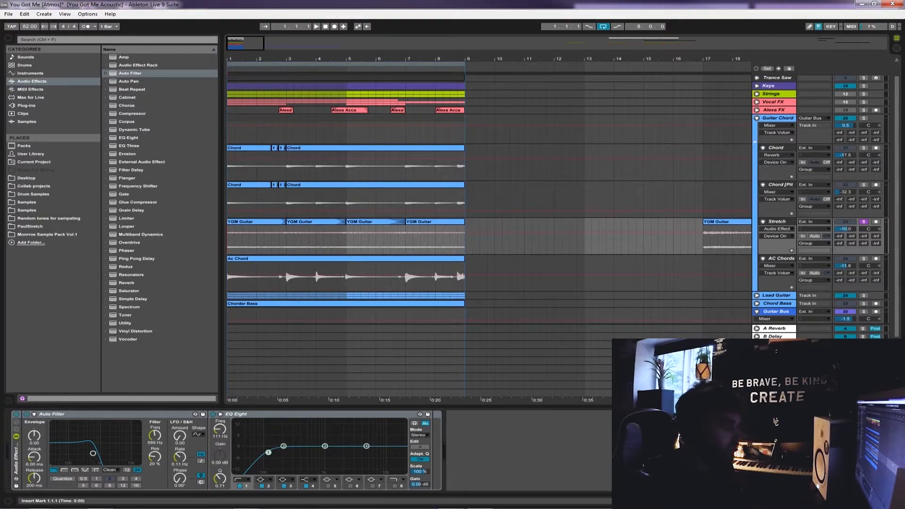
pyautogui.press('space')
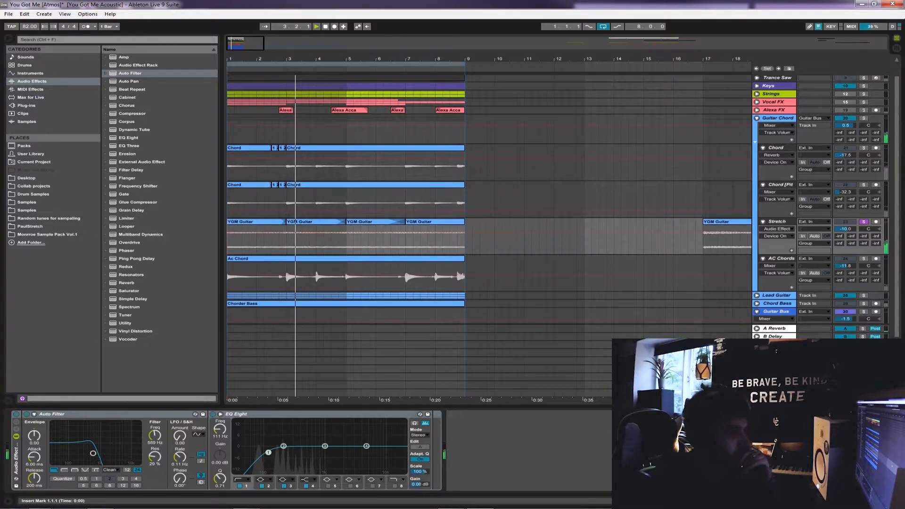
pyautogui.press('space')
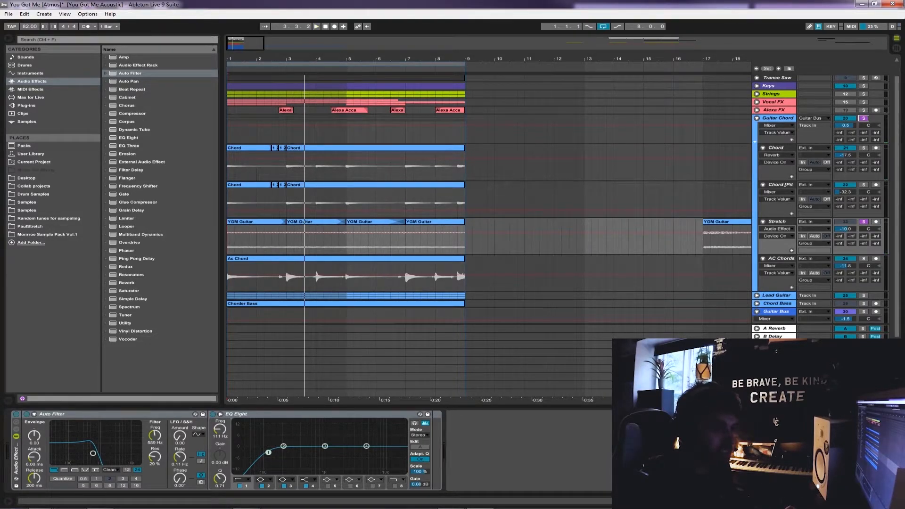
# Solo the Guitar Chord group with the AC Chords track muted and listen to it from bar 1
pyautogui.click(780, 184)
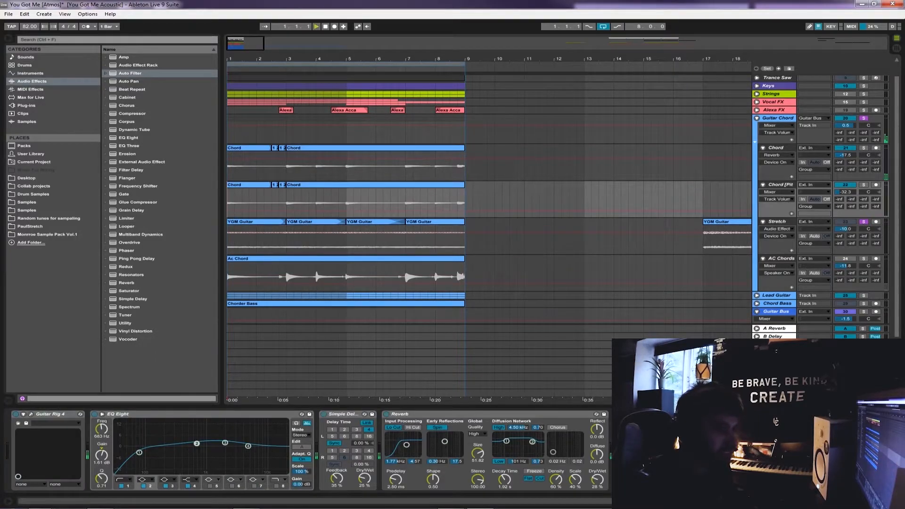
pyautogui.press('space')
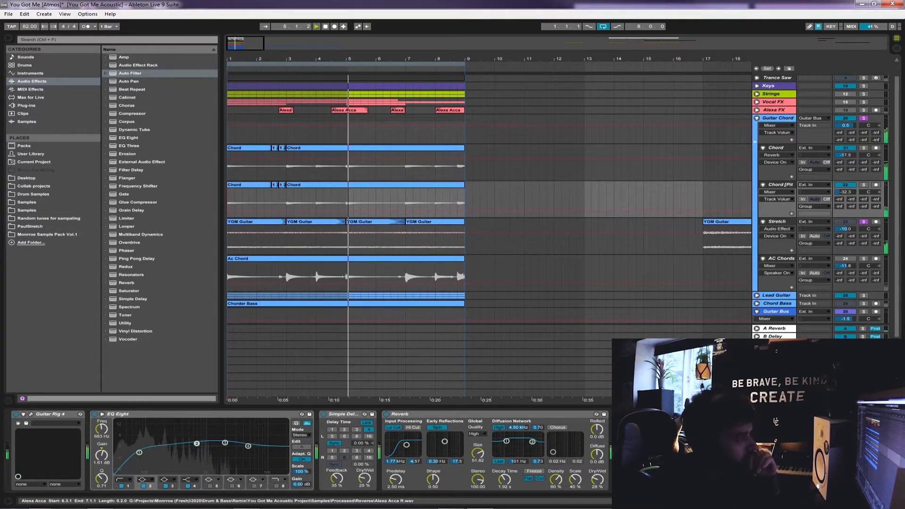
pyautogui.press('space')
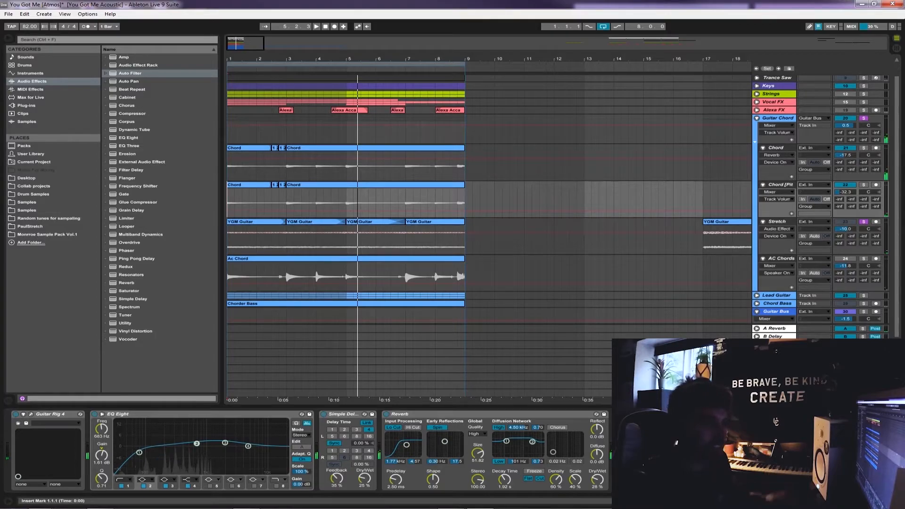
# Review the Stretch track's long YGM Guitar clip around bar 39 and return the insert marker to 1.1.1
pyautogui.click(777, 222)
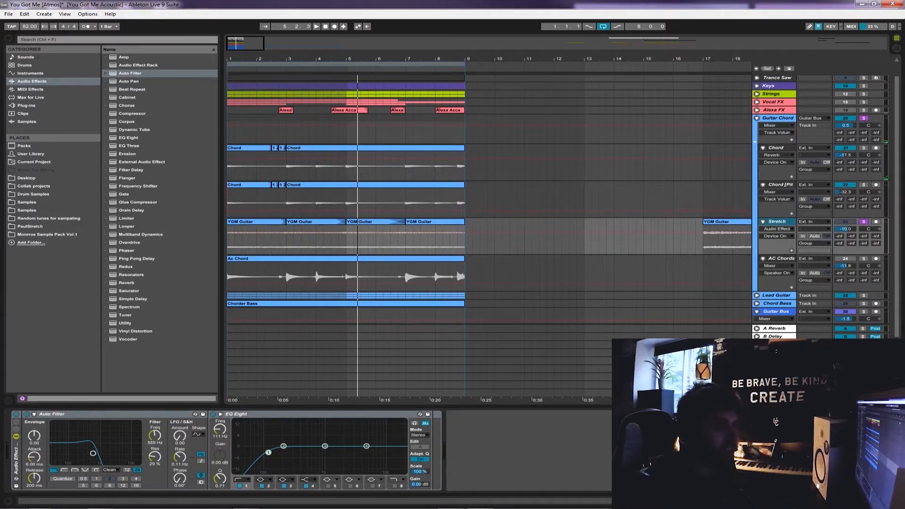
pyautogui.moveTo(566, 59); pyautogui.dragTo(513, 29)
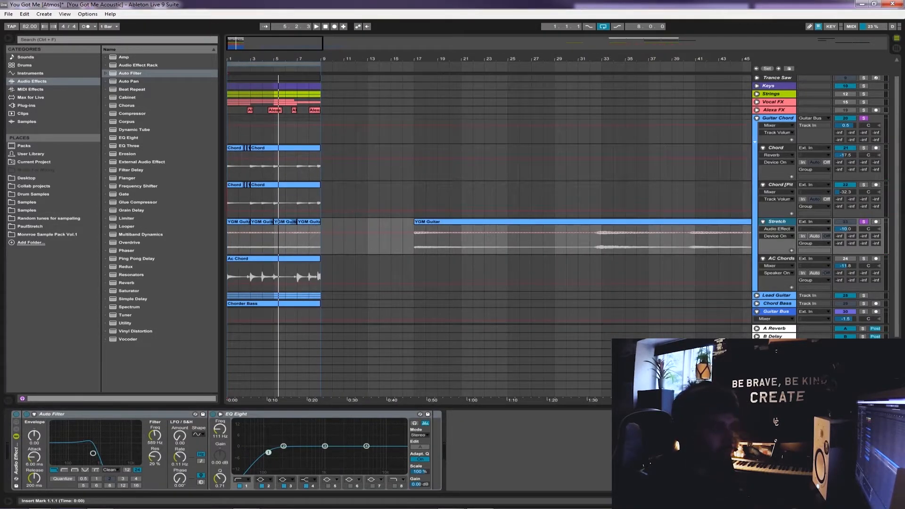
pyautogui.click(672, 238)
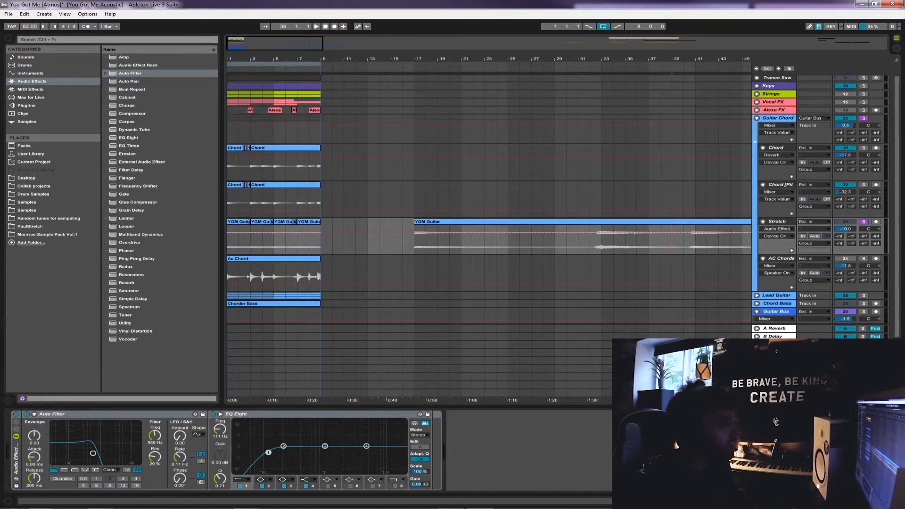
pyautogui.moveTo(236, 59); pyautogui.dragTo(236, 118)
pyautogui.click(228, 239)
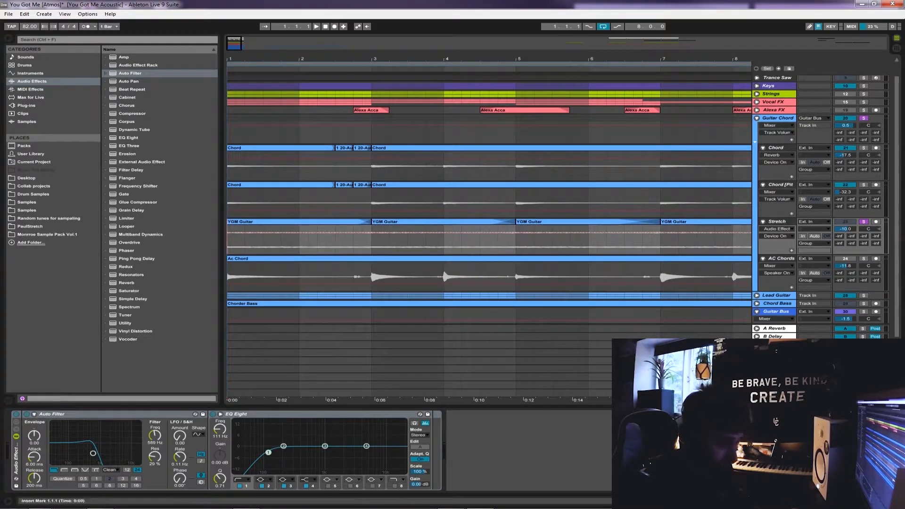
# Unmute and solo the AC Chords track and examine the Ac Chord clip's passage from 2.4.1 to 3.1.1
pyautogui.click(778, 266)
pyautogui.click(780, 258)
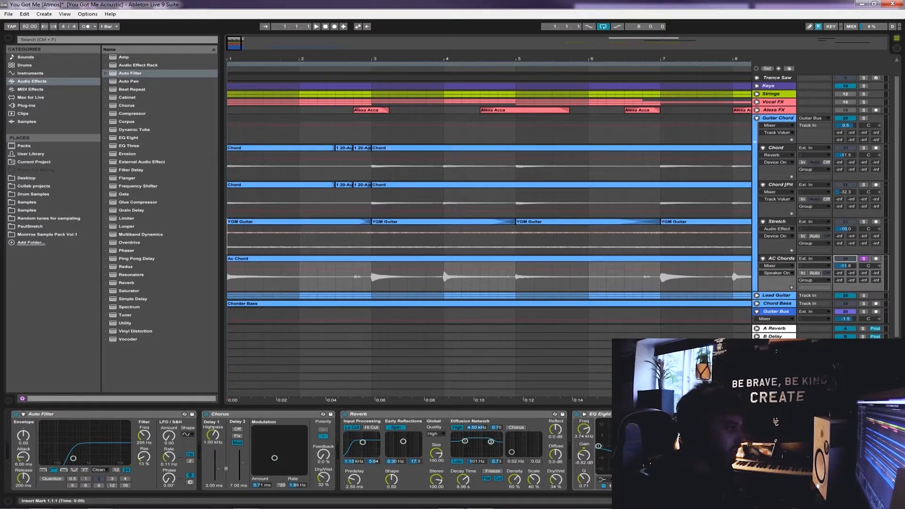
pyautogui.click(228, 276)
pyautogui.moveTo(319, 58)
pyautogui.mouseDown()
pyautogui.moveTo(320, 41)
pyautogui.moveTo(319, 52)
pyautogui.mouseUp()
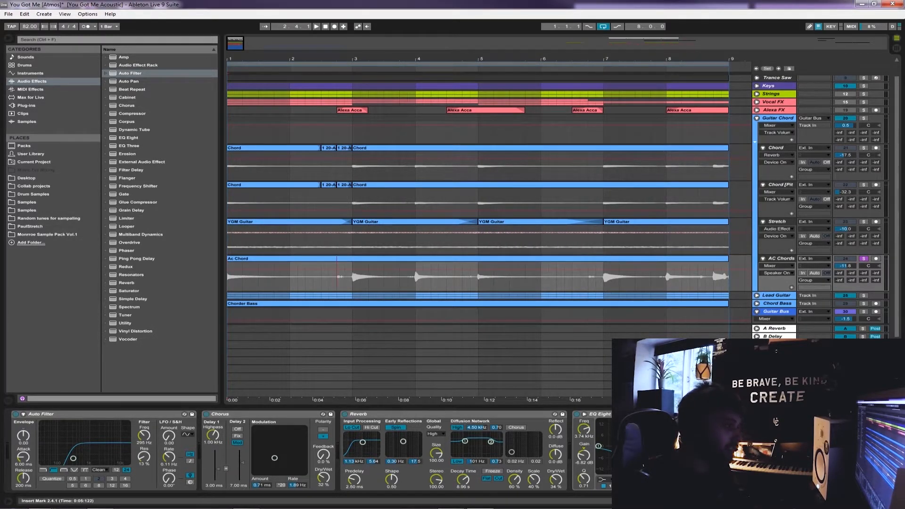
pyautogui.moveTo(338, 278); pyautogui.dragTo(351, 278)
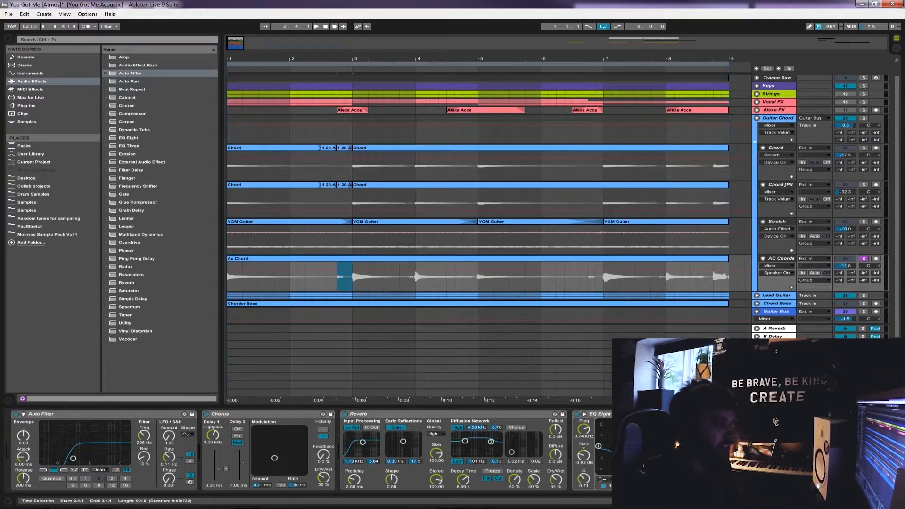
pyautogui.click(346, 258)
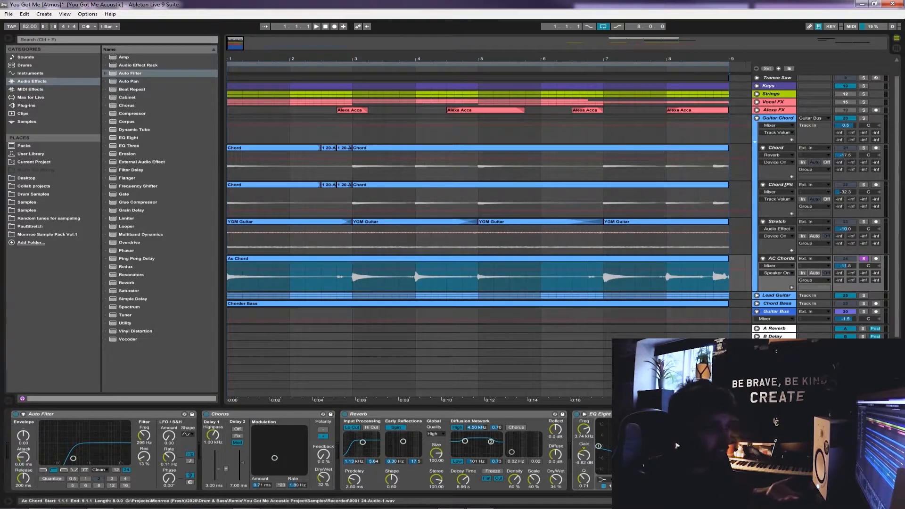
# Group the AC Chords effects into an audio effect rack, switch it off, and listen to the dry Ac Chord clip from bar 1
pyautogui.click(228, 276)
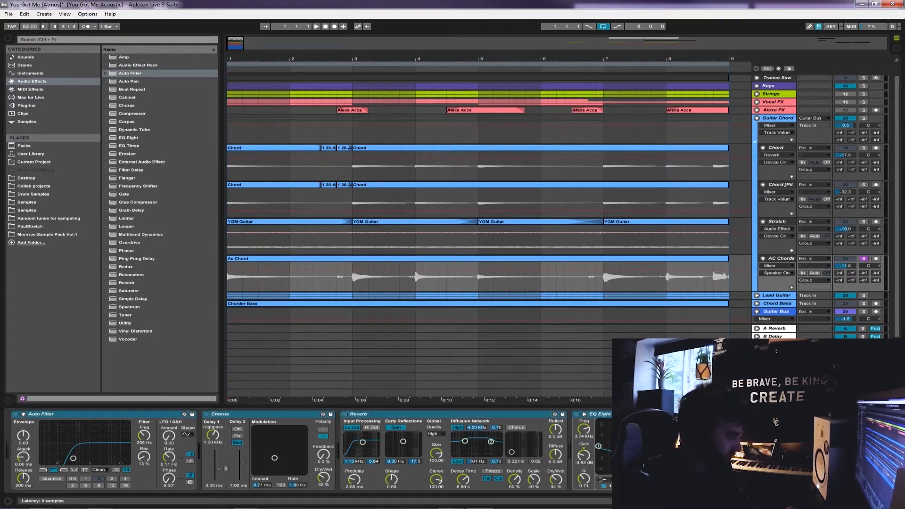
pyautogui.press('space')
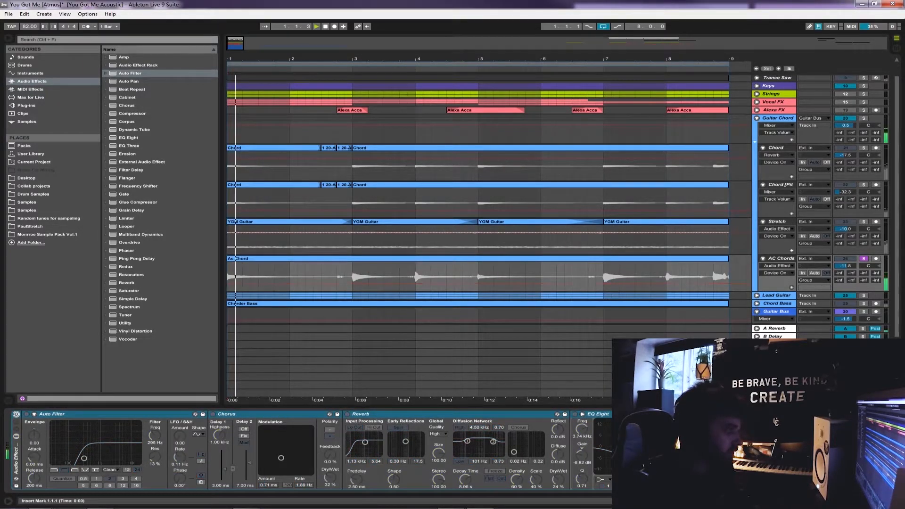
pyautogui.click(337, 278)
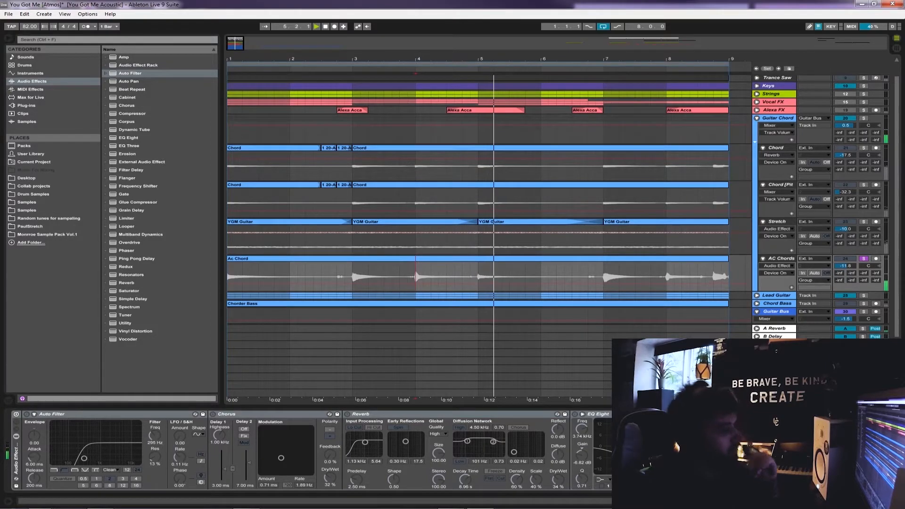
pyautogui.press('space')
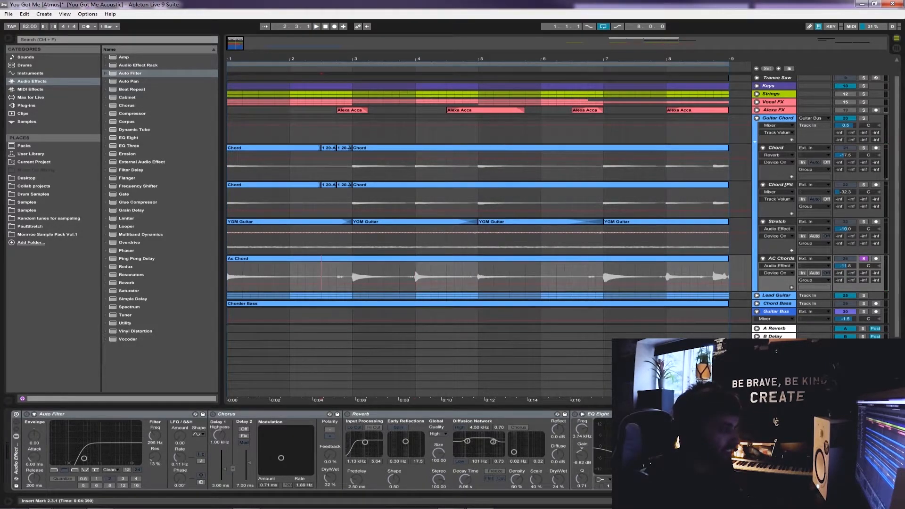
pyautogui.click(321, 259)
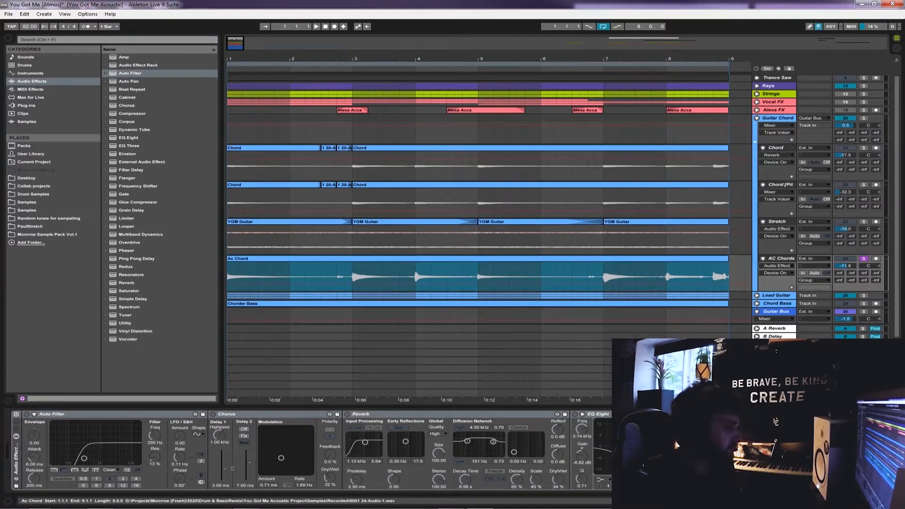
pyautogui.moveTo(337, 277)
pyautogui.mouseDown()
pyautogui.moveTo(352, 277)
pyautogui.moveTo(329, 277)
pyautogui.mouseUp()
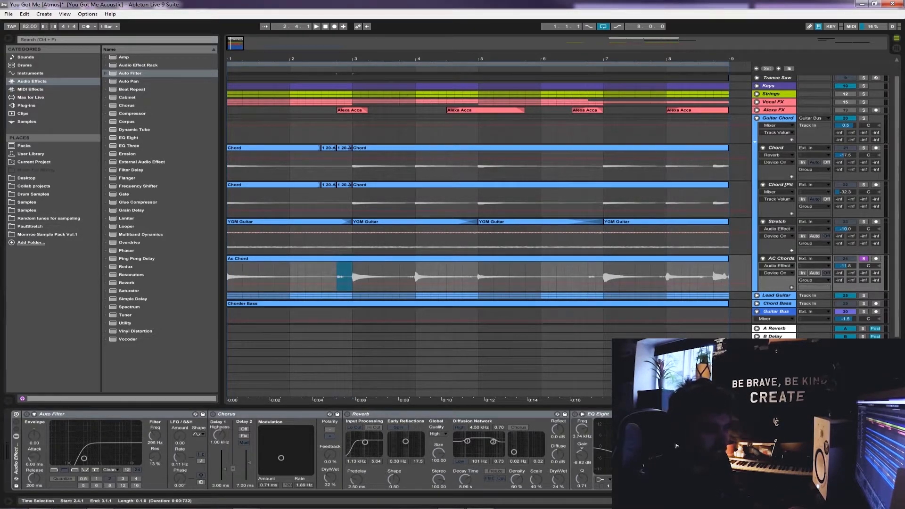
# Switch the AC Chords effect rack back on and go through its Auto Filter, Chorus, Reverb and EQ Eight
pyautogui.click(16, 414)
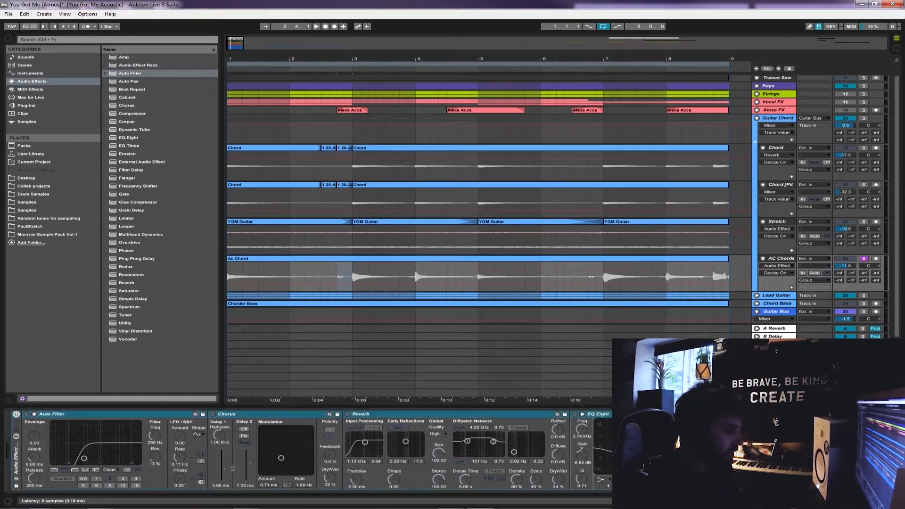
pyautogui.click(51, 414)
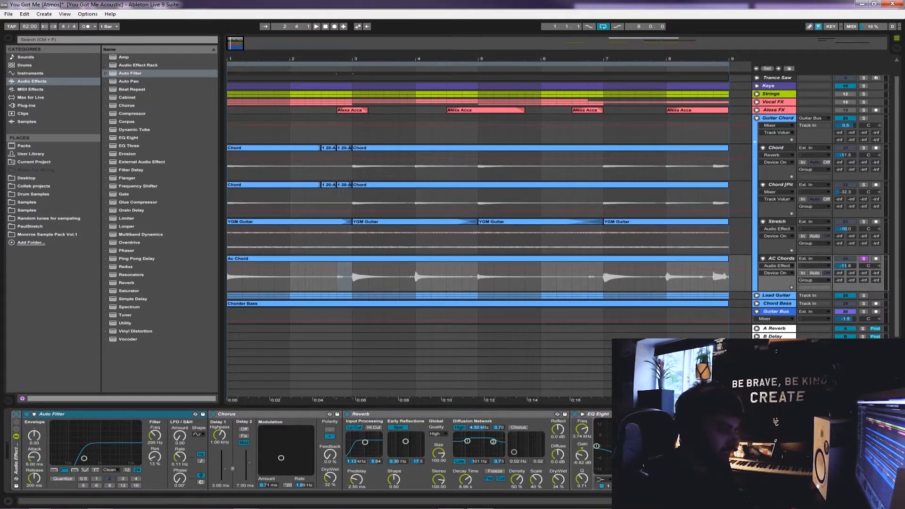
pyautogui.click(254, 414)
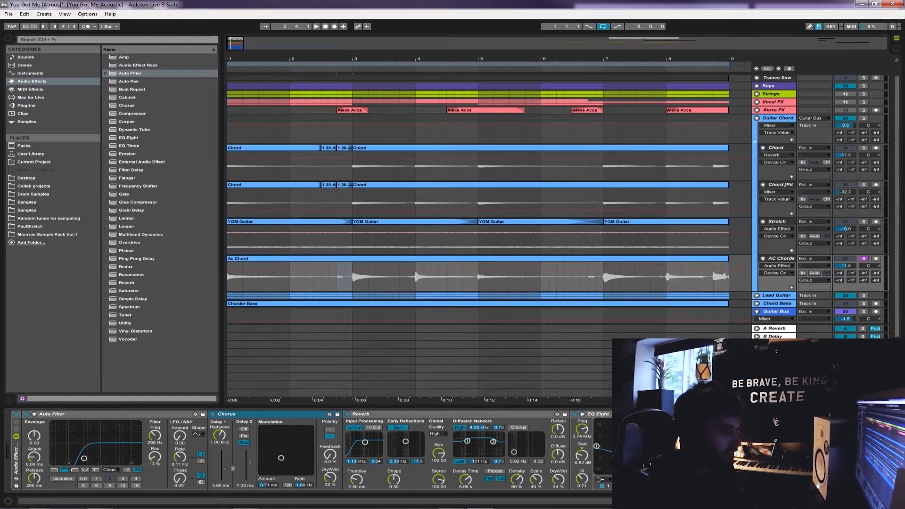
pyautogui.click(452, 415)
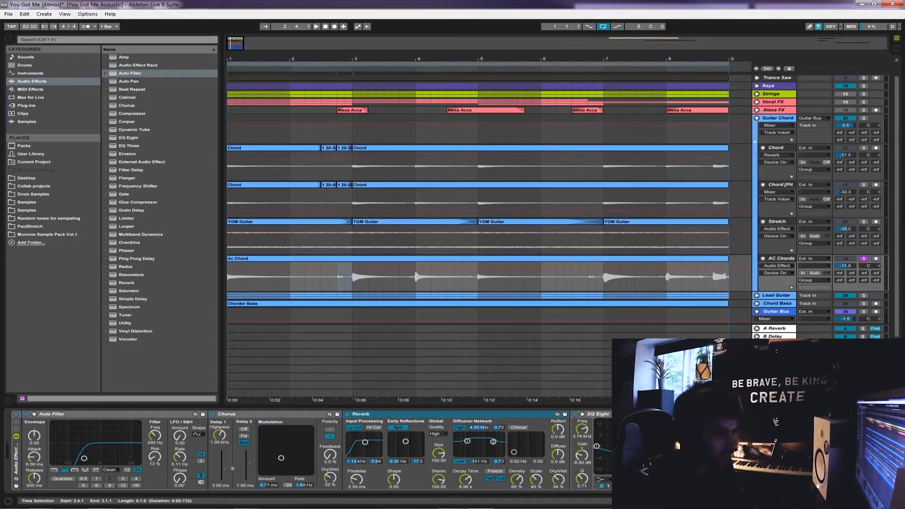
pyautogui.click(597, 414)
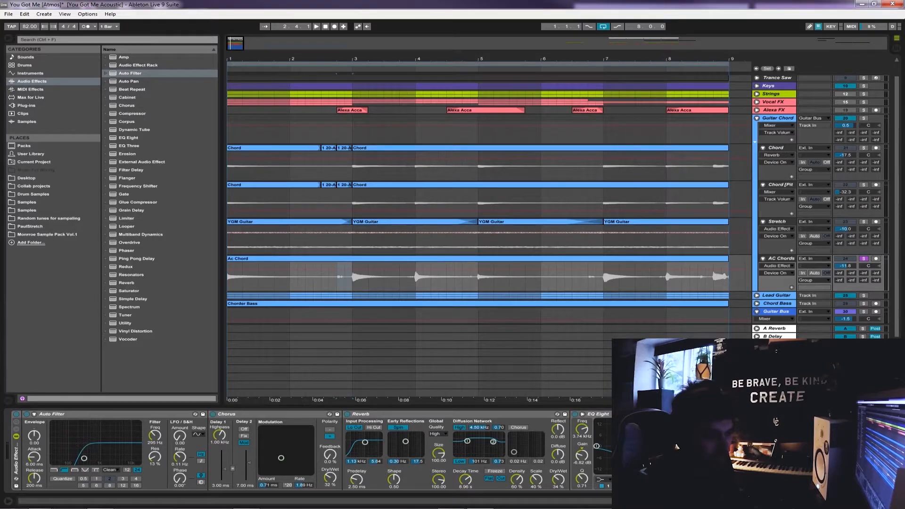
# Listen to the Ac Chord clip with its effects active from bar 1 and from 4.4.1
pyautogui.click(345, 278)
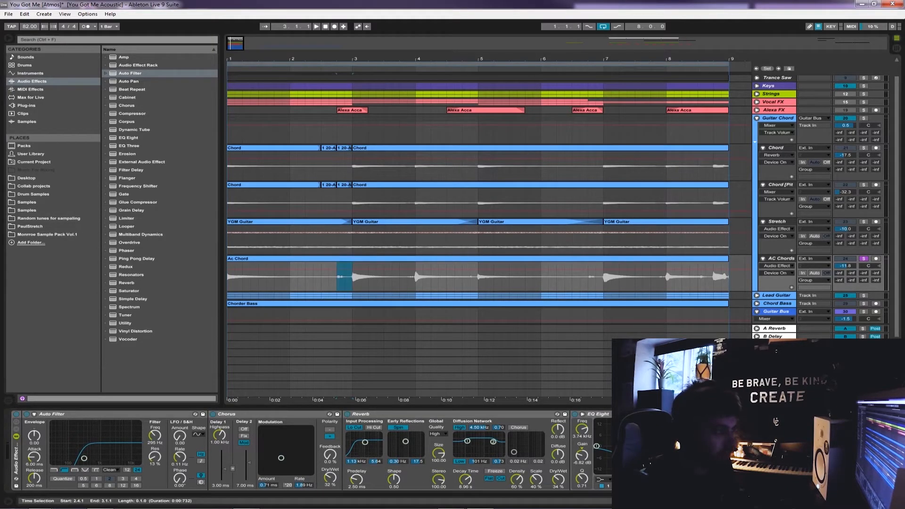
pyautogui.click(228, 277)
pyautogui.press('space')
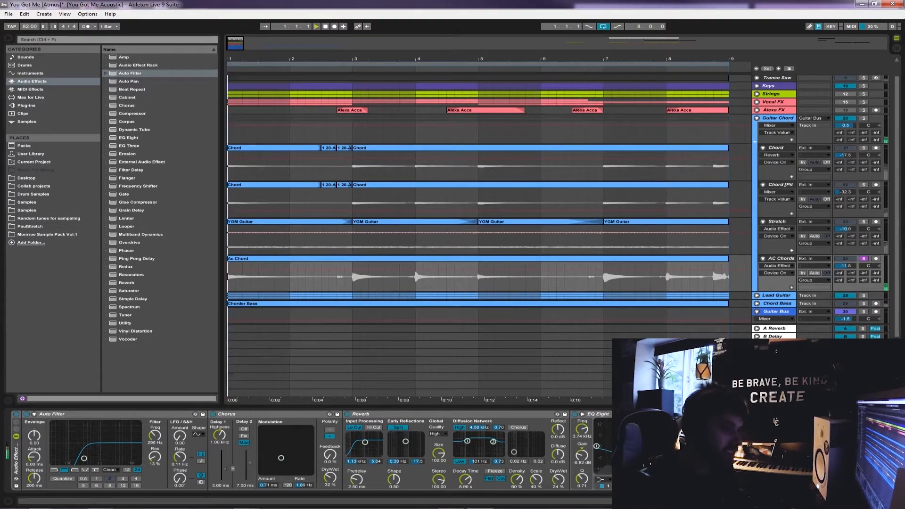
pyautogui.click(329, 277)
pyautogui.press('space')
pyautogui.press('space')
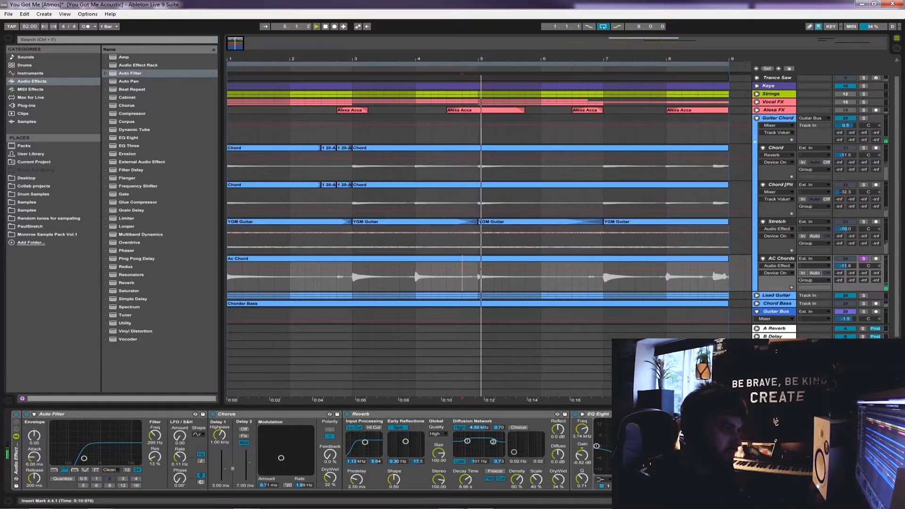
pyautogui.press('space')
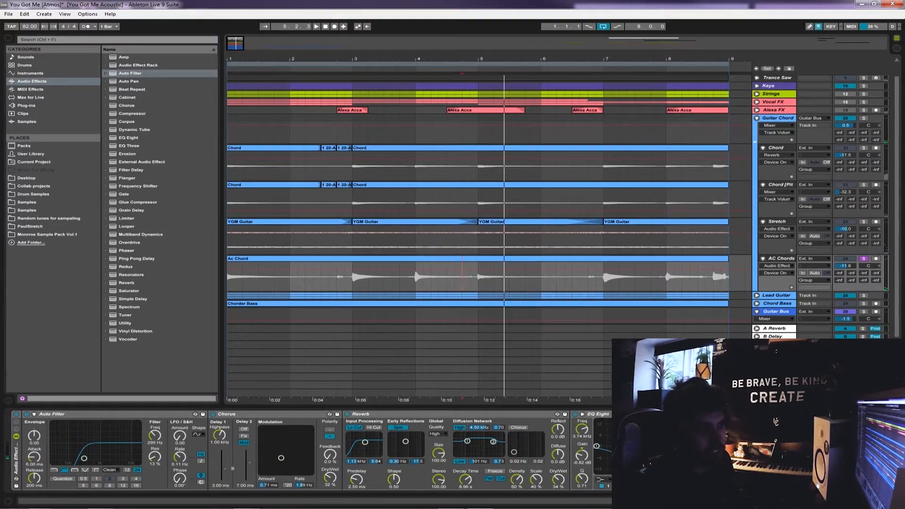
# Solo the whole Guitar Chord group instead of the AC Chords track and play it from bar 1
pyautogui.click(864, 118)
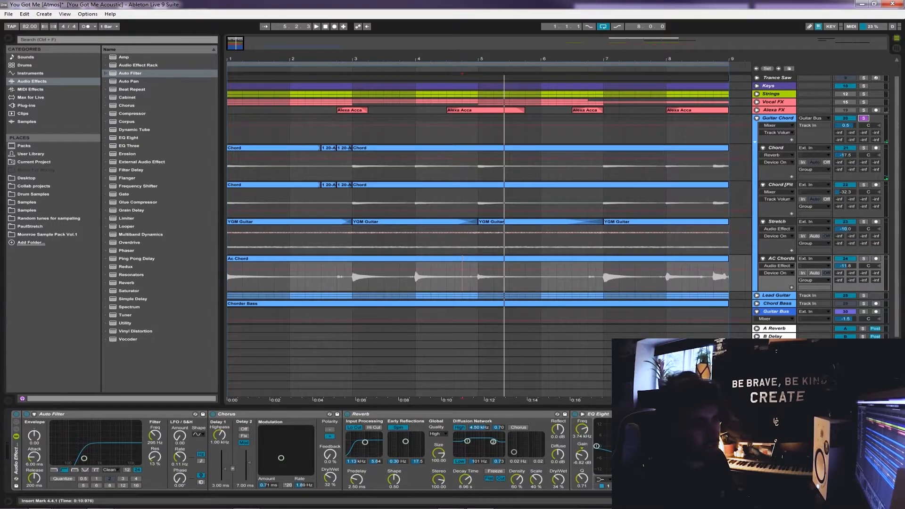
pyautogui.click(780, 185)
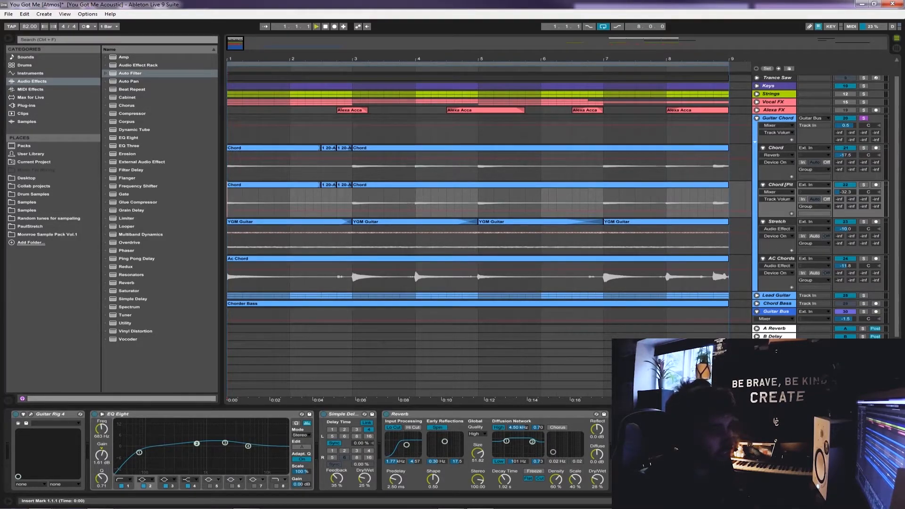
pyautogui.press('space')
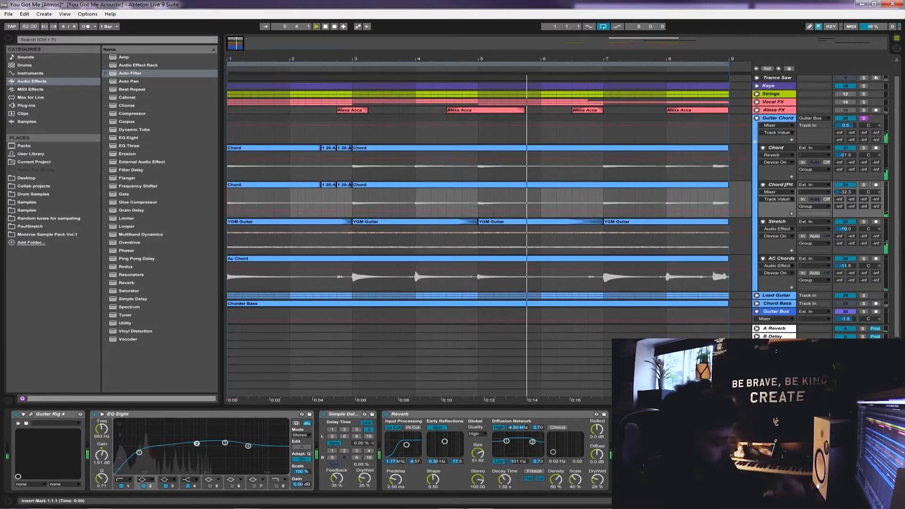
# Stop playback, collapse the Guitar Chord group, and expand the Lead Guitar group with its Strummer track selected
pyautogui.press('space')
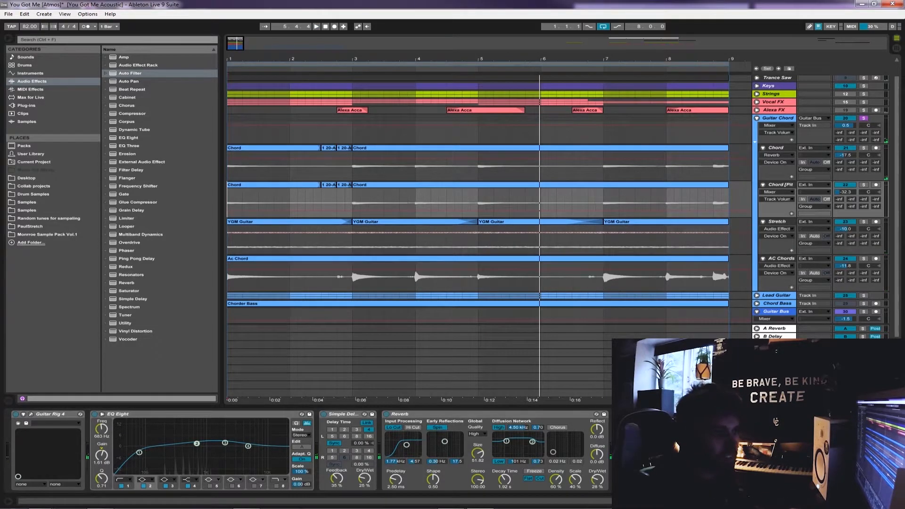
pyautogui.click(756, 118)
pyautogui.click(756, 143)
pyautogui.click(736, 173)
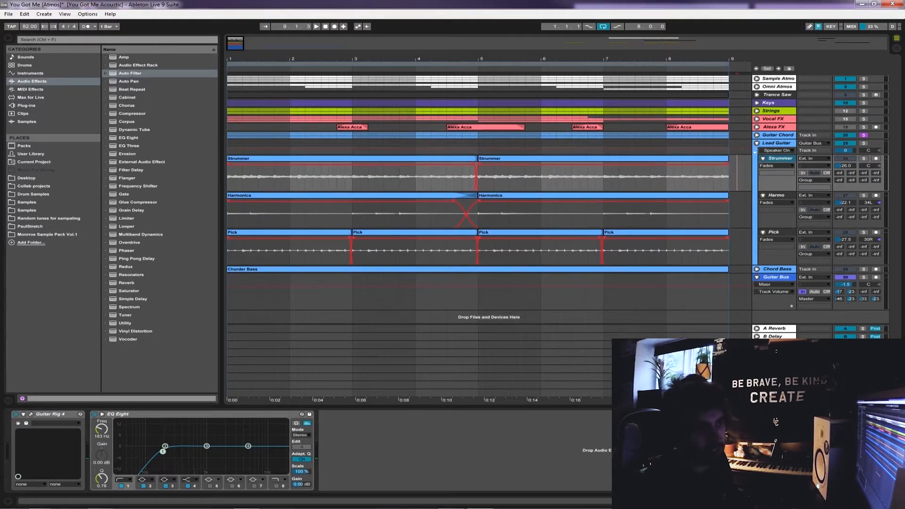
# Solo the Lead Guitar group's Strummer track from bar 1, and listen to its Pick track on its own
pyautogui.click(863, 158)
pyautogui.press('Home')
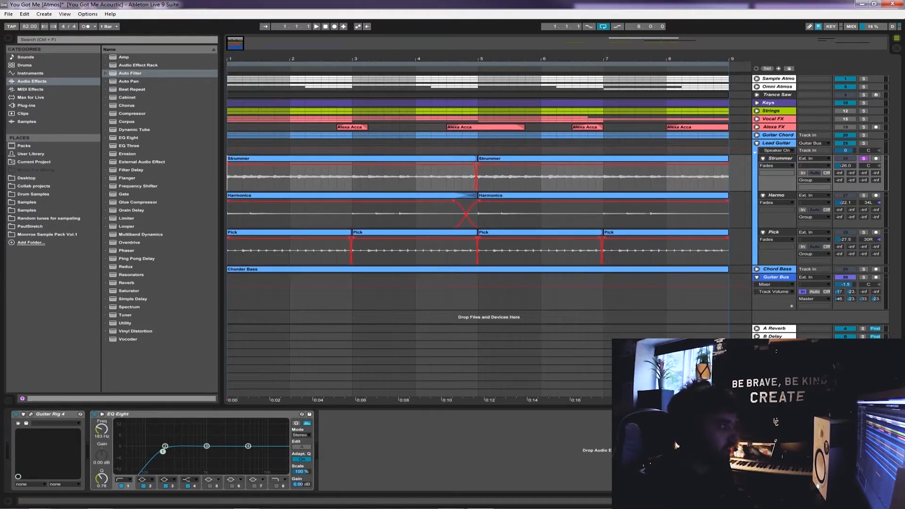
pyautogui.press('+')
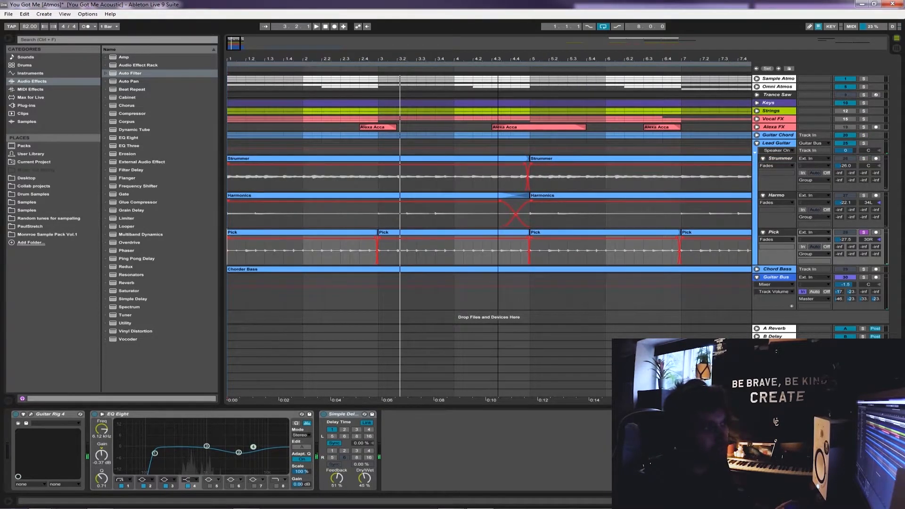
pyautogui.press('-')
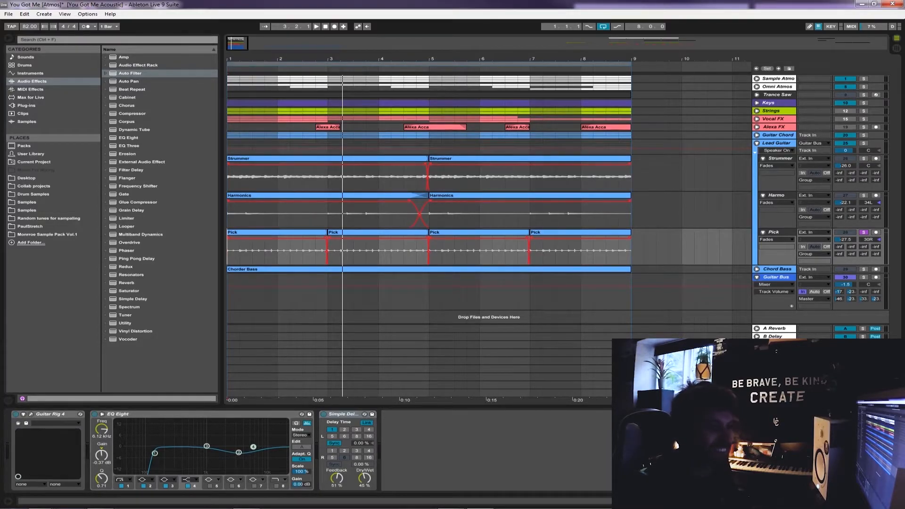
# Collapse the Lead Guitar group and unfold the Chord Bass track, enlarging its height to show the waveform
pyautogui.click(756, 142)
pyautogui.click(776, 151)
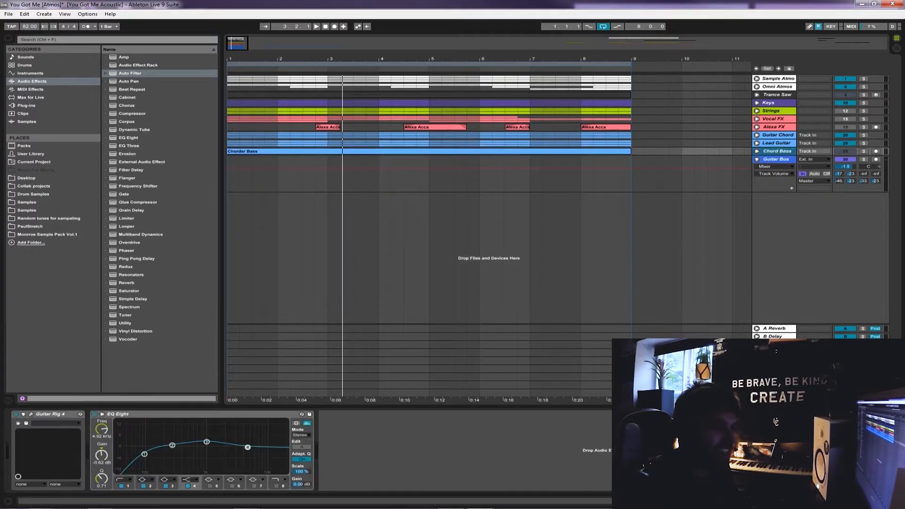
pyautogui.click(756, 152)
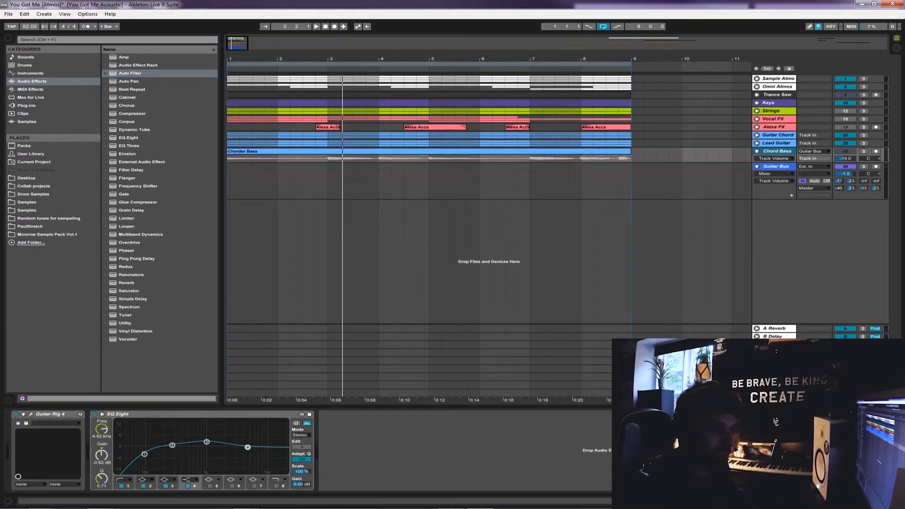
pyautogui.moveTo(774, 163); pyautogui.dragTo(773, 191)
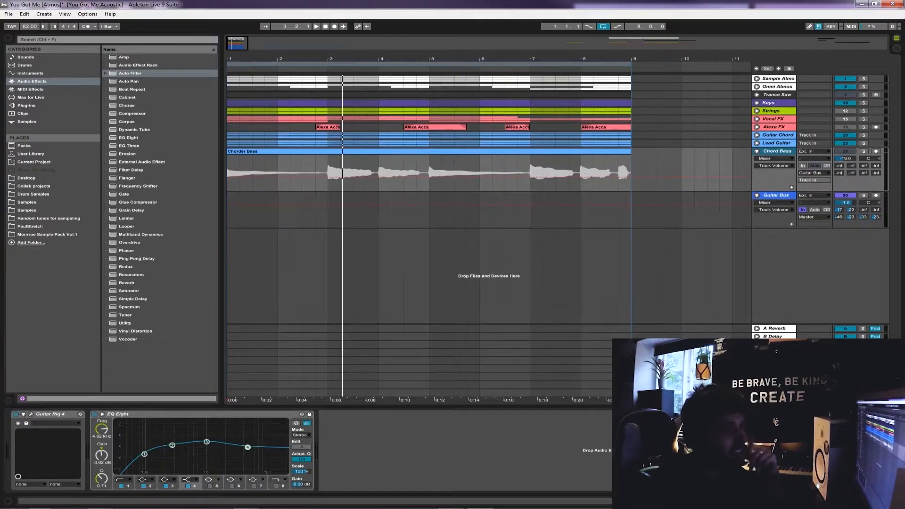
# Solo the Chord Bass track and listen to it briefly from bar 1
pyautogui.click(863, 151)
pyautogui.press('space')
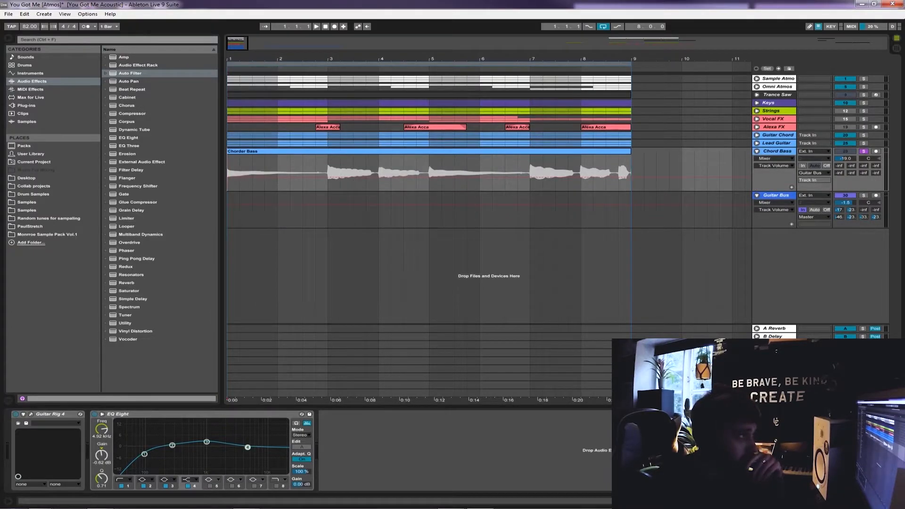
pyautogui.press('space')
# Fold the Chord Bass track and briefly switch the solo on and off for the Guitar Bus
pyautogui.click(757, 152)
pyautogui.click(863, 159)
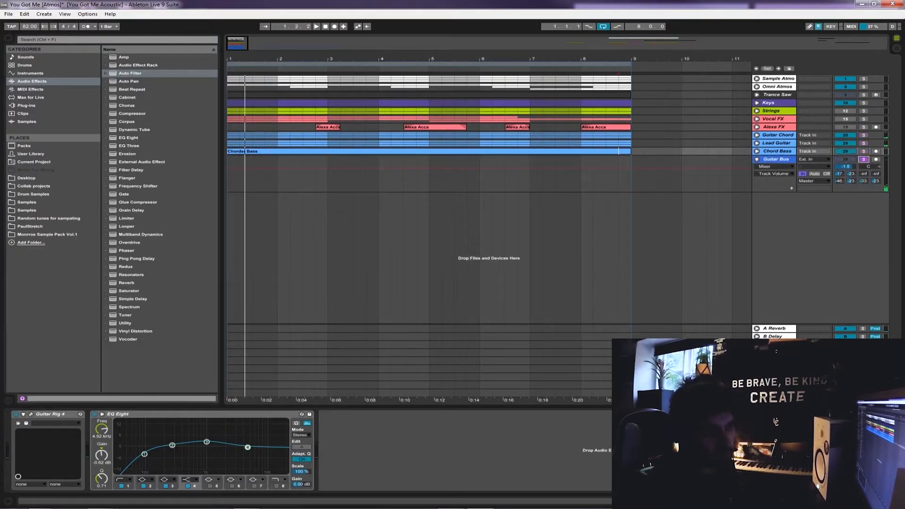
pyautogui.click(864, 160)
# Place the insert marker on the Guitar Bus track at 9.1.1 to bring up its device chain
pyautogui.click(757, 160)
pyautogui.click(757, 159)
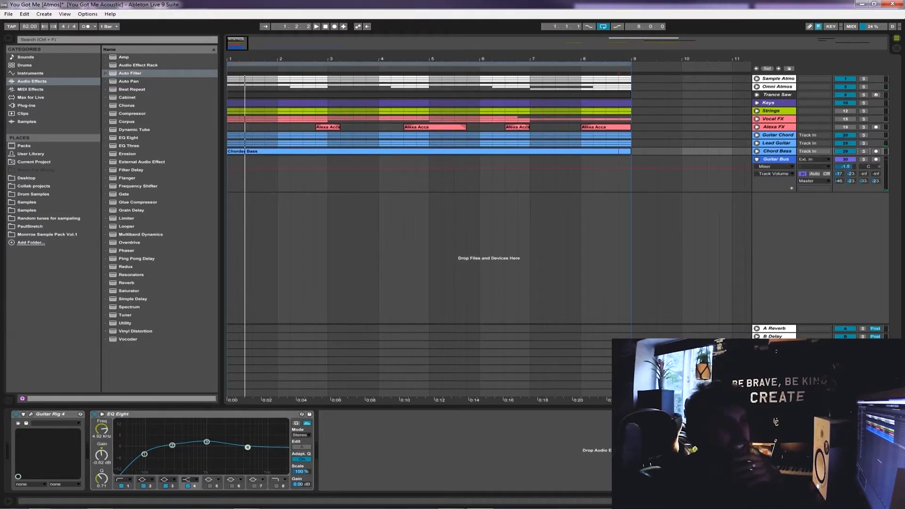
pyautogui.click(757, 160)
pyautogui.click(757, 159)
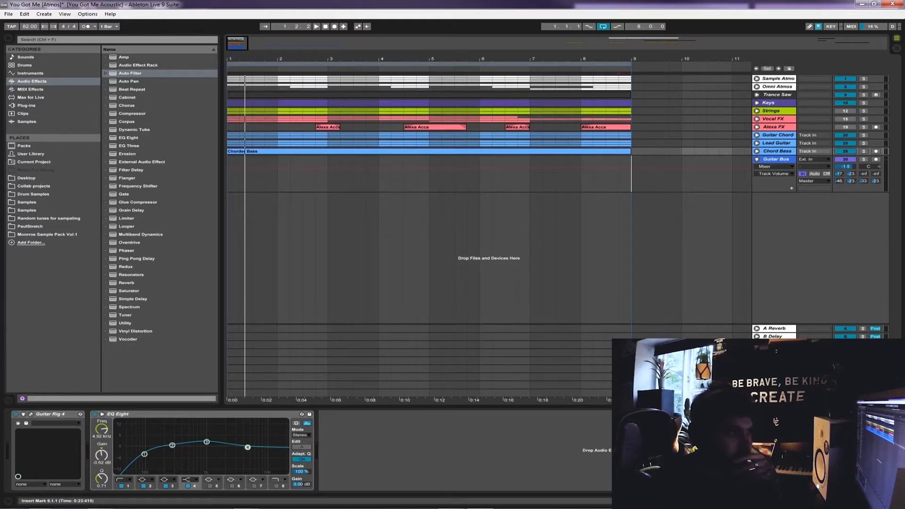
pyautogui.click(630, 178)
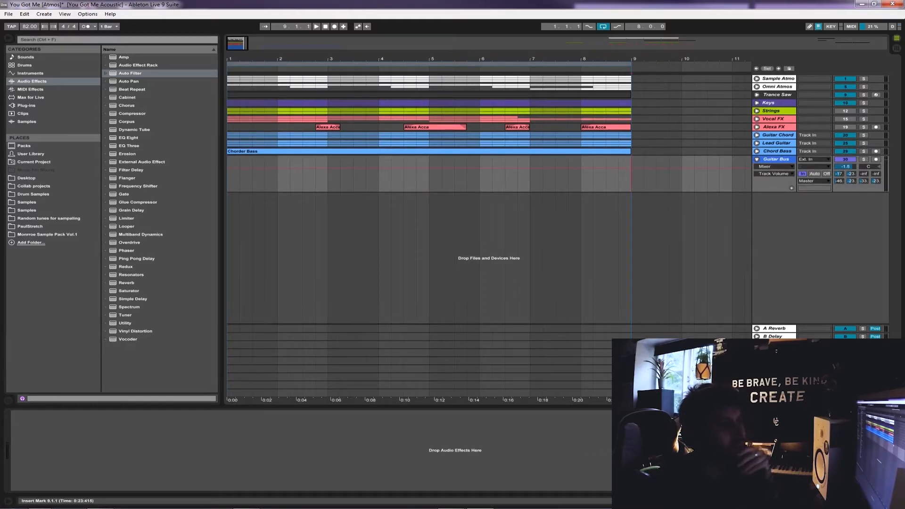
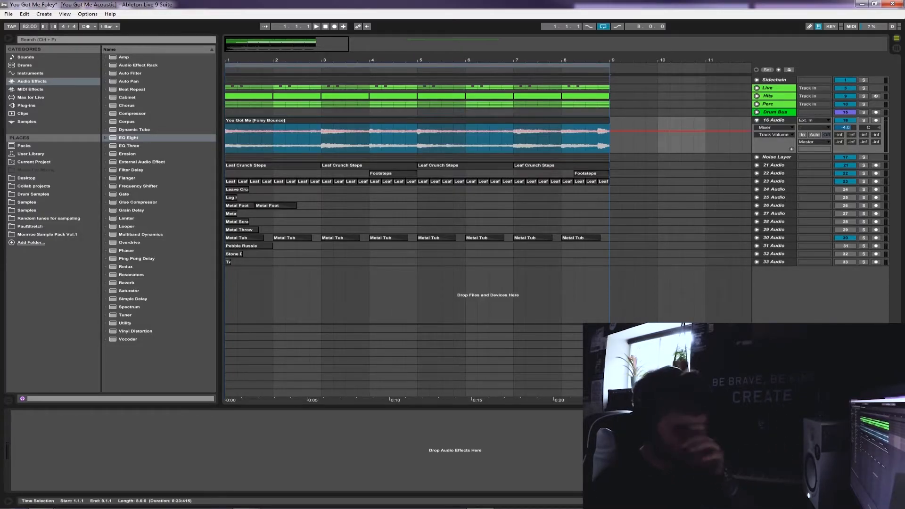
# Solo the 16 Audio track and listen to its foley bounce clip from bar 3
pyautogui.click(610, 141)
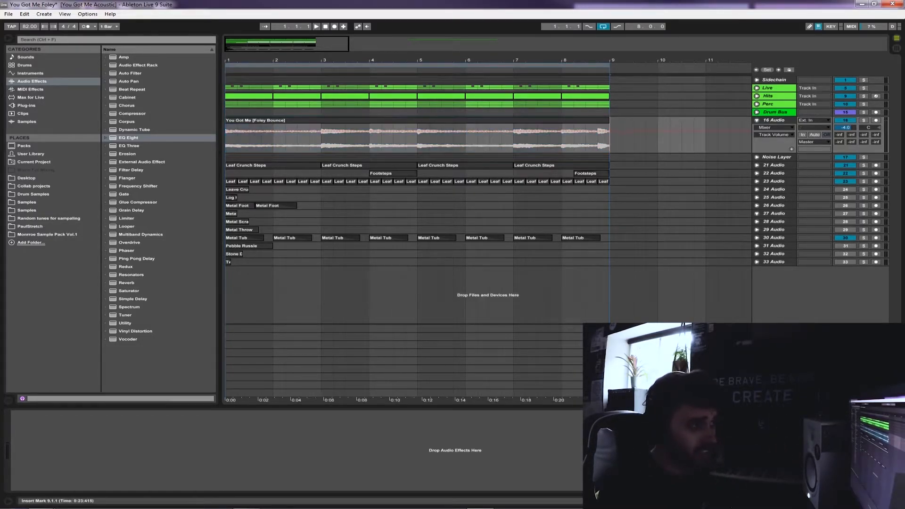
pyautogui.press('space')
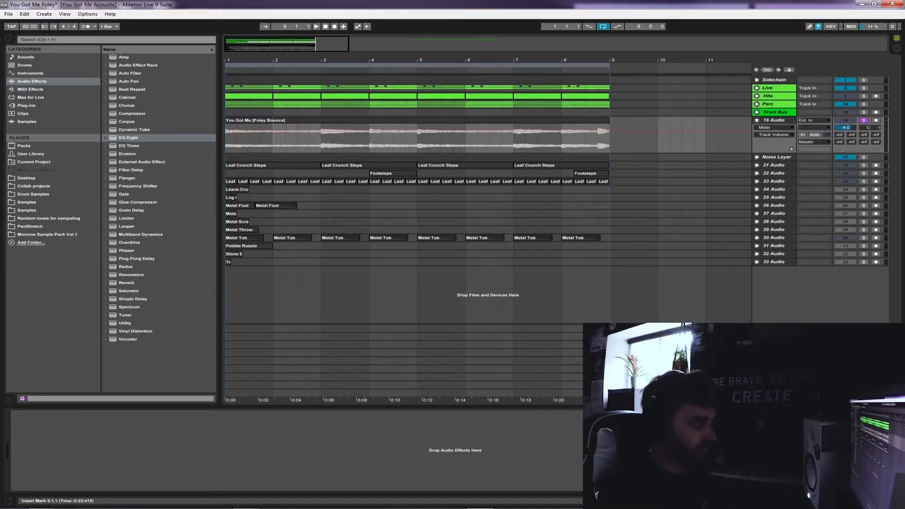
pyautogui.click(321, 141)
pyautogui.press('space')
pyautogui.press('space')
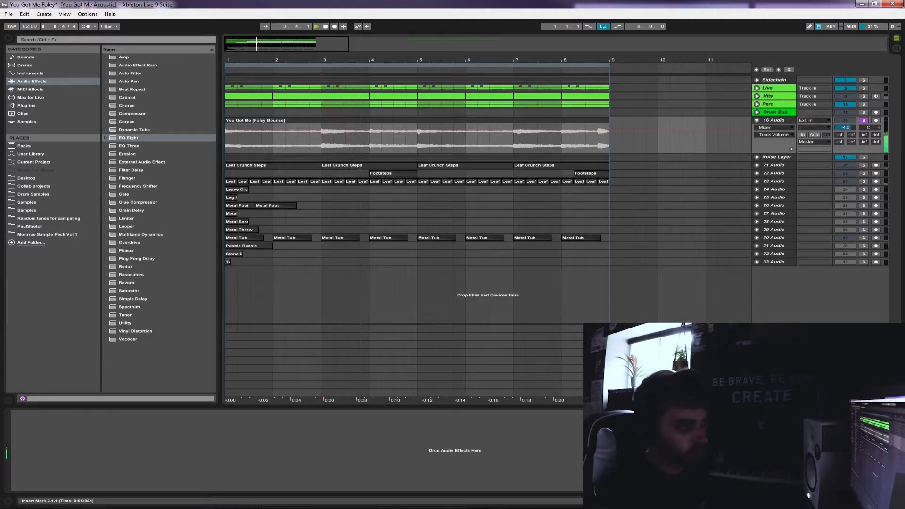
pyautogui.press('space')
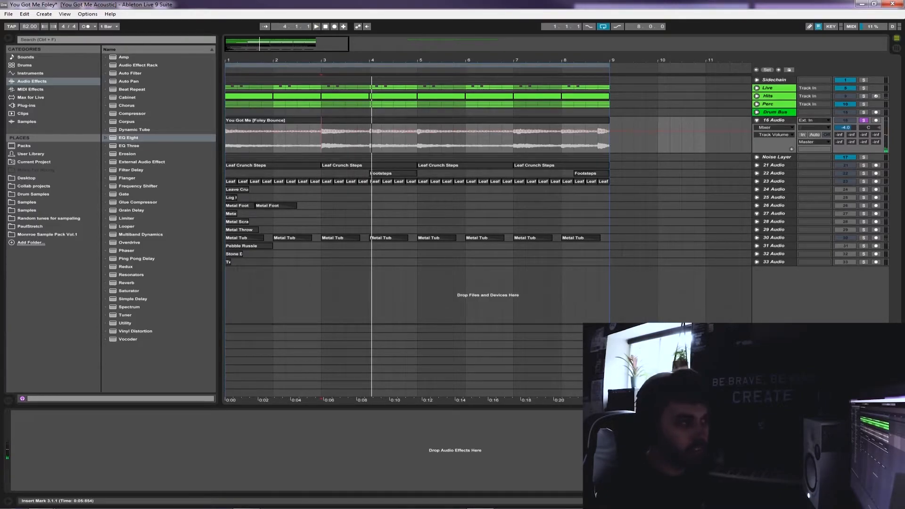
# Switch the solo from the 16 Audio track to the Drum Bus
pyautogui.moveTo(238, 88); pyautogui.dragTo(227, 88)
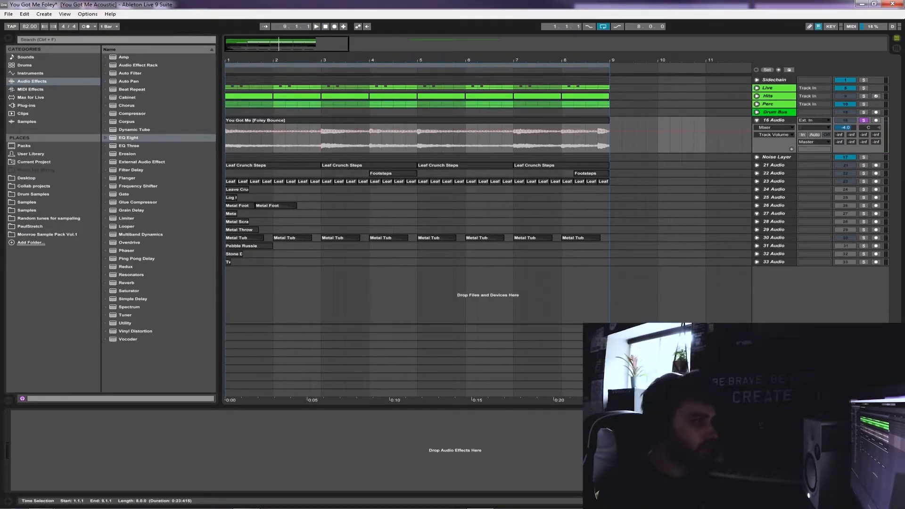
pyautogui.click(774, 112)
pyautogui.click(769, 104)
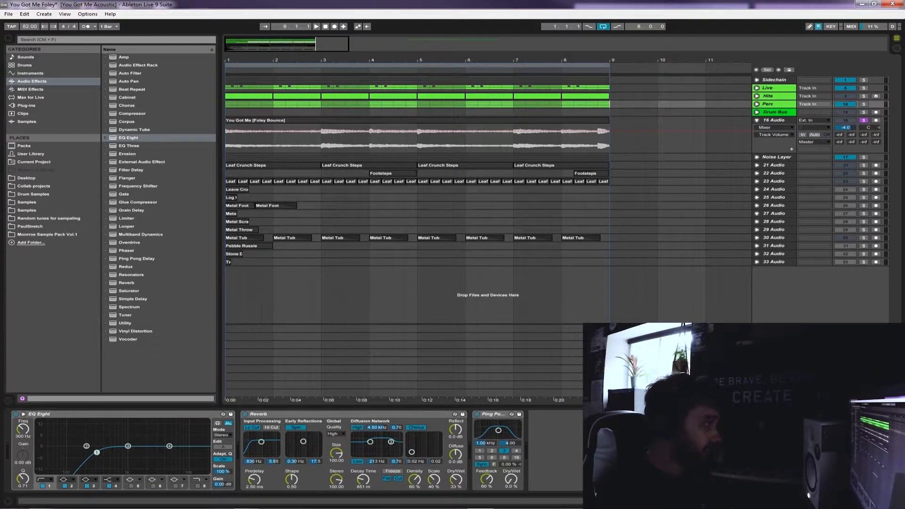
pyautogui.moveTo(349, 44); pyautogui.dragTo(314, 45)
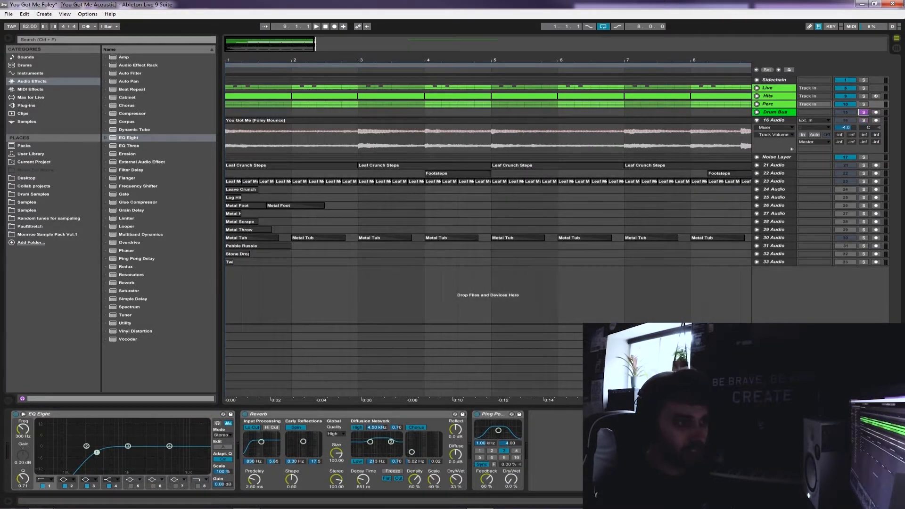
pyautogui.click(757, 112)
pyautogui.click(757, 112)
pyautogui.moveTo(315, 45)
pyautogui.mouseDown()
pyautogui.moveTo(364, 45)
pyautogui.moveTo(316, 44)
pyautogui.mouseUp()
pyautogui.click(775, 112)
# Unfold and refold the Live group and the Hits track to examine their drum parts
pyautogui.click(768, 88)
pyautogui.click(757, 88)
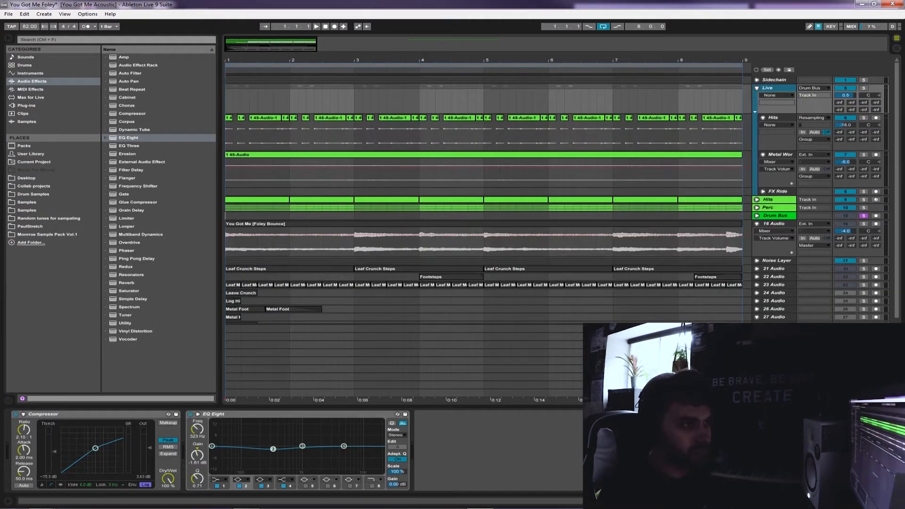
pyautogui.click(757, 88)
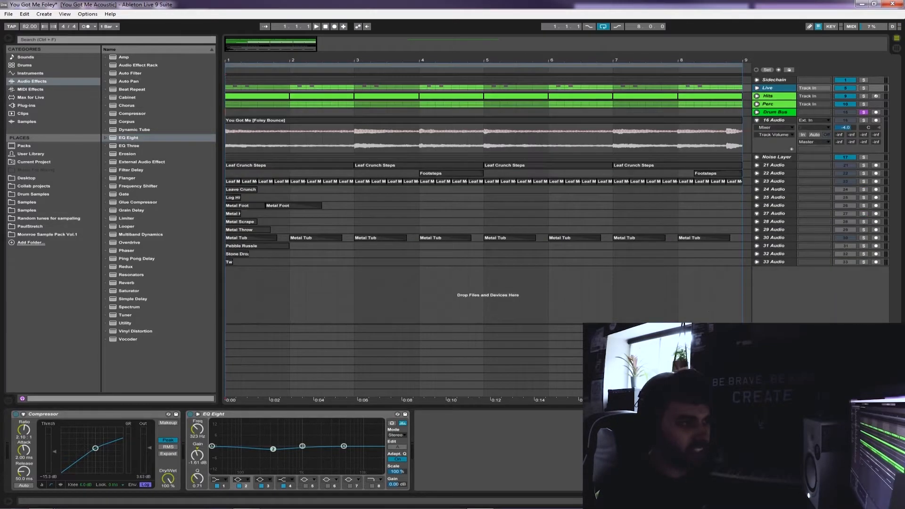
pyautogui.click(757, 88)
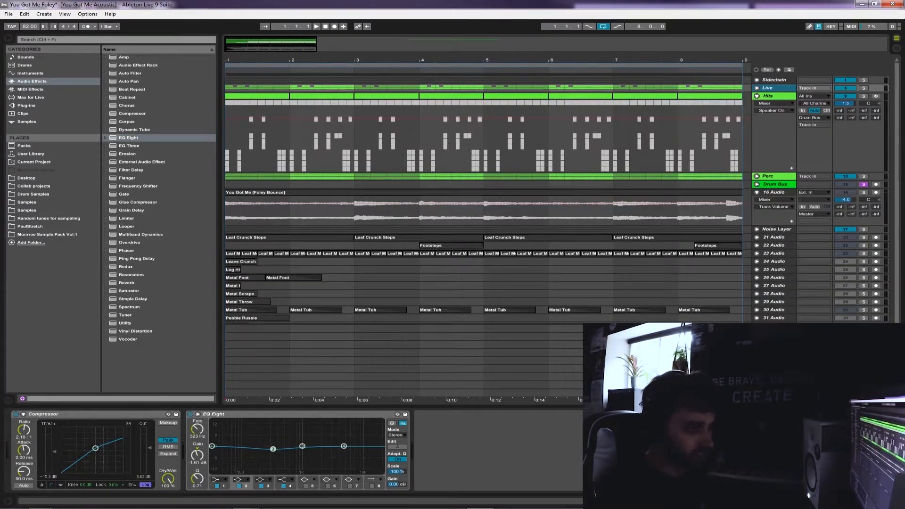
pyautogui.click(757, 88)
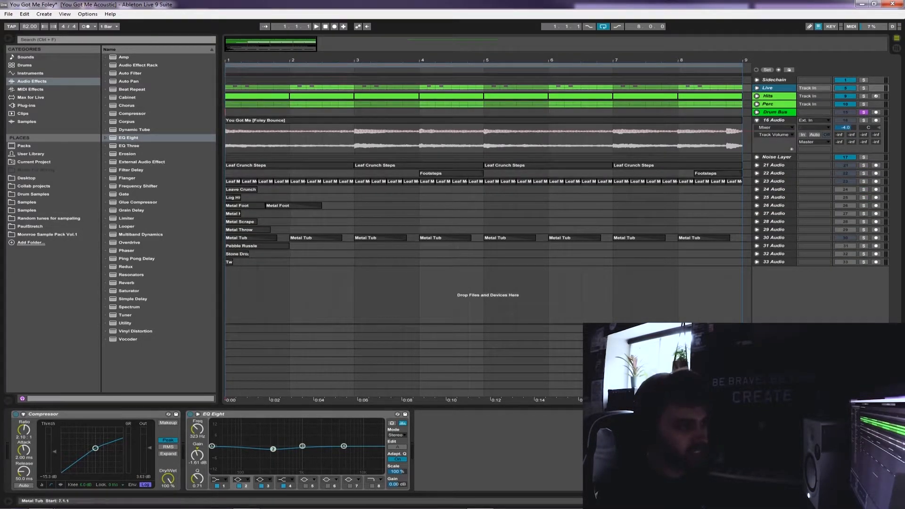
# Bring up the Drum Bus device chain and examine its Auto Filter, Reverb and DeEsser settings
pyautogui.moveTo(613, 60); pyautogui.dragTo(612, 48)
pyautogui.click(681, 88)
pyautogui.click(616, 112)
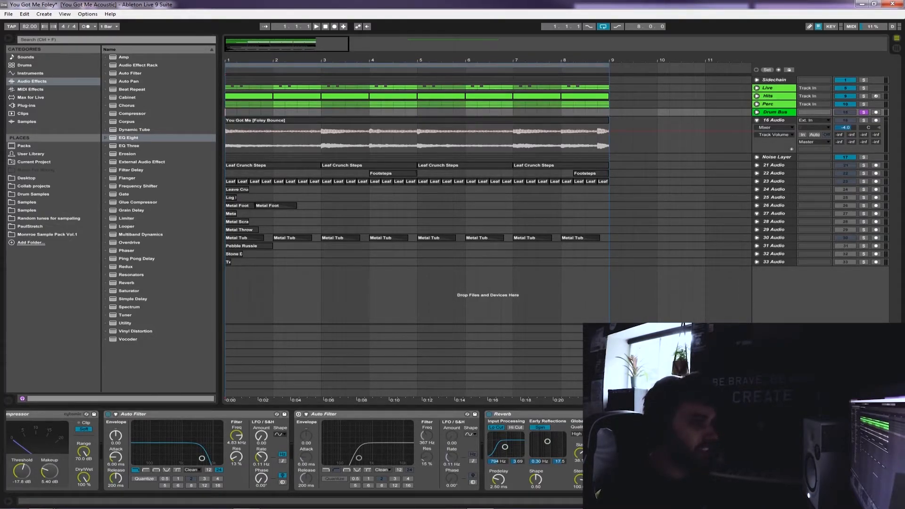
pyautogui.click(775, 112)
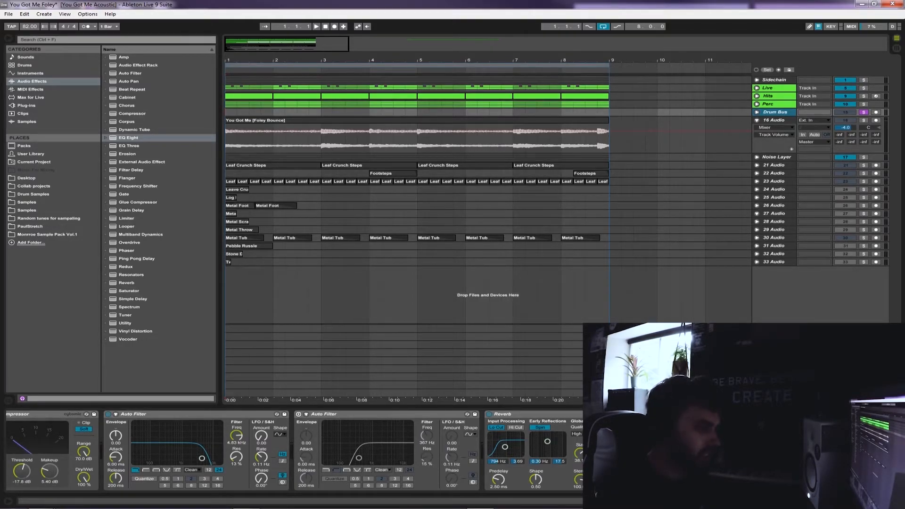
pyautogui.click(161, 414)
pyautogui.click(523, 414)
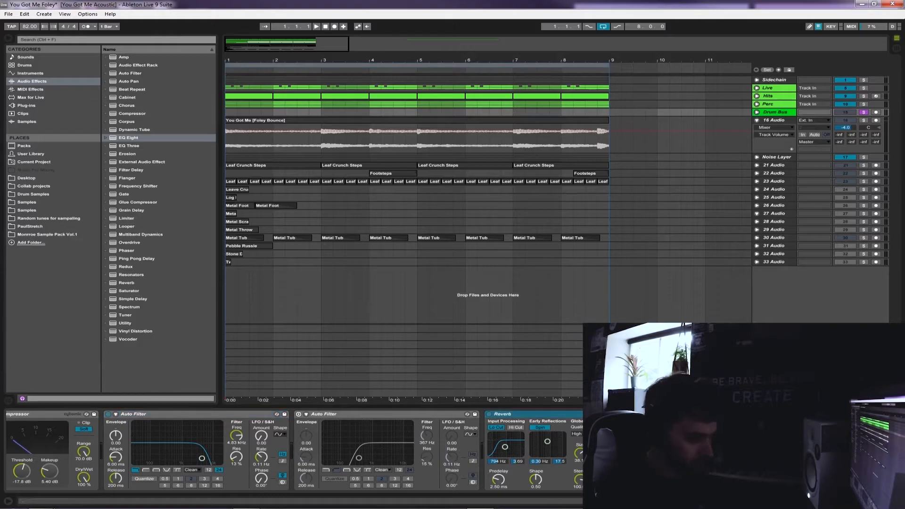
pyautogui.click(773, 414)
pyautogui.click(817, 414)
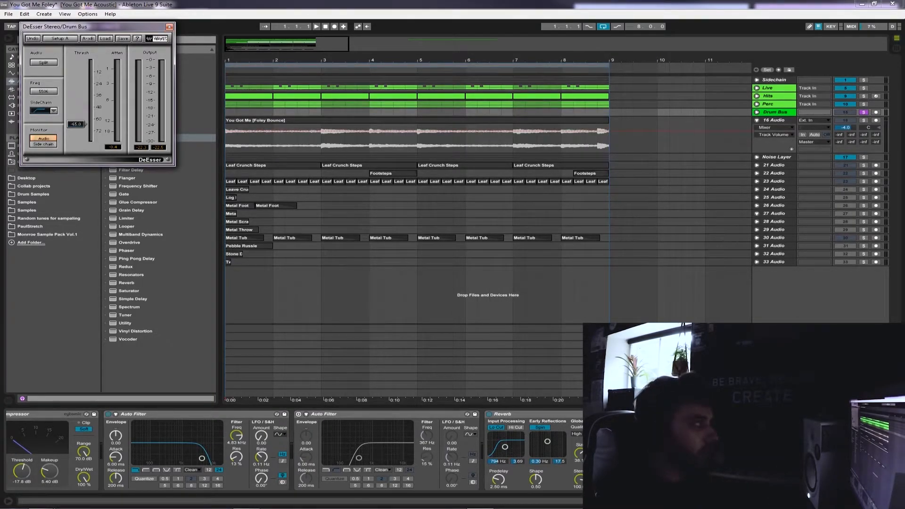
pyautogui.click(169, 27)
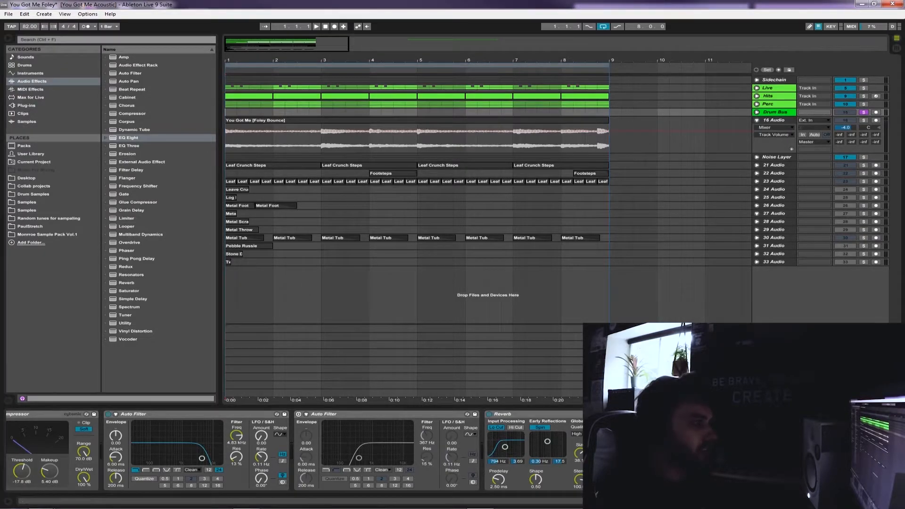
# Listen to the soloed Drum Bus, adding the 16 Audio track to the solo and replaying from bar 1
pyautogui.press('space')
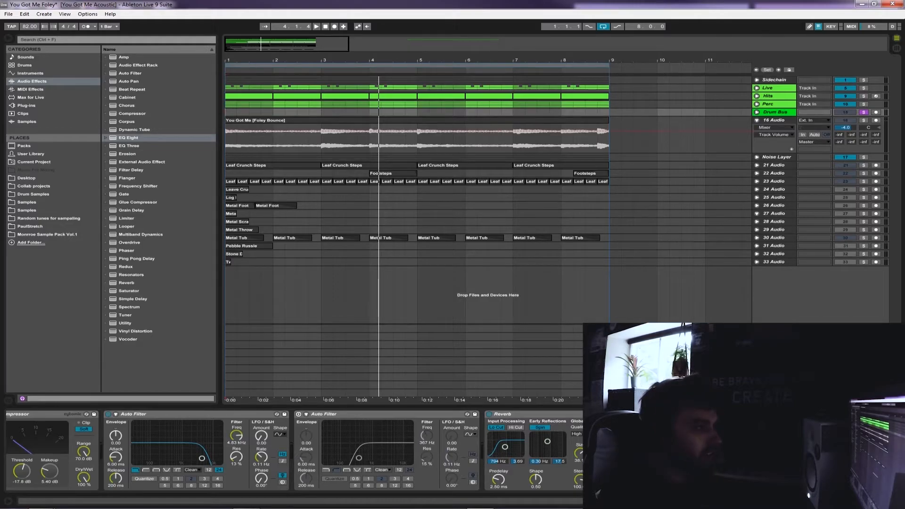
pyautogui.click(227, 141)
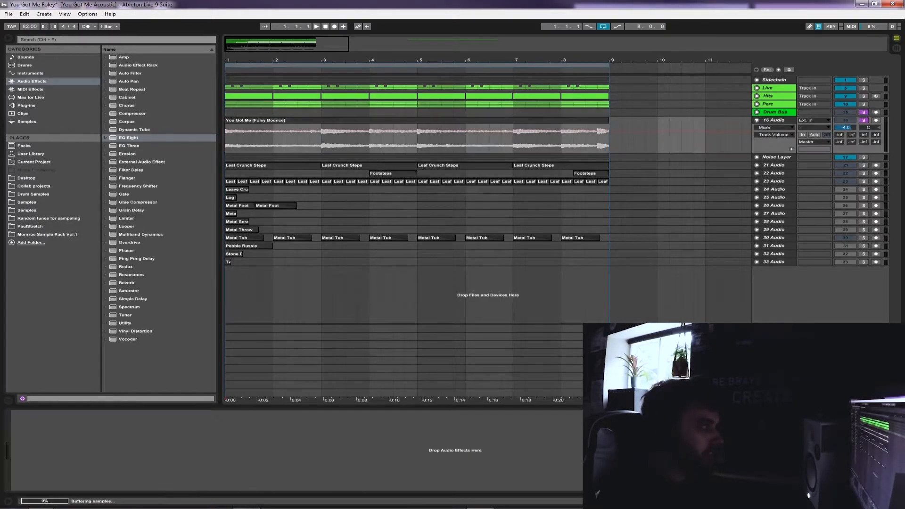
pyautogui.press('space')
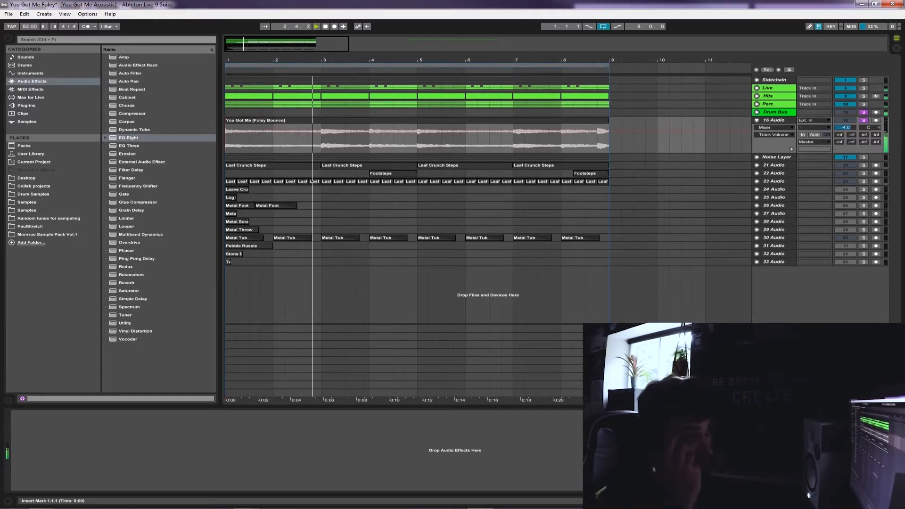
pyautogui.press('space')
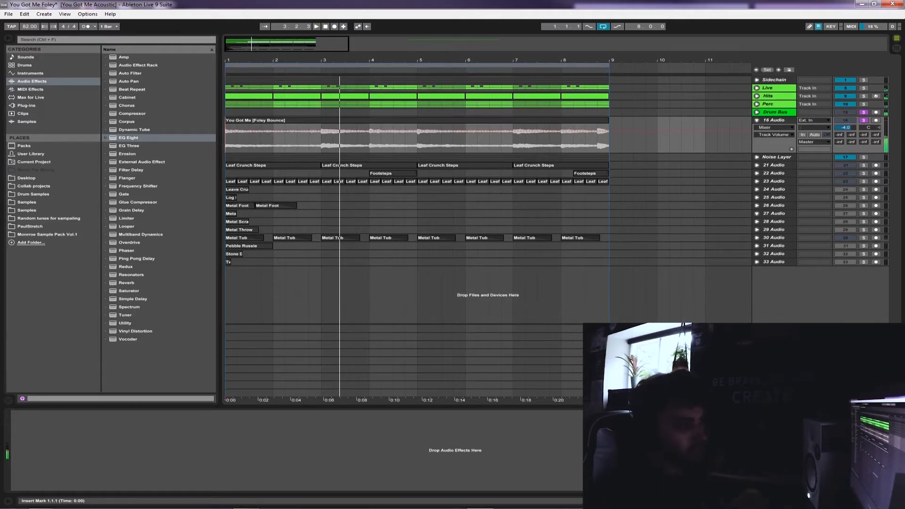
# Fold the 16 Audio track, unfold the Noise Layer group and make the group the only soloed track
pyautogui.click(756, 120)
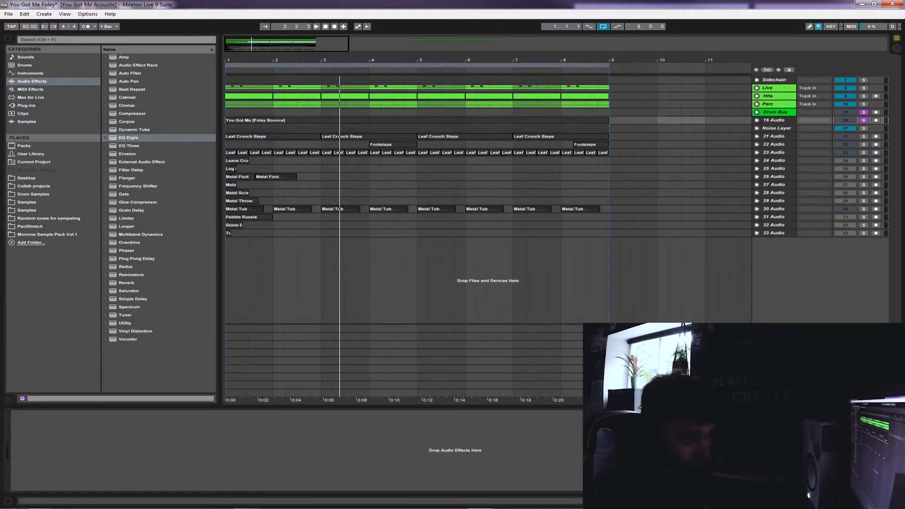
pyautogui.click(693, 144)
pyautogui.click(756, 128)
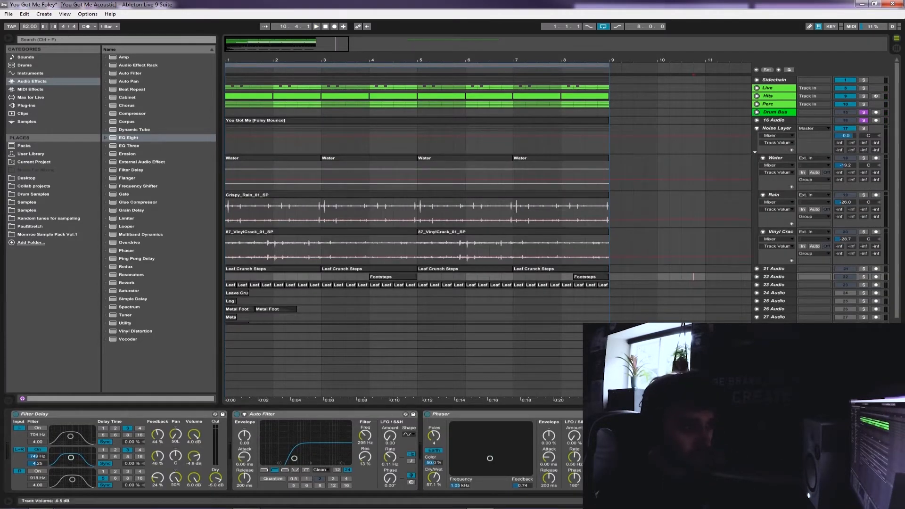
pyautogui.click(863, 128)
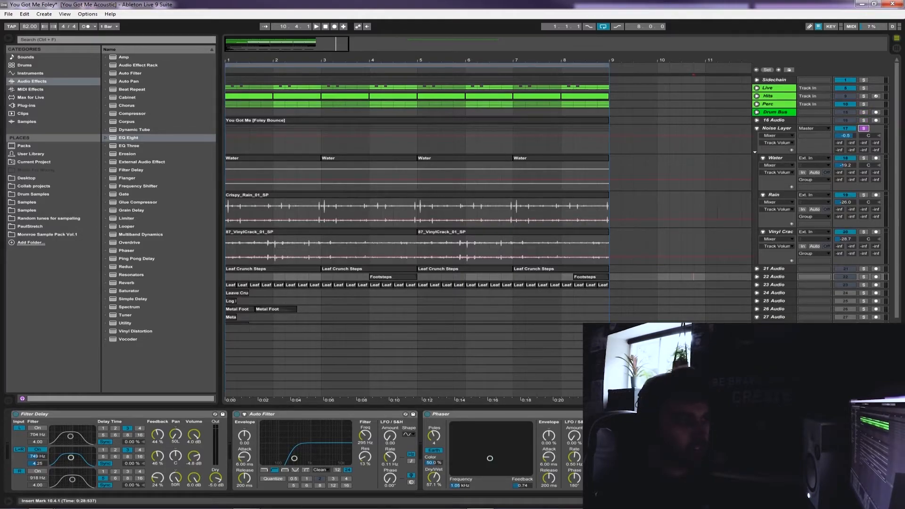
pyautogui.click(776, 128)
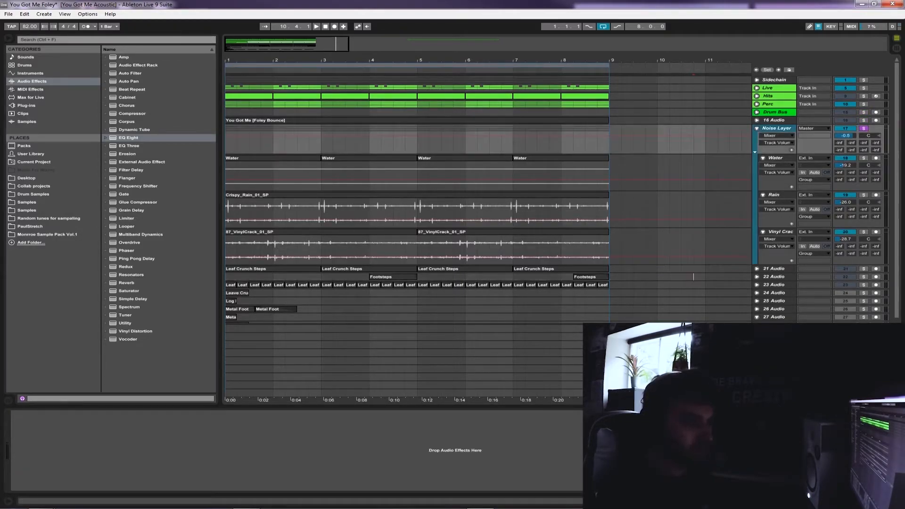
pyautogui.click(693, 277)
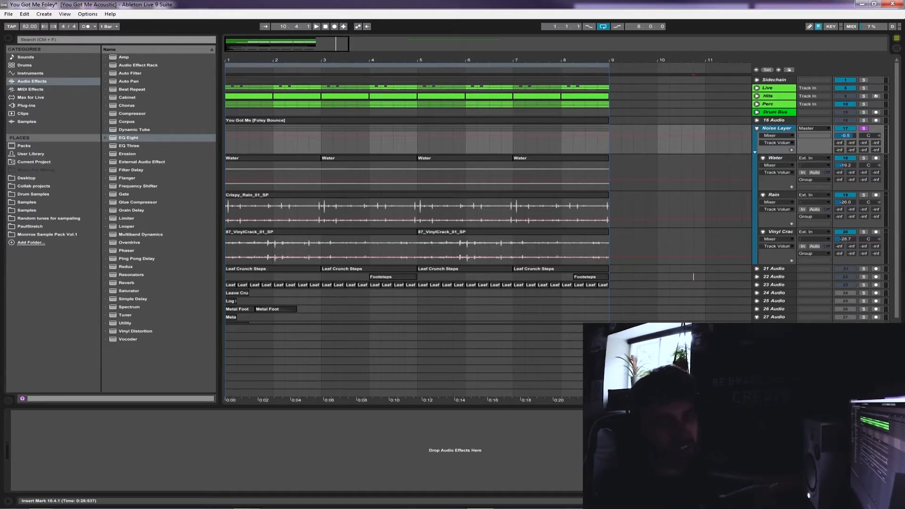
# Fold the Noise Layer group and select the tracks from 21 Audio to 33 Audio
pyautogui.click(757, 128)
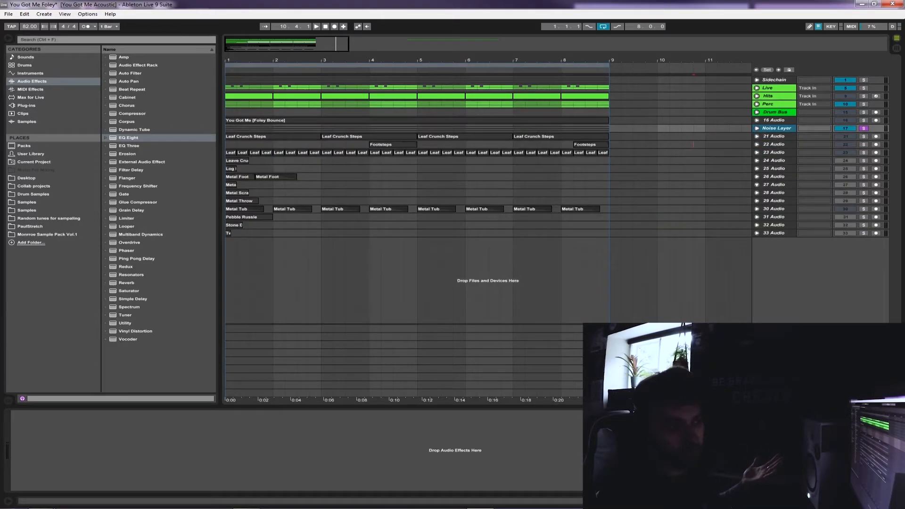
pyautogui.click(774, 136)
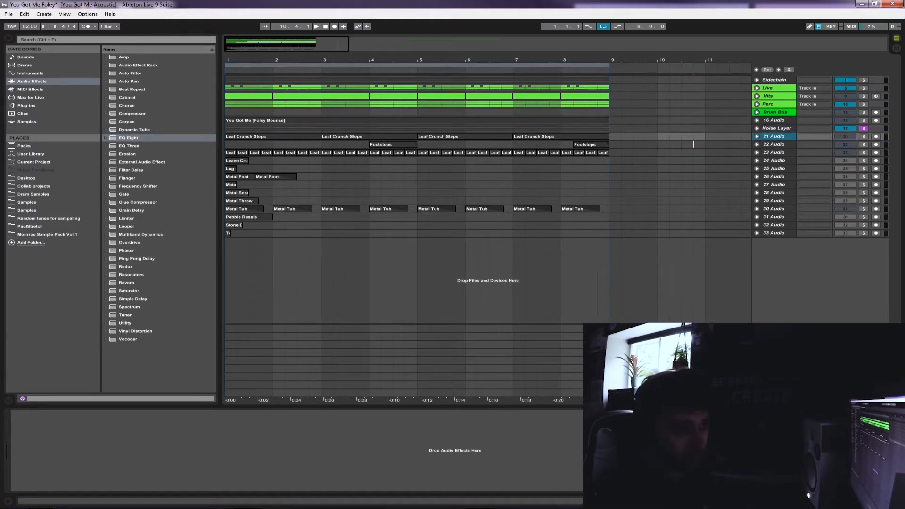
pyautogui.keyDown('shift'); pyautogui.click(774, 233); pyautogui.keyUp('shift')
pyautogui.click(844, 209)
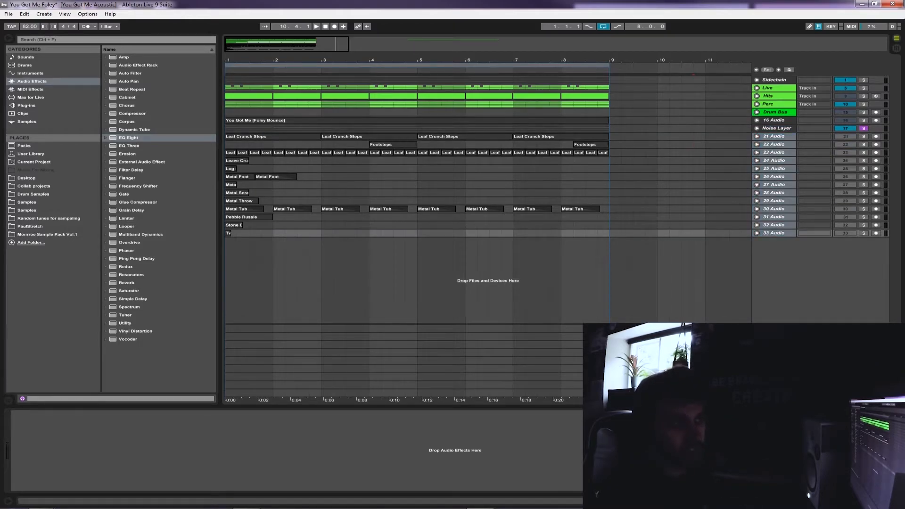
# Unfold the Noise Layer group and go through its Water, Rain and Vinyl Crac tracks
pyautogui.click(776, 128)
pyautogui.click(757, 128)
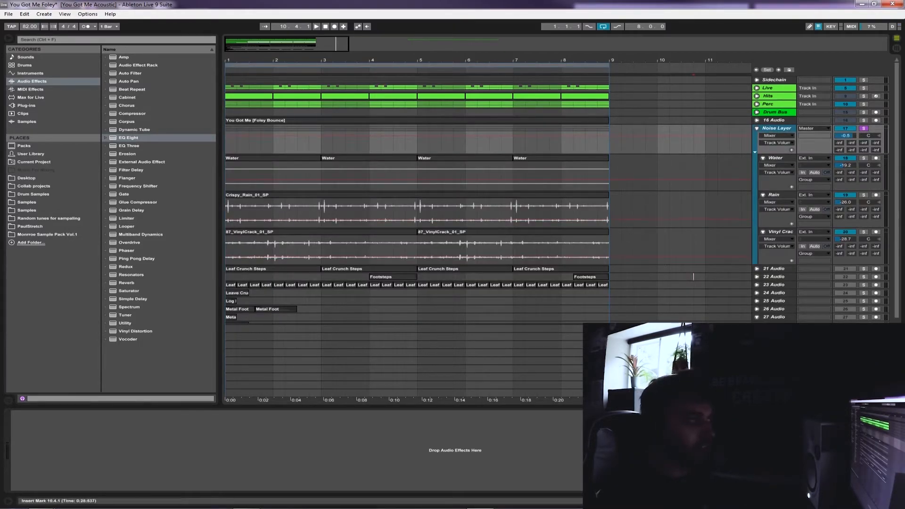
pyautogui.click(230, 172)
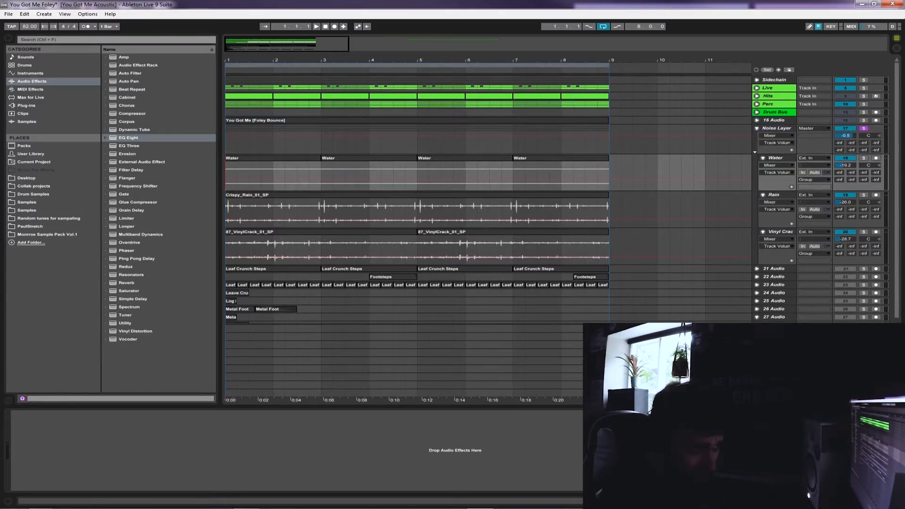
pyautogui.click(777, 128)
pyautogui.click(774, 195)
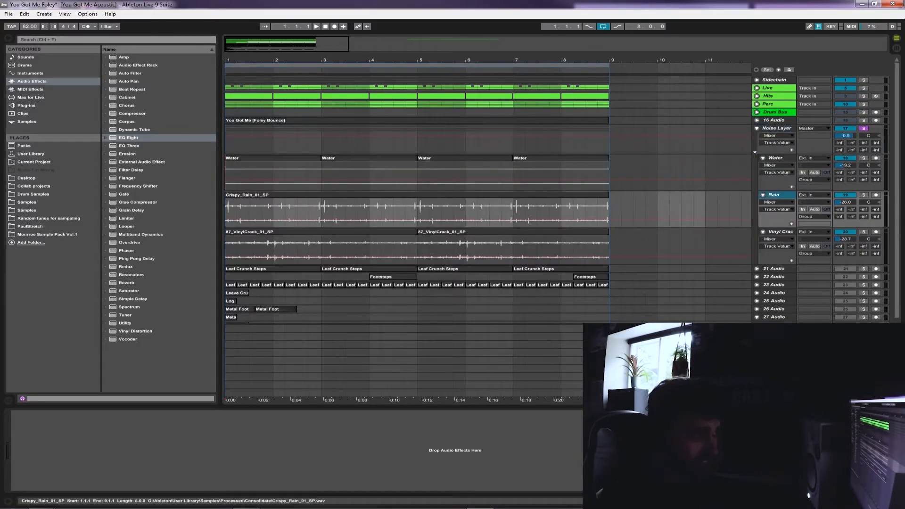
pyautogui.click(604, 194)
pyautogui.click(780, 232)
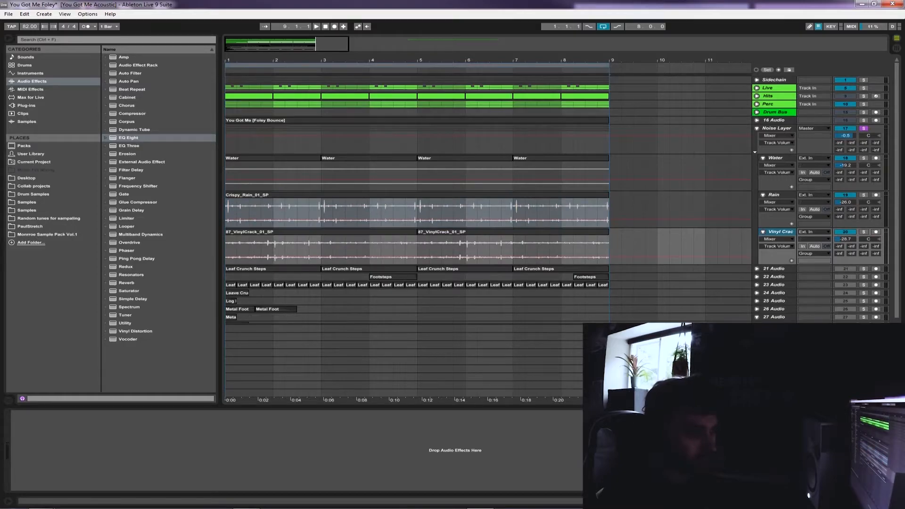
# Place the insert marker at the start of the Water track and play the soloed Noise Layer from bar 1
pyautogui.click(775, 158)
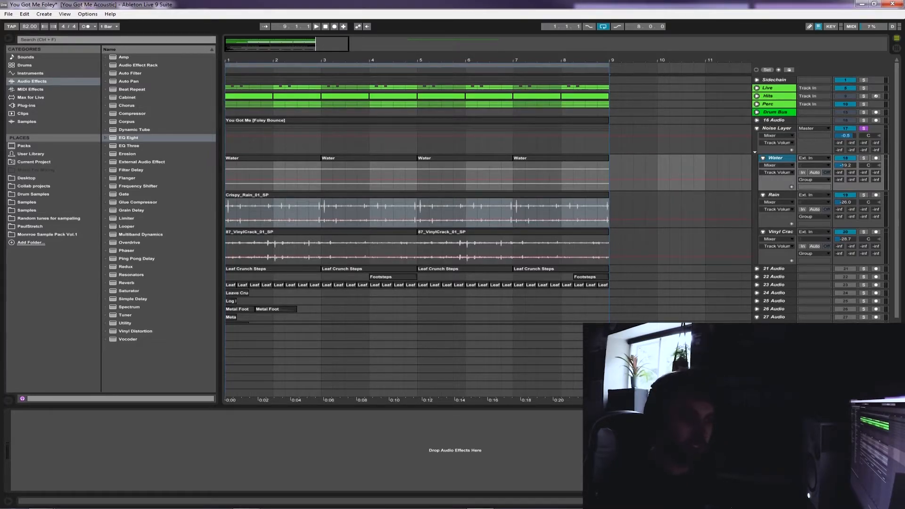
pyautogui.click(225, 175)
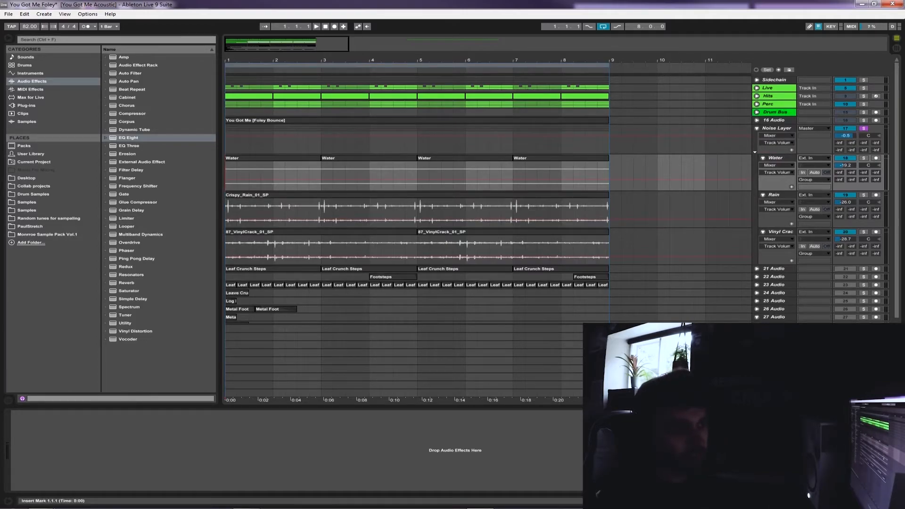
pyautogui.press('space')
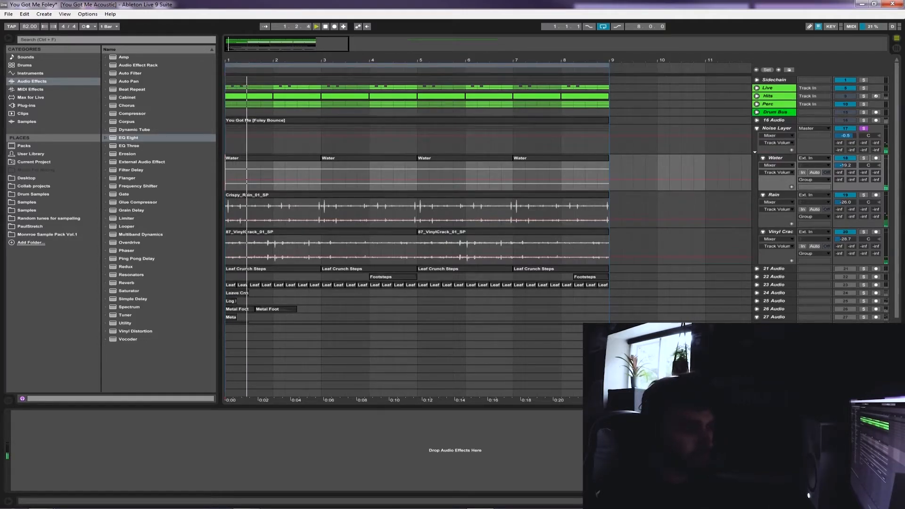
# Unfold the 16 Audio track and play it from bar 1 soloed together with the Noise Layer group
pyautogui.press('Tab')
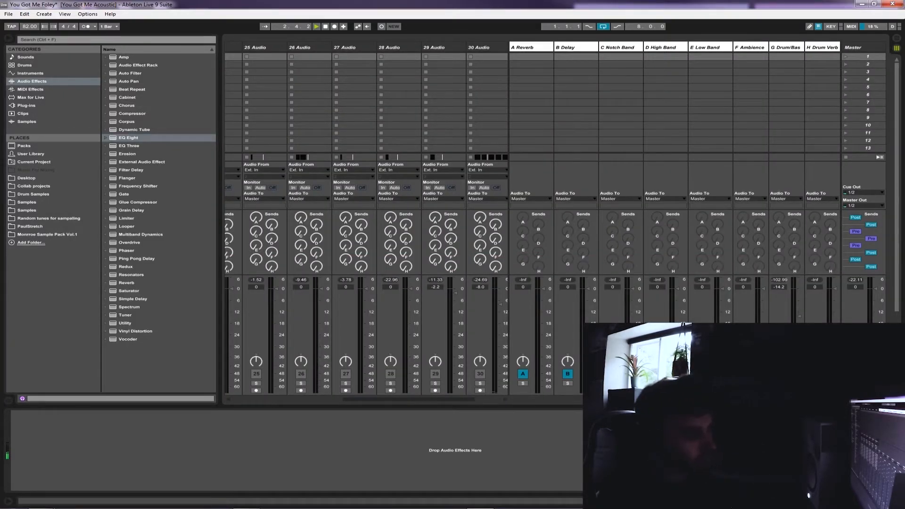
pyautogui.press('Tab')
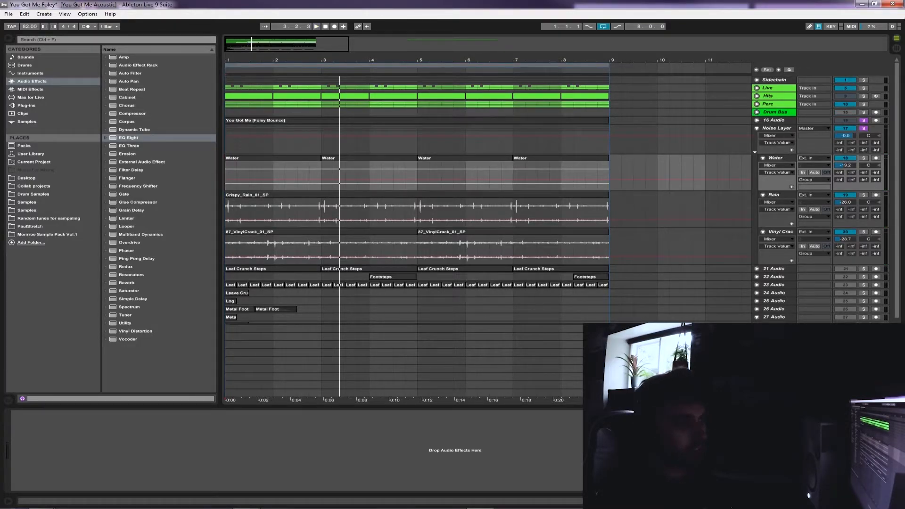
pyautogui.click(756, 121)
pyautogui.press('space')
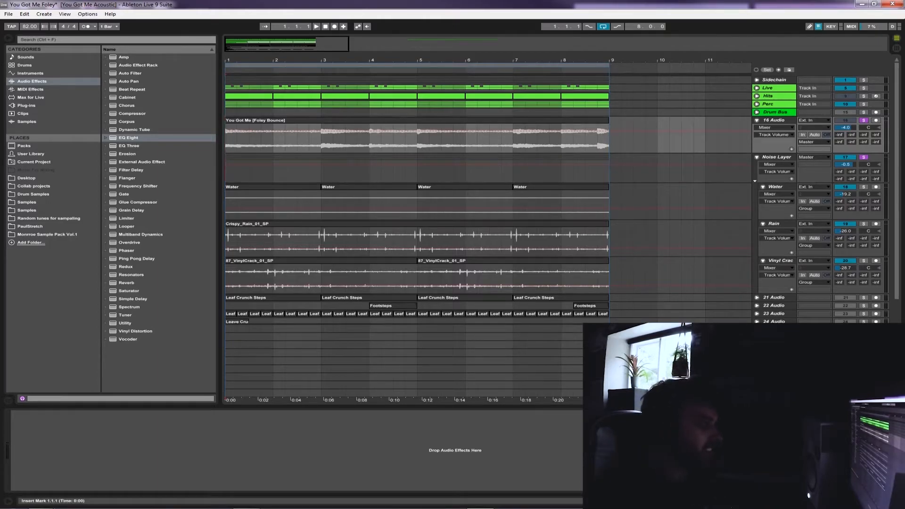
pyautogui.press('space')
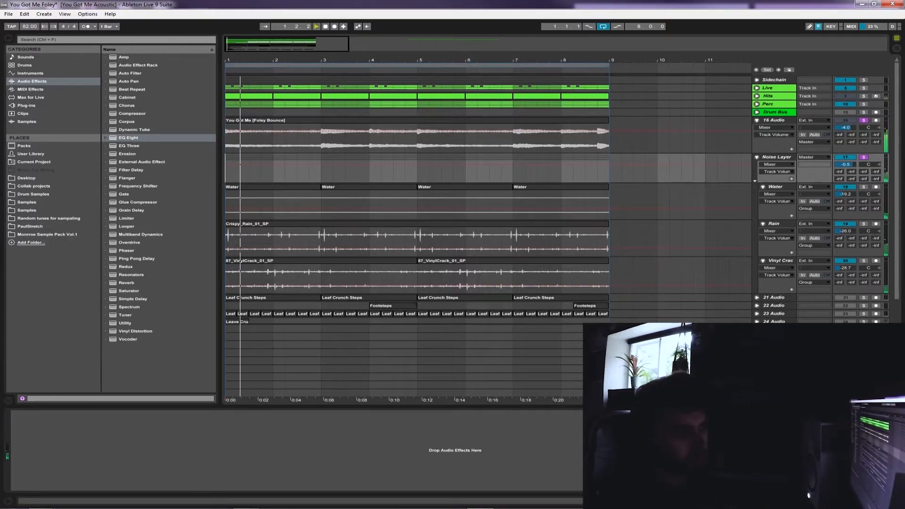
# Fold the 16 Audio track and compare its playback from bar 1 without and with the Noise Layer soloed
pyautogui.click(757, 120)
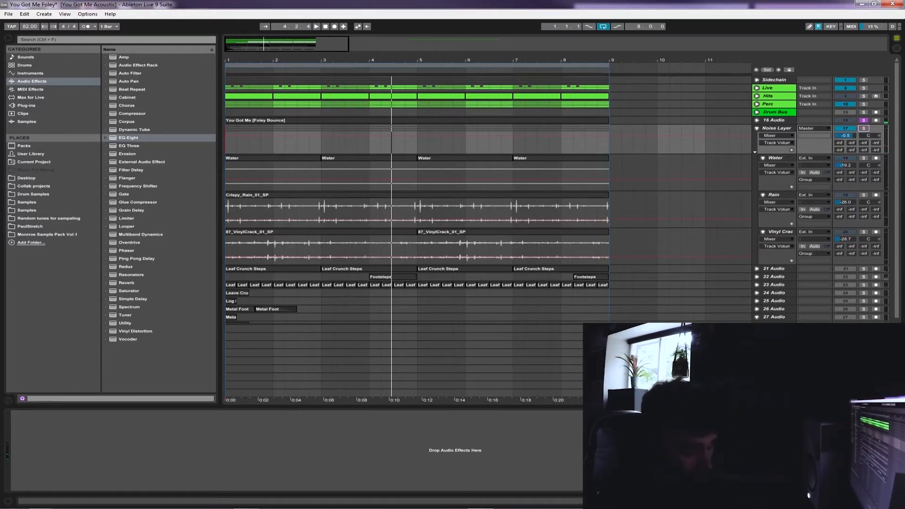
pyautogui.press('space')
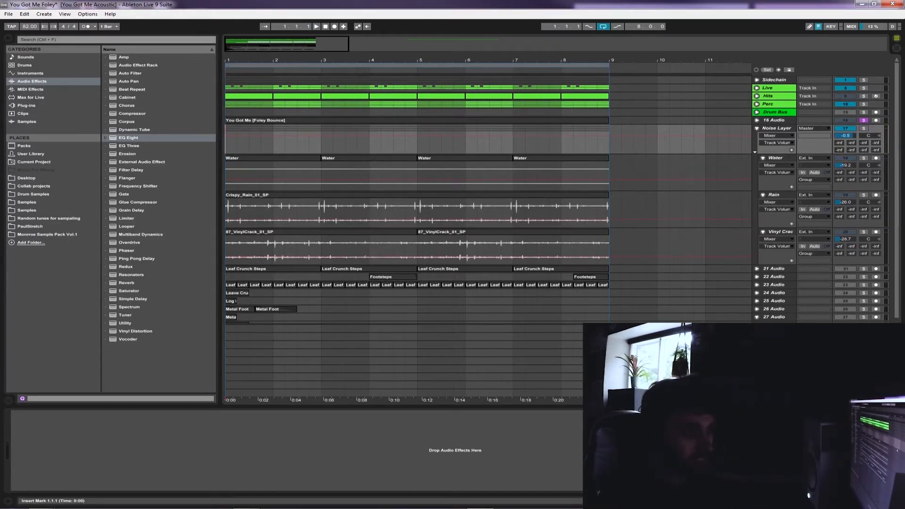
pyautogui.press('space')
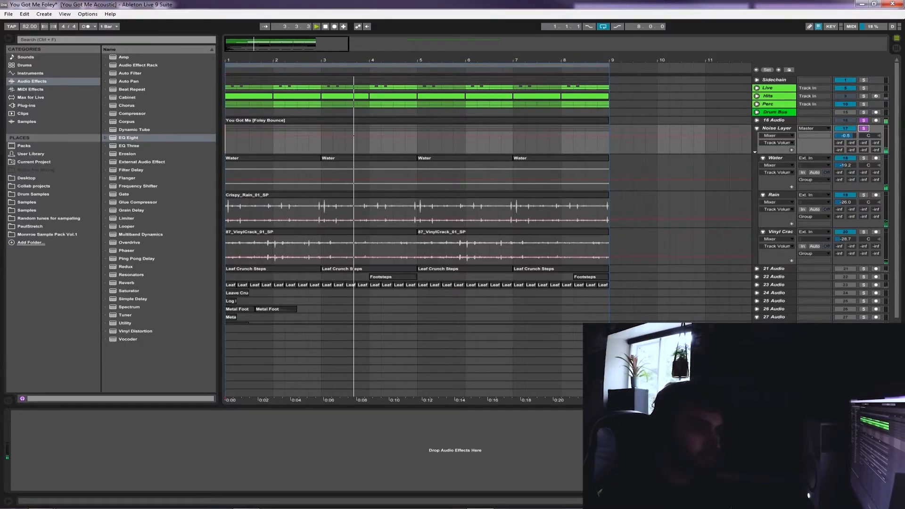
pyautogui.press('space')
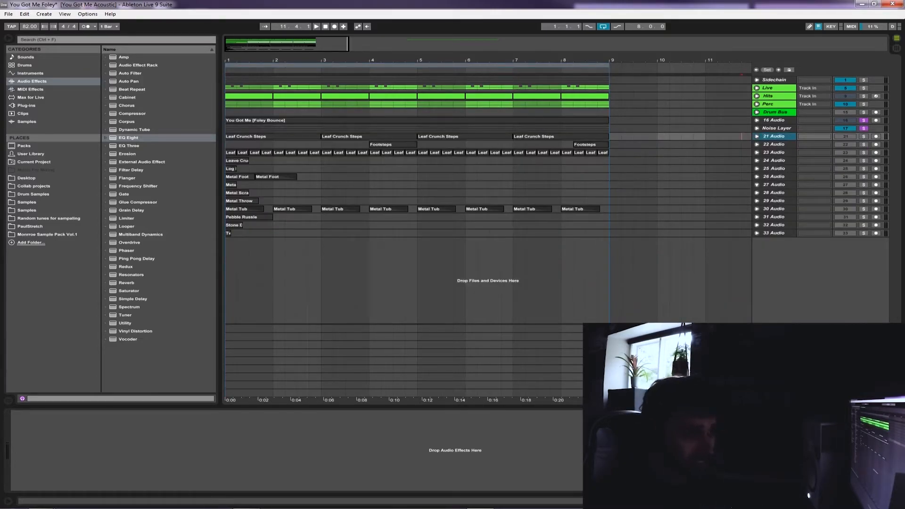
# Solo only the 21 Audio track and move the Metal Tub track up directly below 23 Audio
pyautogui.click(864, 136)
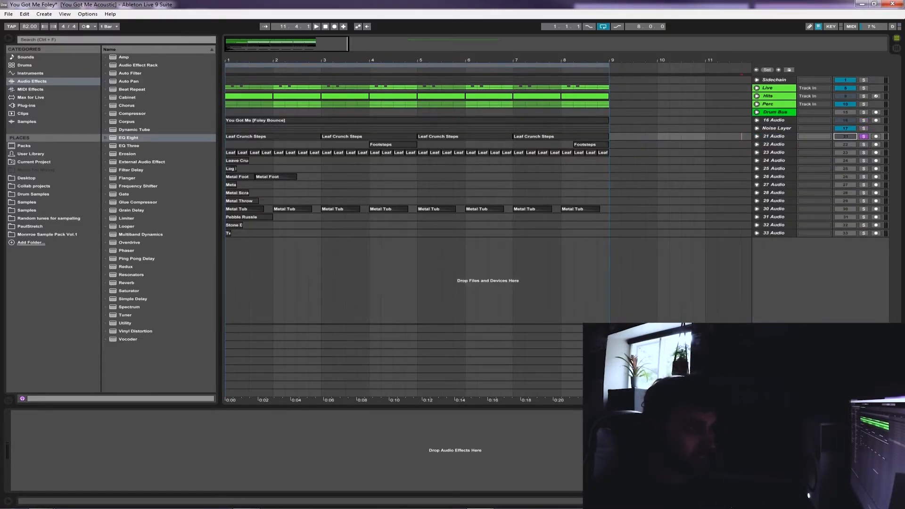
pyautogui.click(774, 144)
pyautogui.moveTo(774, 209); pyautogui.dragTo(774, 158)
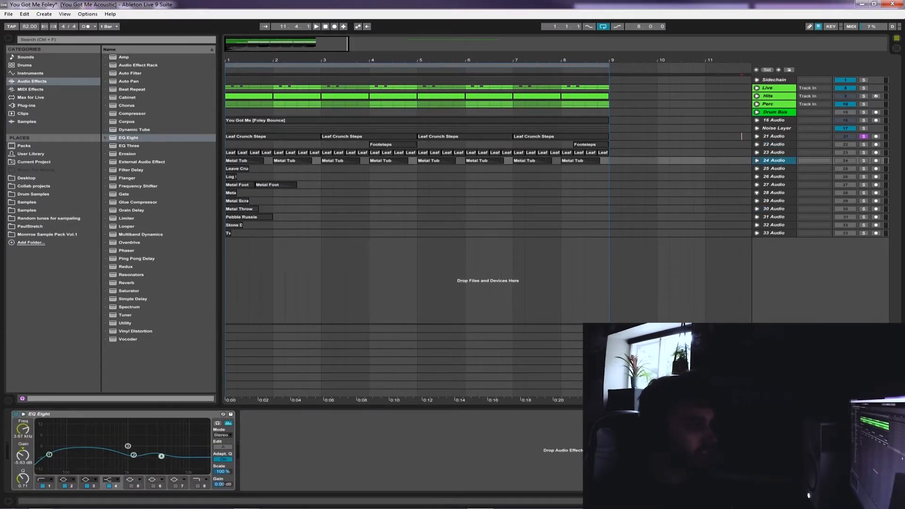
# Select the tracks from 21 Audio to 24 Audio
pyautogui.click(774, 137)
pyautogui.keyDown('shift'); pyautogui.click(774, 160); pyautogui.keyUp('shift')
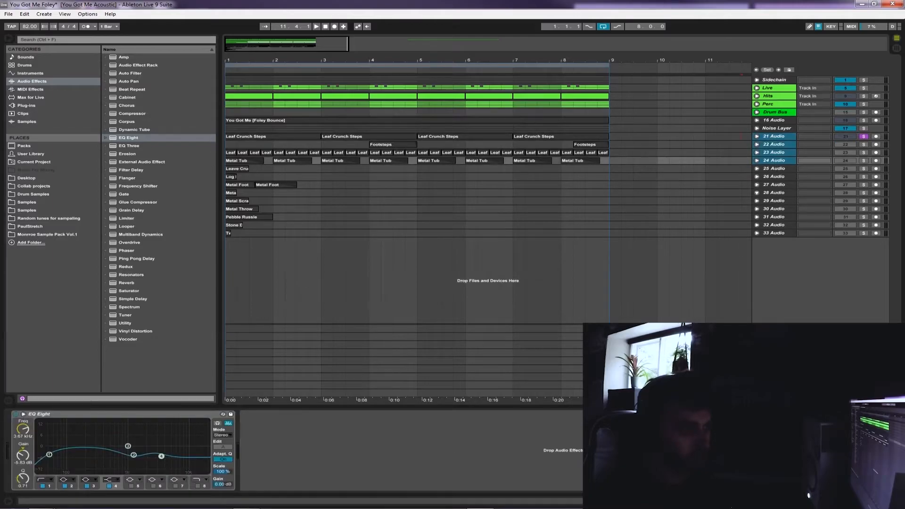
pyautogui.click(774, 144)
# Unfold the 21 Audio track, enlarge the timeline around its start and play the Leaf Crunch Steps clips from bar 1
pyautogui.click(757, 136)
pyautogui.click(681, 159)
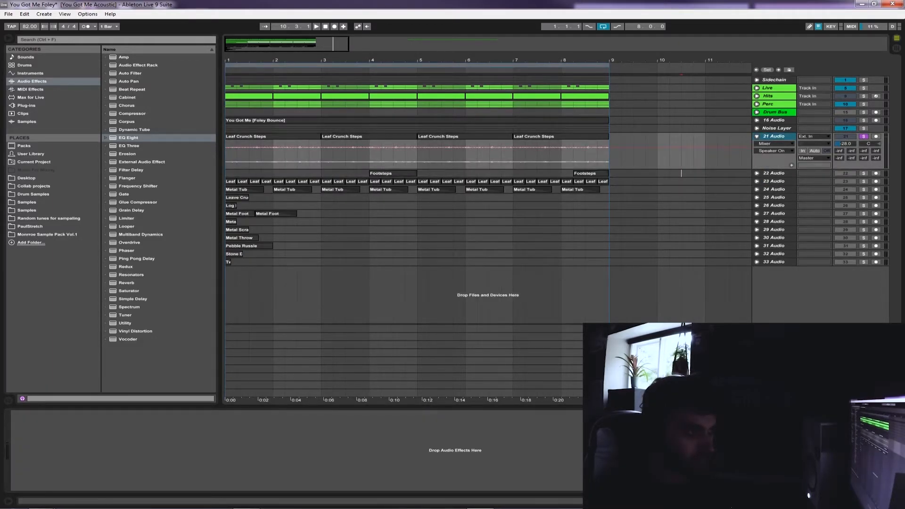
pyautogui.click(236, 157)
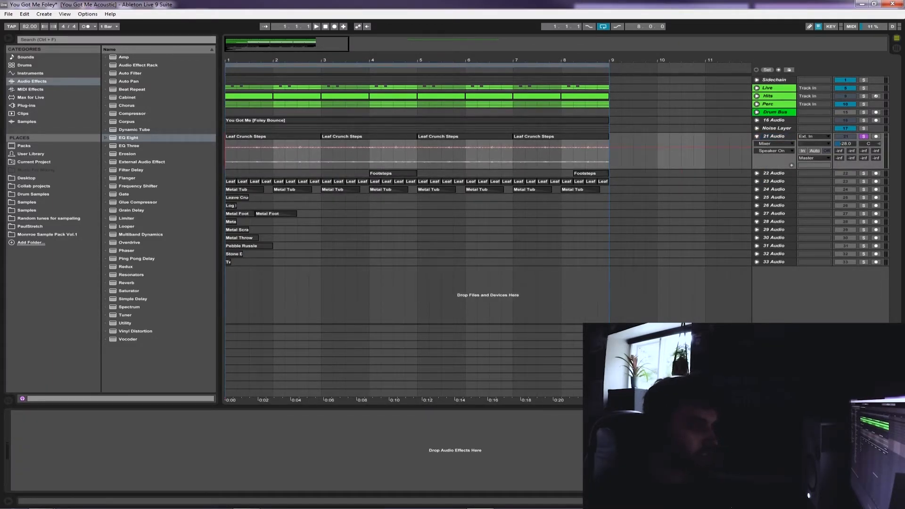
pyautogui.moveTo(228, 60); pyautogui.dragTo(228, 82)
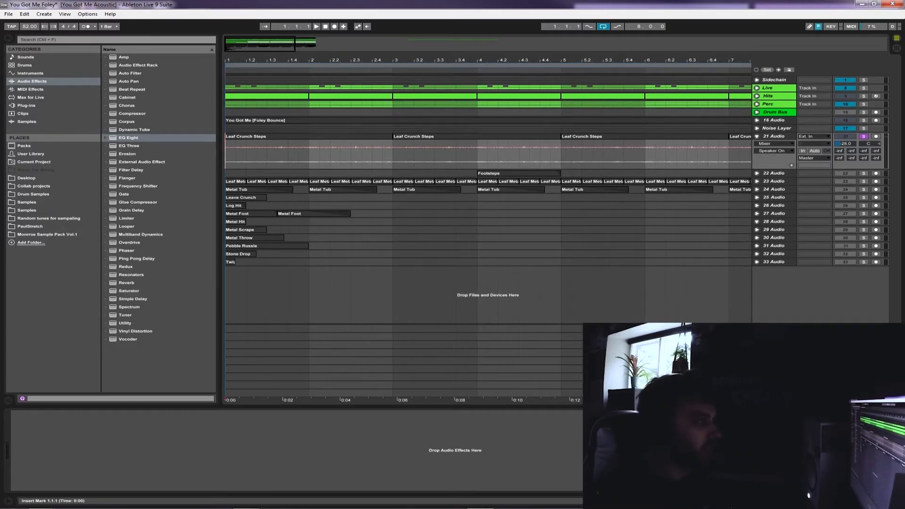
pyautogui.click(774, 136)
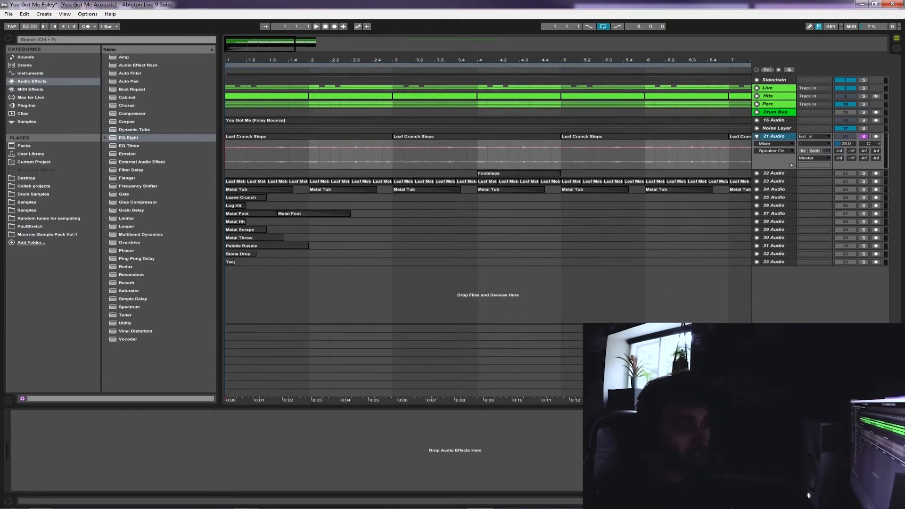
pyautogui.press('space')
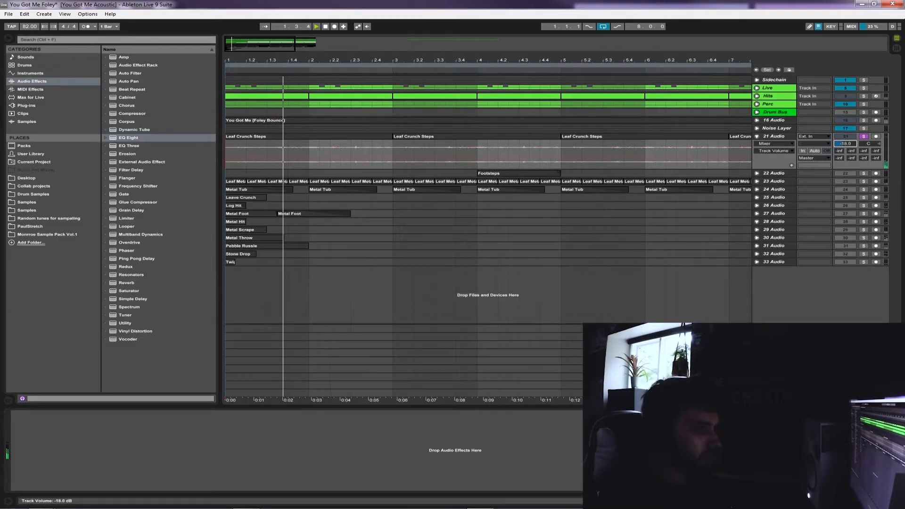
# Try a higher volume on the 21 Audio track during playback, undo the change and stop playback
pyautogui.moveTo(845, 144); pyautogui.dragTo(845, 121)
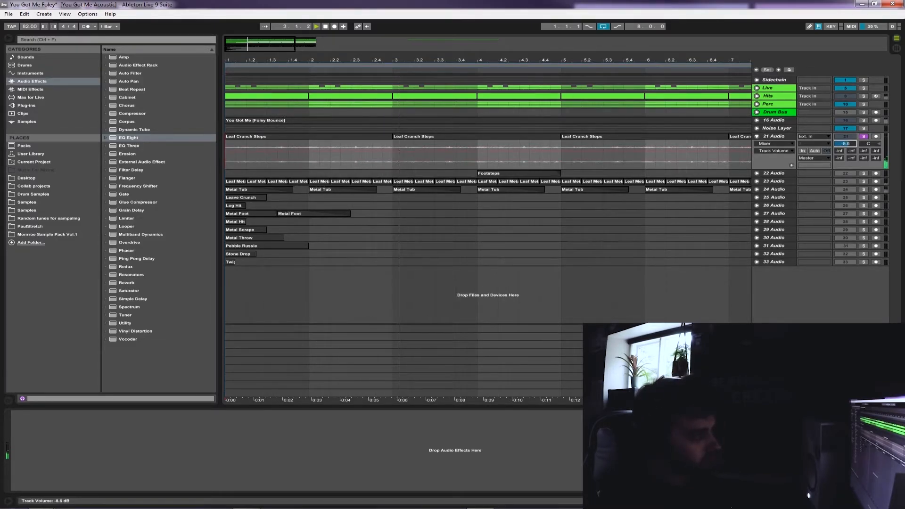
pyautogui.hotkey('ctrl', 'z')
pyautogui.press('space')
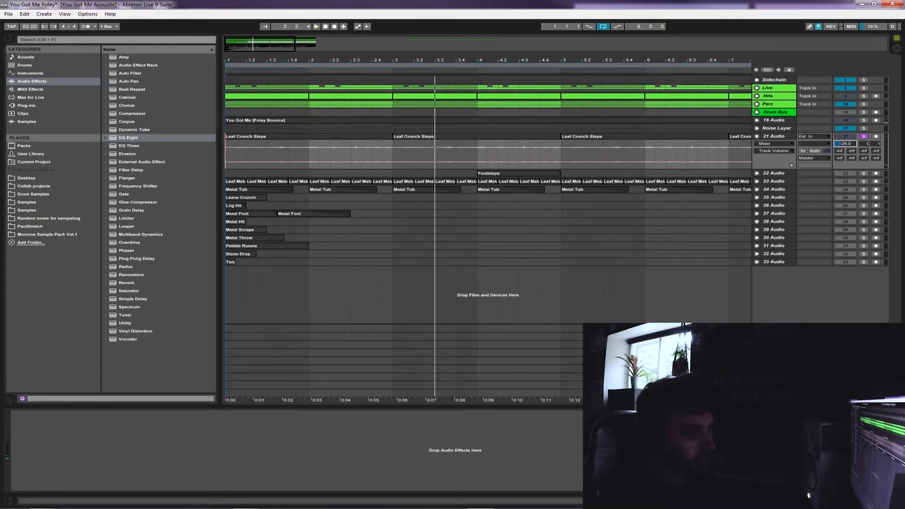
# Play the Leaf Crunch Steps from bar 3 with the Noise Layer also soloed, and set the 21 Audio volume to -24 dB
pyautogui.click(476, 136)
pyautogui.click(774, 137)
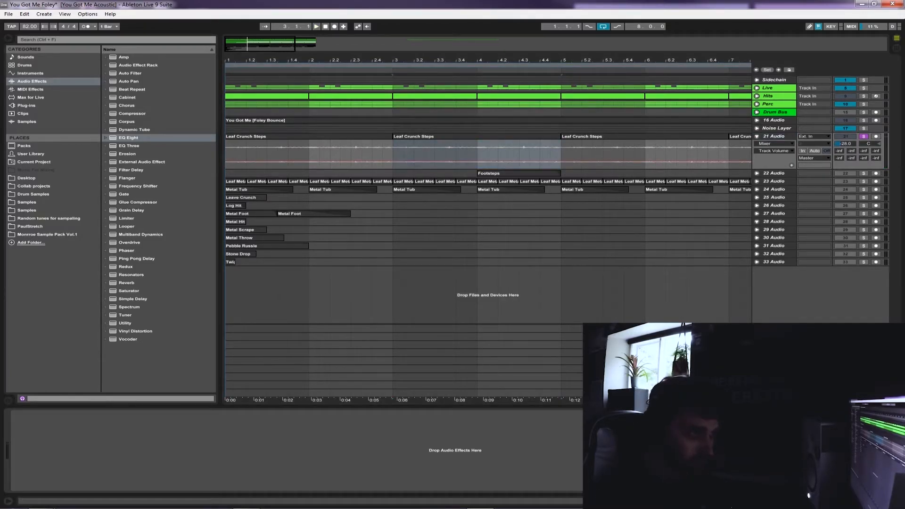
pyautogui.press('space')
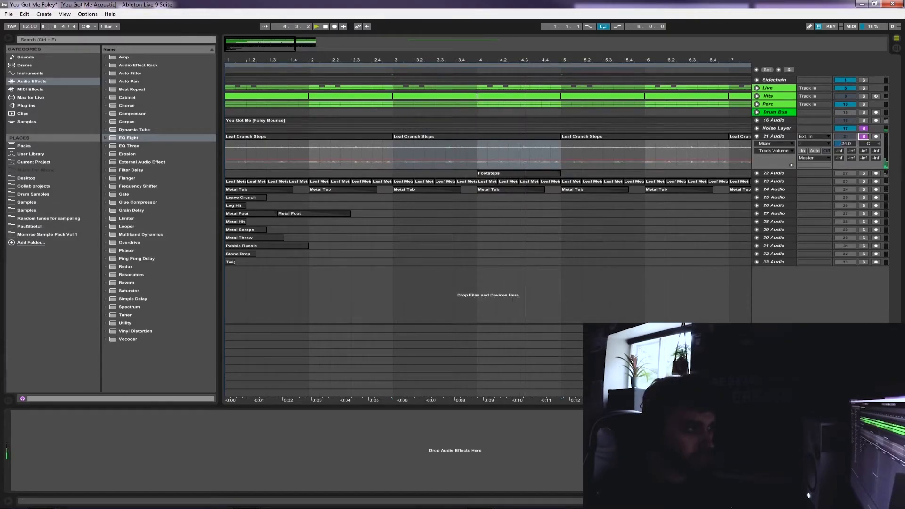
pyautogui.press('space')
# Unfold and solo the 22 Audio track, with the insert marker at the start of its Footsteps clip at bar 4
pyautogui.click(757, 173)
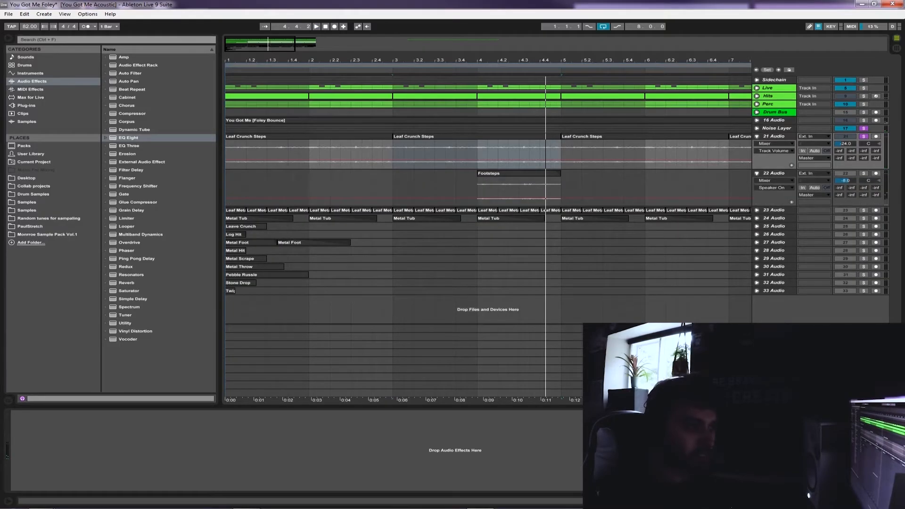
pyautogui.click(478, 190)
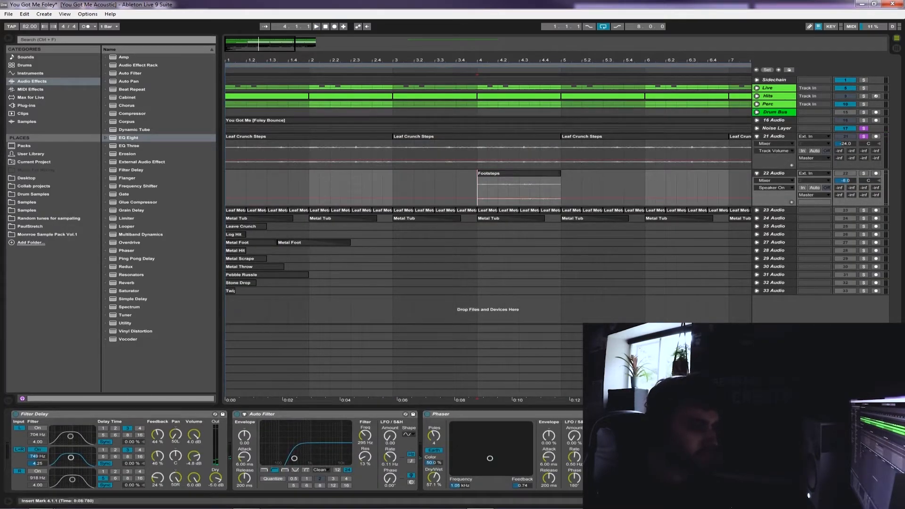
pyautogui.click(863, 172)
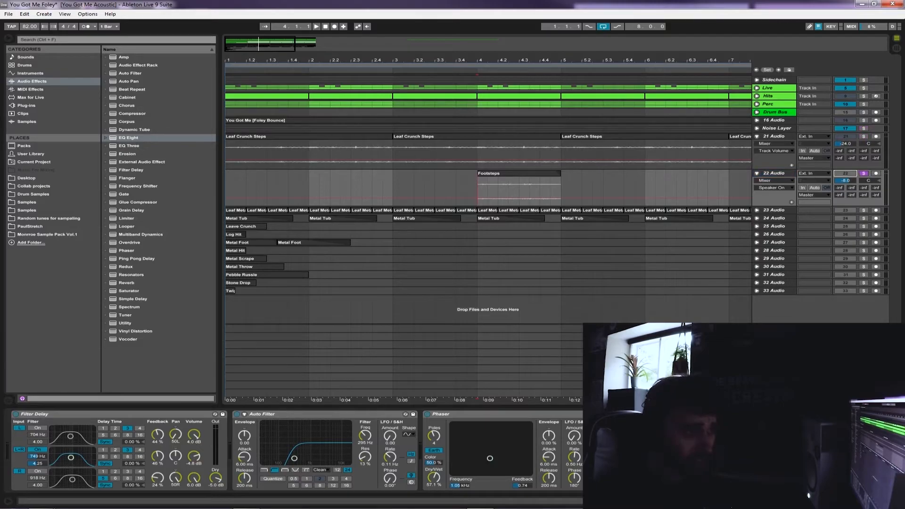
pyautogui.click(845, 173)
# Look at the Footsteps clip's sample settings and go through the track's Filter Delay, Auto Filter and Phaser devices
pyautogui.doubleClick(519, 173)
pyautogui.doubleClick(774, 173)
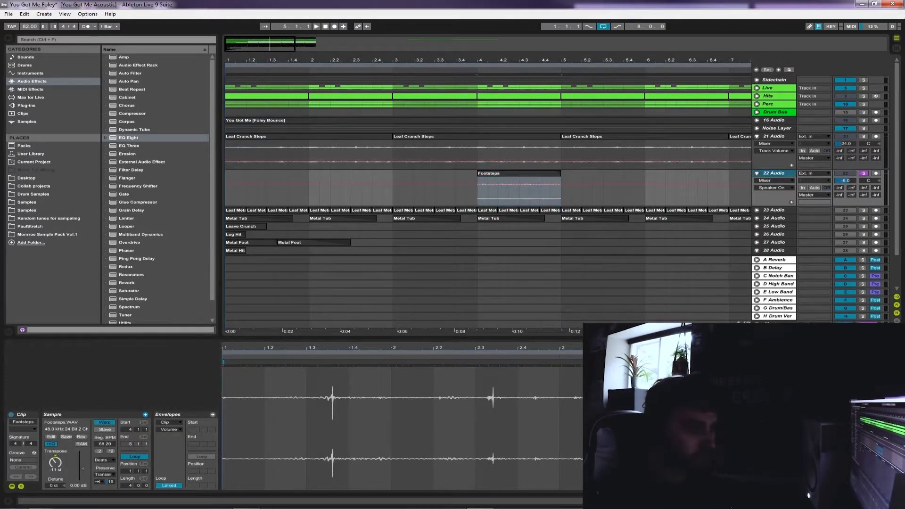
pyautogui.click(478, 191)
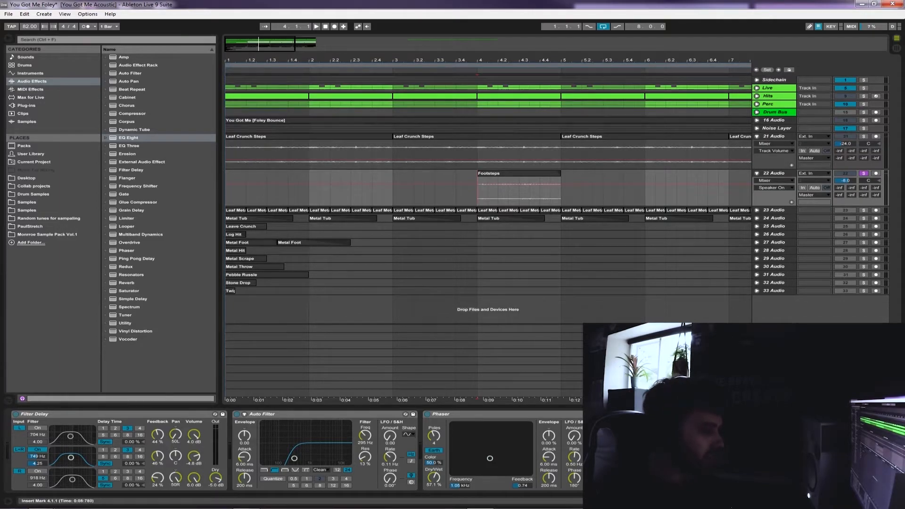
pyautogui.click(774, 173)
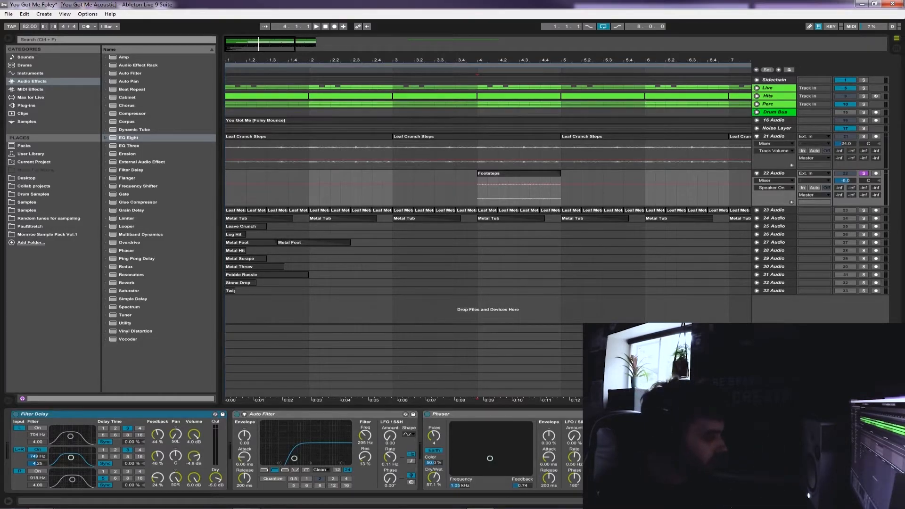
pyautogui.click(292, 414)
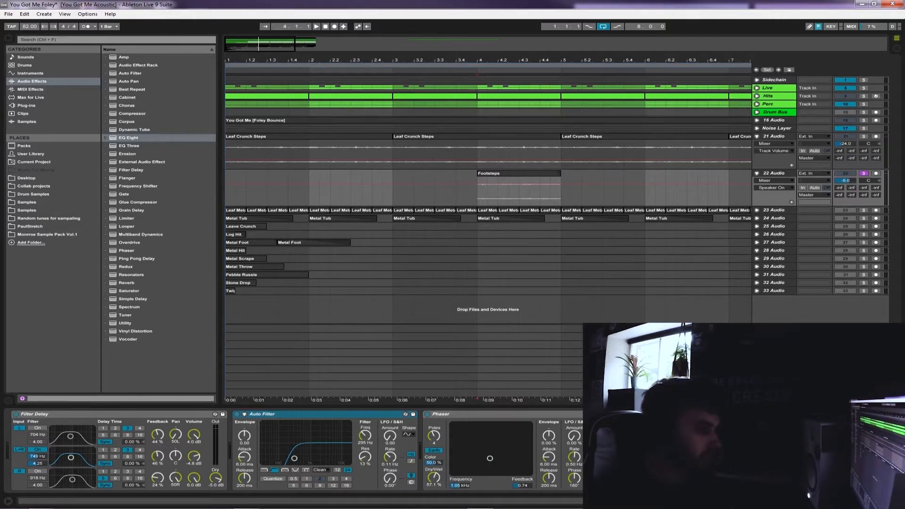
pyautogui.click(476, 415)
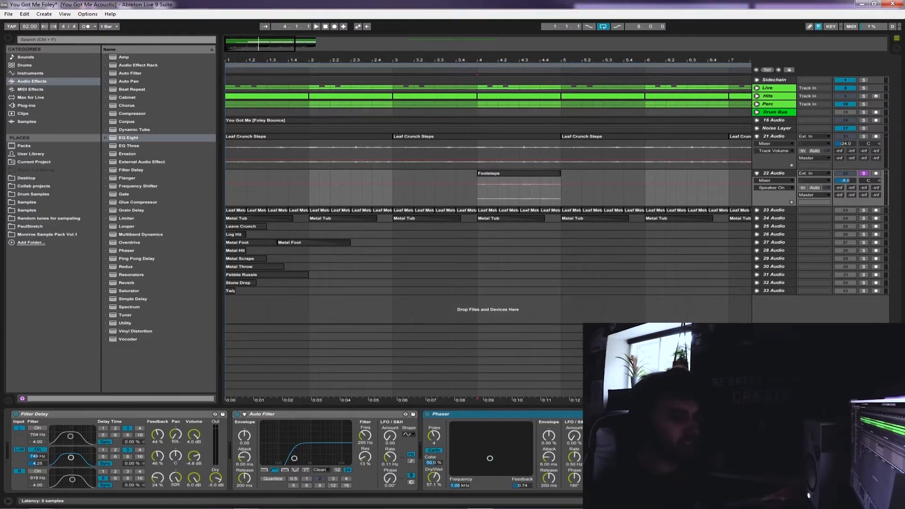
# Set the Footsteps clip's warping to Beats, preserving Transients with a transient envelope of 100, and play the clip from bar 4
pyautogui.doubleClick(528, 173)
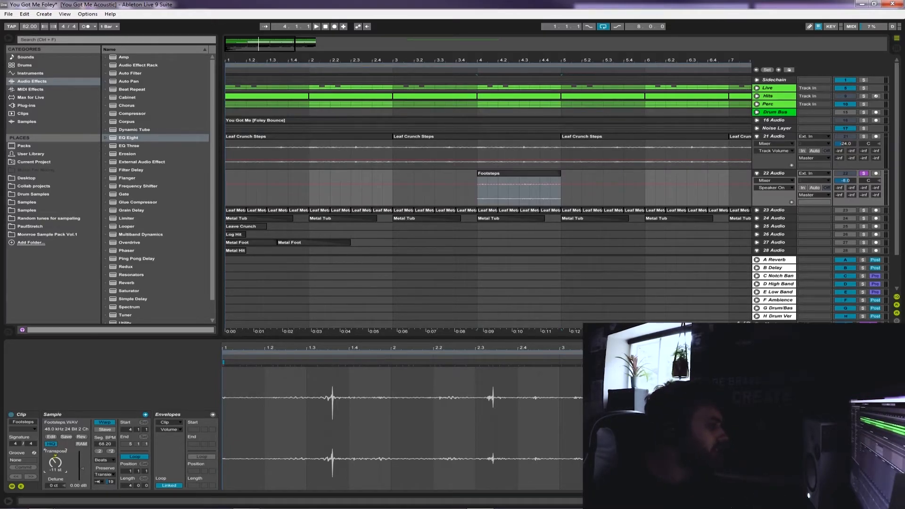
pyautogui.click(105, 460)
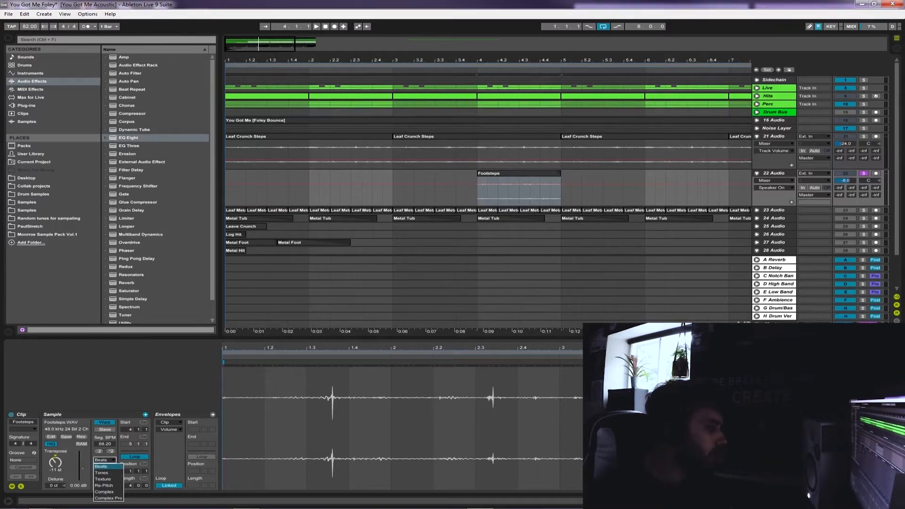
pyautogui.click(101, 466)
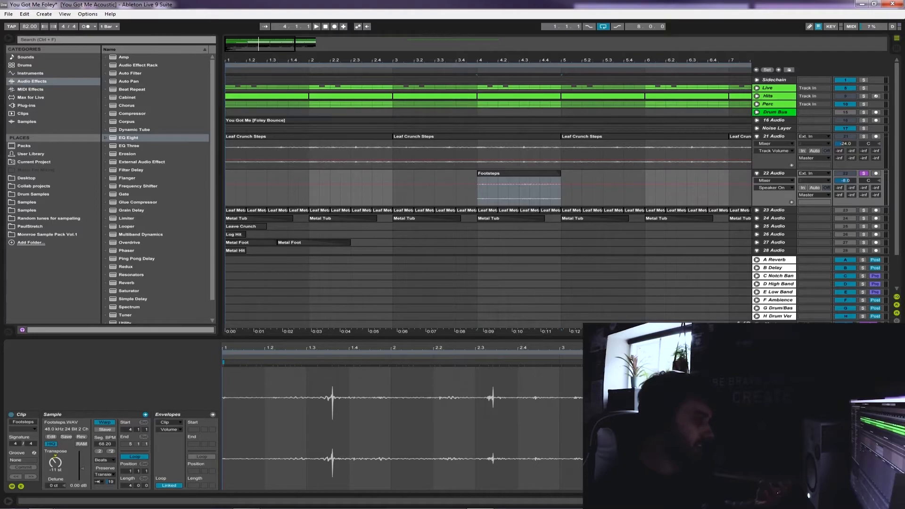
pyautogui.click(105, 474)
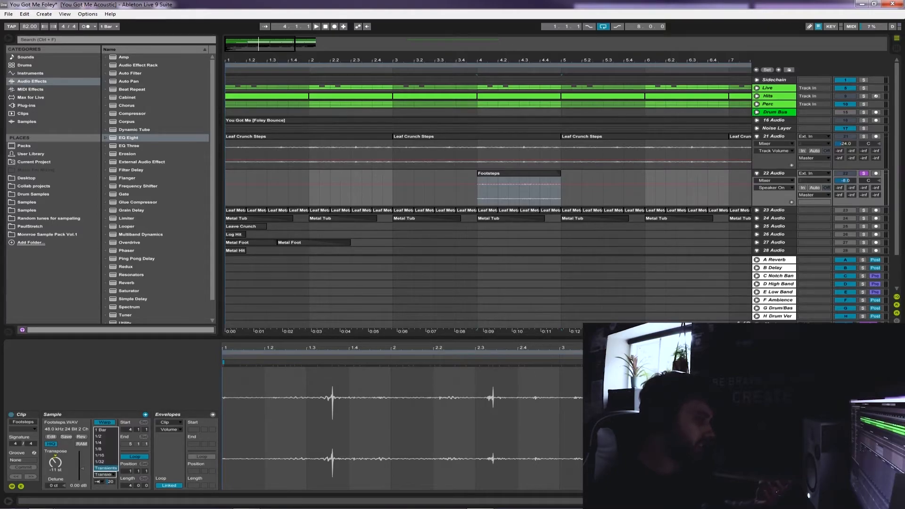
pyautogui.click(105, 468)
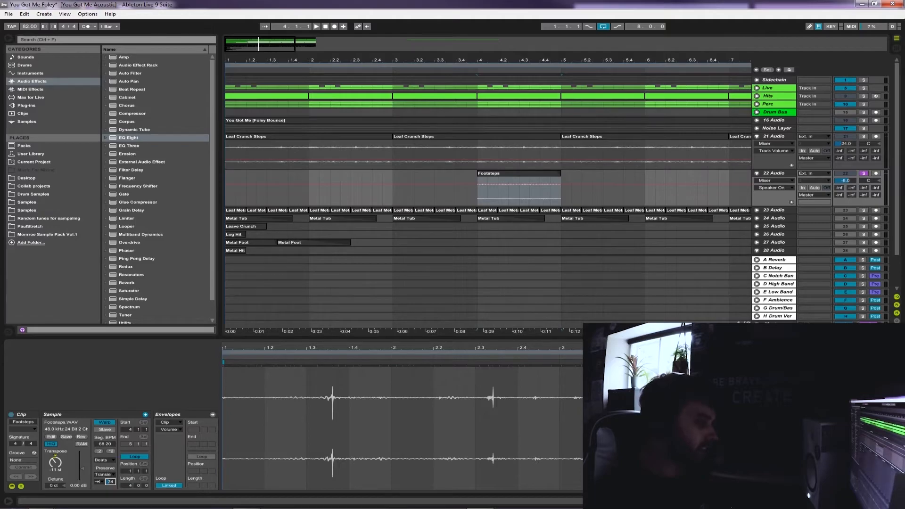
pyautogui.click(477, 192)
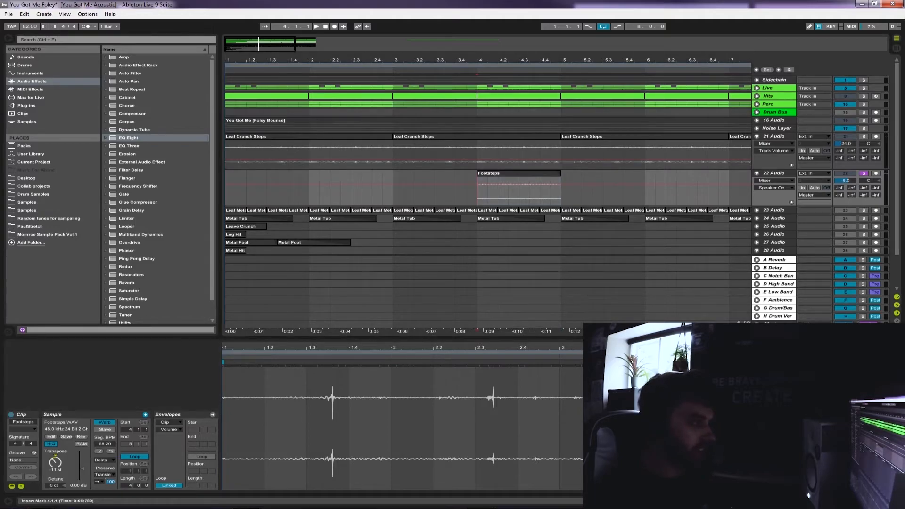
pyautogui.press('space')
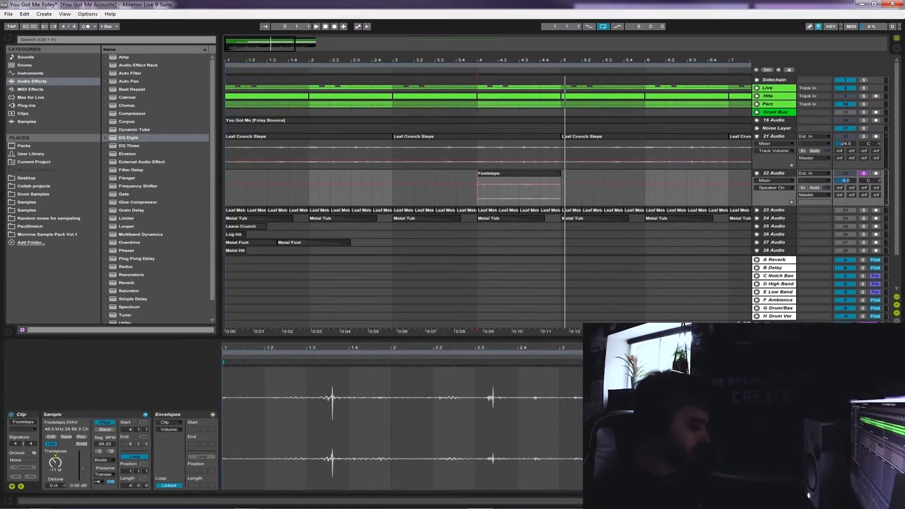
# Set the Footsteps clip's transient envelope to 17 and play the clip from bar 4
pyautogui.moveTo(110, 482); pyautogui.dragTo(110, 485)
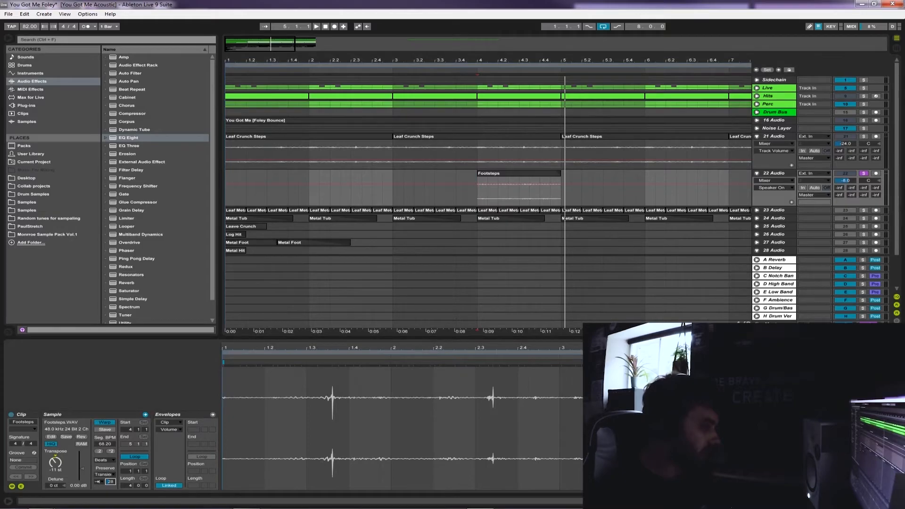
pyautogui.click(488, 188)
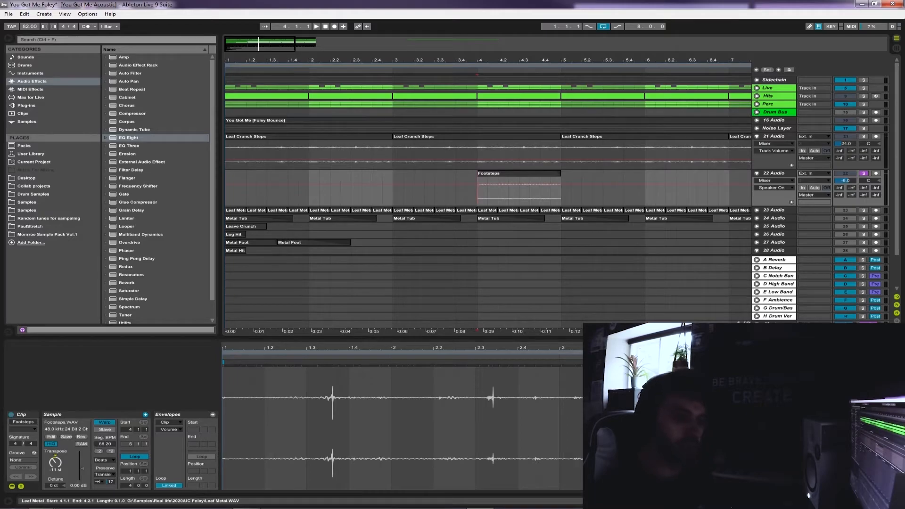
pyautogui.press('space')
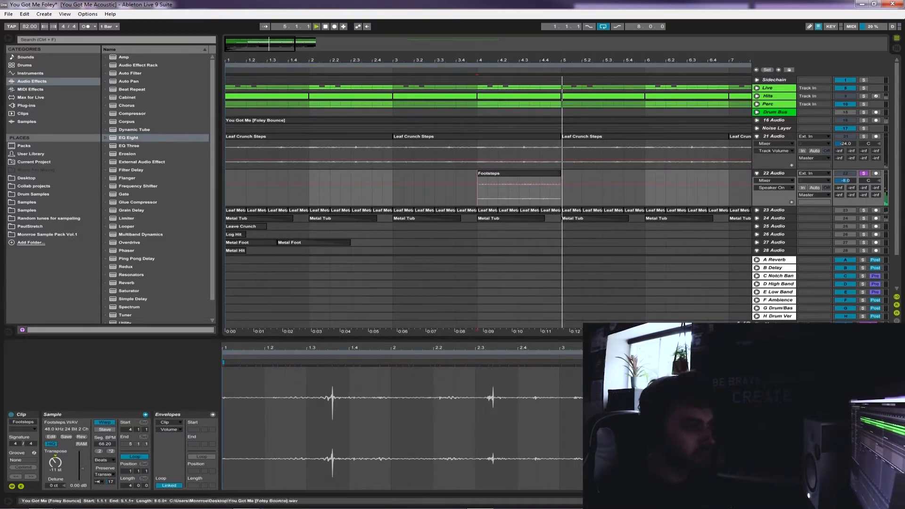
pyautogui.press('-')
pyautogui.press('-')
# Unfold and solo the 23 Audio track with the Leaf Metal clips and show its DeEsser and Compressor devices
pyautogui.doubleClick(773, 173)
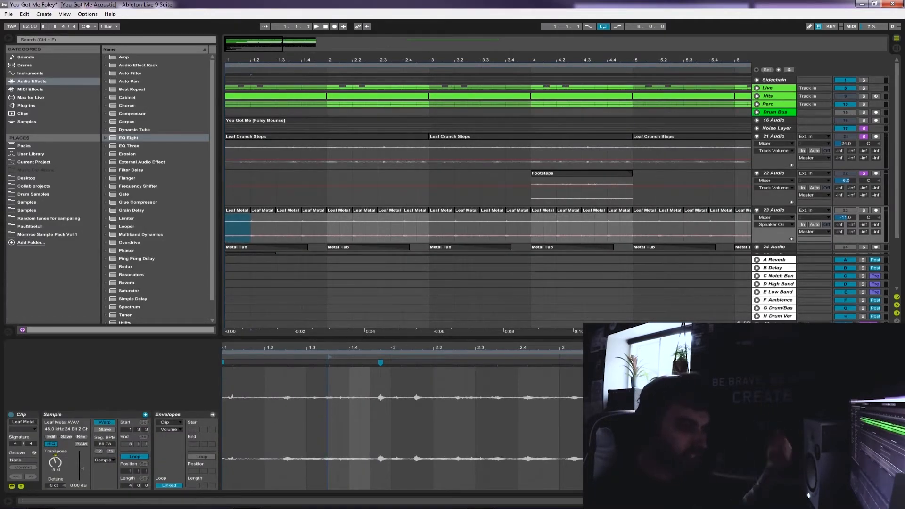
pyautogui.click(863, 210)
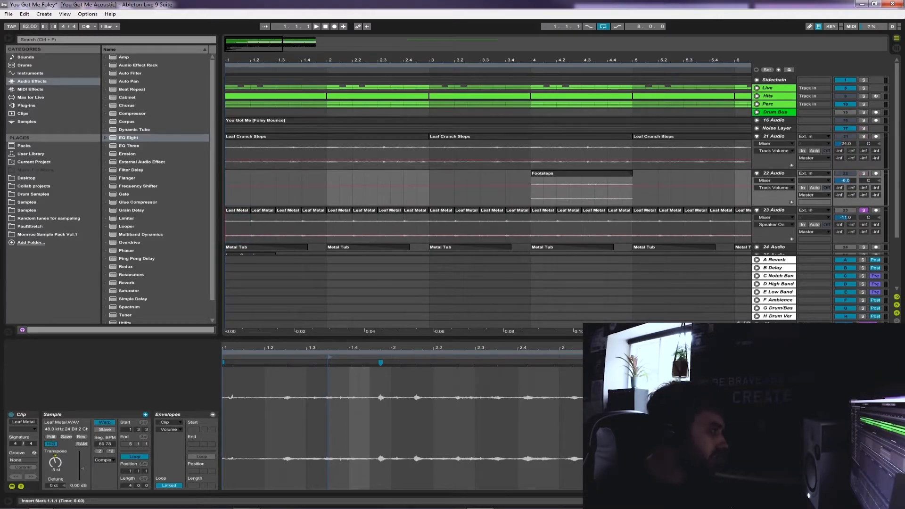
pyautogui.doubleClick(773, 211)
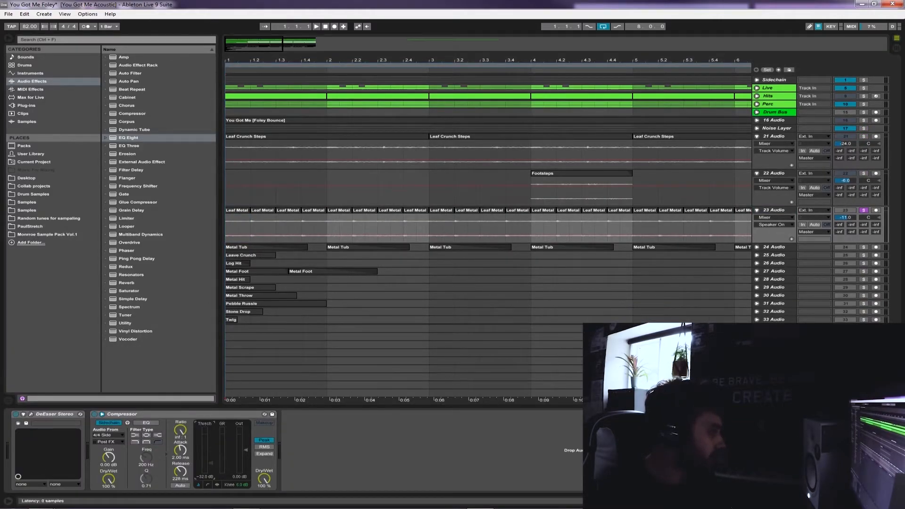
# Group the 23 Audio track's DeEsser and Compressor into an audio effect rack and play the Leaf Metal clips from bar 1 with the rack bypassed
pyautogui.hotkey('ctrl', 'g')
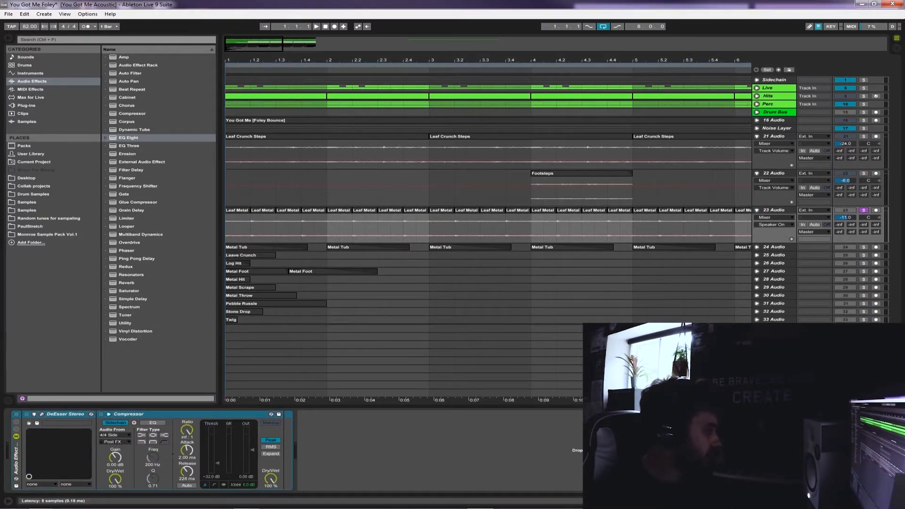
pyautogui.press('space')
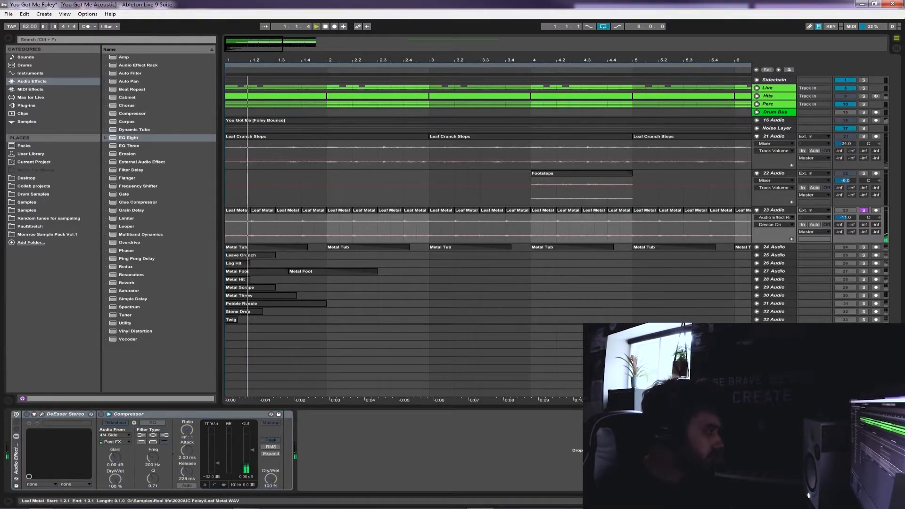
pyautogui.click(313, 228)
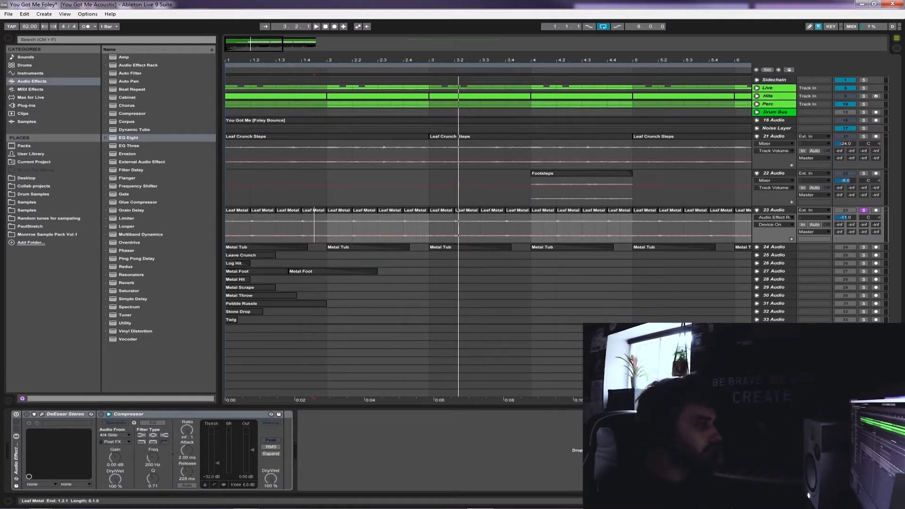
# Try extending the first Leaf Metal clip to bar 4, play it from bar 1, and undo the extension
pyautogui.moveTo(250, 210); pyautogui.dragTo(530, 210)
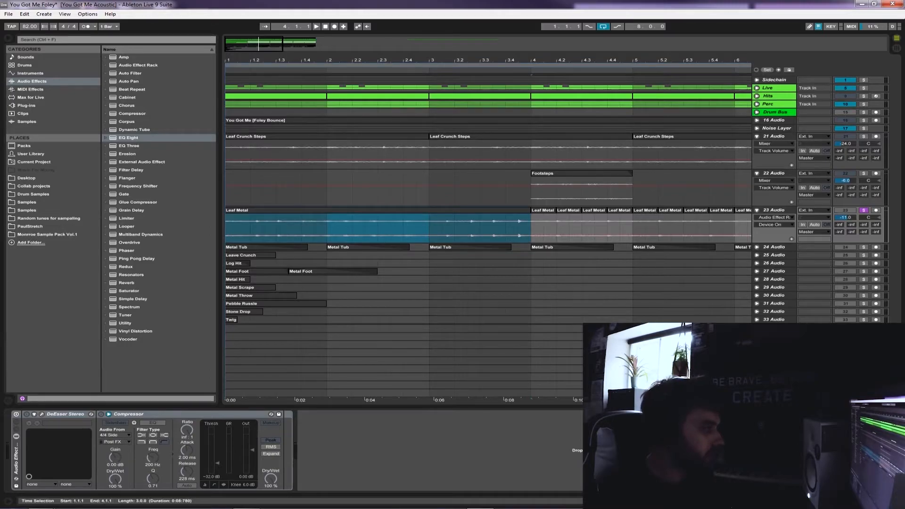
pyautogui.click(227, 228)
pyautogui.press('space')
pyautogui.doubleClick(255, 210)
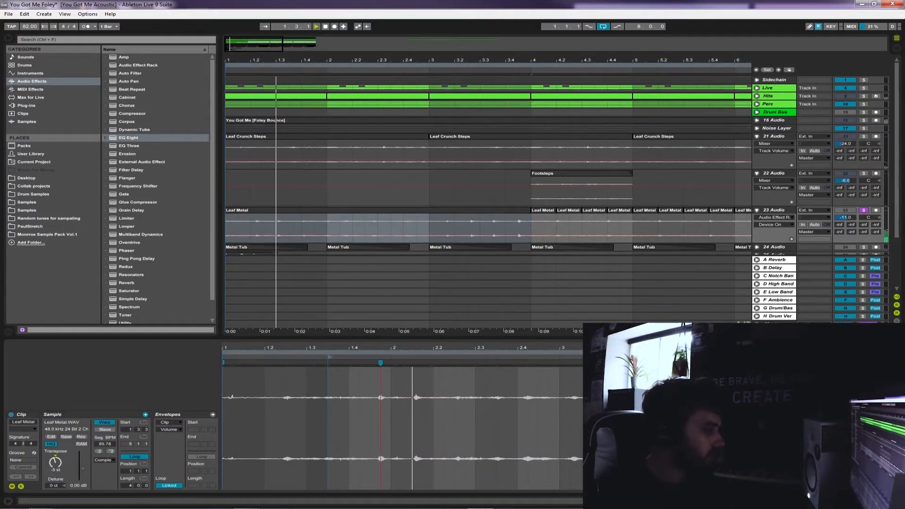
pyautogui.hotkey('ctrl', 'alt', 'l')
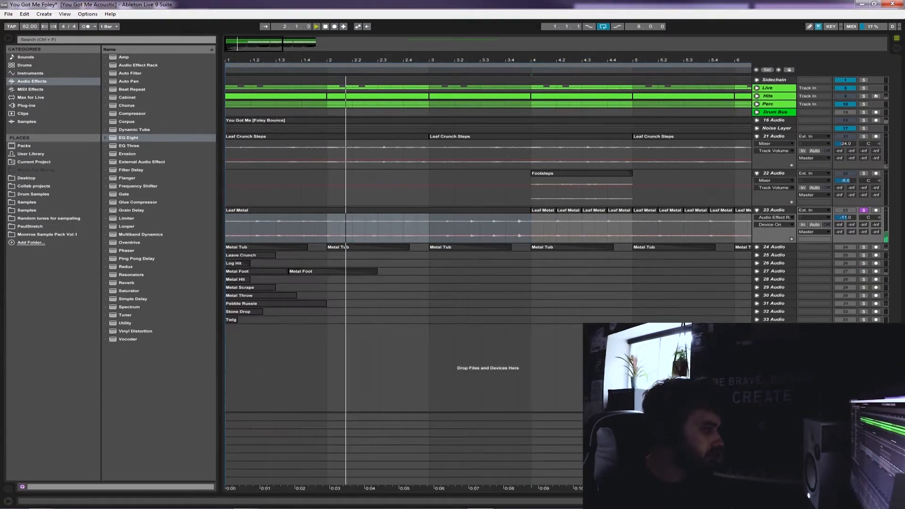
pyautogui.hotkey('ctrl', 'z')
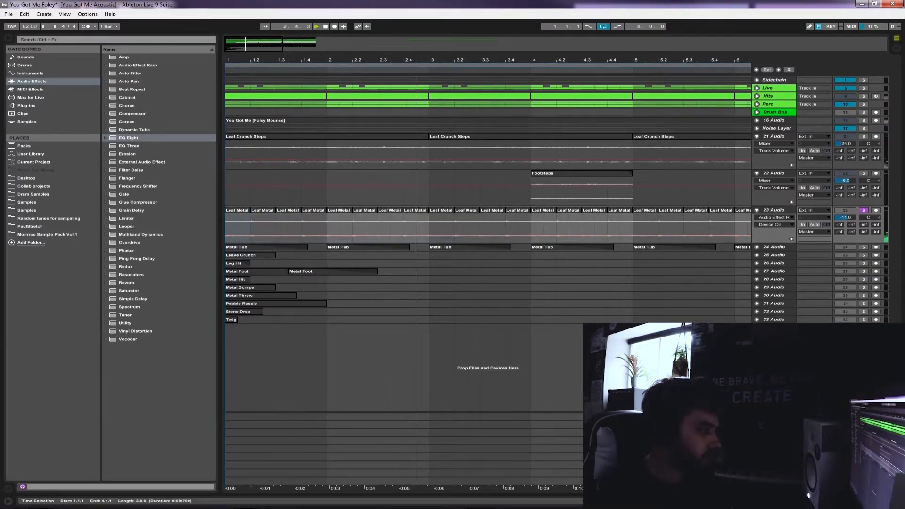
pyautogui.hotkey('shift', 'Tab')
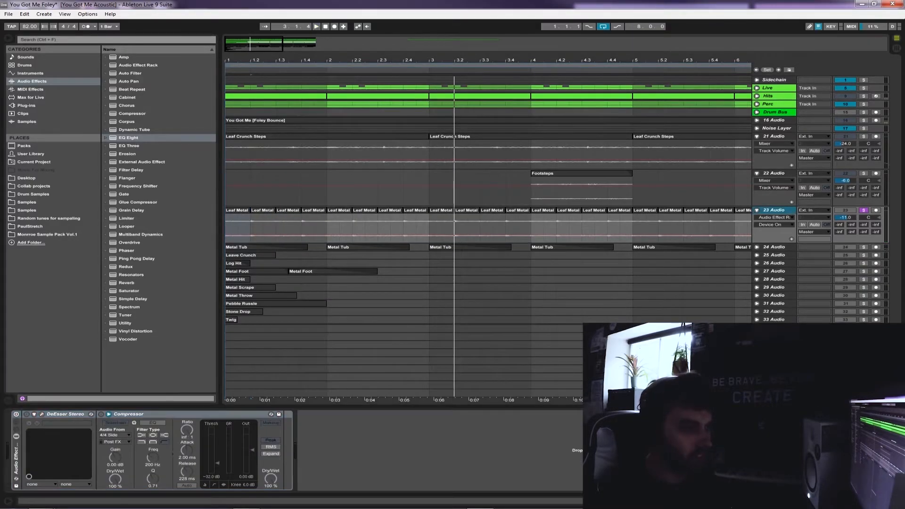
# Switch the 23 Audio effect rack back on and select the Leaf Metal clip at 2.3 with the device chain shown
pyautogui.click(16, 415)
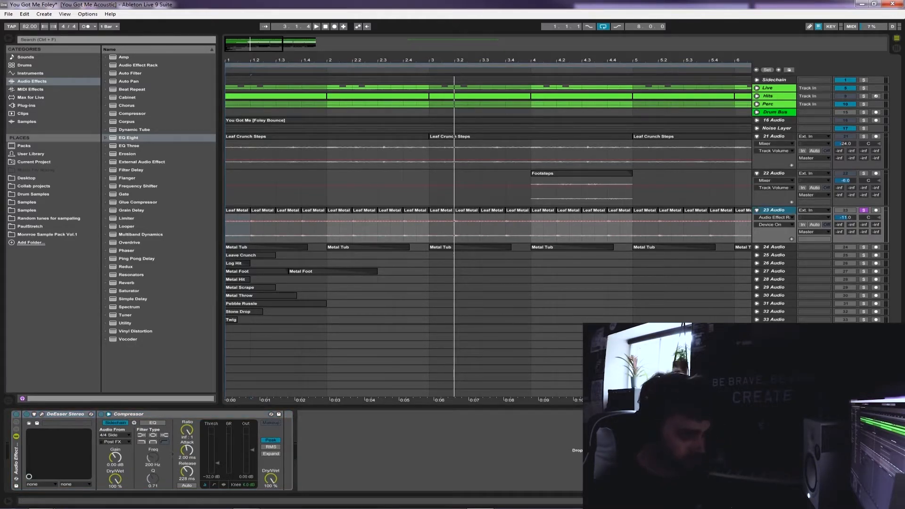
pyautogui.click(391, 229)
pyautogui.hotkey('shift', 'Tab')
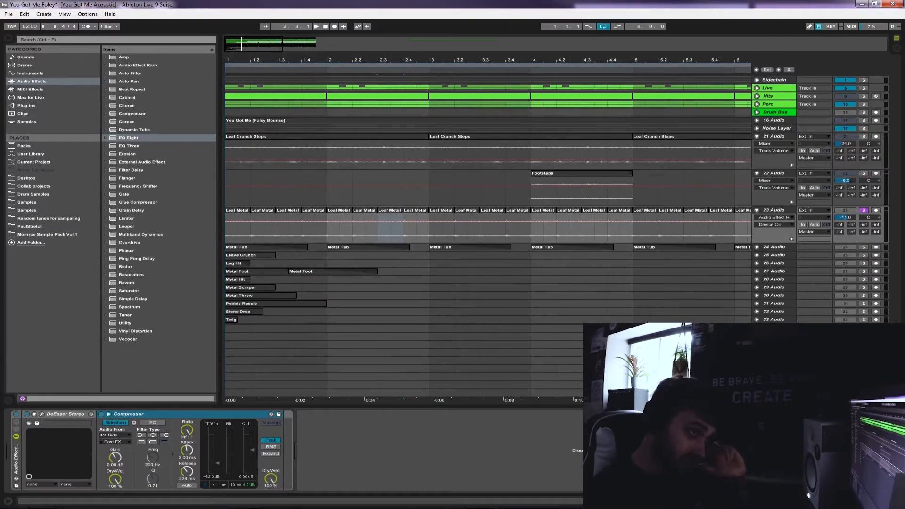
# Unfold the Sidechain group and its 4/4 Side track, and play the 4/4 Side trigger soloed from bar 1
pyautogui.click(774, 80)
pyautogui.click(756, 80)
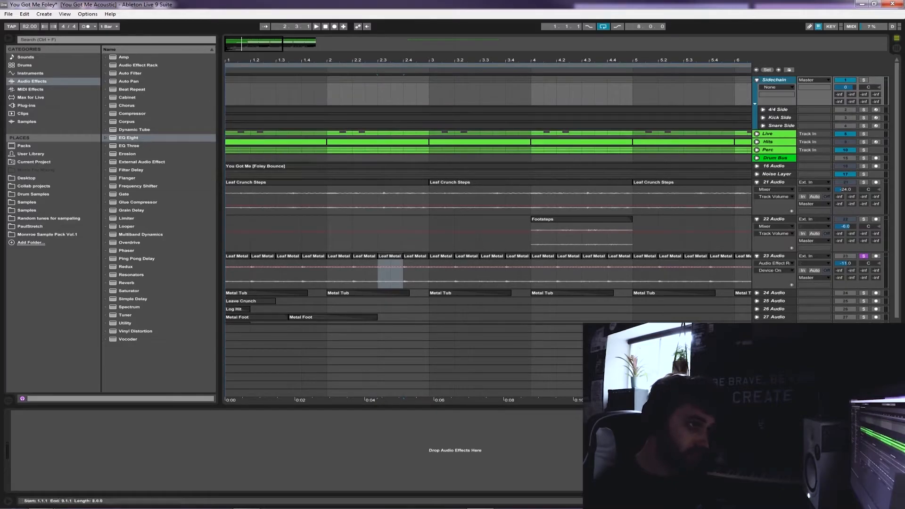
pyautogui.moveTo(709, 92); pyautogui.dragTo(225, 107)
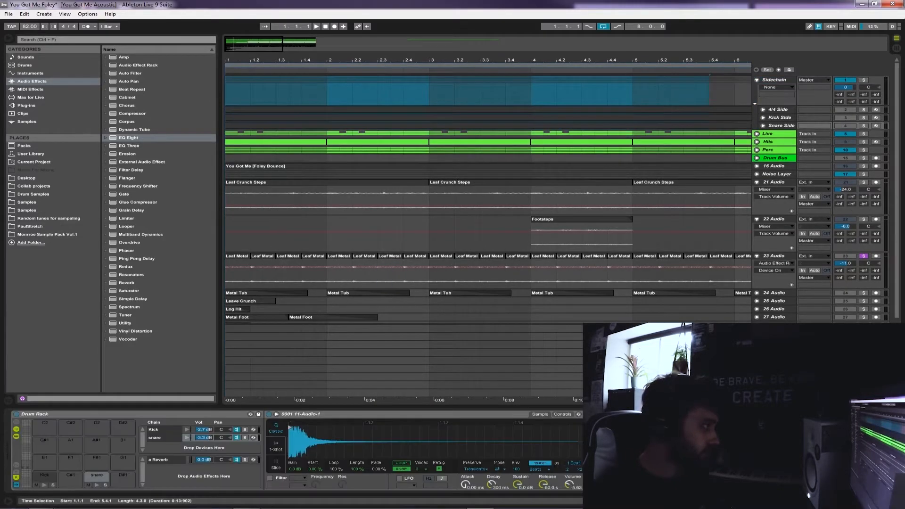
pyautogui.click(480, 93)
pyautogui.click(763, 109)
pyautogui.click(778, 109)
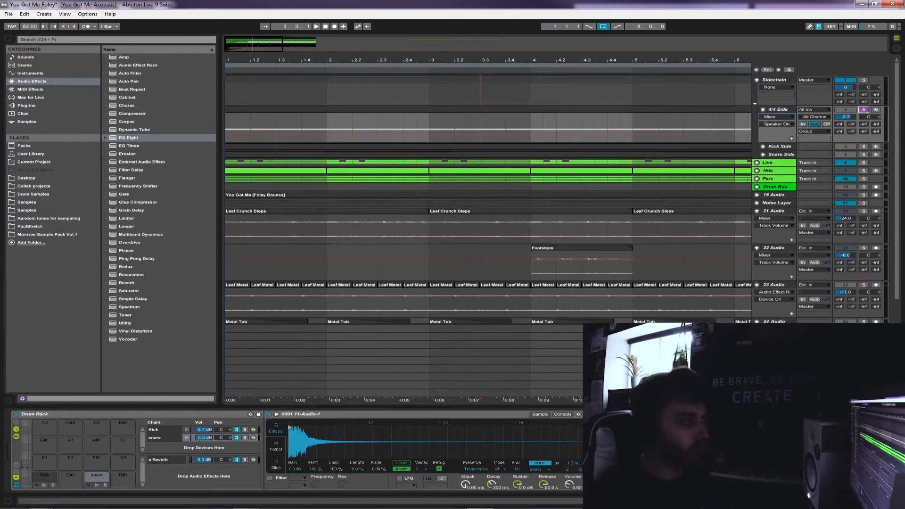
pyautogui.press('space')
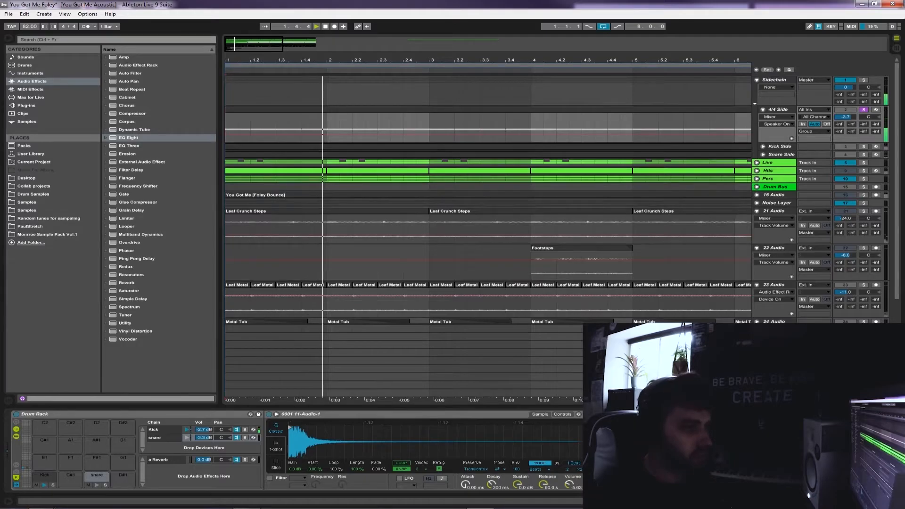
pyautogui.press('space')
# Solo the Kick Side track, unfold the Kick Side and Snare Side tracks, and examine their trigger patterns against 4/4 Side
pyautogui.click(863, 147)
pyautogui.click(763, 146)
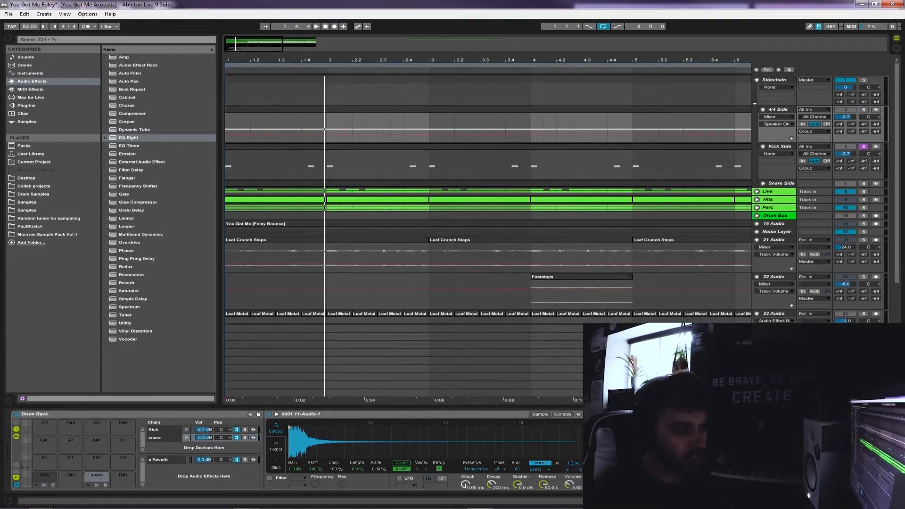
pyautogui.click(757, 192)
pyautogui.click(757, 192)
pyautogui.click(763, 184)
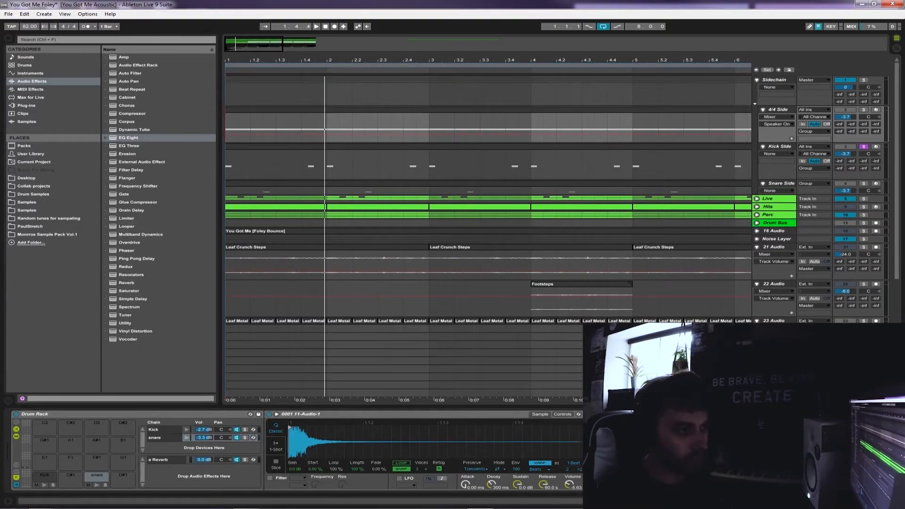
pyautogui.click(780, 183)
pyautogui.keyDown('shift'); pyautogui.click(779, 147); pyautogui.keyUp('shift')
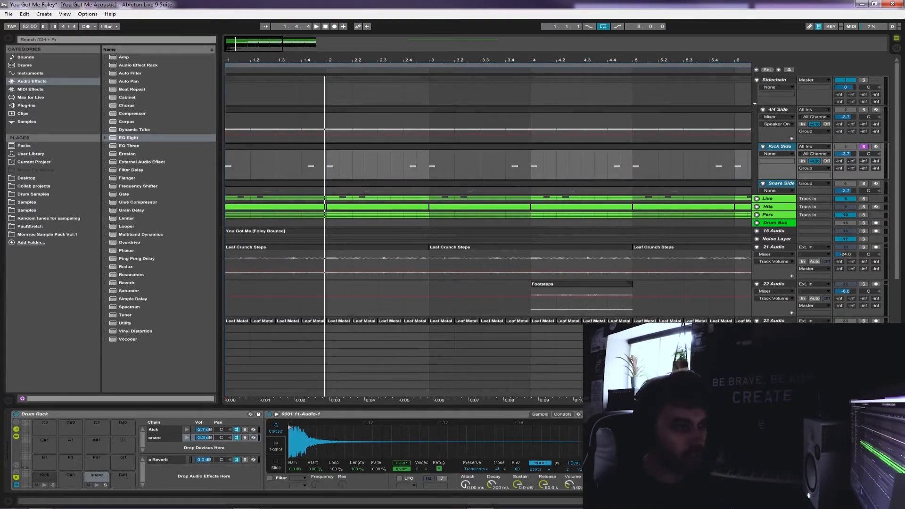
pyautogui.click(778, 109)
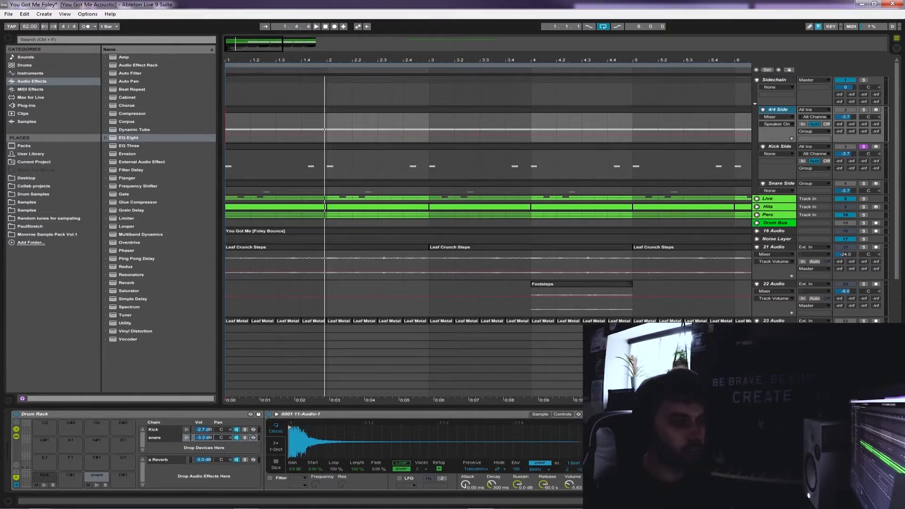
pyautogui.click(775, 223)
pyautogui.click(777, 109)
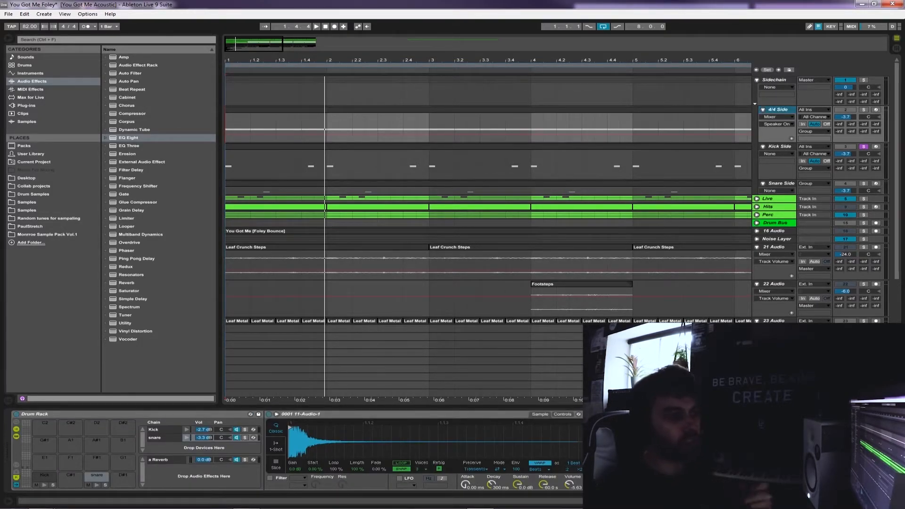
# Solo the 23 Audio track again, play the sidechained Leaf Metal clips from bar 1, and raise the track's volume
pyautogui.scroll(-4, 489, 235)
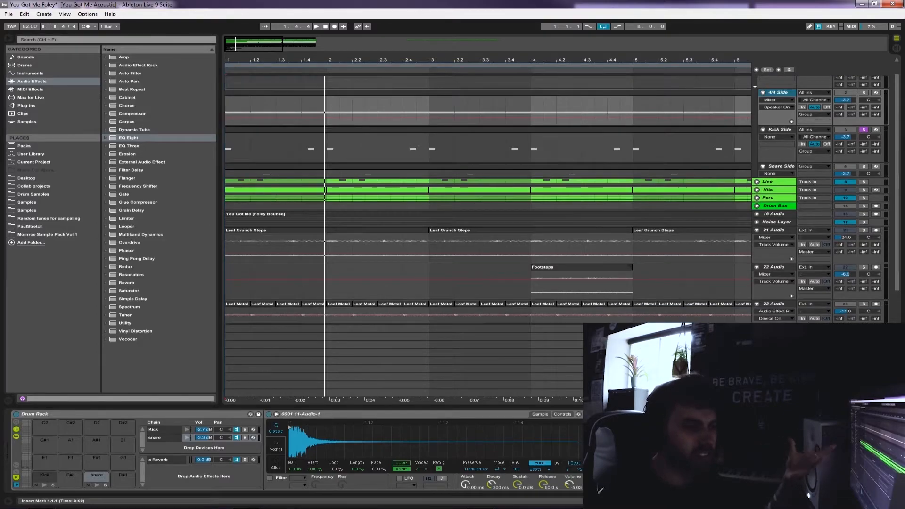
pyautogui.click(774, 287)
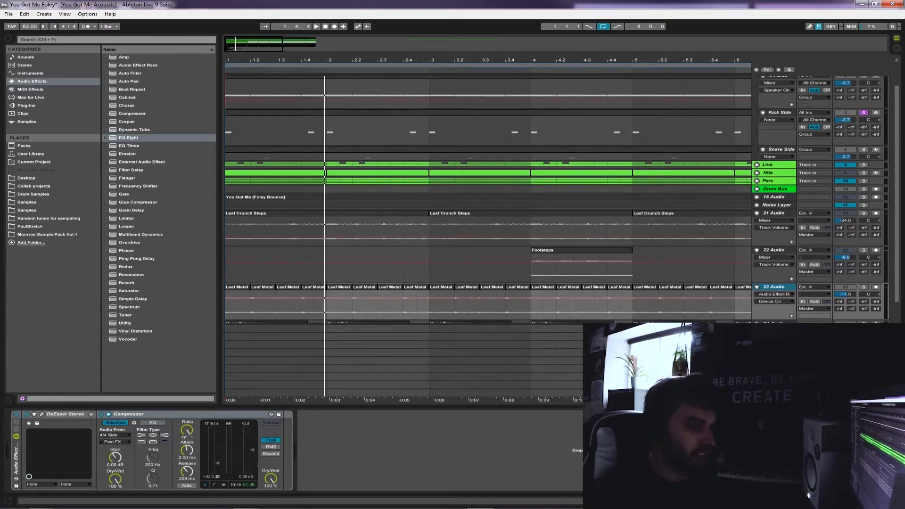
pyautogui.click(774, 287)
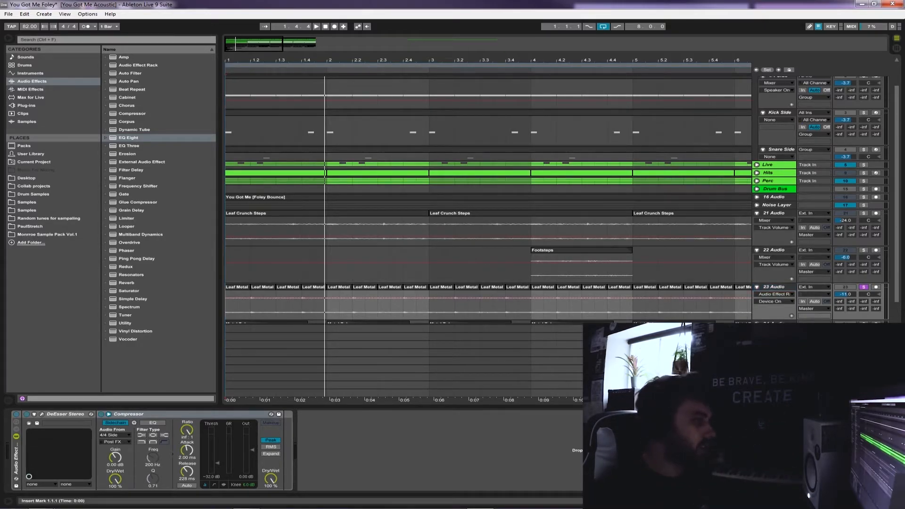
pyautogui.press('space')
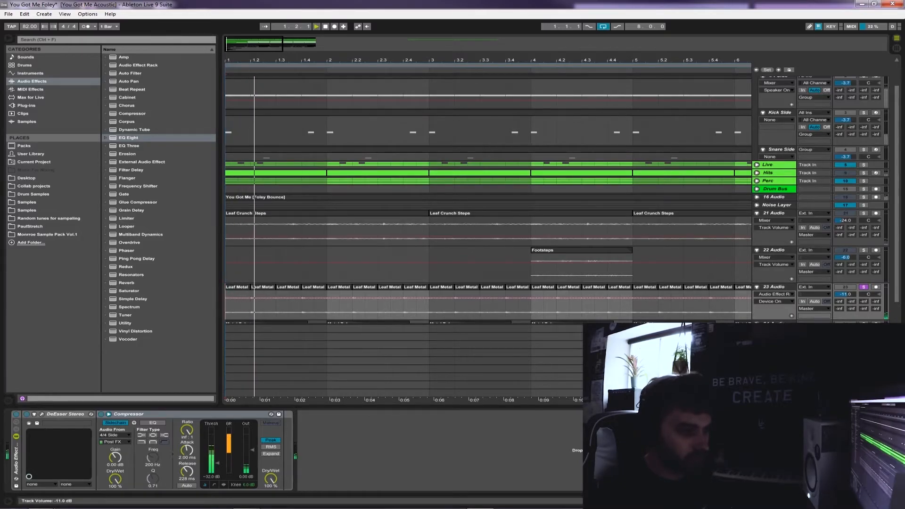
pyautogui.moveTo(845, 294); pyautogui.dragTo(844, 285)
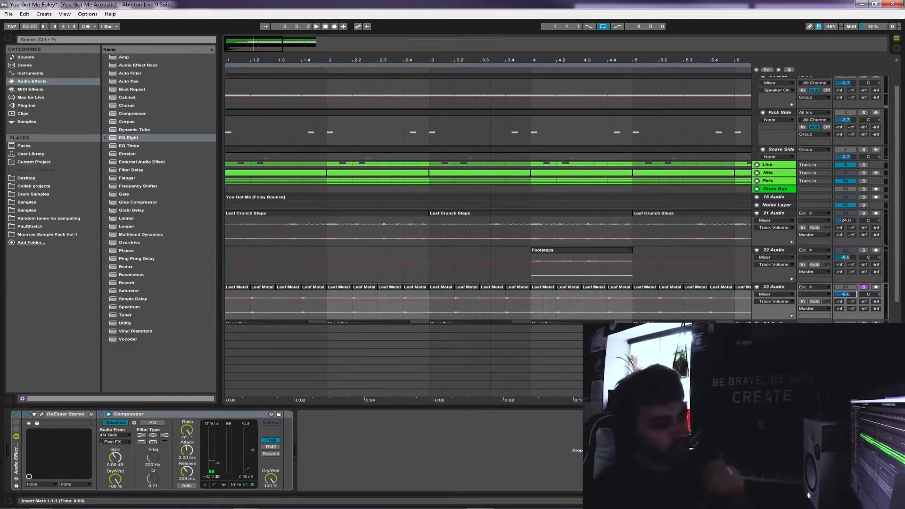
# Unfold and solo the 24 Audio track with the Metal Tub clips and show its EQ Eight device
pyautogui.scroll(-3, 487, 198)
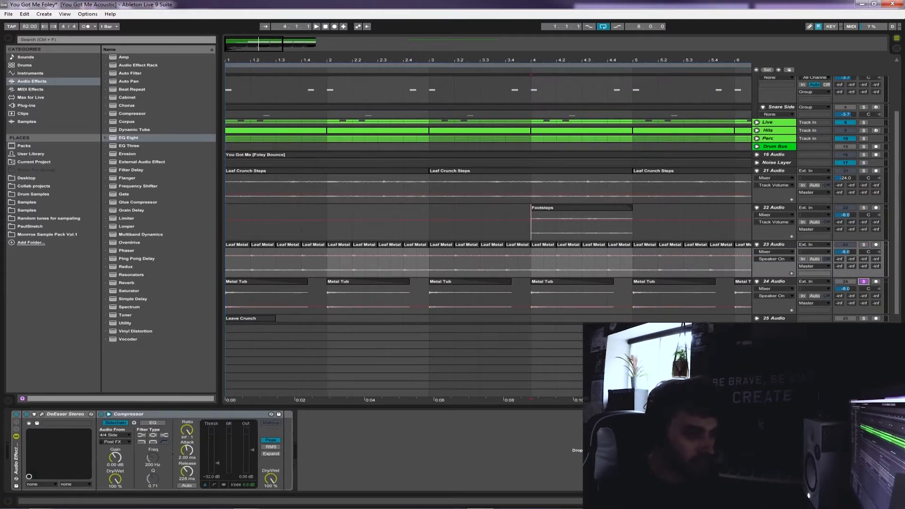
pyautogui.click(773, 282)
pyautogui.press('space')
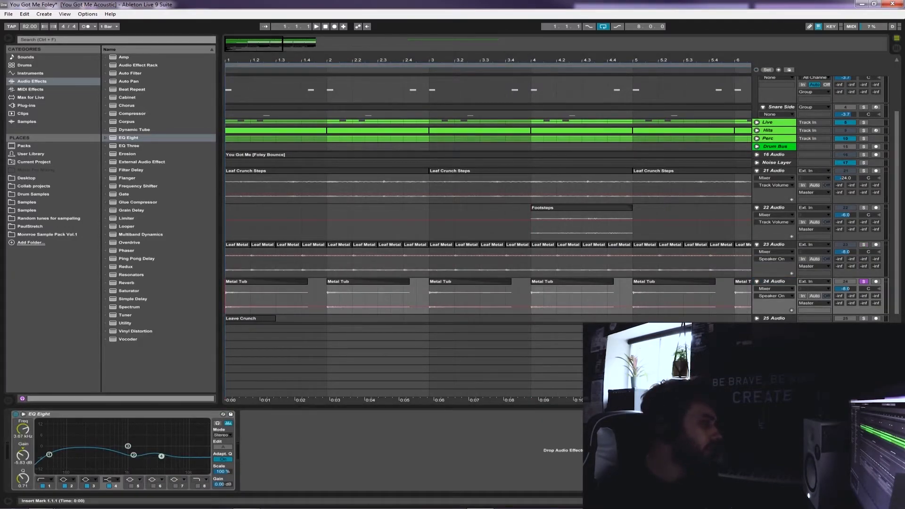
# Play the soloed Metal Tub clips from bar 1 and look at the first clip's sample settings
pyautogui.scroll(-1, 488, 198)
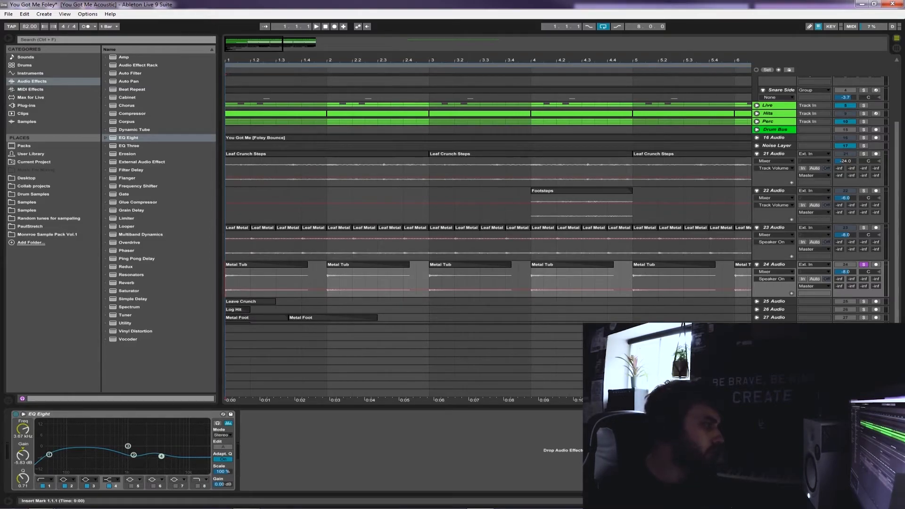
pyautogui.click(774, 265)
pyautogui.press('space')
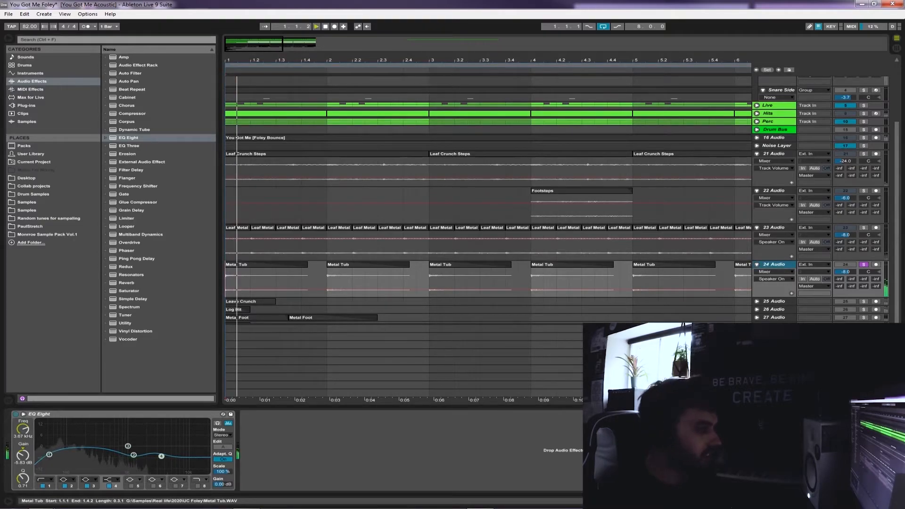
pyautogui.doubleClick(265, 264)
pyautogui.press('space')
pyautogui.press('space')
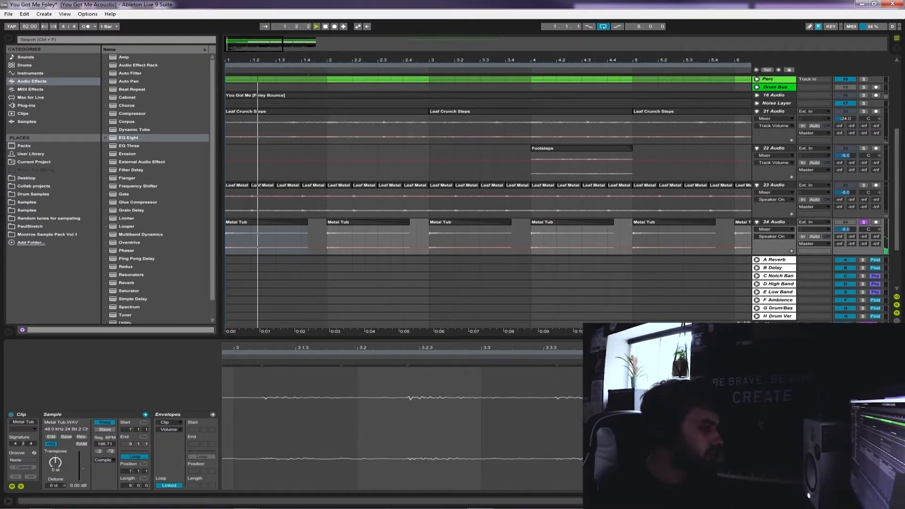
# Try to extend the first Metal Tub clip to bar 3 and change the track's volume, and undo both changes
pyautogui.press('space')
pyautogui.press('space')
pyautogui.moveTo(306, 221); pyautogui.dragTo(409, 222)
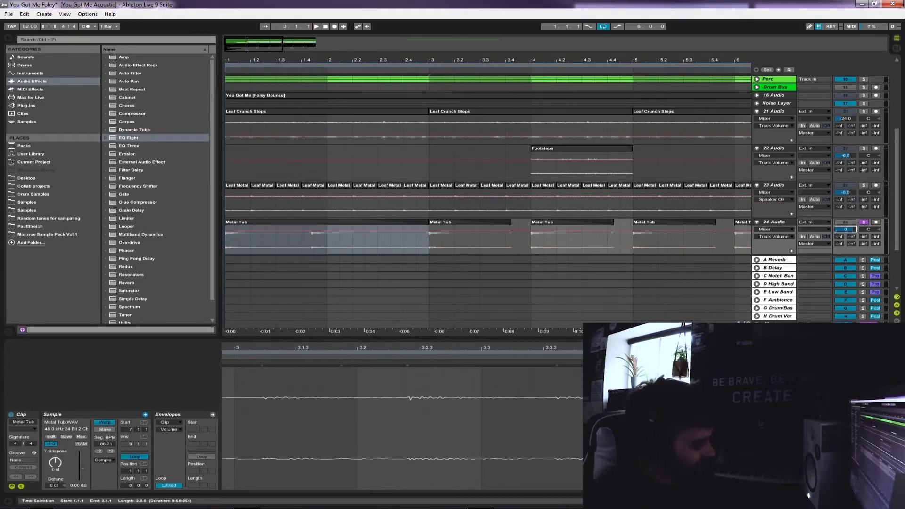
pyautogui.write('-8')
pyautogui.press('Return')
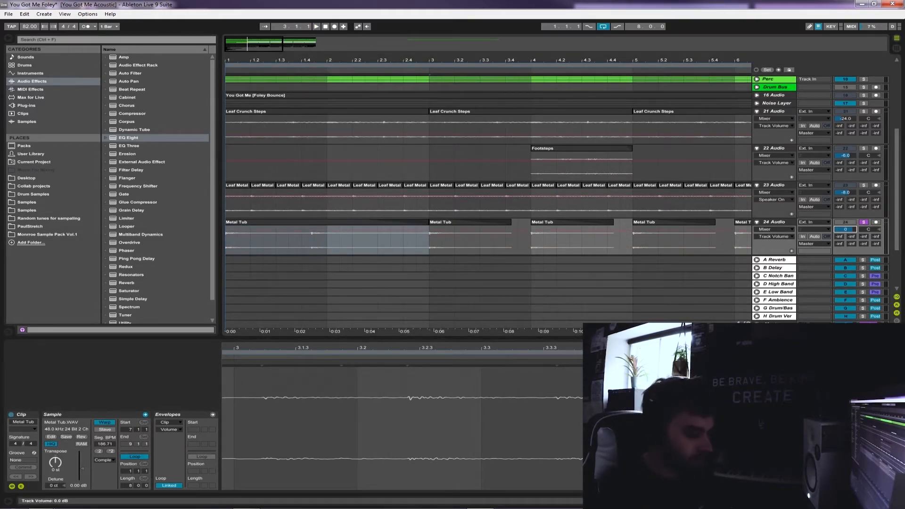
pyautogui.hotkey('ctrl', 'z')
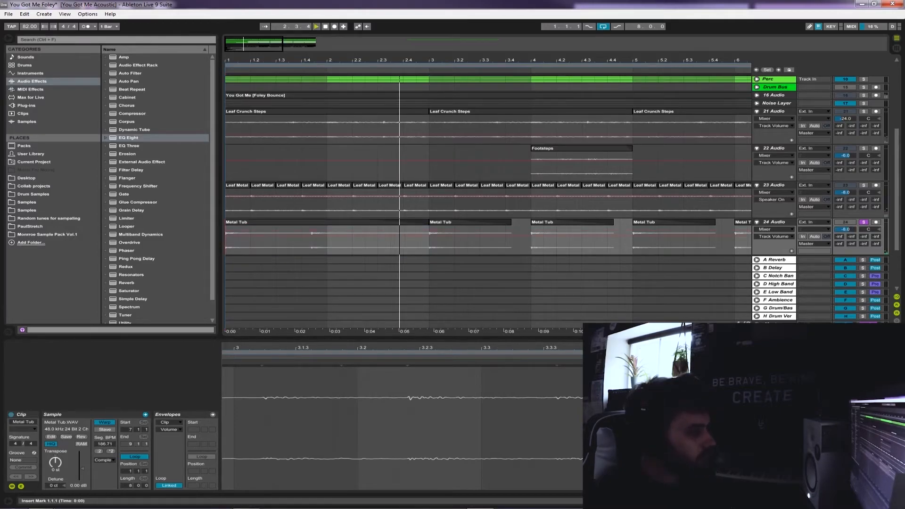
pyautogui.hotkey('ctrl', 'z')
pyautogui.click(314, 239)
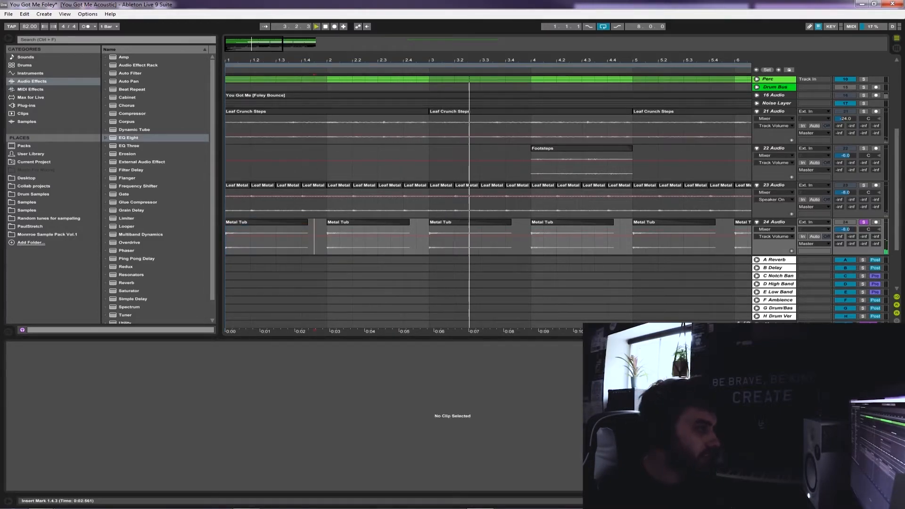
# Set the 24 Audio track's volume to -3.8 dB and play tracks 21 to 24 soloed together from bar 1
pyautogui.press('space')
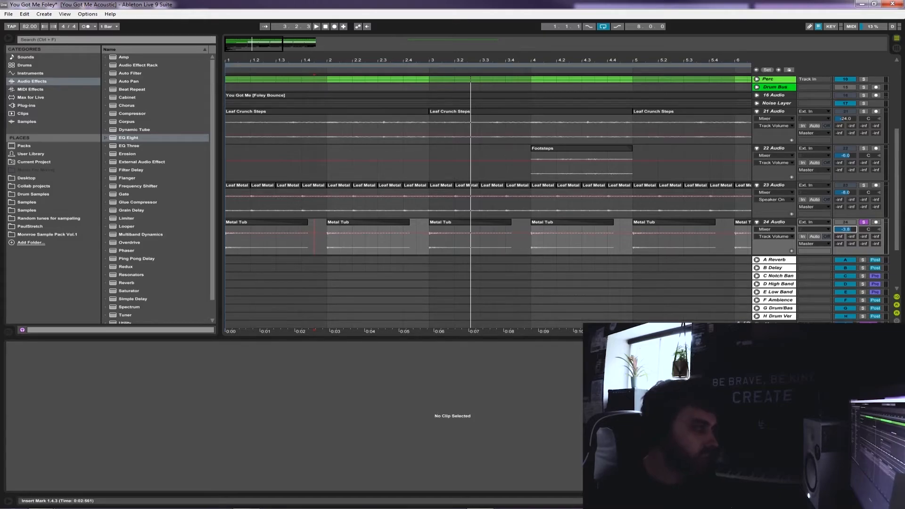
pyautogui.press('Home')
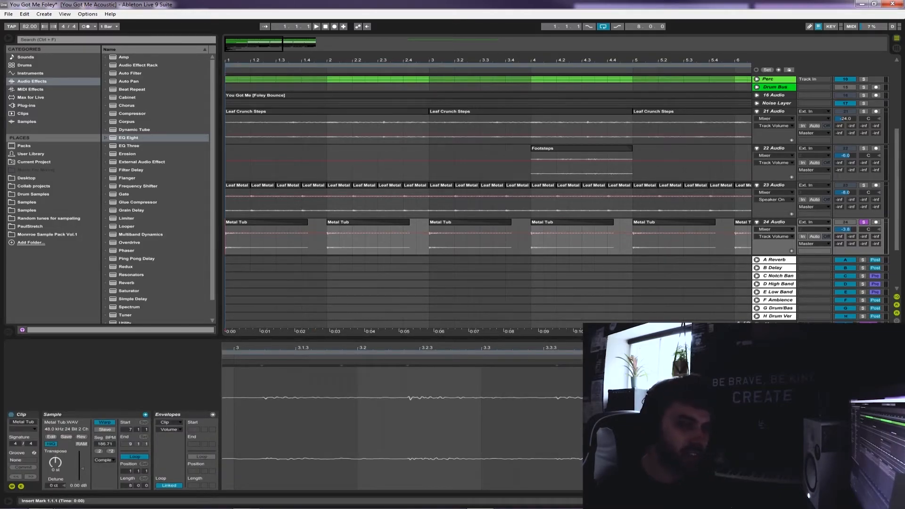
pyautogui.press('space')
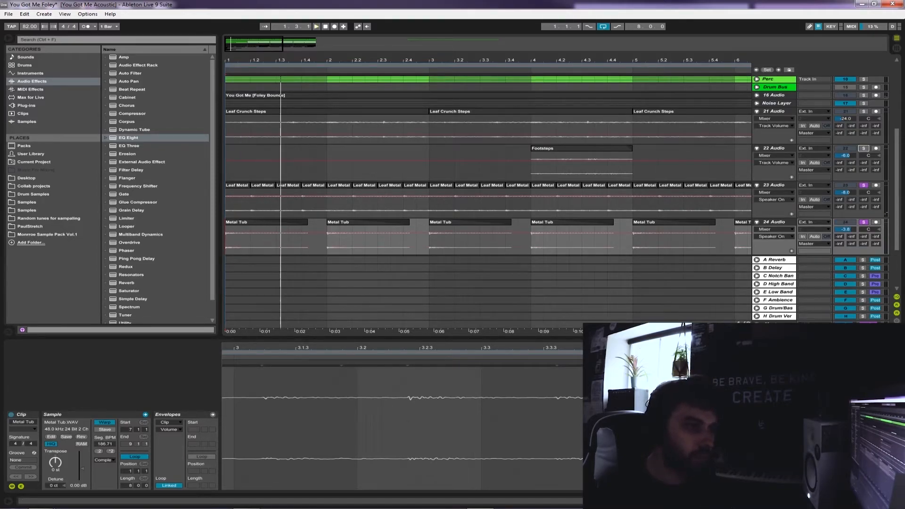
pyautogui.press('space')
pyautogui.click(226, 128)
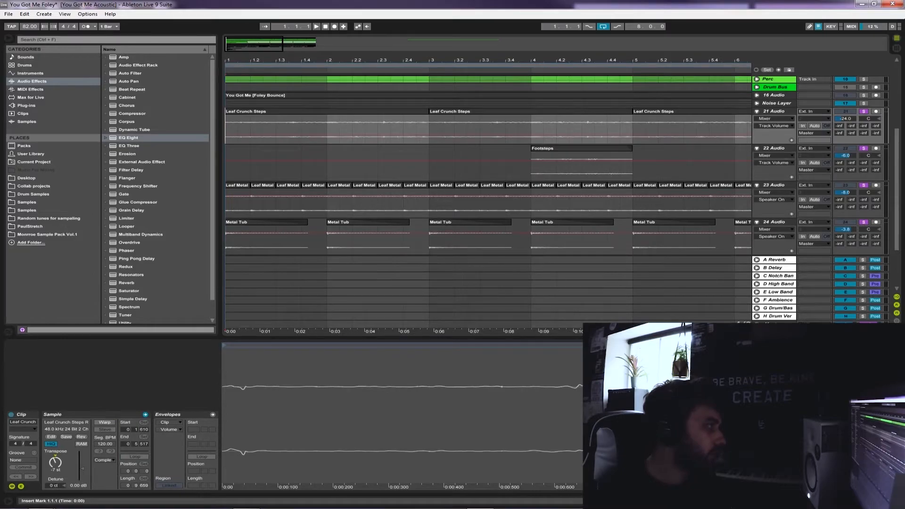
pyautogui.press('space')
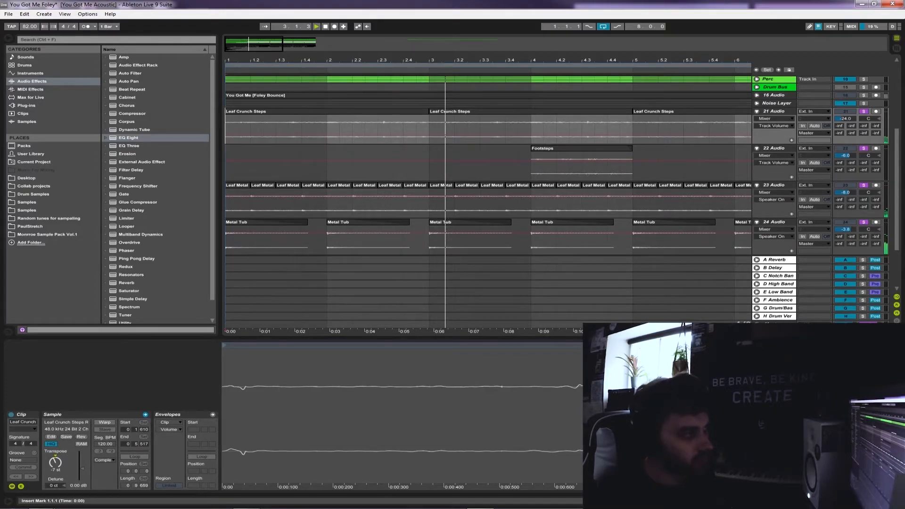
# Fold the 21 to 24 Audio tracks, unfold and solo 25 Audio, and zoom in on its Leave Crunch clip
pyautogui.scroll(2, 562, 202)
pyautogui.hotkey('ctrl', 'alt', 'l')
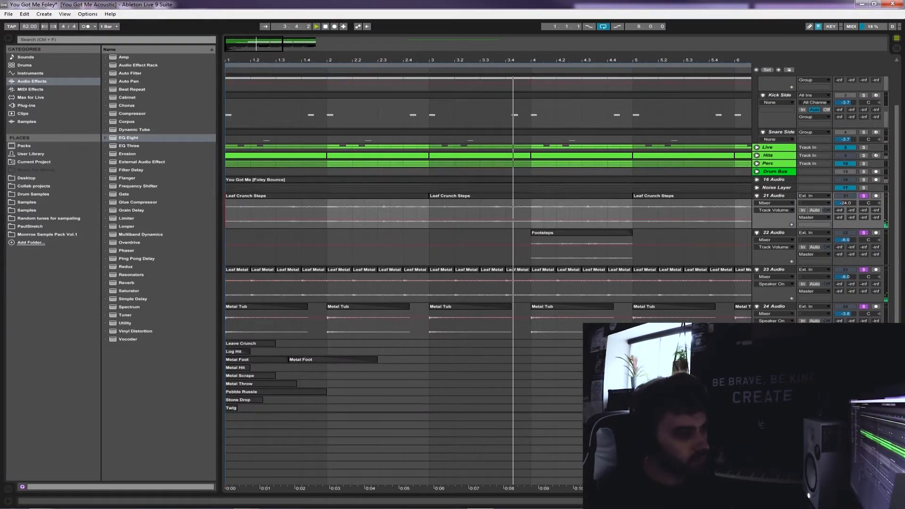
pyautogui.click(757, 232)
pyautogui.click(757, 240)
pyautogui.click(757, 247)
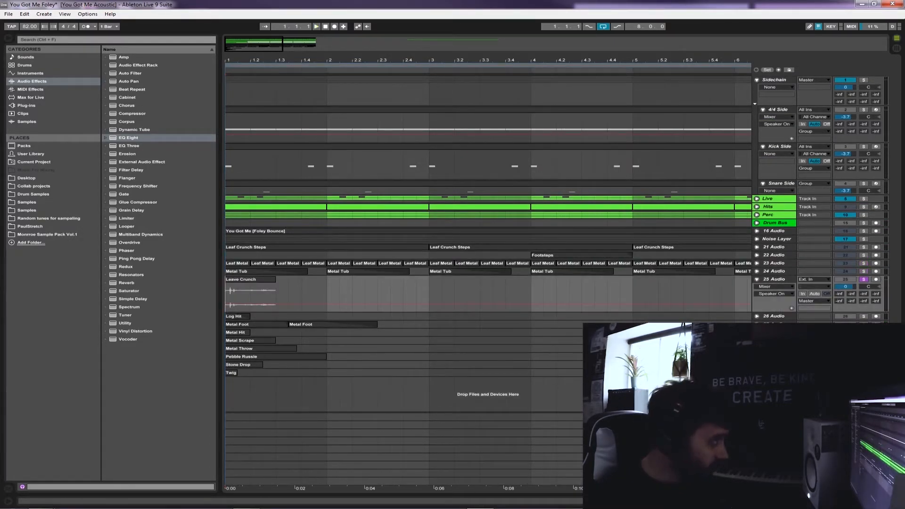
pyautogui.press('+')
pyautogui.press('+')
pyautogui.press('+')
pyautogui.press('+')
pyautogui.press('+')
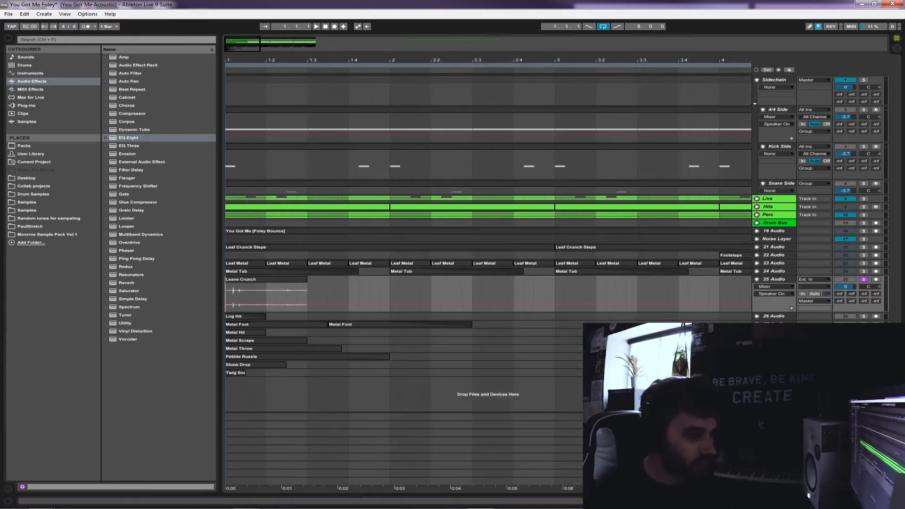
pyautogui.press('+')
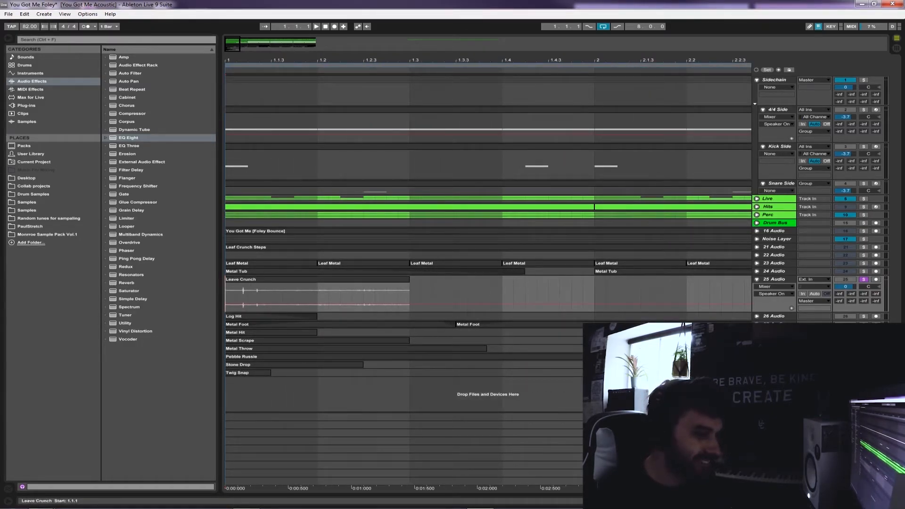
# Play the soloed Leave Crunch clip from its start and from points around 1.2.2 to find a usable part
pyautogui.press('space')
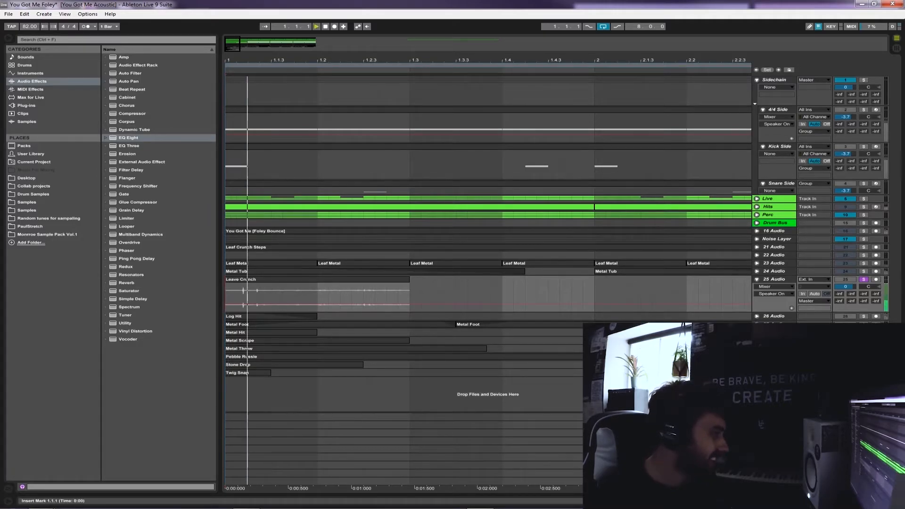
pyautogui.press('space')
pyautogui.click(363, 296)
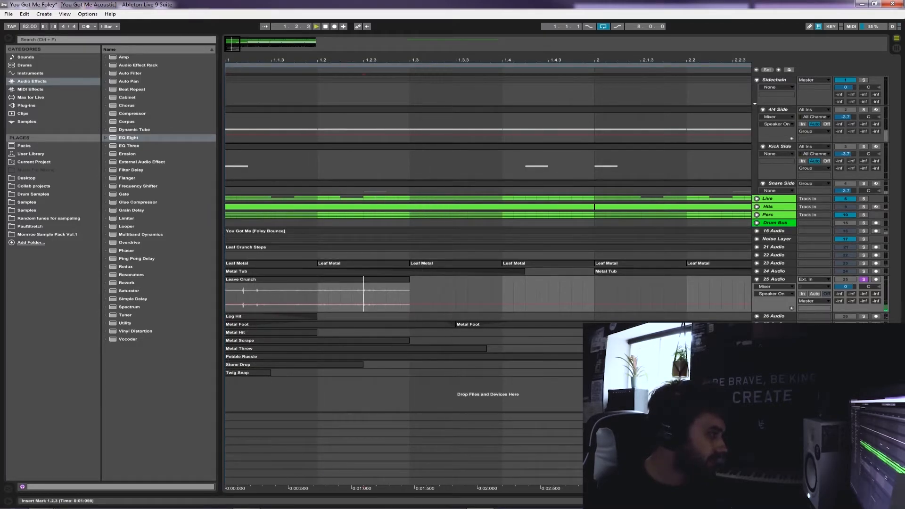
pyautogui.press('space')
pyautogui.press('space')
pyautogui.click(352, 296)
pyautogui.press('space')
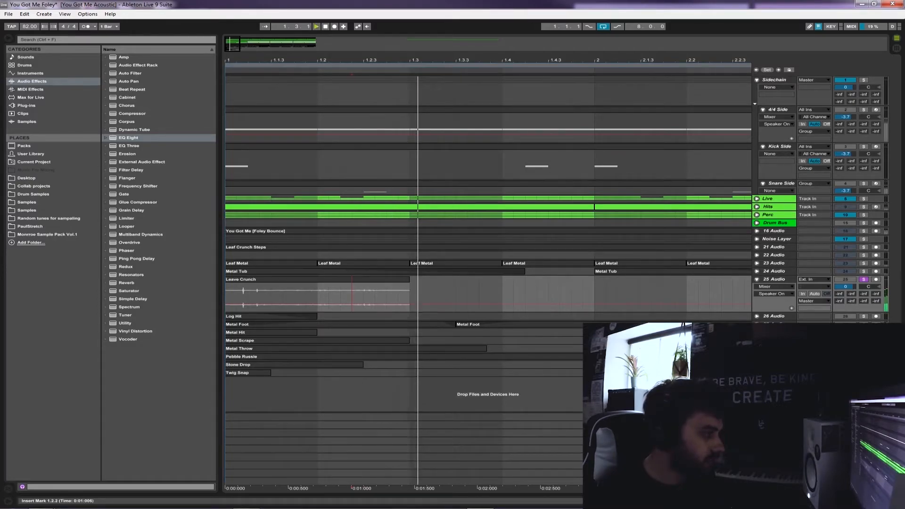
# Split the Leave Crunch clip at 1.2.2, look at the second part's sample settings, and play that part
pyautogui.moveTo(352, 296); pyautogui.dragTo(398, 296)
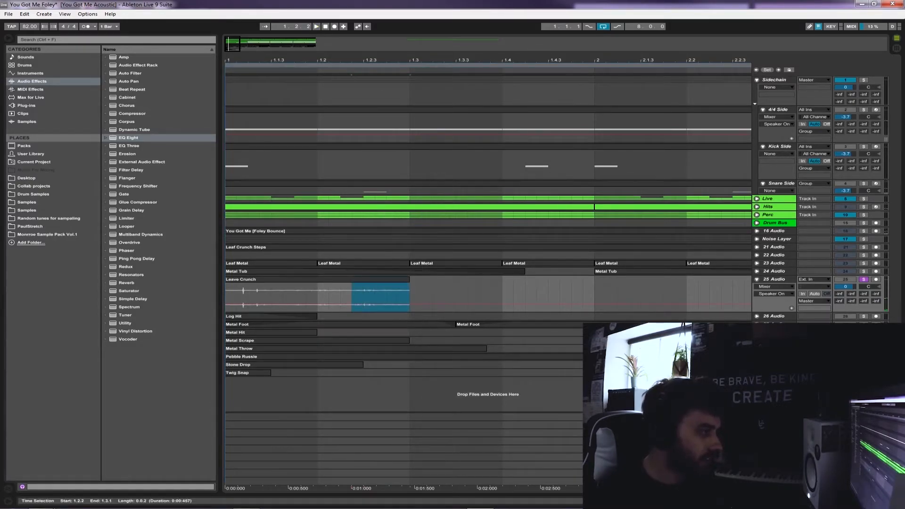
pyautogui.hotkey('ctrl', 'e')
pyautogui.doubleClick(380, 279)
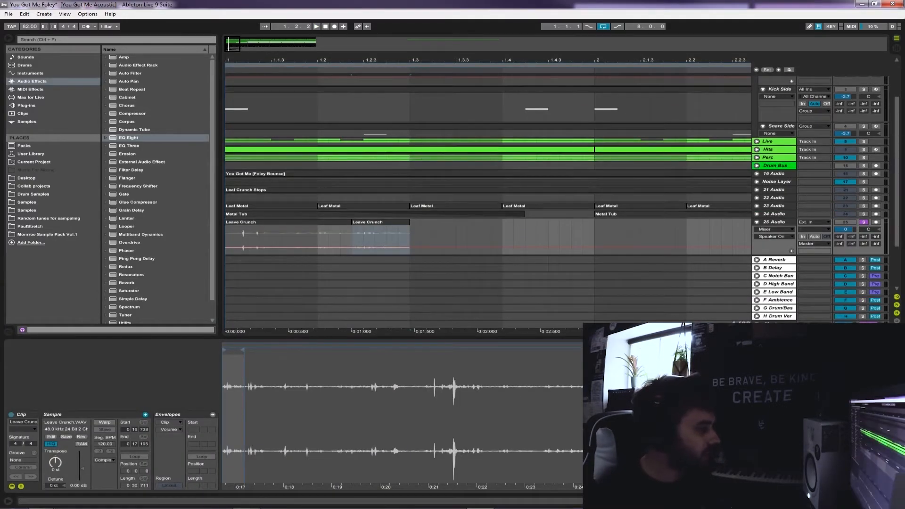
pyautogui.hotkey('ctrl', 'alt', 'l')
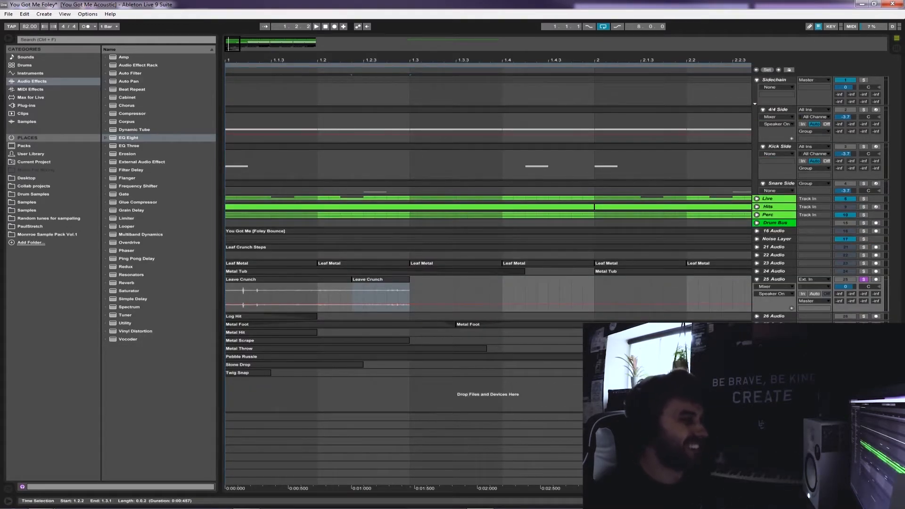
pyautogui.click(351, 296)
pyautogui.click(380, 279)
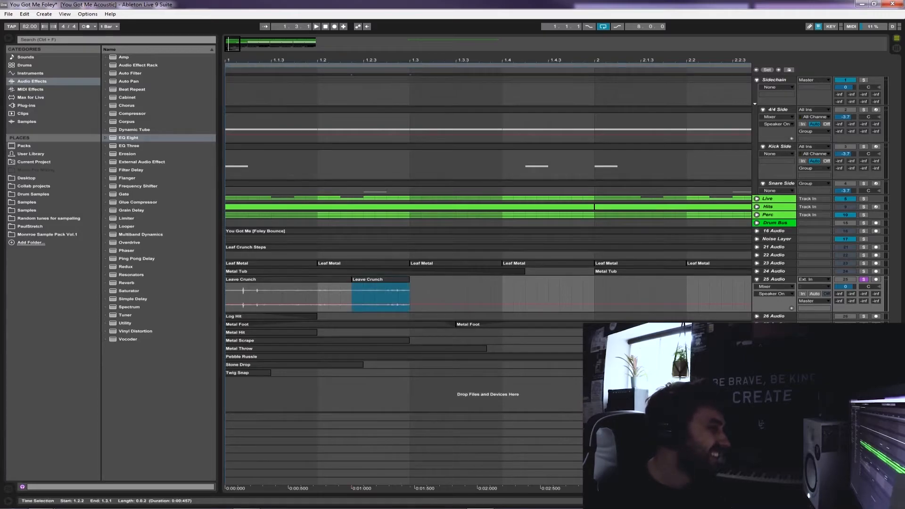
pyautogui.click(351, 295)
pyautogui.press('space')
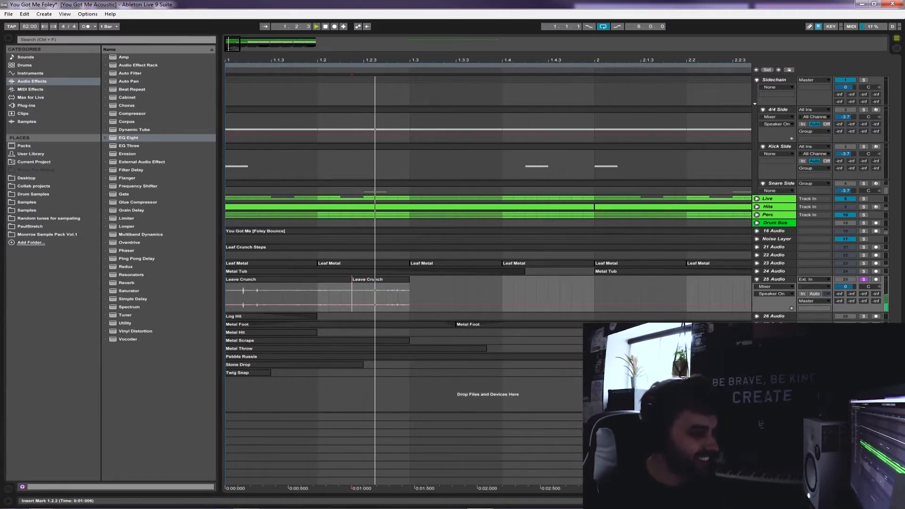
pyautogui.press('space')
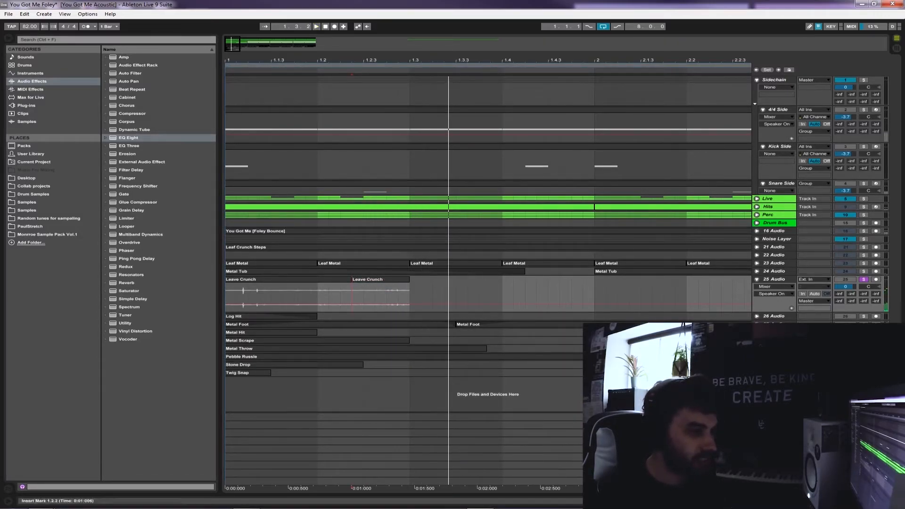
# Delete the Leave Crunch part before 1.2.2 and play the remaining part from bar 1 with the other foley tracks soloed
pyautogui.click(380, 279)
pyautogui.click(757, 263)
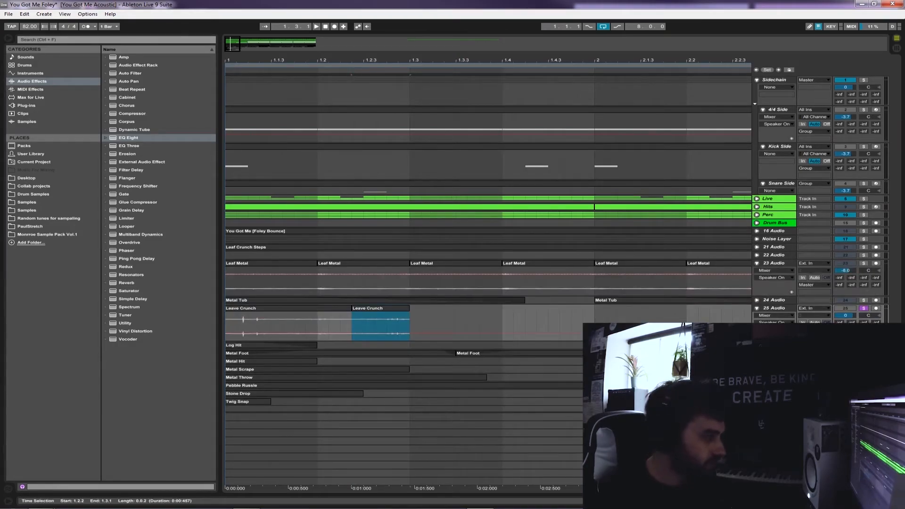
pyautogui.click(288, 308)
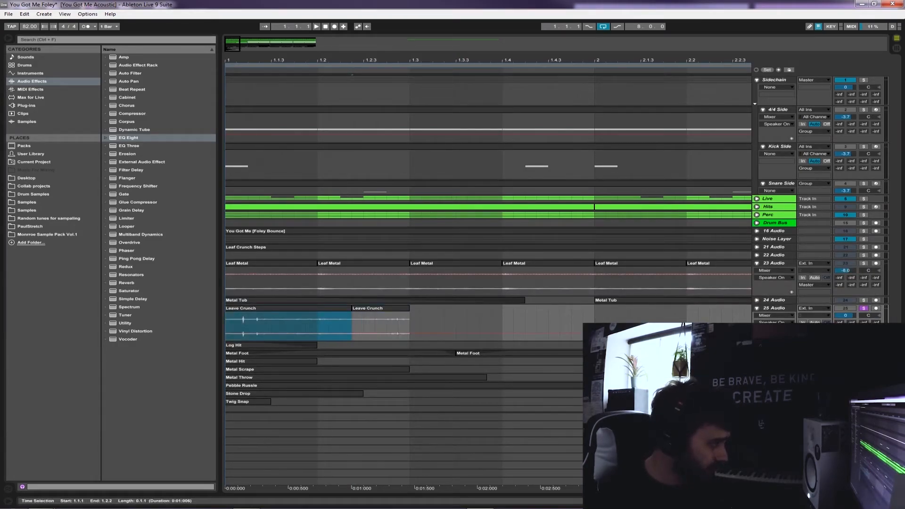
pyautogui.rightClick(247, 308)
pyautogui.click(259, 313)
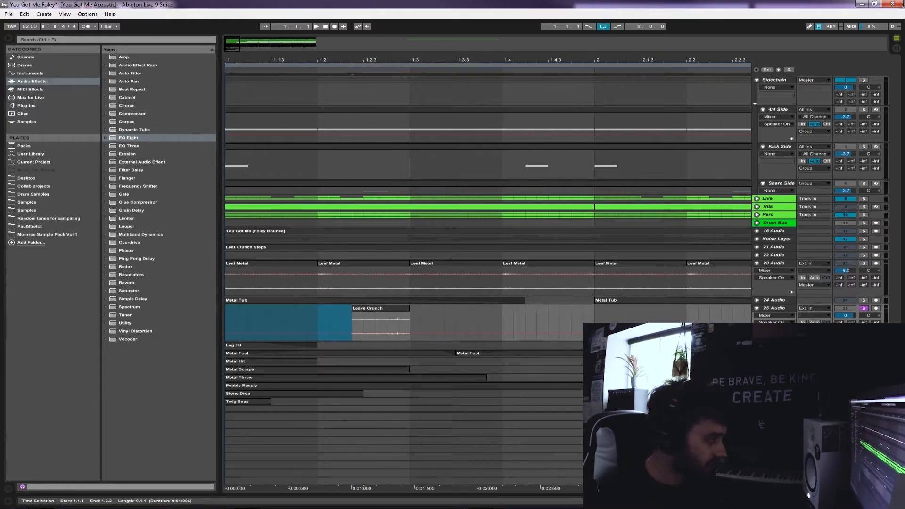
pyautogui.click(226, 322)
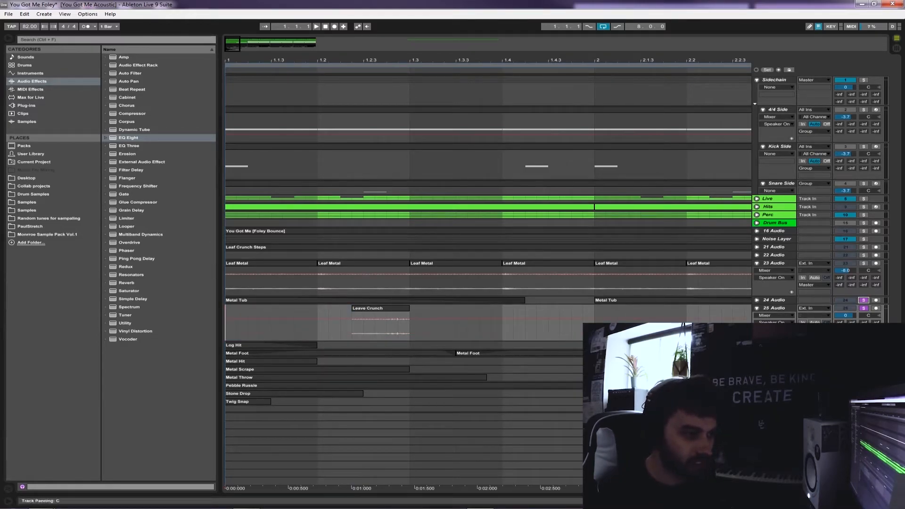
pyautogui.press('space')
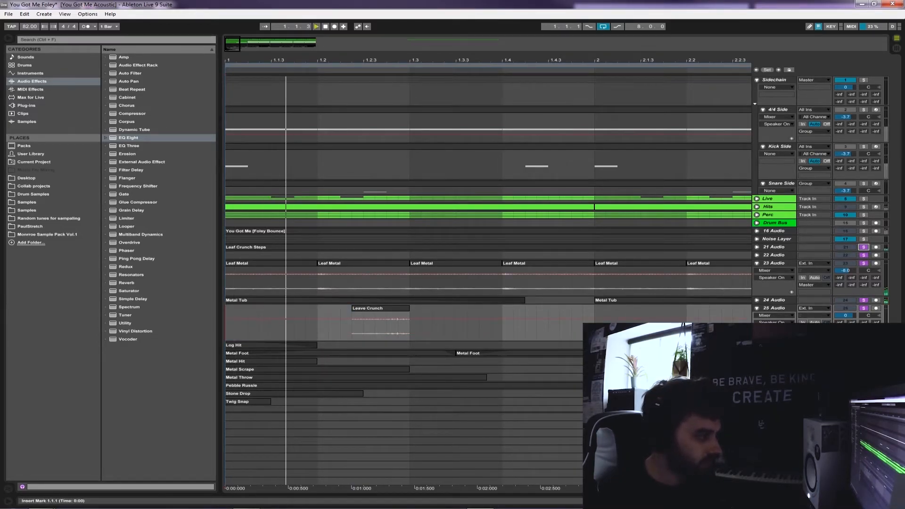
# Trim the start of the remaining Leave Crunch clip to 1.2.3 and add a fade-in and fade-out
pyautogui.moveTo(353, 308); pyautogui.dragTo(403, 314)
pyautogui.press('space')
pyautogui.click(774, 315)
# Add Reverb to 25 Audio with input filter 2.31 kHz, size 43.12, decay time 4.55 s and Dry/Wet 37%
pyautogui.click(126, 283)
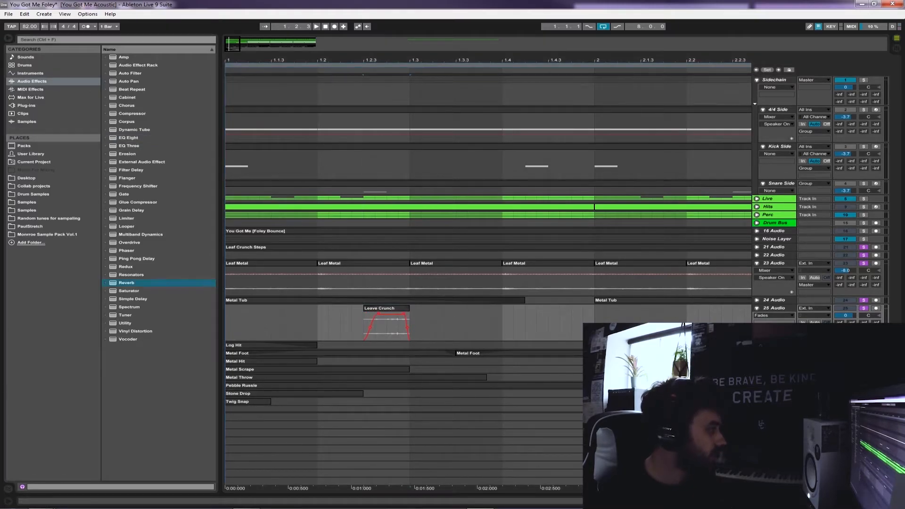
pyautogui.doubleClick(126, 282)
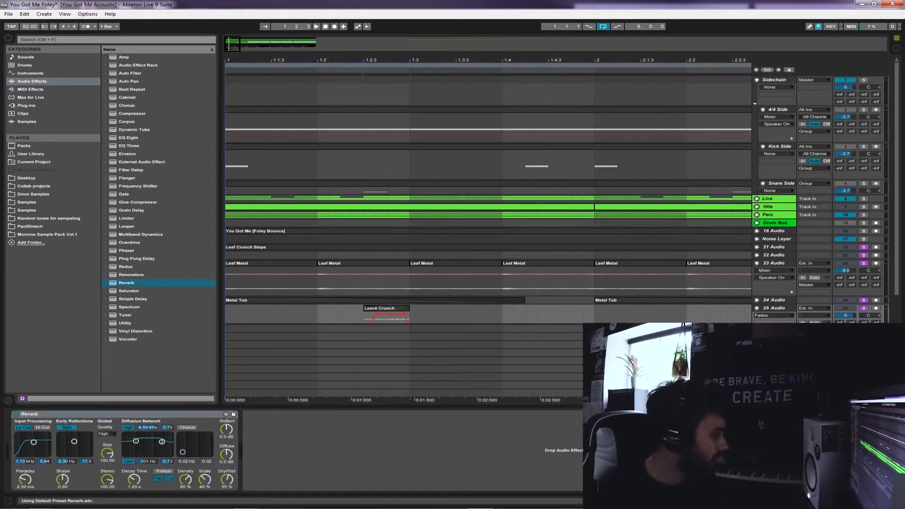
pyautogui.click(135, 479)
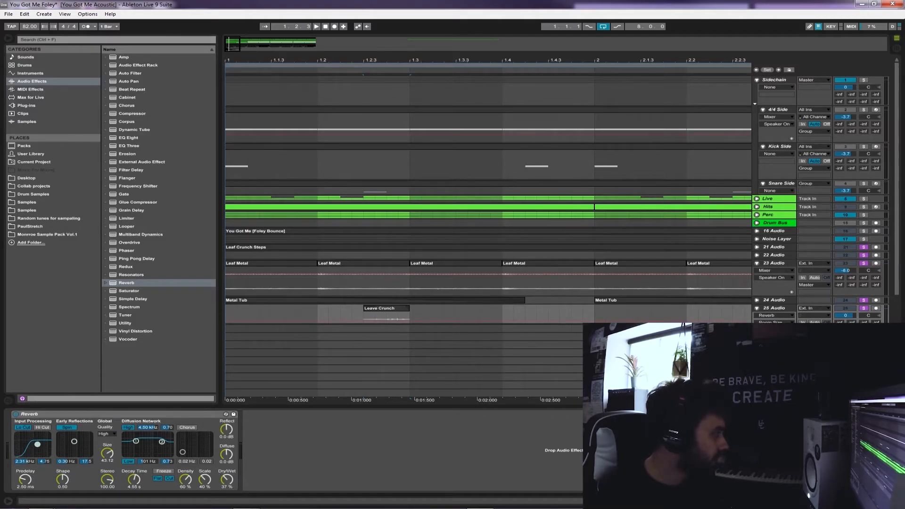
# Insert a Chorus before the Reverb on 25 Audio, set its Dry/Wet to 33%, and play the result
pyautogui.moveTo(127, 106); pyautogui.dragTo(21, 448)
pyautogui.click(81, 460)
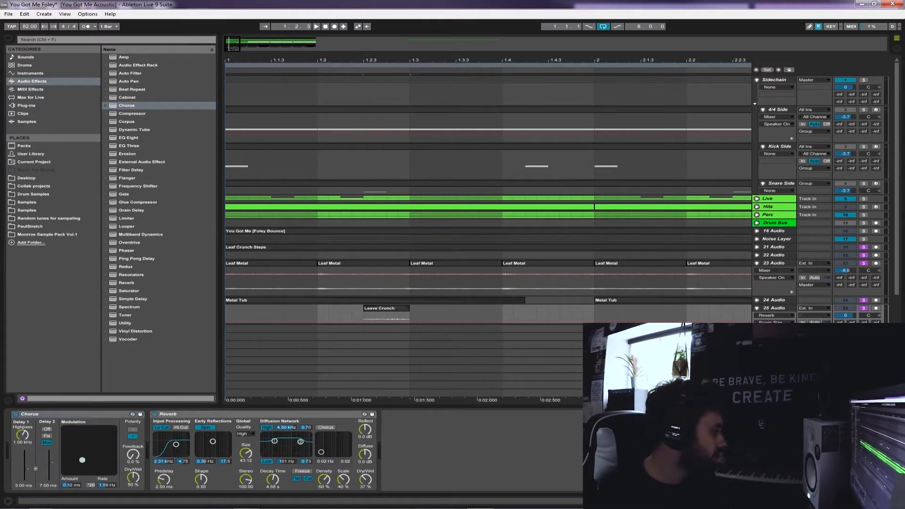
pyautogui.moveTo(133, 477); pyautogui.dragTo(133, 487)
pyautogui.press('space')
pyautogui.scroll(-2, 472, 282)
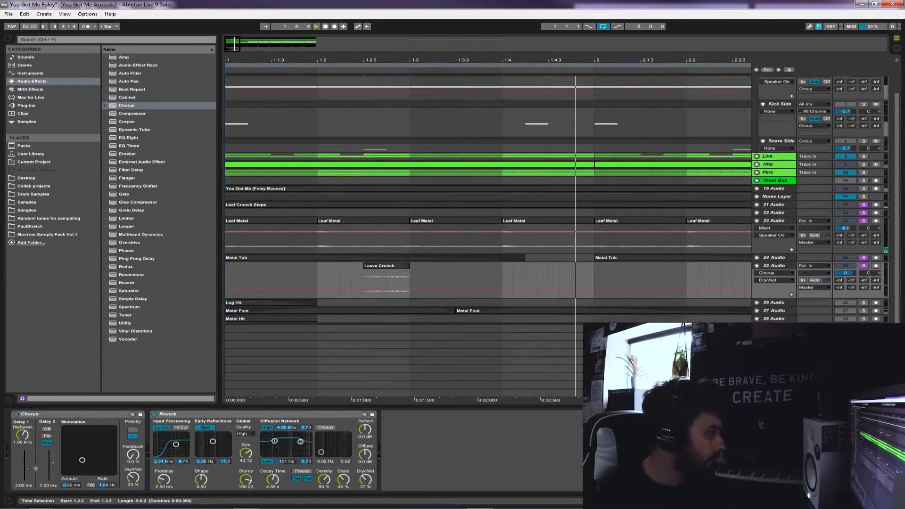
pyautogui.press('space')
pyautogui.click(236, 281)
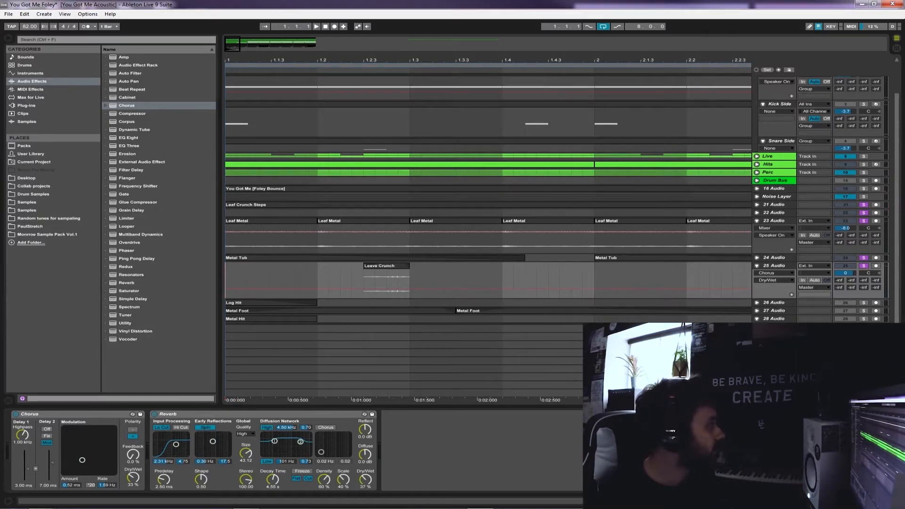
# Reverse the Leave Crunch clip, turn on Warp, transpose it to -5 st, and play it from 1.2.2
pyautogui.doubleClick(387, 282)
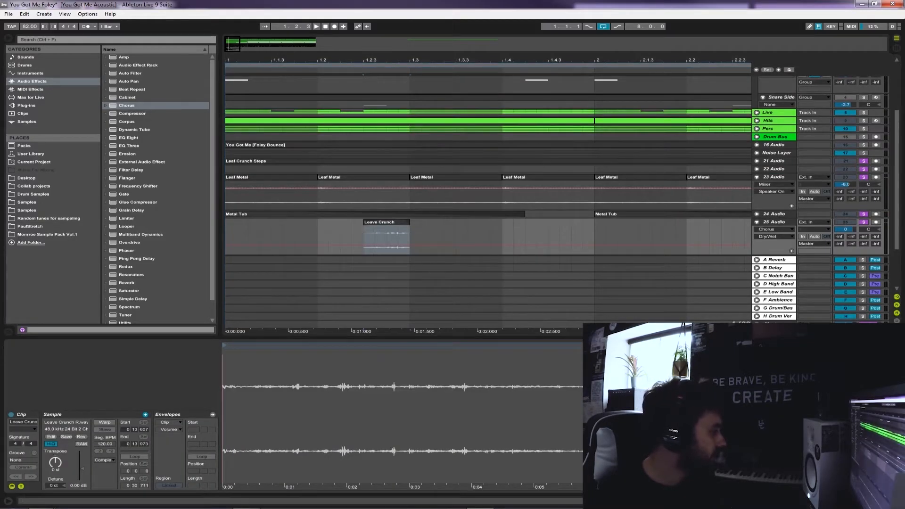
pyautogui.click(104, 422)
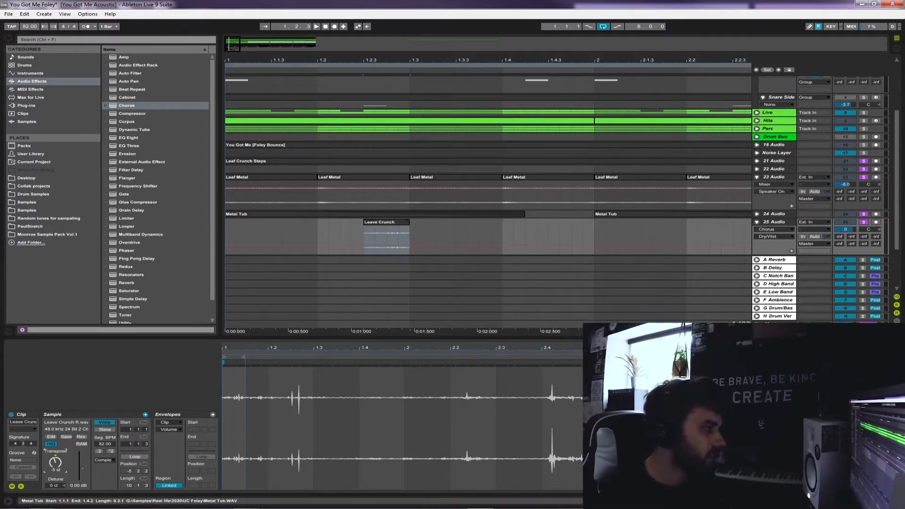
pyautogui.click(351, 237)
pyautogui.press('space')
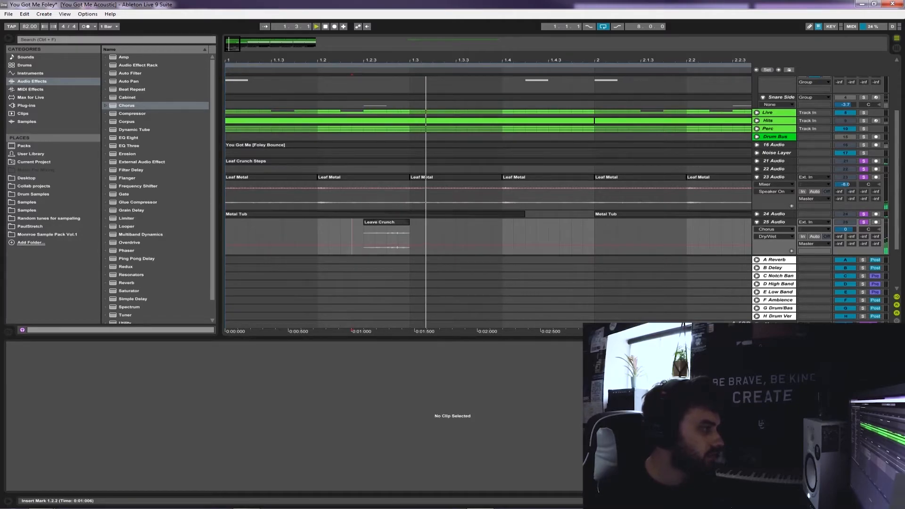
# Show the device chain of 25 Audio and add an EQ Eight after the Reverb
pyautogui.press('space')
pyautogui.press('space')
pyautogui.hotkey('ctrl', 'alt', 'l')
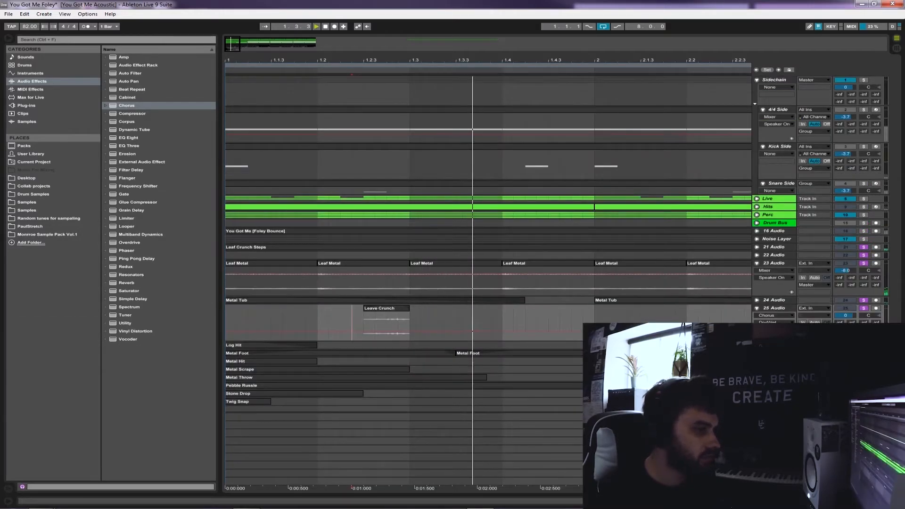
pyautogui.doubleClick(774, 308)
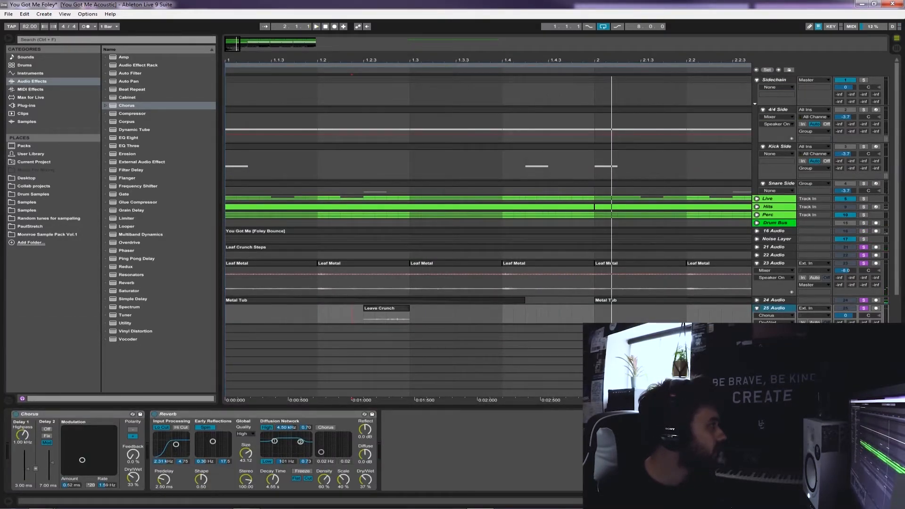
pyautogui.doubleClick(128, 138)
pyautogui.click(415, 479)
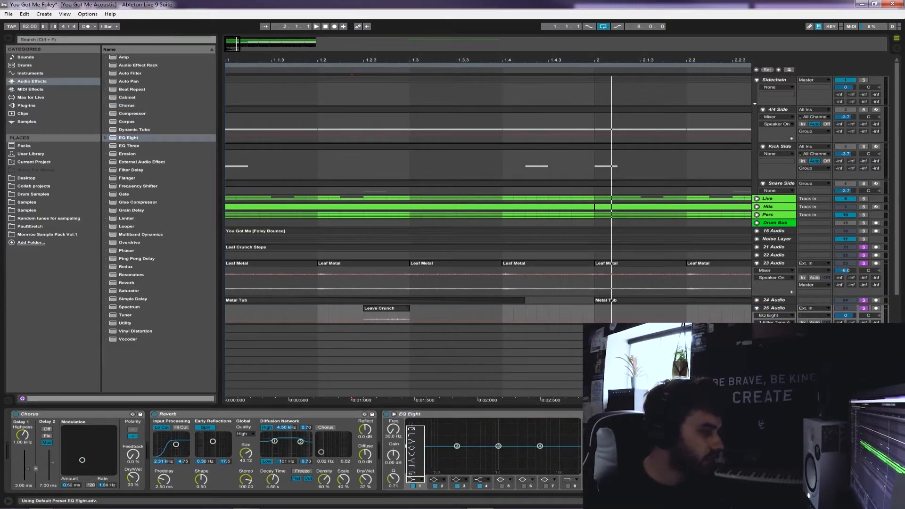
pyautogui.press('Escape')
# While playing from 1.2.3, shape the EQ Eight with a low cut on band 1 and set band 4 to 5.10 kHz, -5.58 dB
pyautogui.click(364, 315)
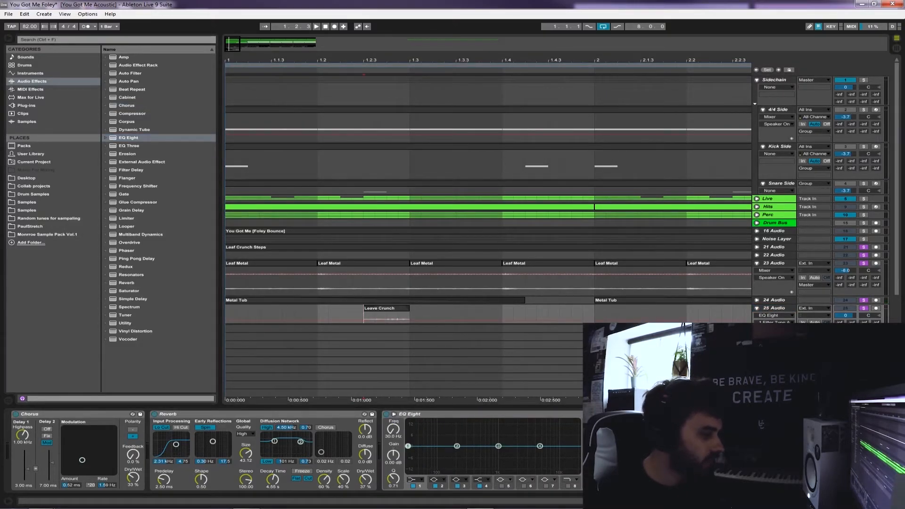
pyautogui.press('space')
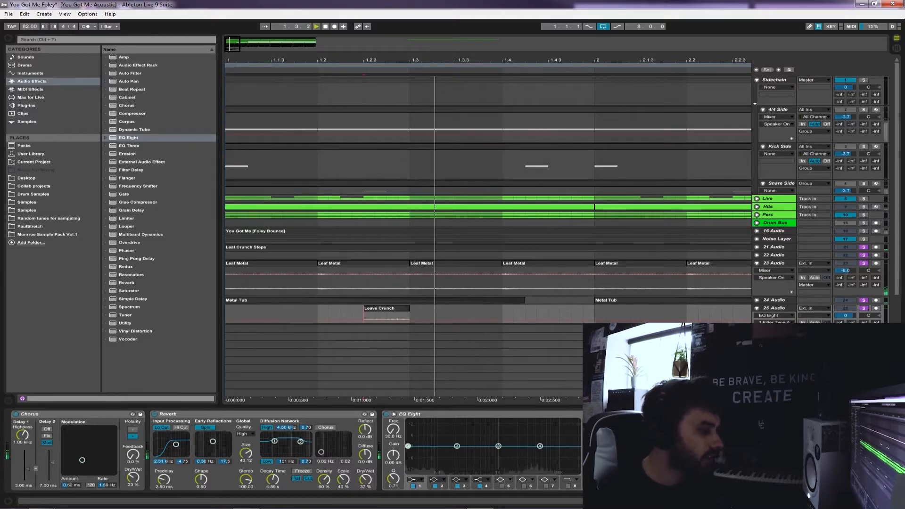
pyautogui.click(415, 480)
pyautogui.click(412, 429)
pyautogui.moveTo(407, 451); pyautogui.dragTo(460, 446)
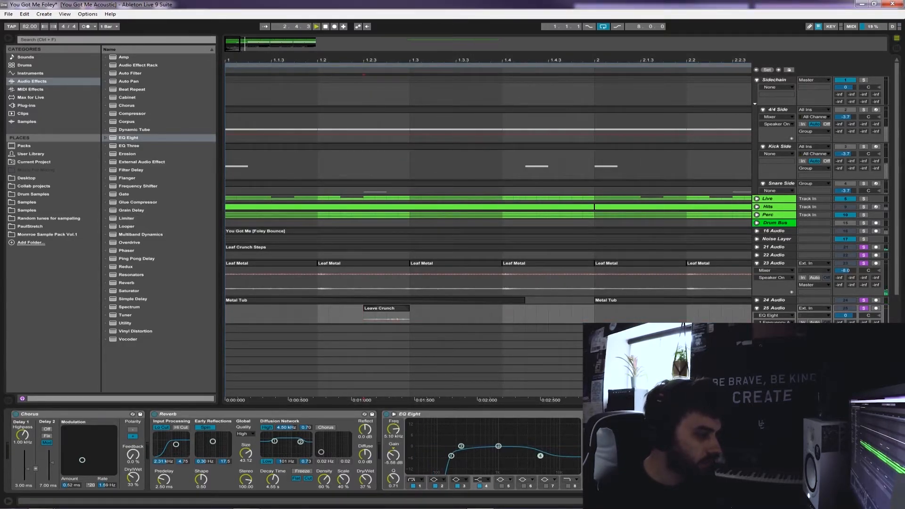
# Play from 1.1.1 and lower the volume of 25 Audio to -13.1 dB in the mixer
pyautogui.scroll(-2, 488, 200)
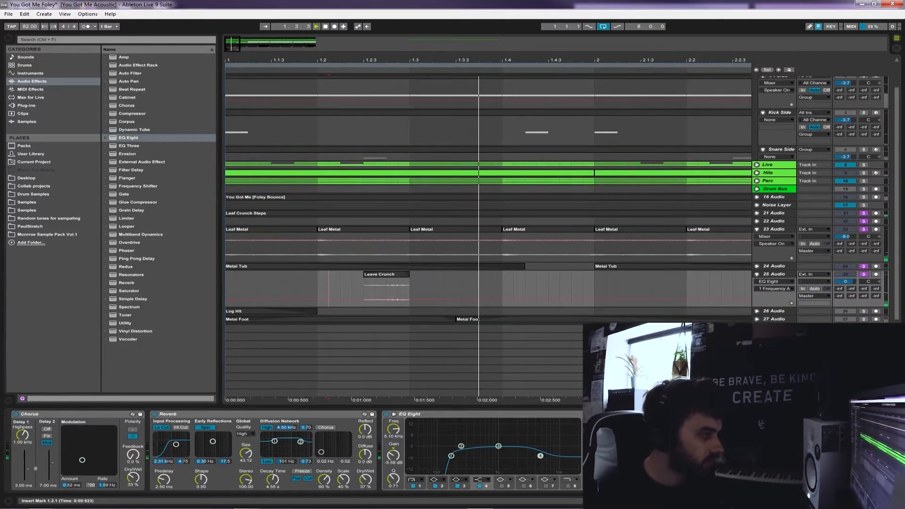
pyautogui.press('space')
pyautogui.click(226, 289)
pyautogui.press('space')
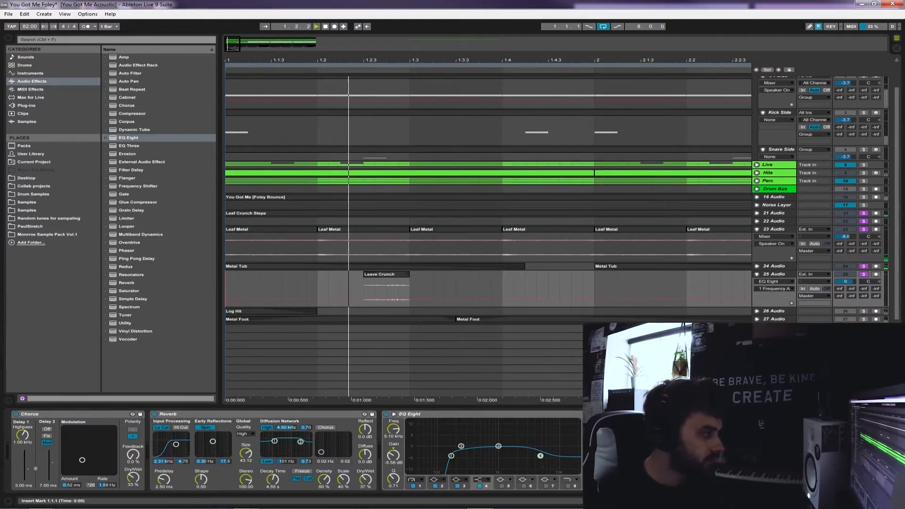
pyautogui.press('Tab')
pyautogui.press('space')
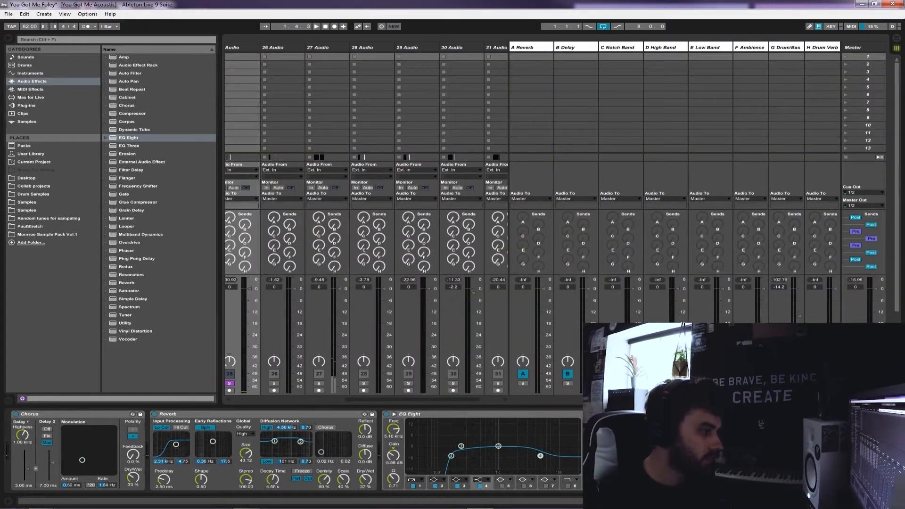
pyautogui.hscroll(-3, 366, 302)
pyautogui.moveTo(365, 302); pyautogui.dragTo(366, 312)
pyautogui.press('space')
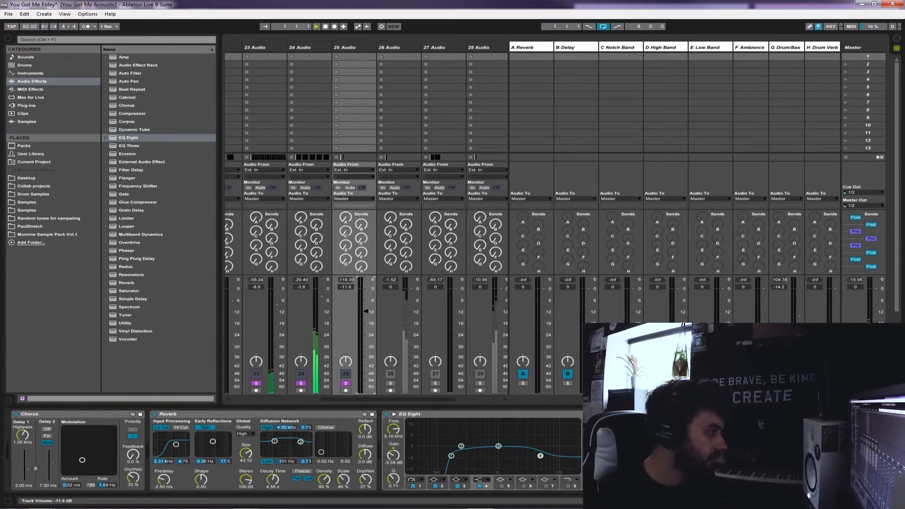
pyautogui.press('Tab')
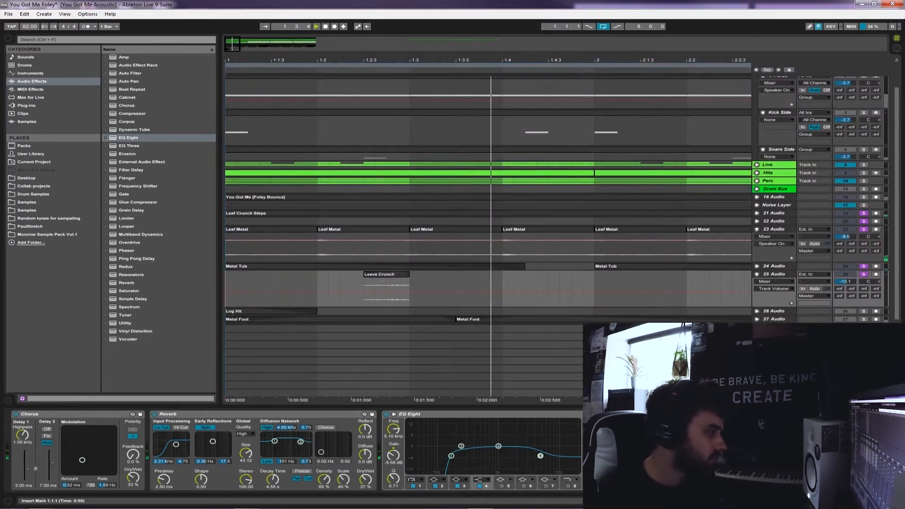
# Copy the Leave Crunch clip on 25 Audio to 2.4.1, ending at 2.4.3
pyautogui.press('-')
pyautogui.press('-')
pyautogui.press('-')
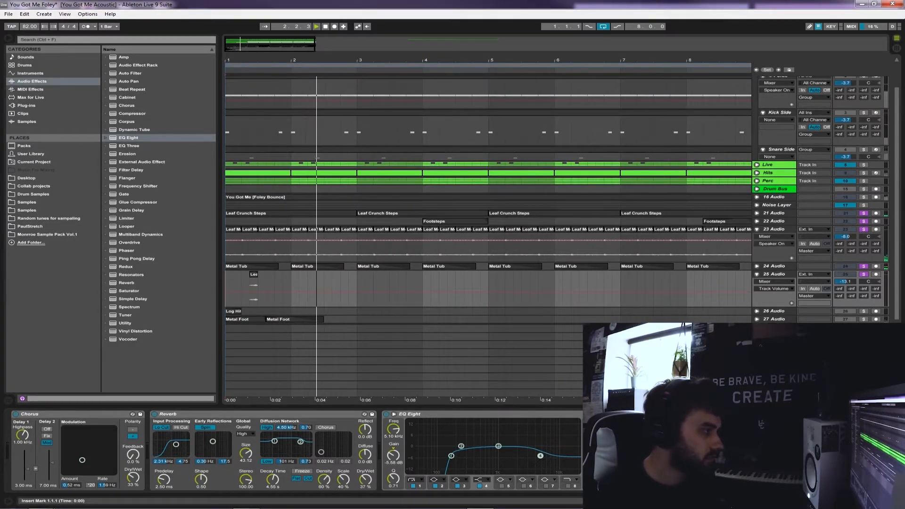
pyautogui.press('space')
pyautogui.moveTo(253, 274); pyautogui.dragTo(341, 275)
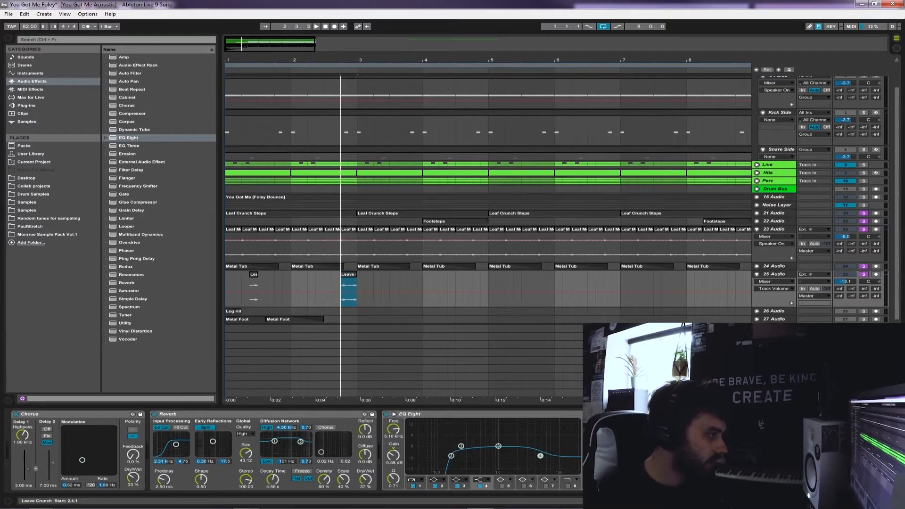
pyautogui.click(349, 289)
pyautogui.hotkey('ctrl', 'e')
pyautogui.click(362, 277)
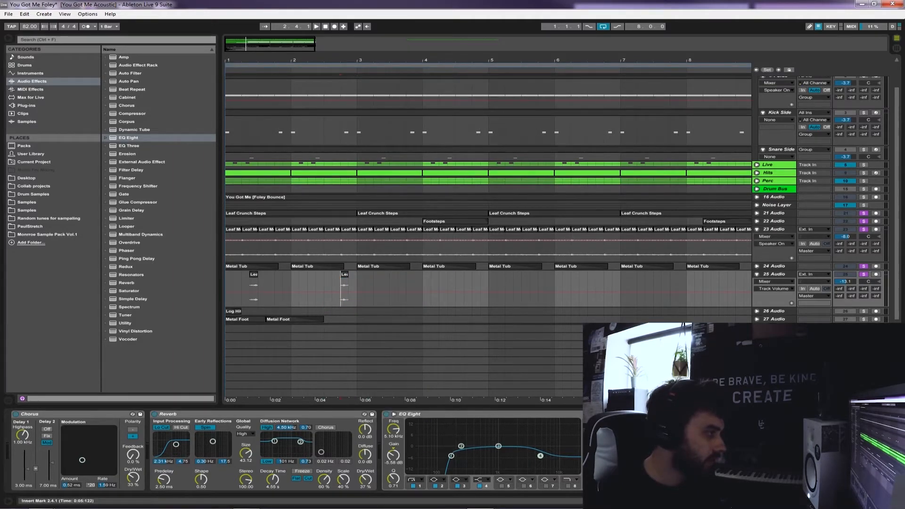
# Play the copied Leave Crunch clip from 2.4.1 in context with the other layers
pyautogui.click(341, 288)
pyautogui.press('space')
pyautogui.press('space')
pyautogui.press('space')
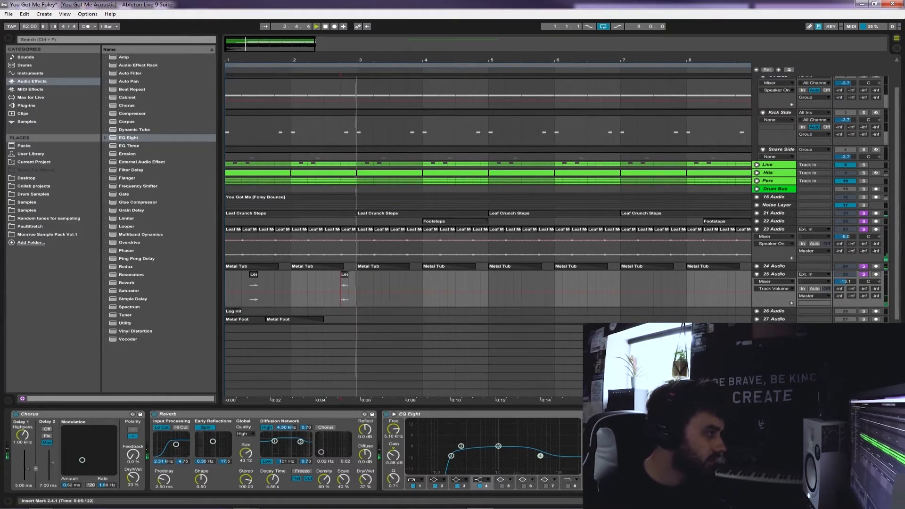
pyautogui.press('space')
pyautogui.scroll(3, 343, 289)
# Reverse the copied Leave Crunch clip at 2.4.1 and play it from 2.3.4
pyautogui.press('space')
pyautogui.click(441, 274)
pyautogui.press('space')
pyautogui.click(441, 274)
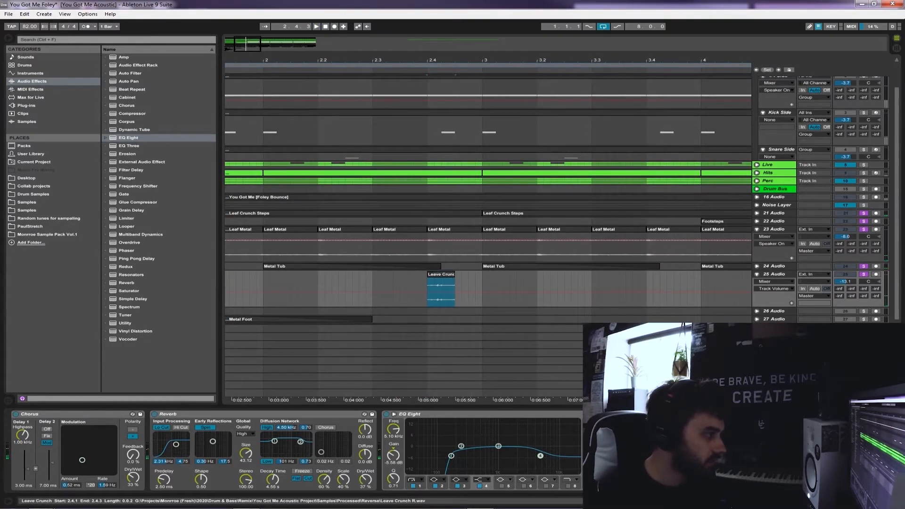
pyautogui.doubleClick(441, 274)
pyautogui.click(441, 274)
pyautogui.click(441, 222)
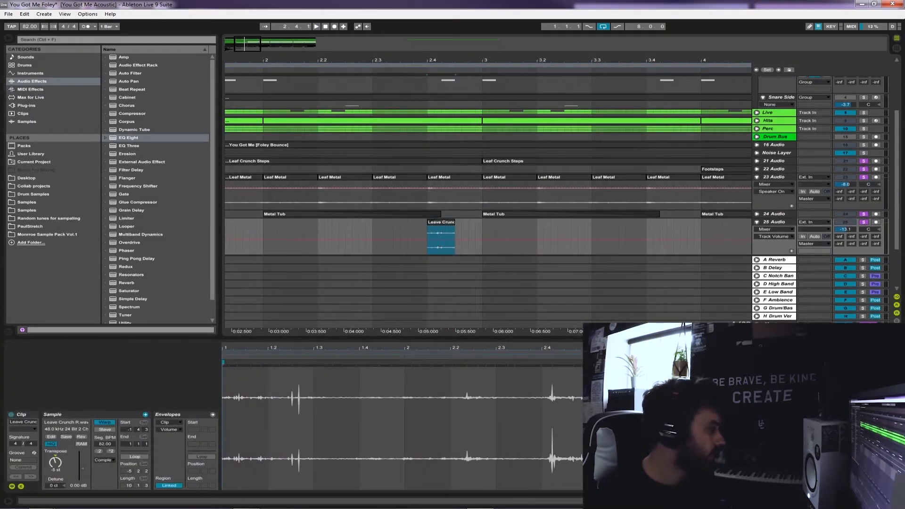
pyautogui.click(82, 437)
pyautogui.click(421, 238)
pyautogui.press('space')
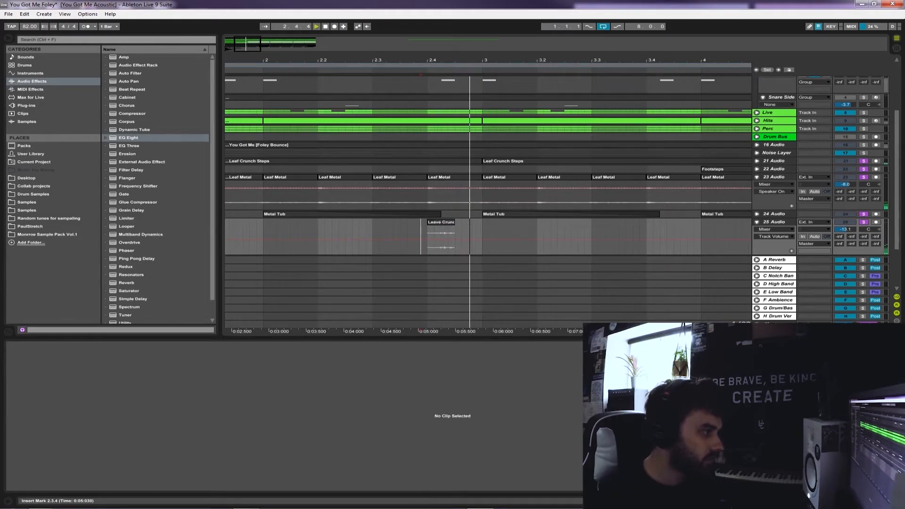
# Extend the end of the second Leave Crunch clip to 2.4.4
pyautogui.press('space')
pyautogui.click(453, 222)
pyautogui.press('space')
pyautogui.moveTo(455, 222)
pyautogui.mouseDown()
pyautogui.moveTo(482, 222)
pyautogui.moveTo(469, 222)
pyautogui.mouseUp()
# Raise the gain of the second Leave Crunch clip to 4.00 dB and play it with the other layers
pyautogui.press('space')
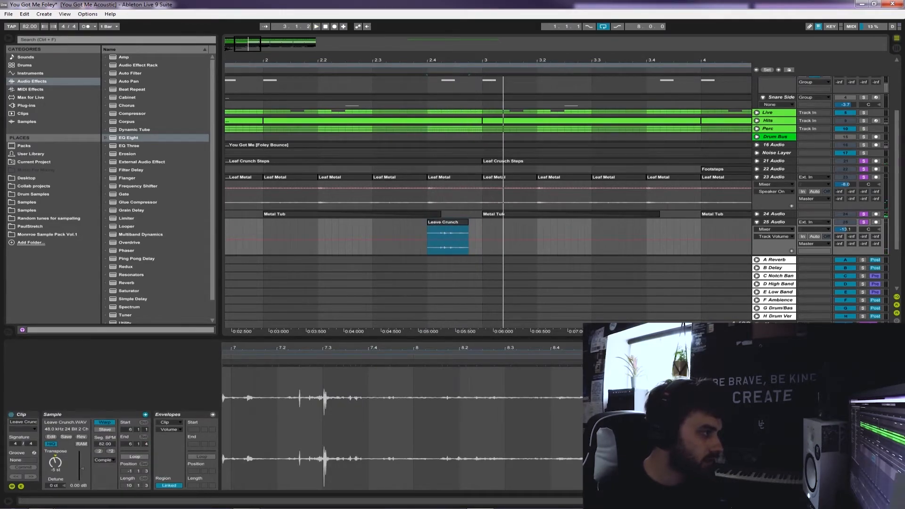
pyautogui.moveTo(81, 467); pyautogui.dragTo(82, 465)
pyautogui.press('space')
pyautogui.press('space')
pyautogui.press('space')
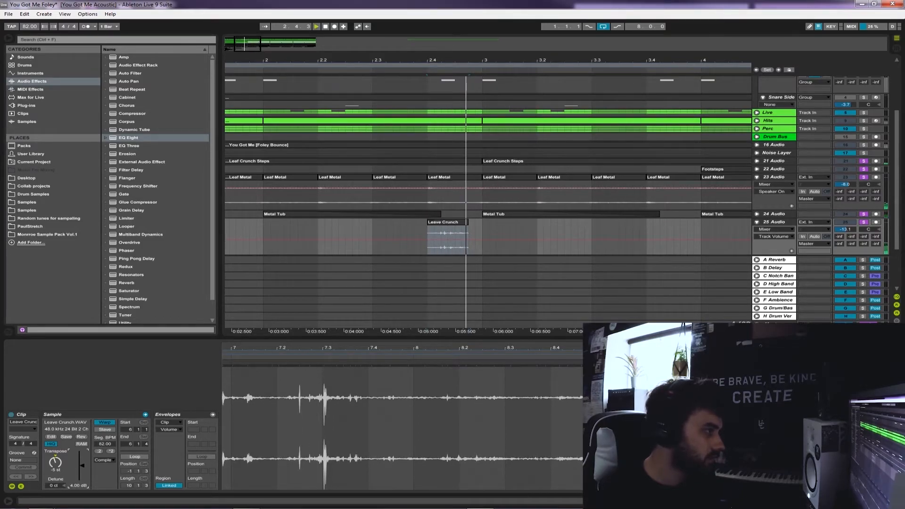
pyautogui.moveTo(446, 222); pyautogui.dragTo(445, 222)
pyautogui.click(393, 236)
pyautogui.press('space')
pyautogui.press('space')
pyautogui.press('space')
pyautogui.press('space')
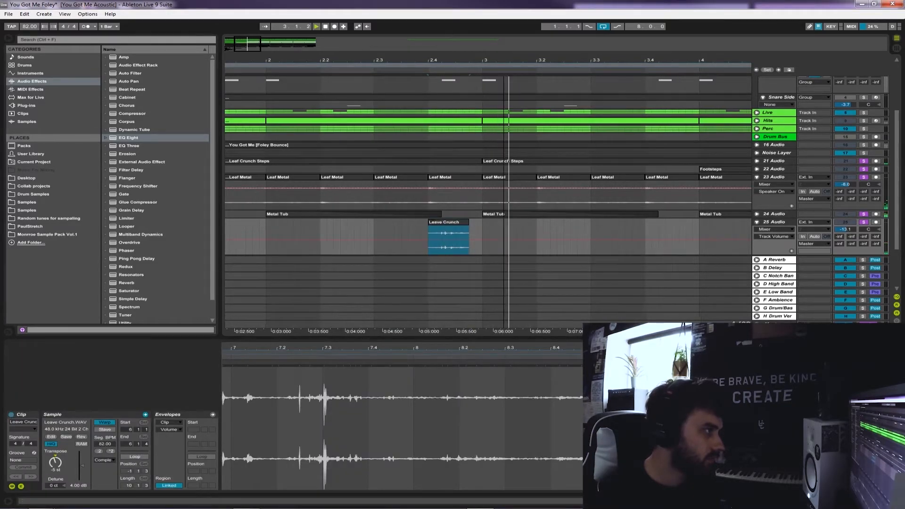
# Repeat the pair of Leave Crunch clips every two bars on 25 Audio across the eight-bar loop and fold the track
pyautogui.moveTo(435, 61); pyautogui.dragTo(435, 33)
pyautogui.hotkey('shift', 'Tab')
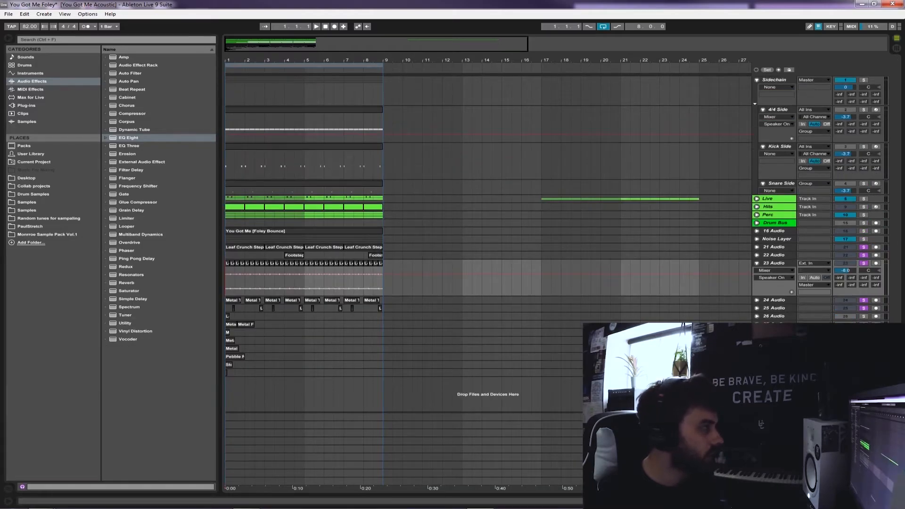
pyautogui.moveTo(235, 60); pyautogui.dragTo(236, 82)
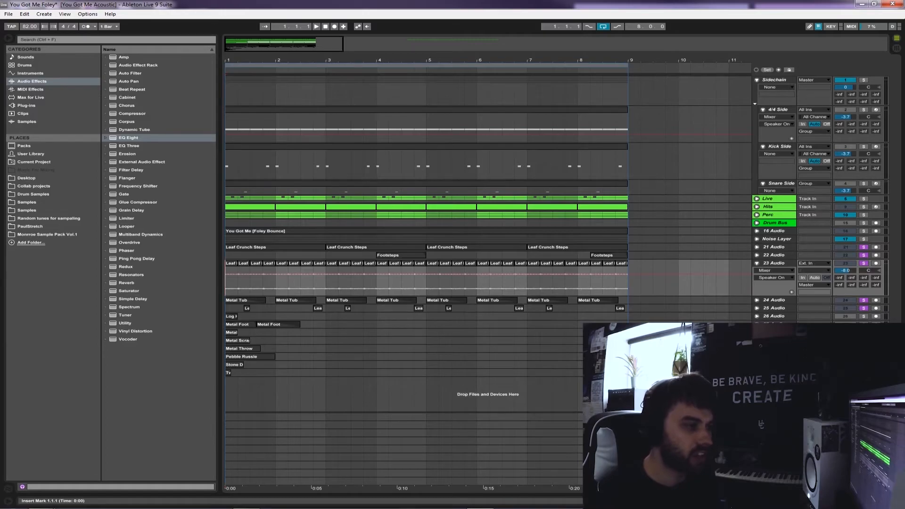
# Fold 23 Audio and the Sidechain group, and unfold 26 Audio
pyautogui.click(757, 263)
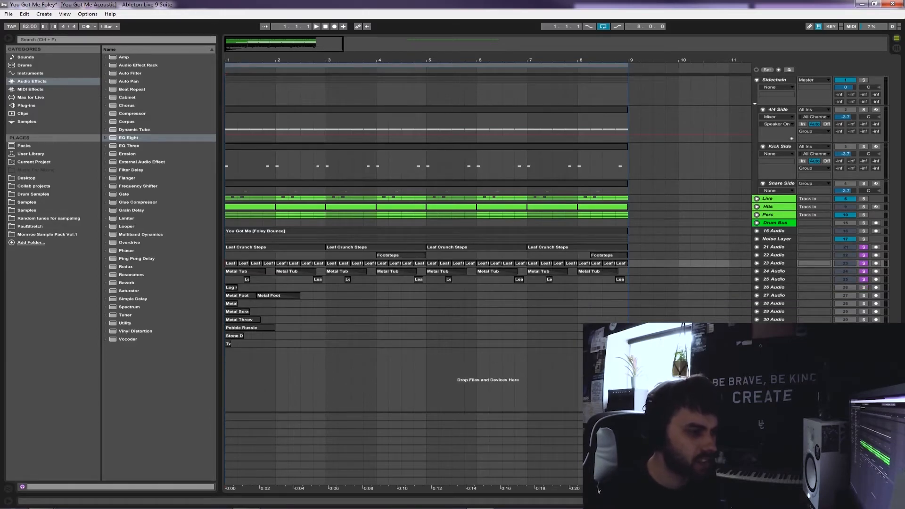
pyautogui.click(756, 287)
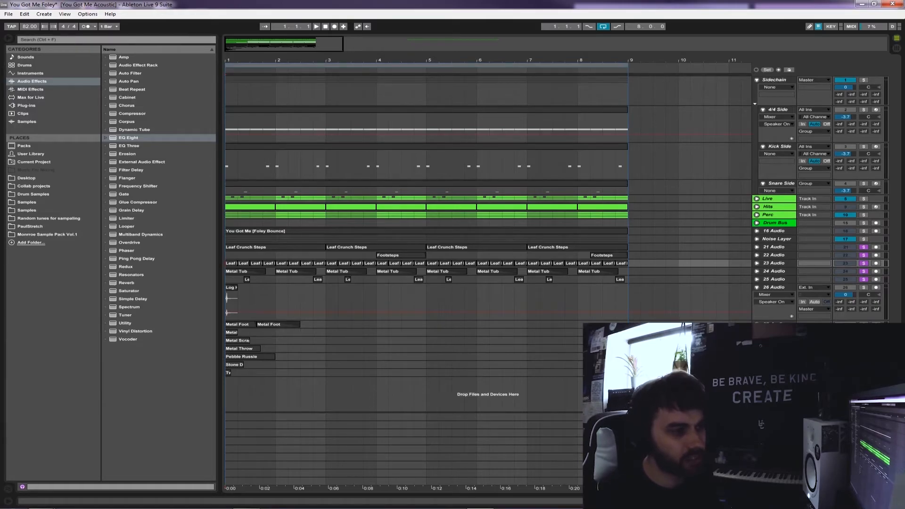
pyautogui.click(757, 79)
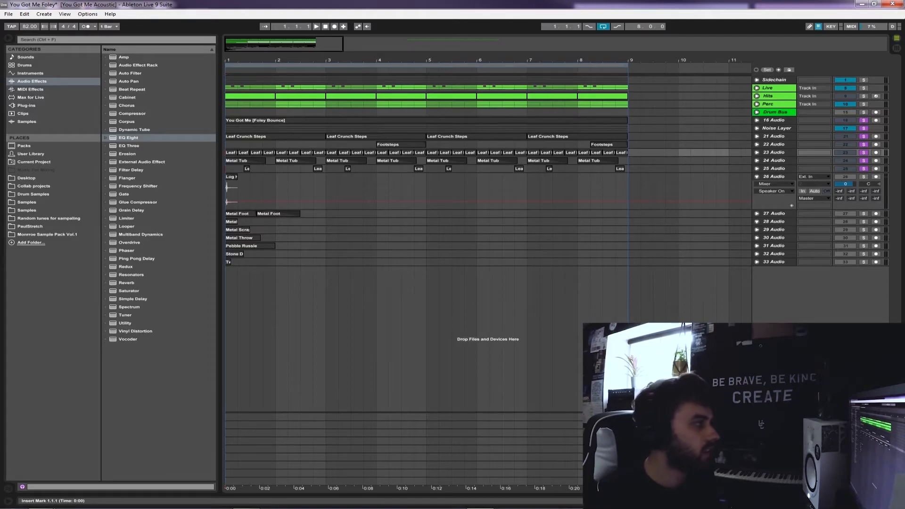
# Play the arrangement from 1.1.1 with 26 Audio folded and examine the Leave Crunch and Metal Tub clips on 25 and 24 Audio
pyautogui.click(226, 169)
pyautogui.press('space')
pyautogui.click(757, 177)
pyautogui.click(756, 169)
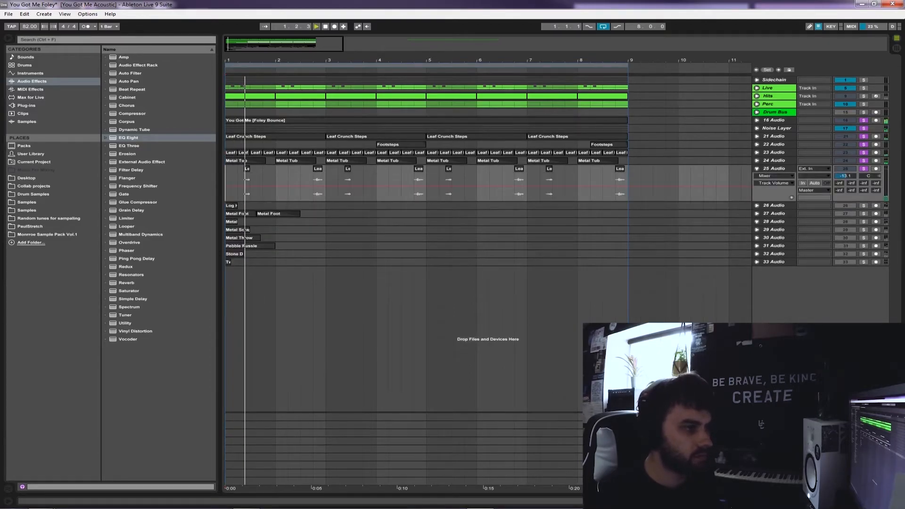
pyautogui.click(757, 160)
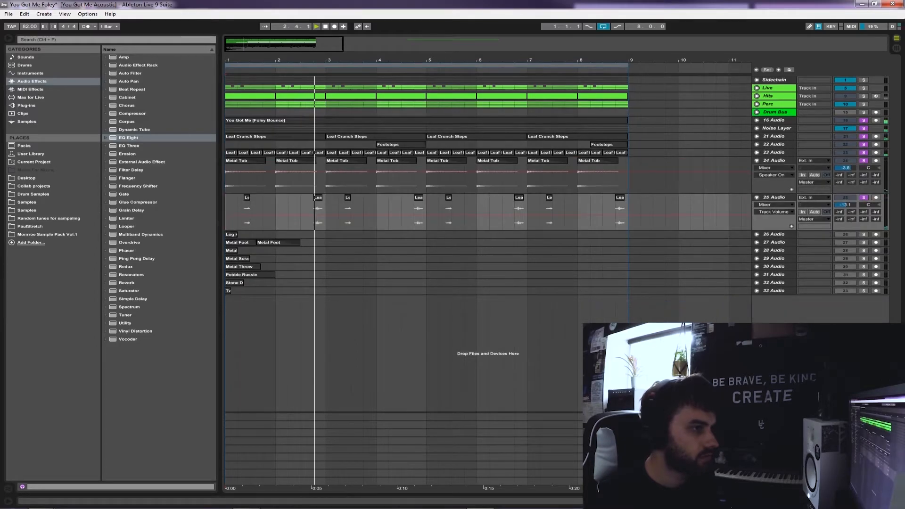
pyautogui.click(757, 161)
pyautogui.click(756, 168)
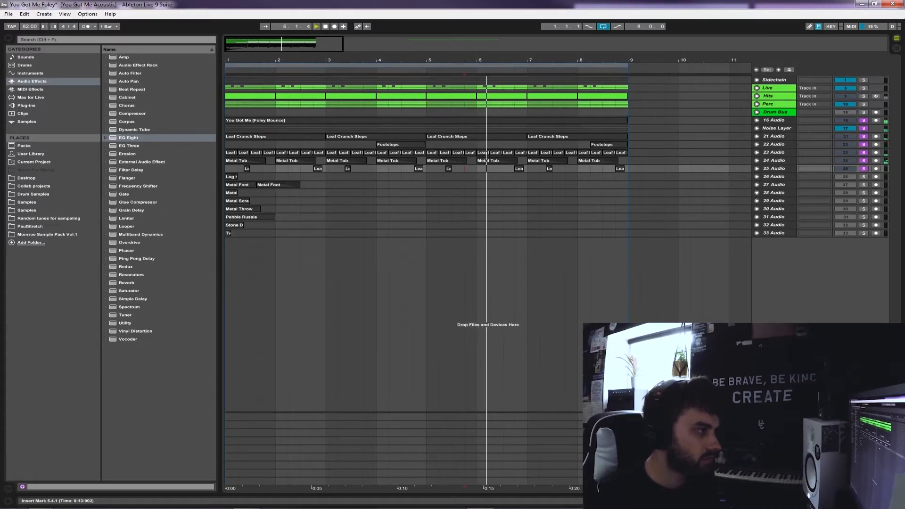
pyautogui.press('space')
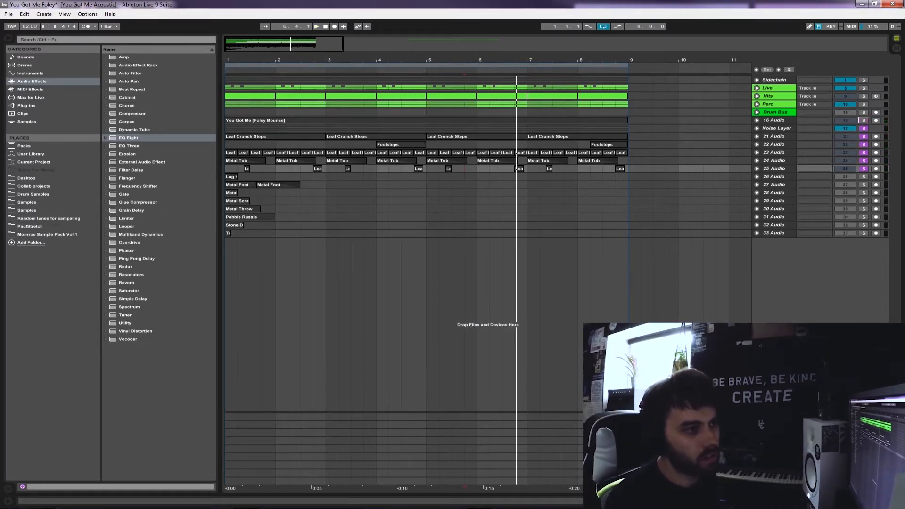
# Solo the Drum Bus and play the arrangement with the foley layers, checking the Foley Bounce waveform on 16 Audio
pyautogui.click(845, 112)
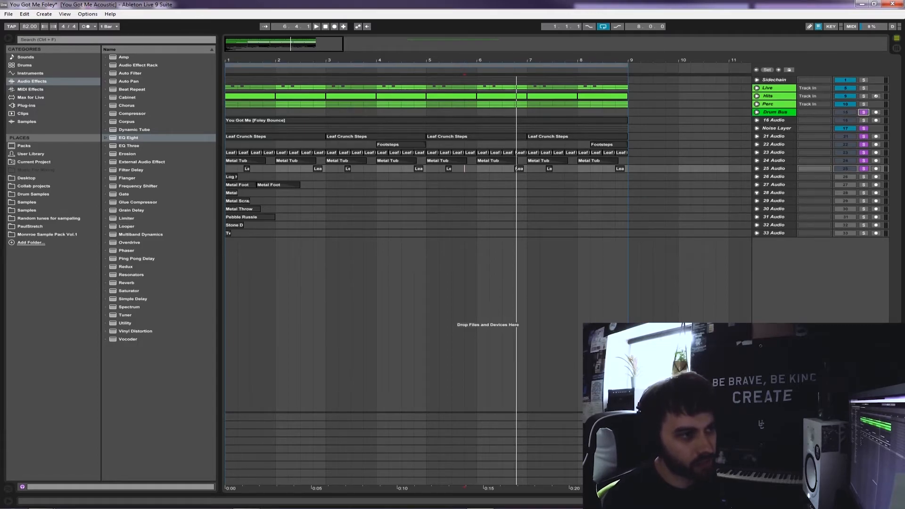
pyautogui.press('space')
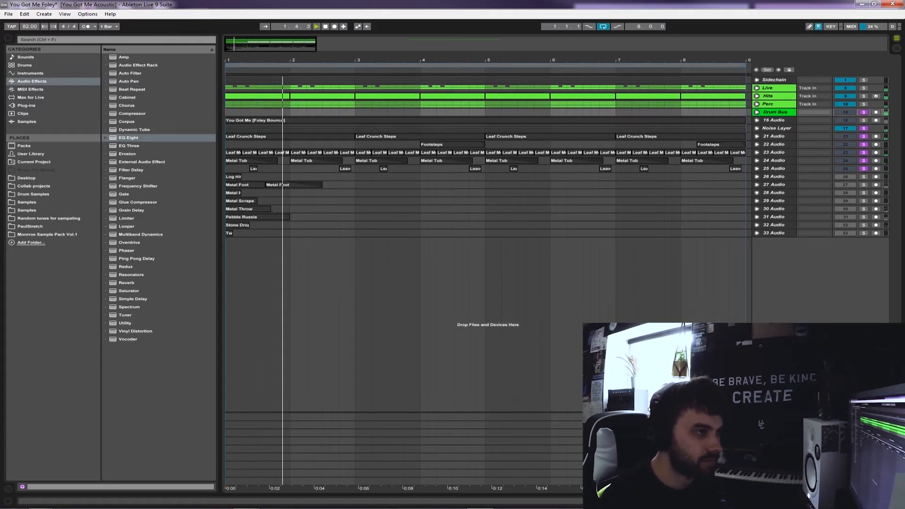
pyautogui.click(756, 120)
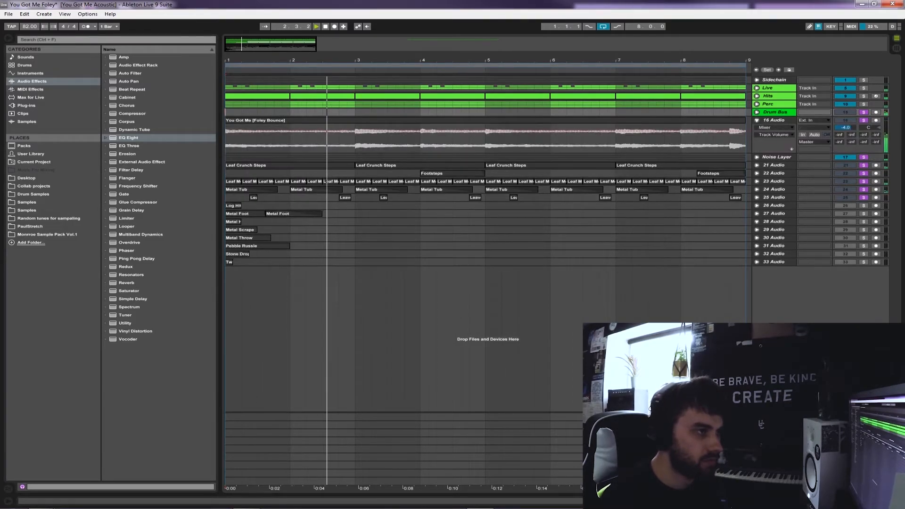
pyautogui.click(757, 120)
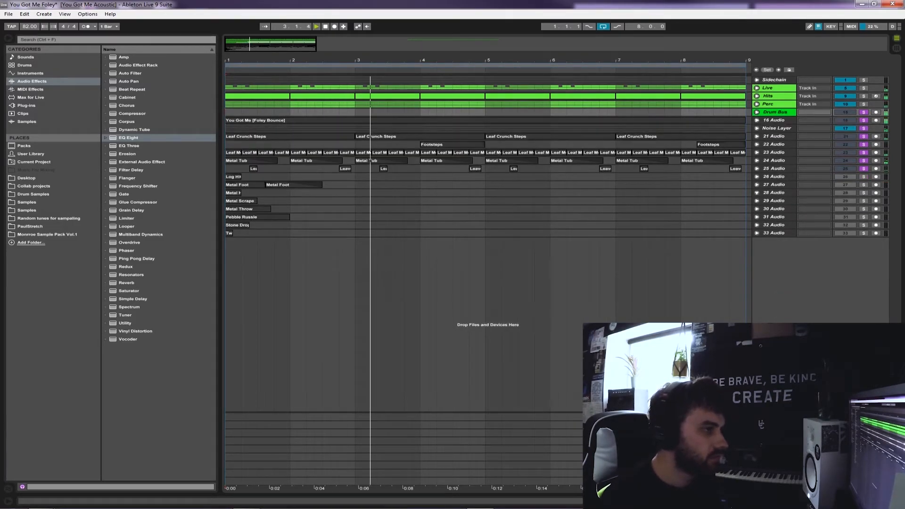
pyautogui.click(756, 112)
pyautogui.click(757, 112)
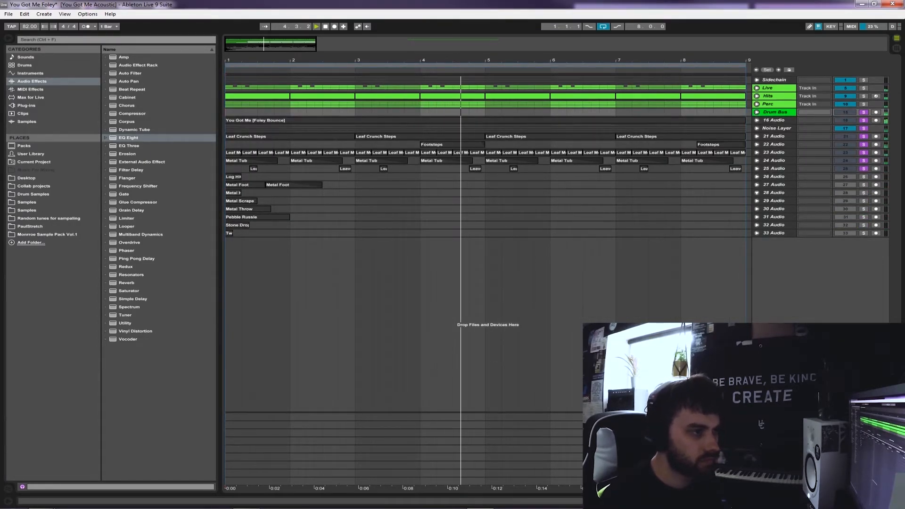
# Unfold and solo 26 Audio, and lower its track volume to about -2.8 dB
pyautogui.click(729, 177)
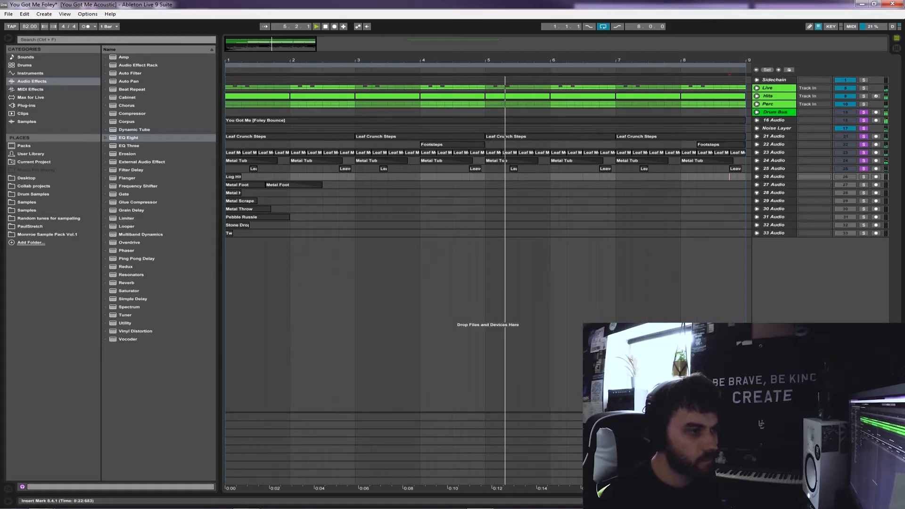
pyautogui.click(757, 177)
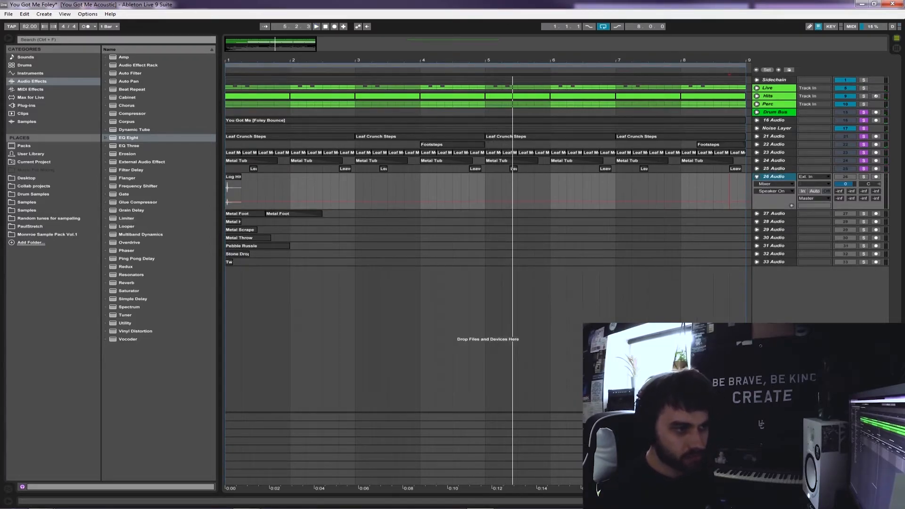
pyautogui.click(864, 177)
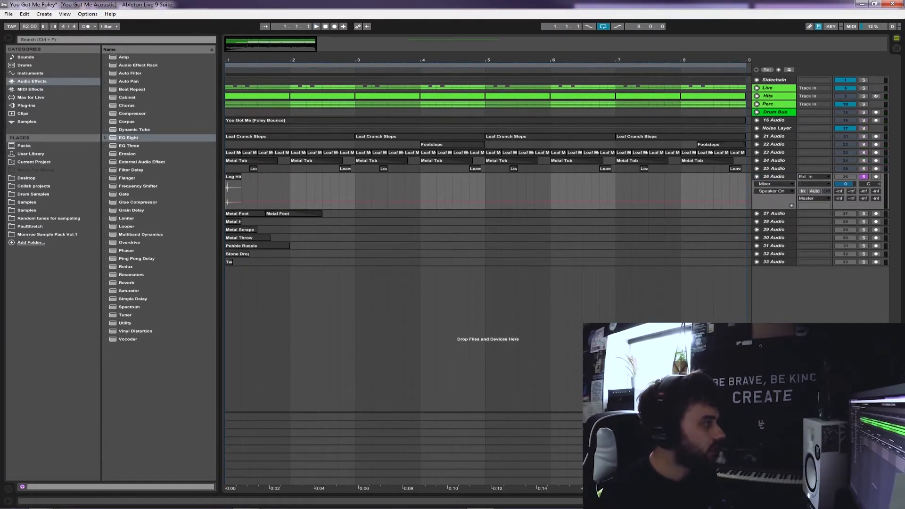
pyautogui.moveTo(231, 60); pyautogui.dragTo(231, 174)
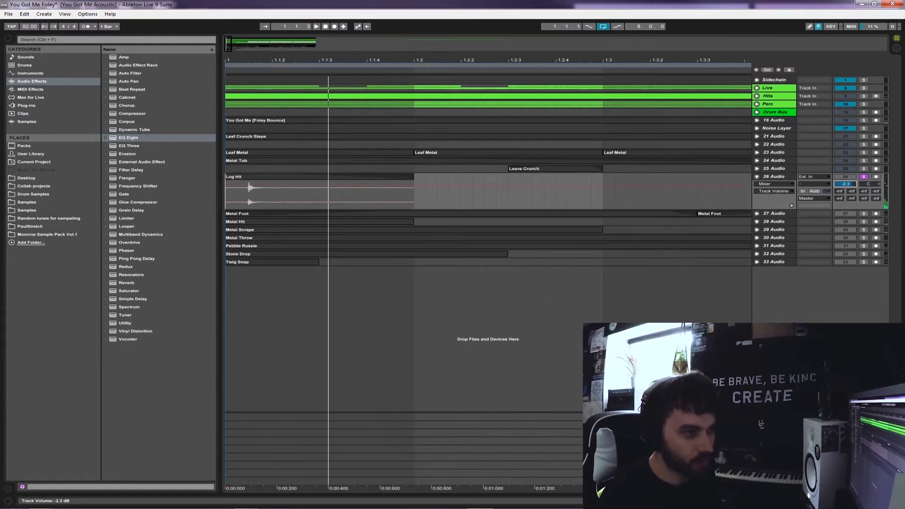
# Trim the Log Hit clip on 26 Audio to its single hit and move it to 1.2.3, aligned with the Hits pattern
pyautogui.moveTo(255, 196); pyautogui.dragTo(432, 176)
pyautogui.rightClick(391, 178)
pyautogui.click(400, 182)
pyautogui.click(426, 177)
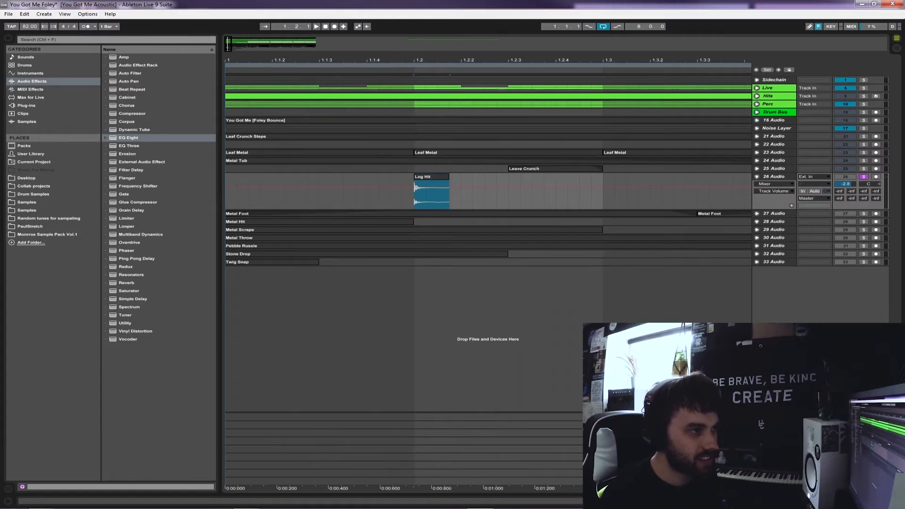
pyautogui.click(757, 96)
pyautogui.keyDown('ctrl'); pyautogui.moveTo(426, 249); pyautogui.dragTo(521, 249); pyautogui.keyUp('ctrl')
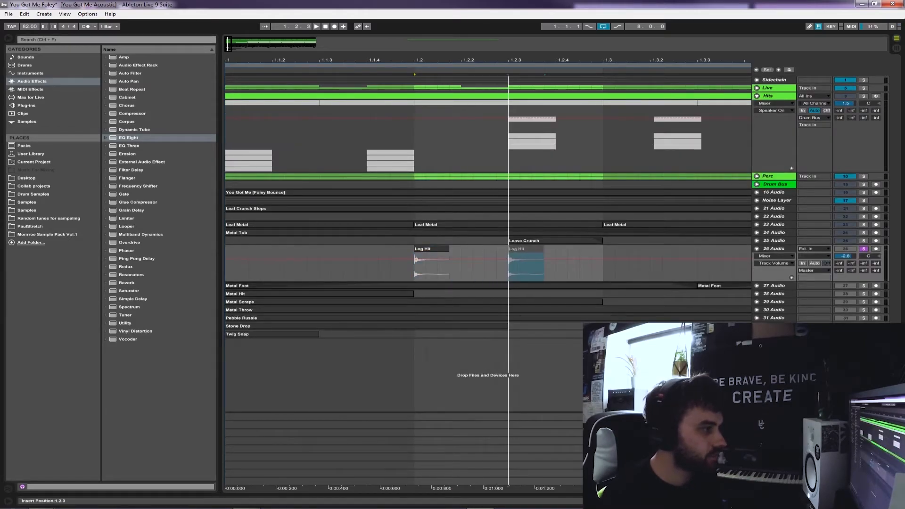
# Add a fade-out to the Log Hit clip at 1.2.3 on 26 Audio and play it back
pyautogui.press('space')
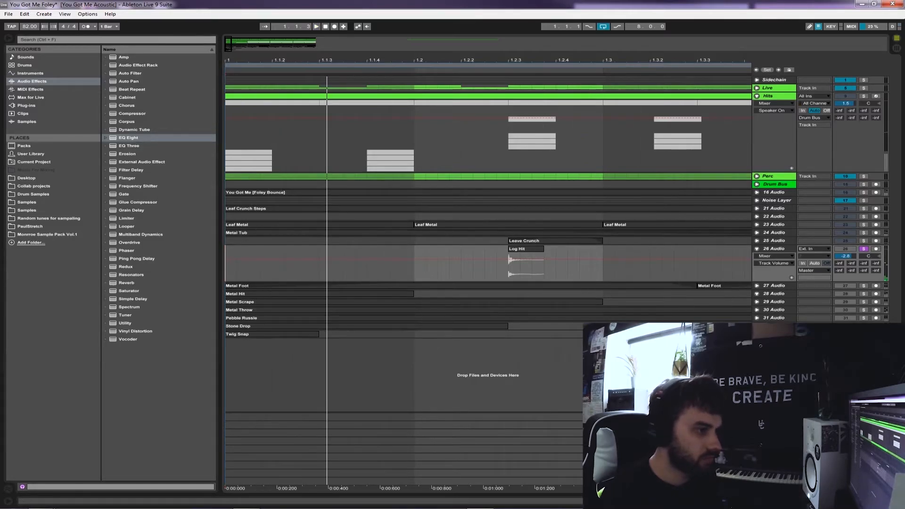
pyautogui.hotkey('ctrl', 'alt', 'f')
pyautogui.moveTo(543, 255); pyautogui.dragTo(524, 254)
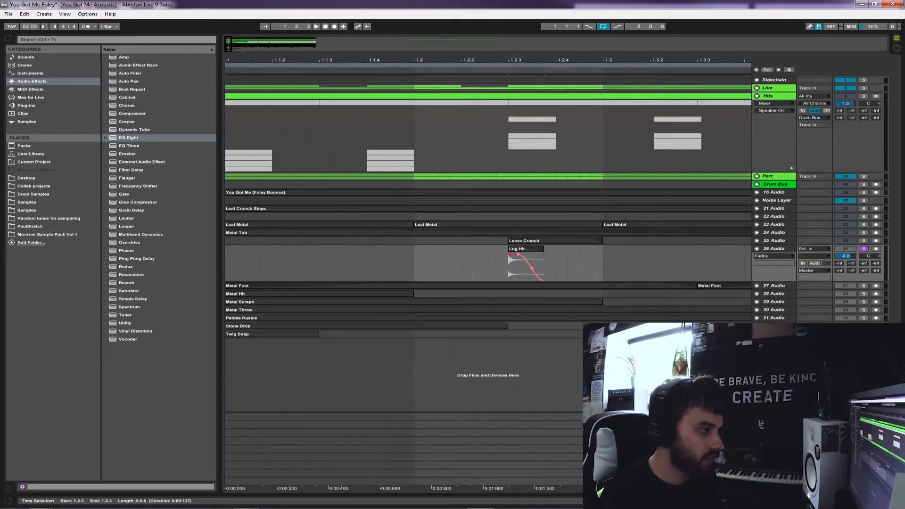
pyautogui.click(496, 264)
pyautogui.press('space')
pyautogui.press('space')
pyautogui.press('space')
pyautogui.press('space')
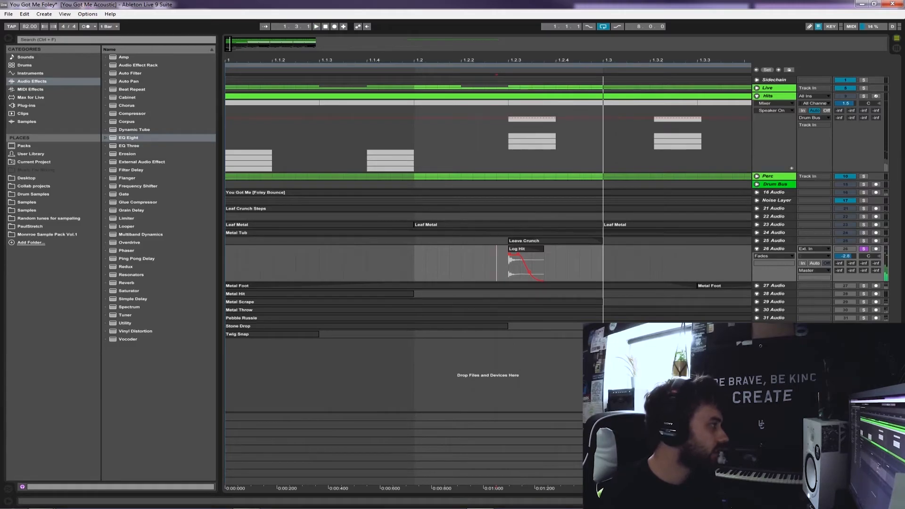
# Add Overdrive to 26 Audio with Drive at 62 % and Dry/Wet at 34 %, auditioning the Log Hit clip
pyautogui.click(129, 242)
pyautogui.press('Return')
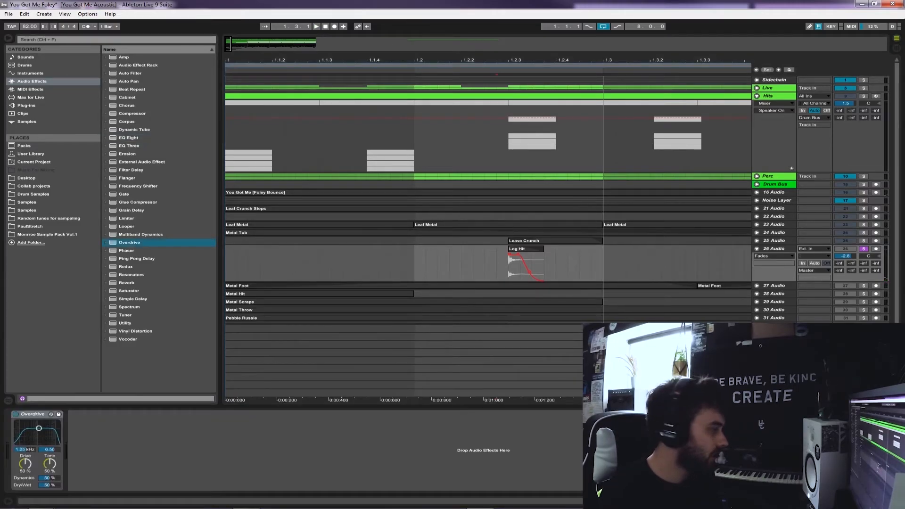
pyautogui.press('space')
pyautogui.moveTo(50, 485); pyautogui.dragTo(25, 458)
pyautogui.press('space')
pyautogui.press('space')
pyautogui.press('space')
pyautogui.press('space')
pyautogui.press('space')
pyautogui.press('space')
pyautogui.press('space')
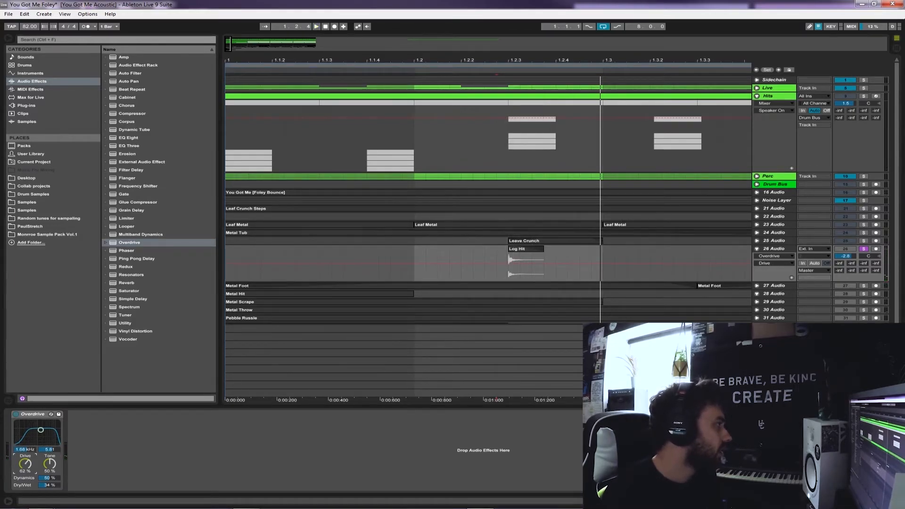
# Add EQ Eight before the Overdrive on 26 Audio and cut the lows below about 180 Hz with band 1
pyautogui.doubleClick(129, 137)
pyautogui.moveTo(40, 429); pyautogui.dragTo(37, 422)
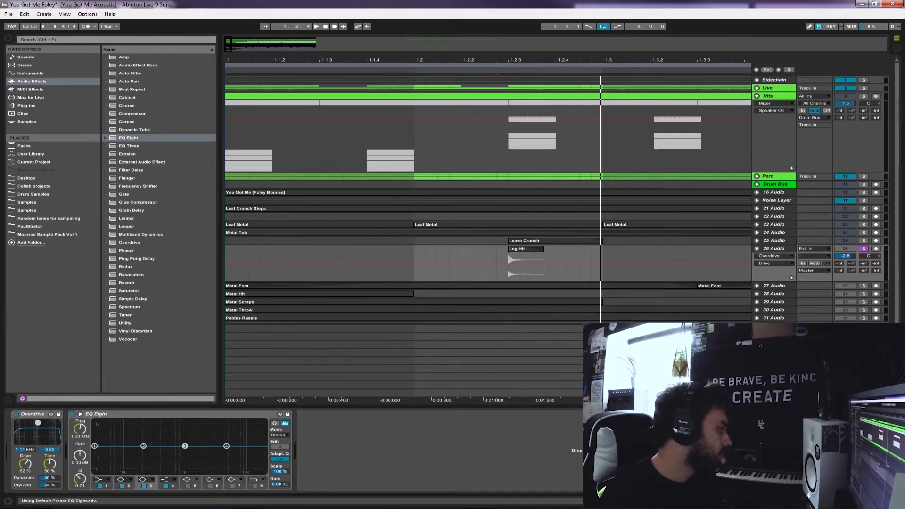
pyautogui.moveTo(97, 413); pyautogui.dragTo(21, 417)
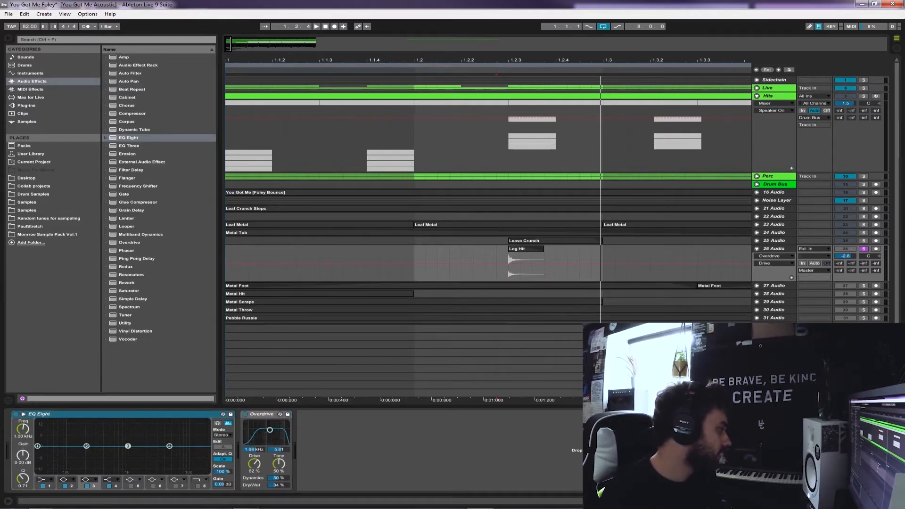
pyautogui.click(46, 480)
pyautogui.click(46, 434)
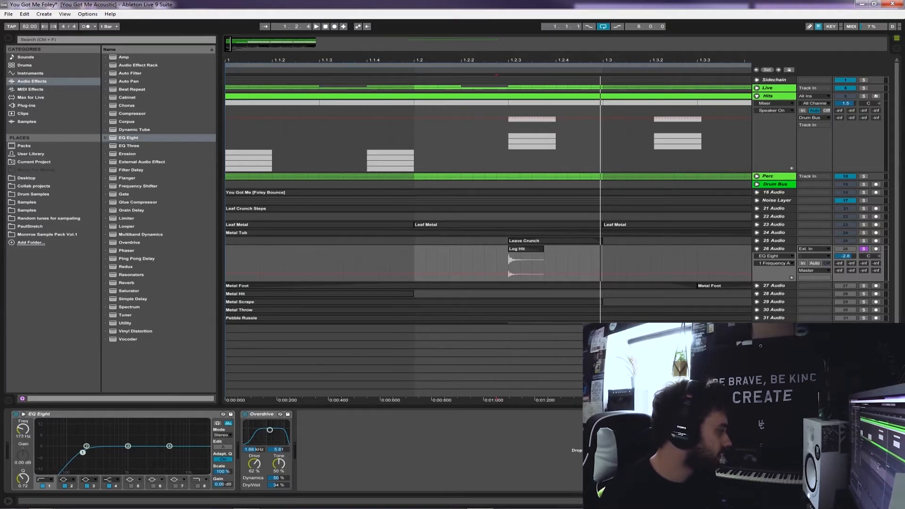
pyautogui.press('space')
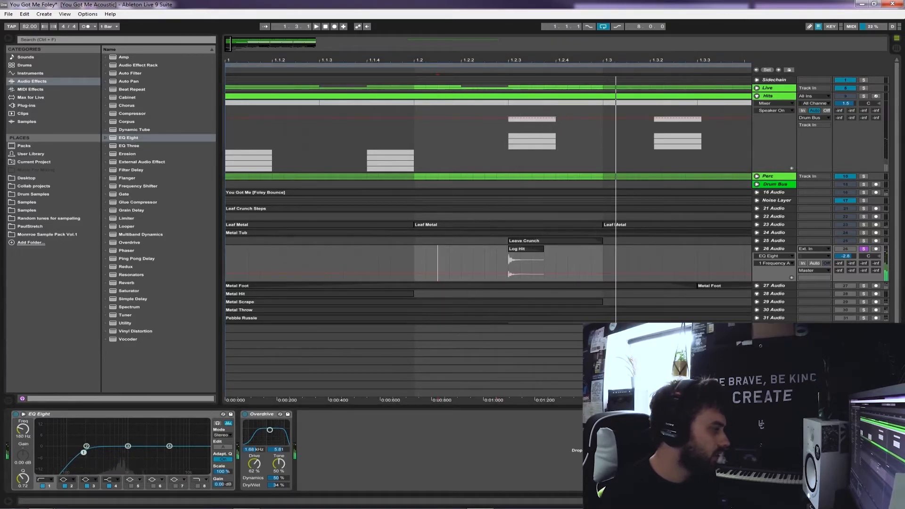
# Add Reverb to 26 Audio with its input low cut raised, size 38.14, decay time 4.55 s and Dry/Wet 33 %
pyautogui.doubleClick(126, 283)
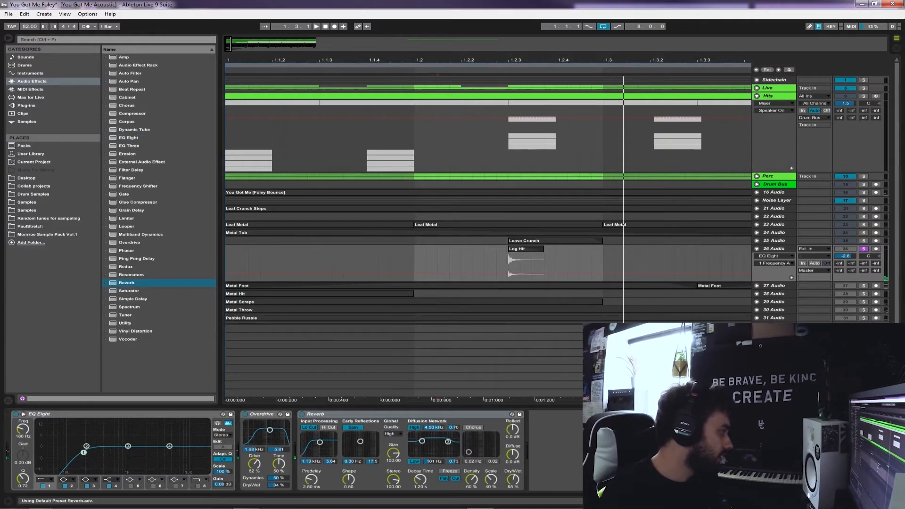
pyautogui.moveTo(319, 442); pyautogui.dragTo(321, 443)
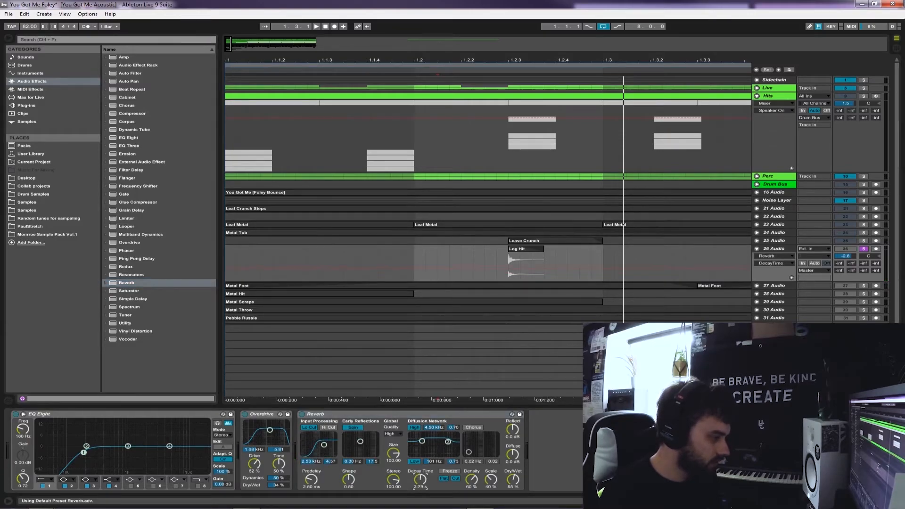
pyautogui.press('space')
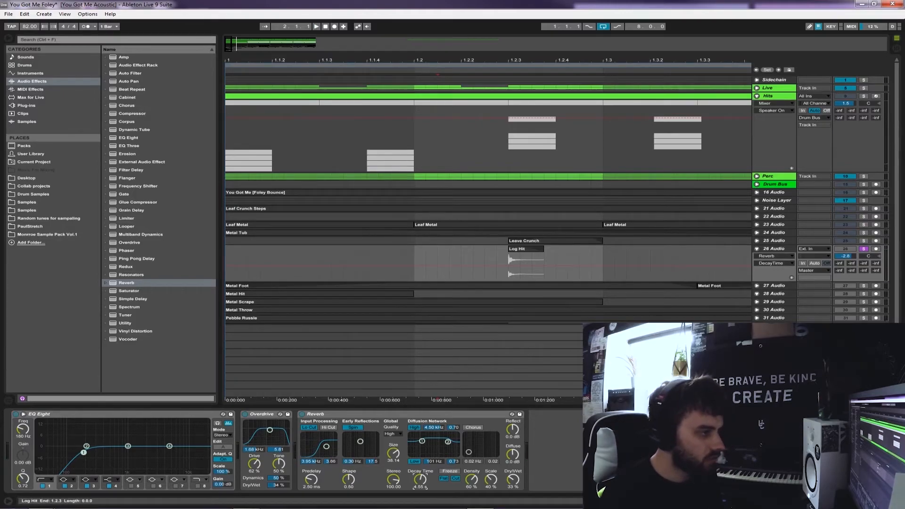
# Insert Simple Delay between Overdrive and Reverb on 26 Audio, with Feedback at 38 % and Dry/Wet at 23 %
pyautogui.moveTo(133, 299)
pyautogui.mouseDown()
pyautogui.moveTo(377, 448)
pyautogui.moveTo(298, 447)
pyautogui.mouseUp()
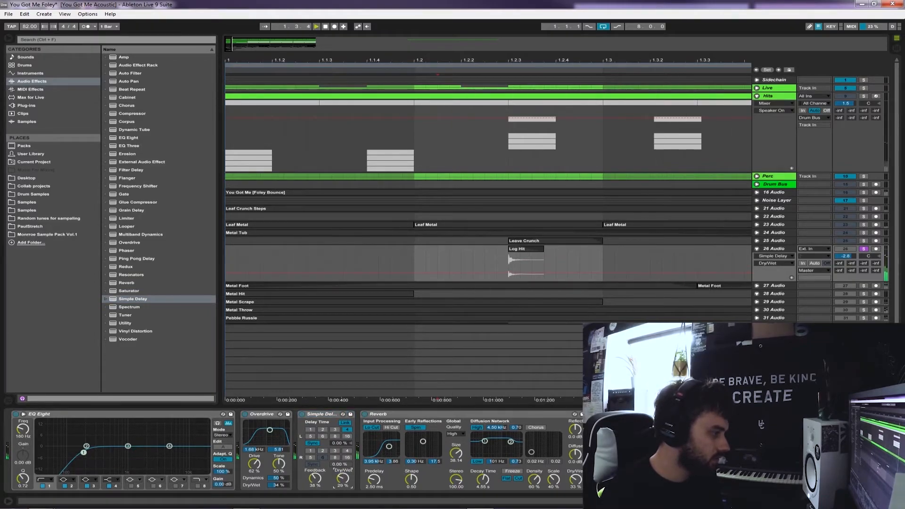
pyautogui.moveTo(343, 479); pyautogui.dragTo(343, 482)
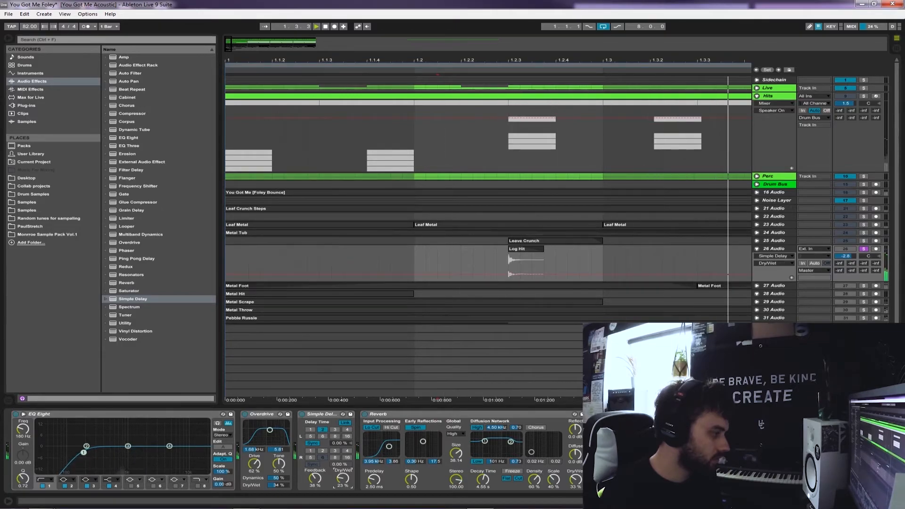
pyautogui.click(367, 263)
pyautogui.press('space')
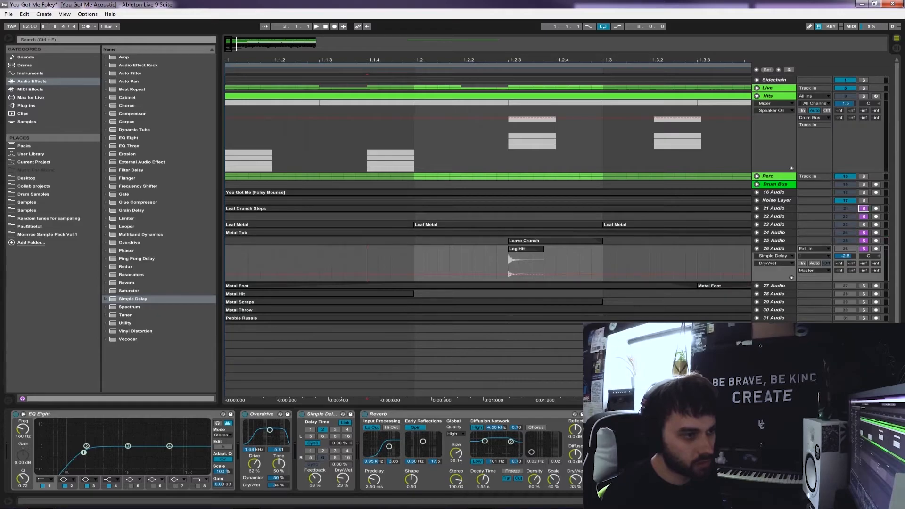
# Play the Log Hit with the other soloed foley layers and lower the 26 Audio volume to -18.0 dB
pyautogui.press('space')
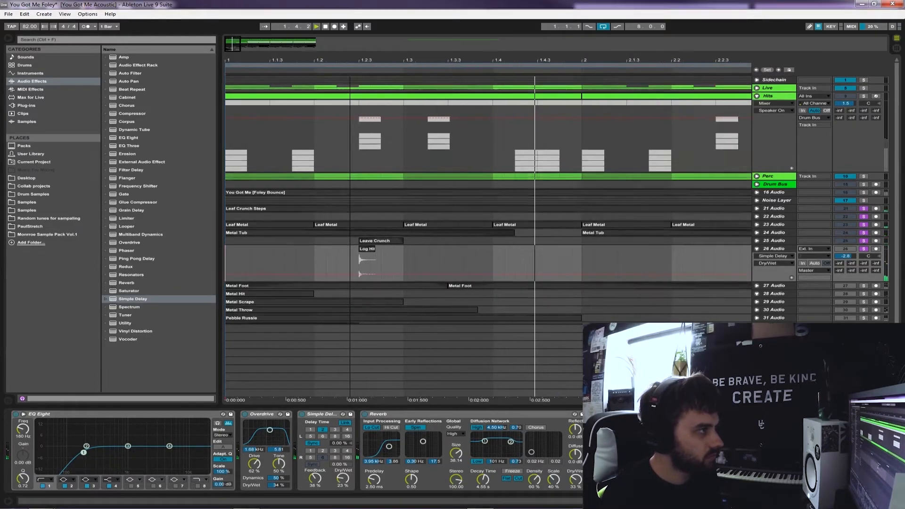
pyautogui.press('Tab')
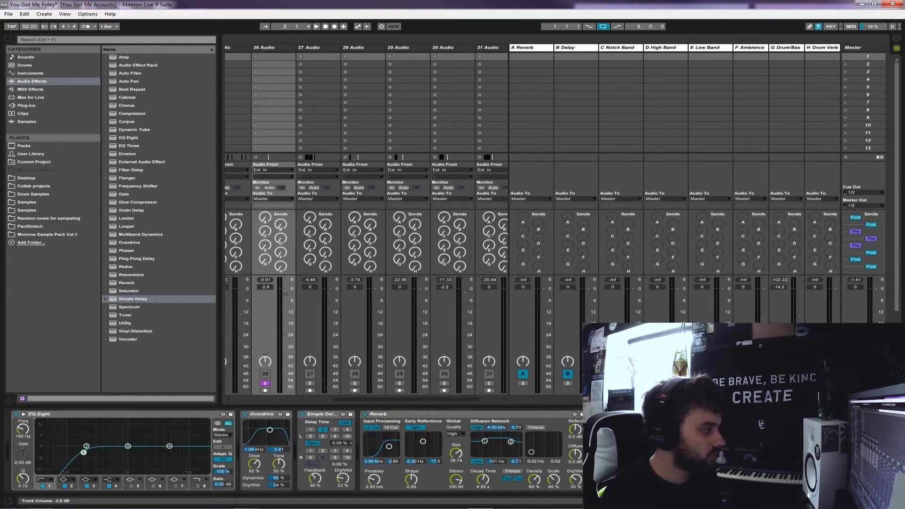
pyautogui.moveTo(285, 294); pyautogui.dragTo(285, 307)
pyautogui.press('space')
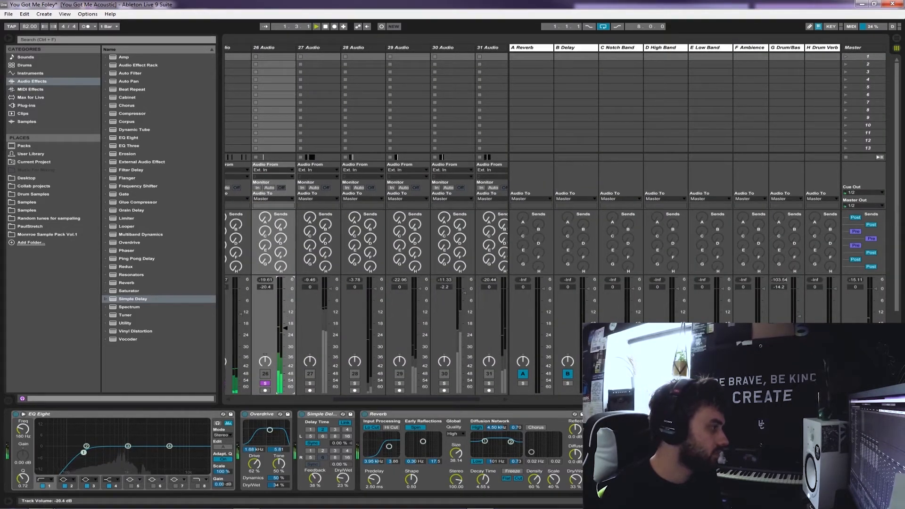
pyautogui.press('Tab')
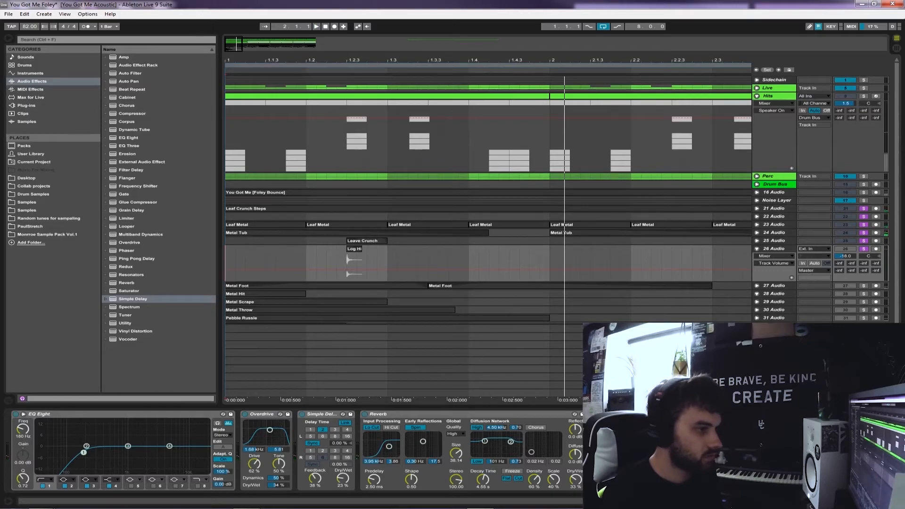
# Duplicate 26 Audio and split the copied Log Hit clip on 27 Audio partway through
pyautogui.hotkey('ctrl', 'd')
pyautogui.moveTo(346, 304); pyautogui.dragTo(356, 304)
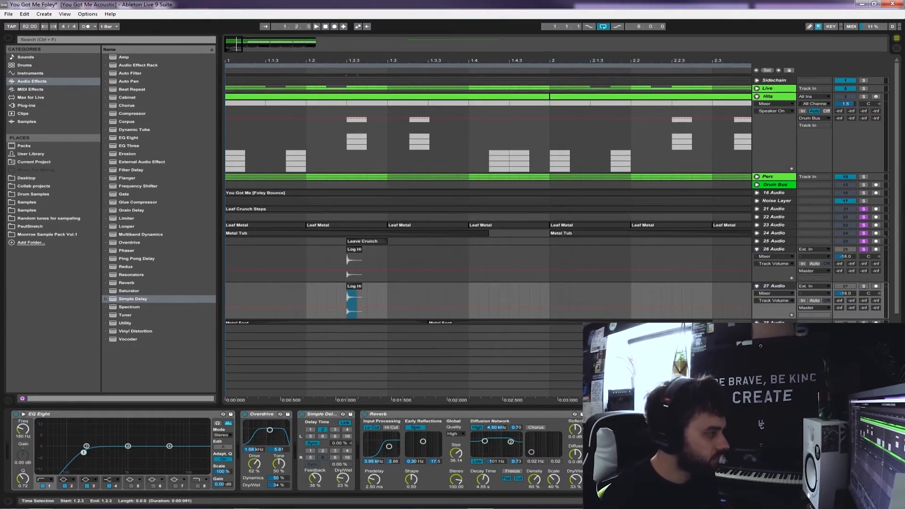
pyautogui.hotkey('shift', 'Tab')
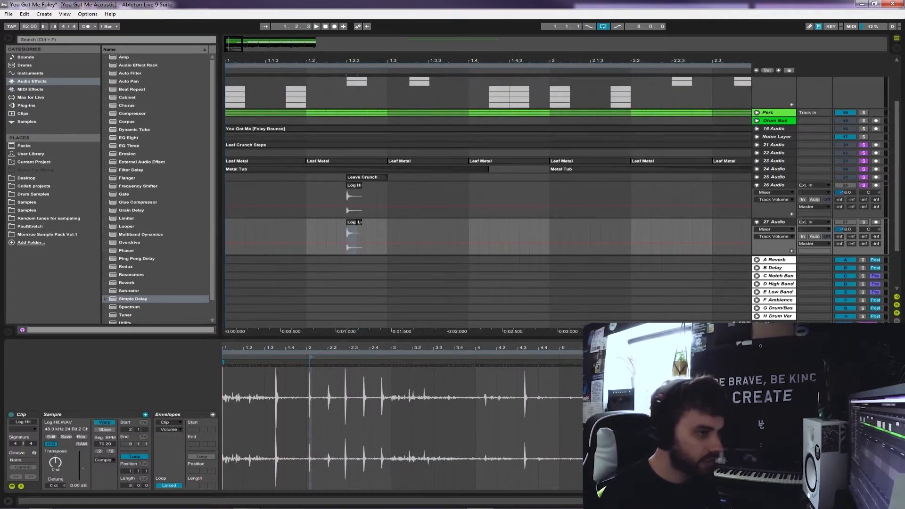
# Adjust the fade-out on the first piece of the Log Hit clip on 27 Audio and delete the split-off tail
pyautogui.click(773, 229)
pyautogui.click(772, 241)
pyautogui.moveTo(356, 227); pyautogui.dragTo(348, 228)
pyautogui.click(361, 229)
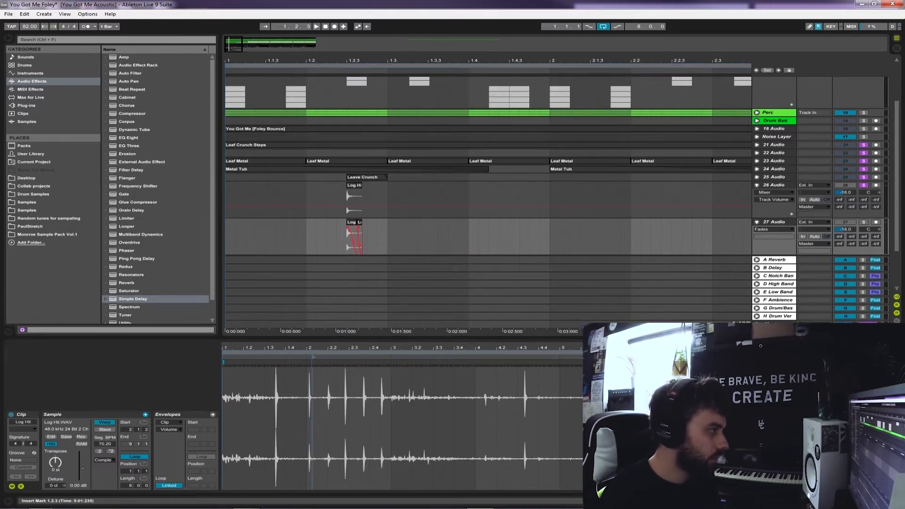
pyautogui.press('Delete')
pyautogui.click(351, 222)
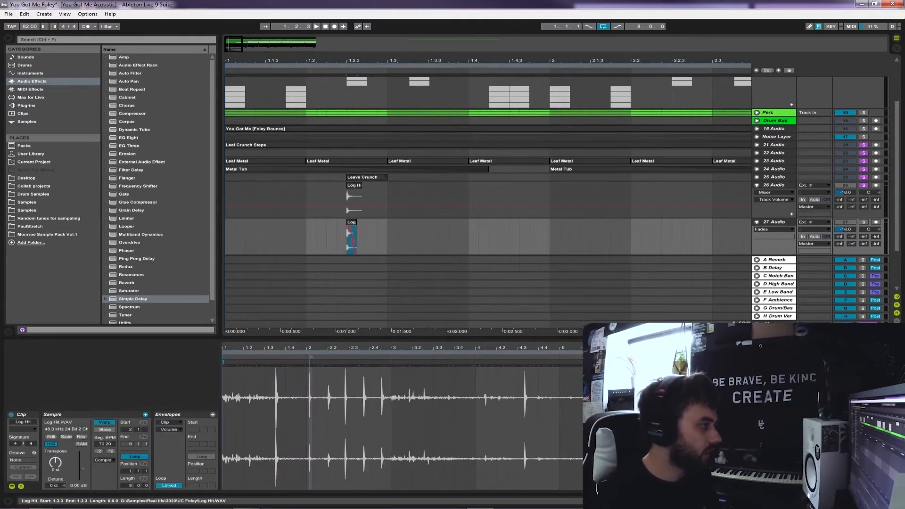
pyautogui.click(55, 462)
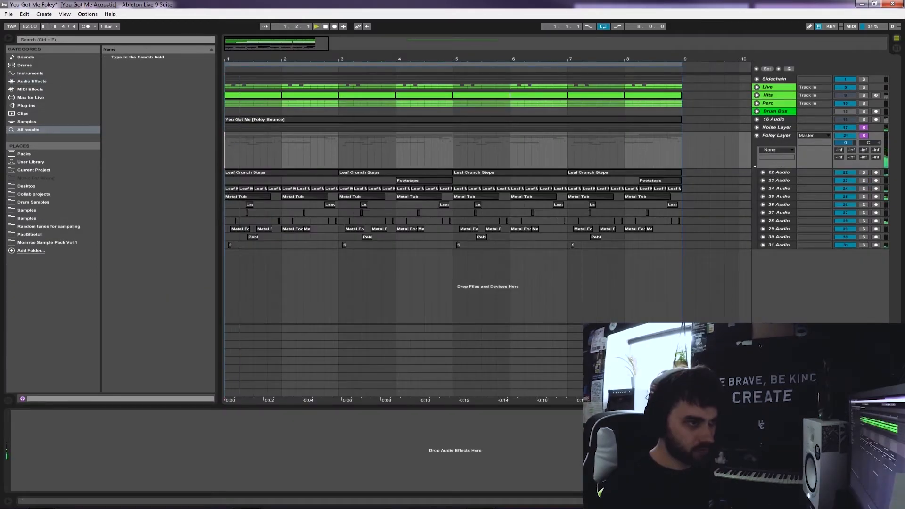
# Set the Foley Layer group's volume to 0.5 dB during playback and bring its channels into view in the mixer
pyautogui.moveTo(845, 143); pyautogui.dragTo(845, 140)
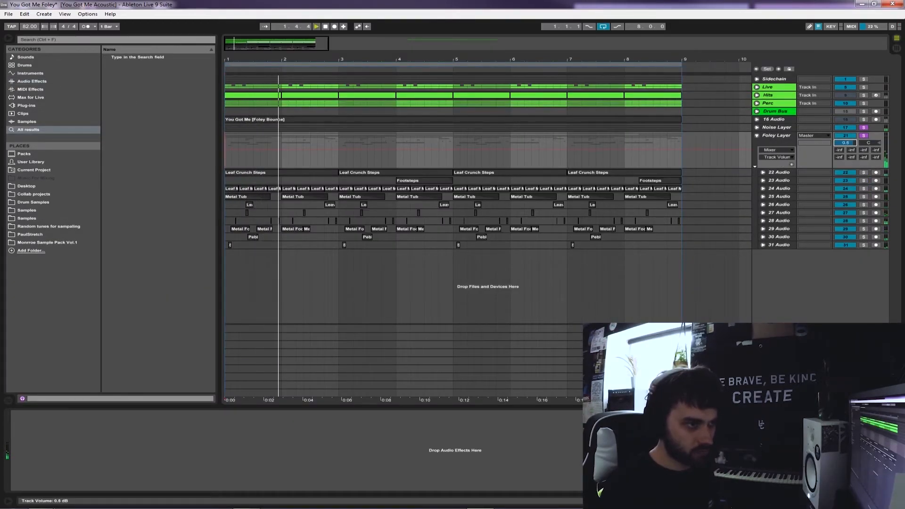
pyautogui.press('Tab')
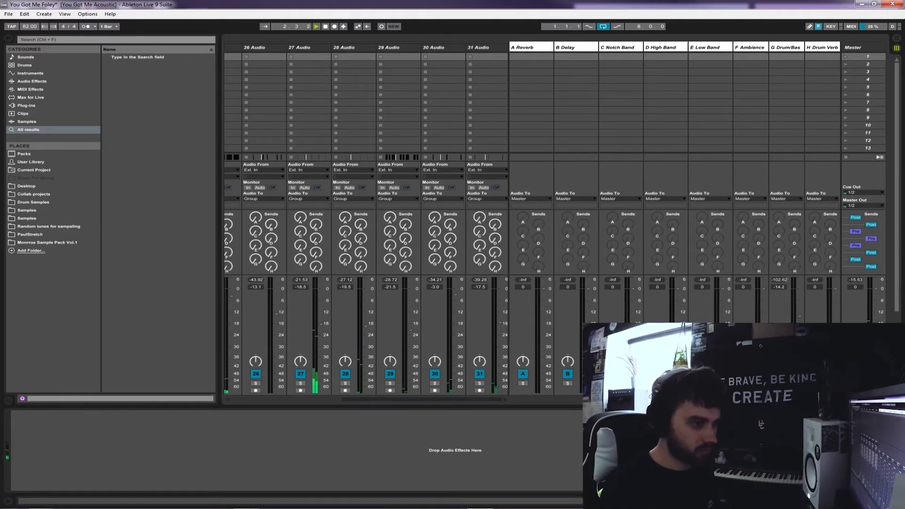
pyautogui.hscroll(-5, 365, 219)
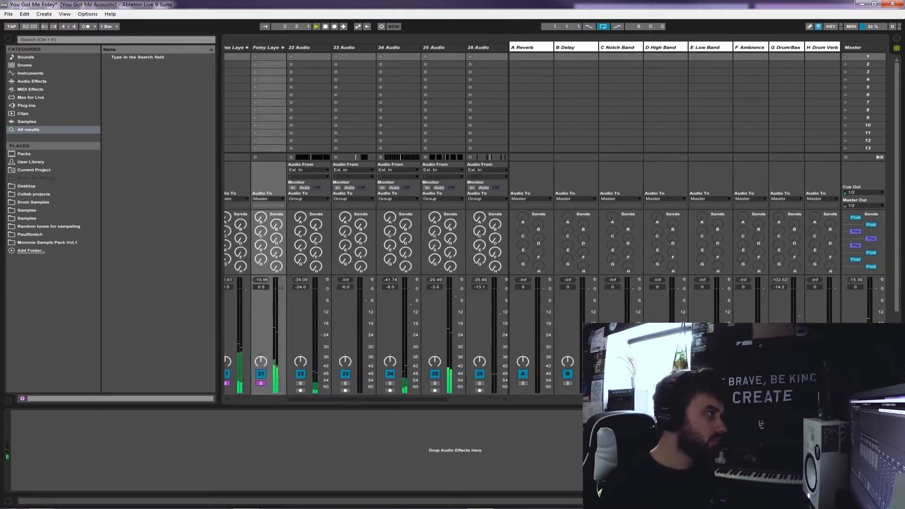
# Select the Foley Layer group, list the available audio effects and fold the group in the mixer
pyautogui.click(266, 48)
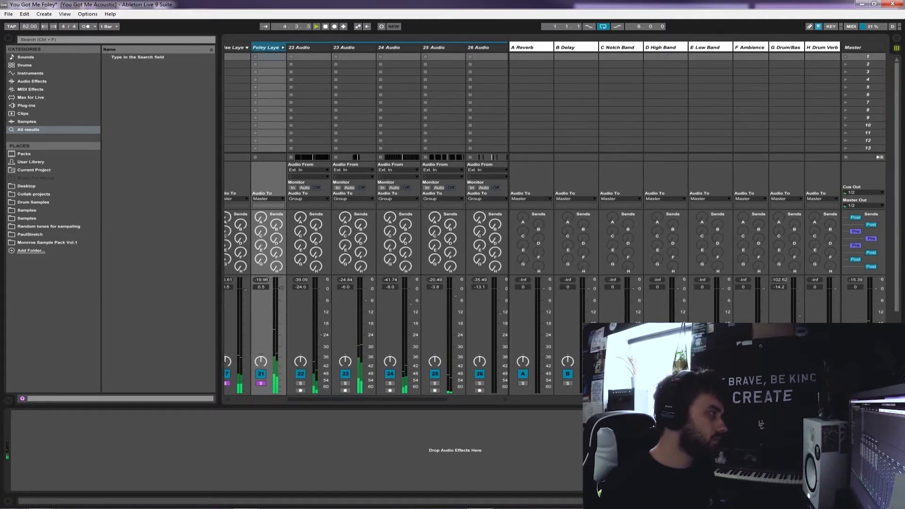
pyautogui.click(32, 81)
pyautogui.click(282, 48)
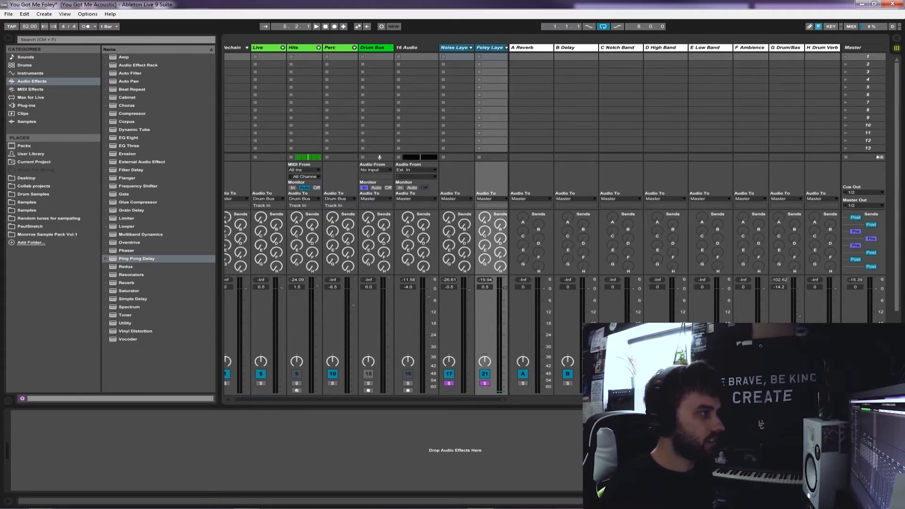
# Save all tracks from the arrangement, Sidechain through Foley Layer, into the User Library as UC Foley
pyautogui.press('Tab')
pyautogui.keyDown('ctrl'); pyautogui.click(774, 79); pyautogui.keyUp('ctrl')
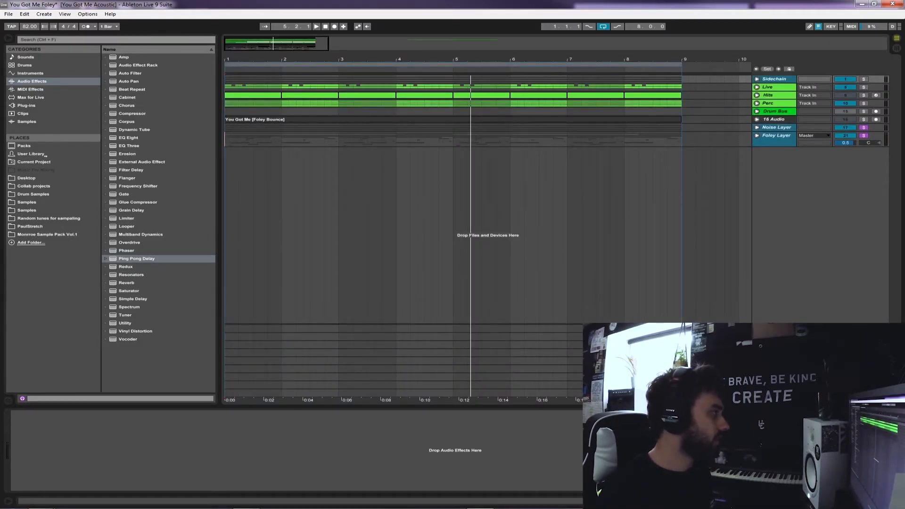
pyautogui.moveTo(774, 79); pyautogui.dragTo(31, 154)
pyautogui.write('UC Foley')
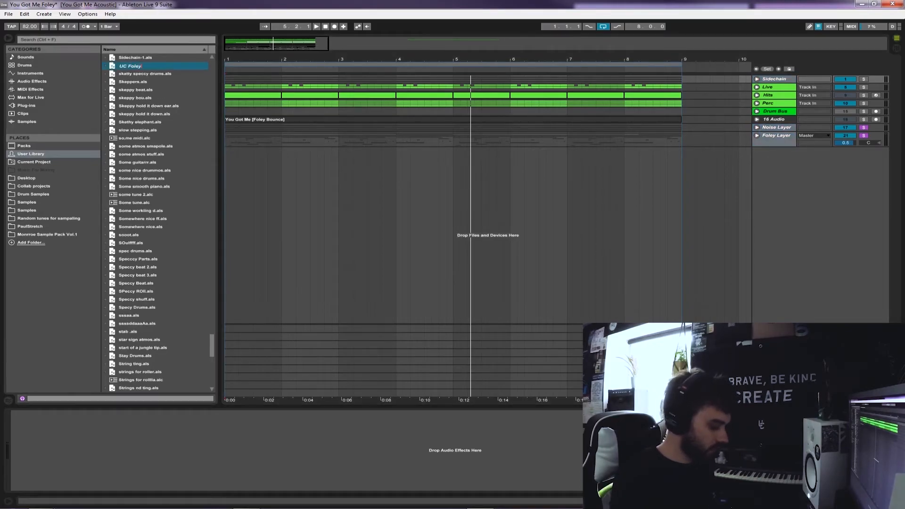
pyautogui.press('Return')
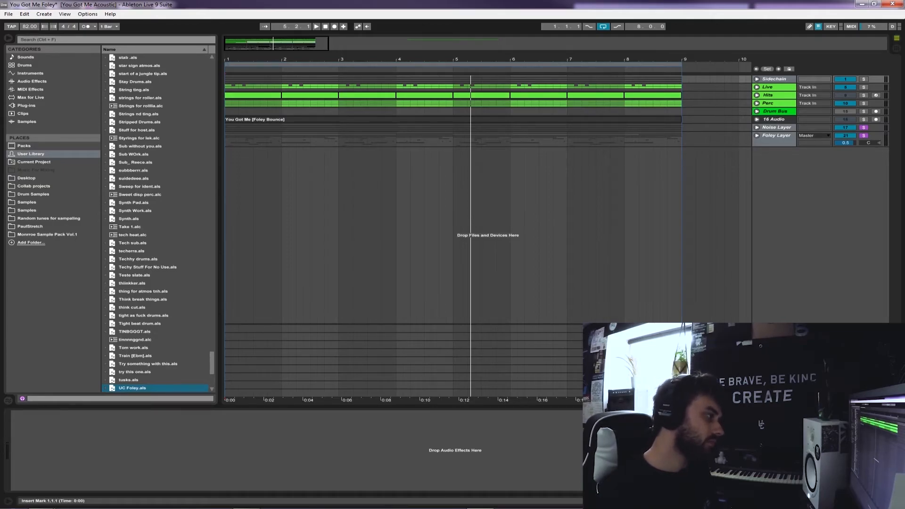
# Deselect the other tracks and open the recent set You Got Me [Atmos]_2
pyautogui.click(739, 140)
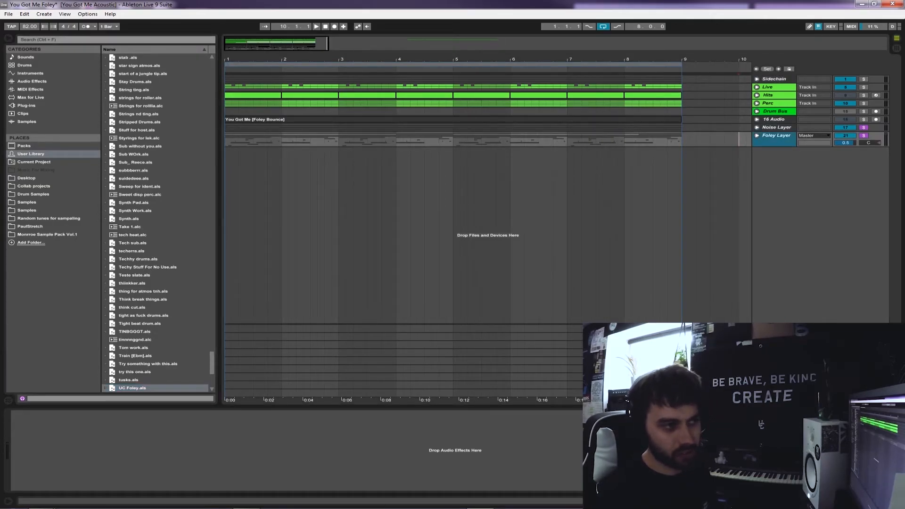
pyautogui.press('alt')
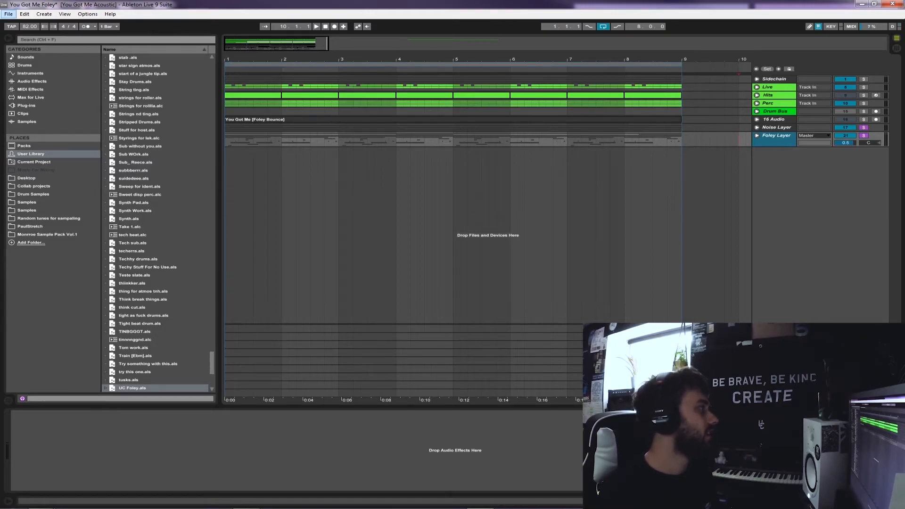
pyautogui.click(8, 14)
pyautogui.moveTo(36, 42)
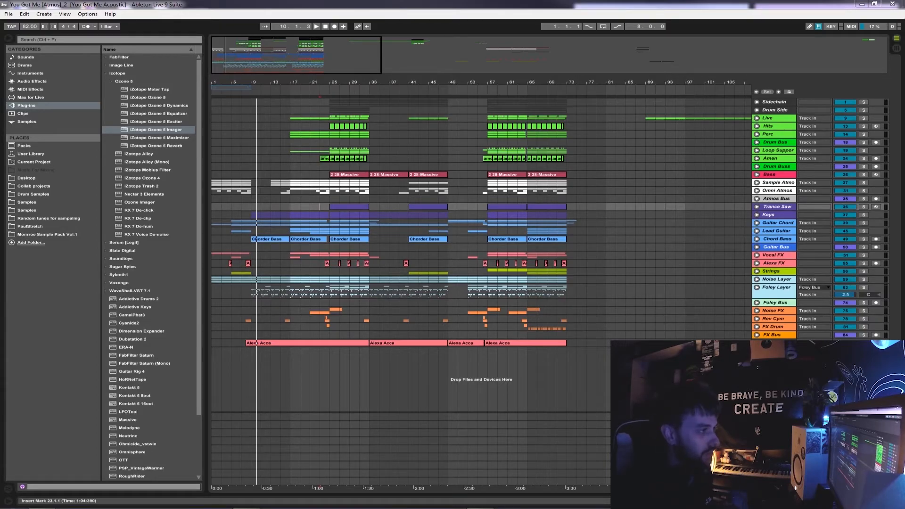
# Place the insert marker at bar 25 and unfold the Bass track with its Serum instrument and effects shown
pyautogui.moveTo(254, 82); pyautogui.dragTo(265, 113)
pyautogui.click(378, 174)
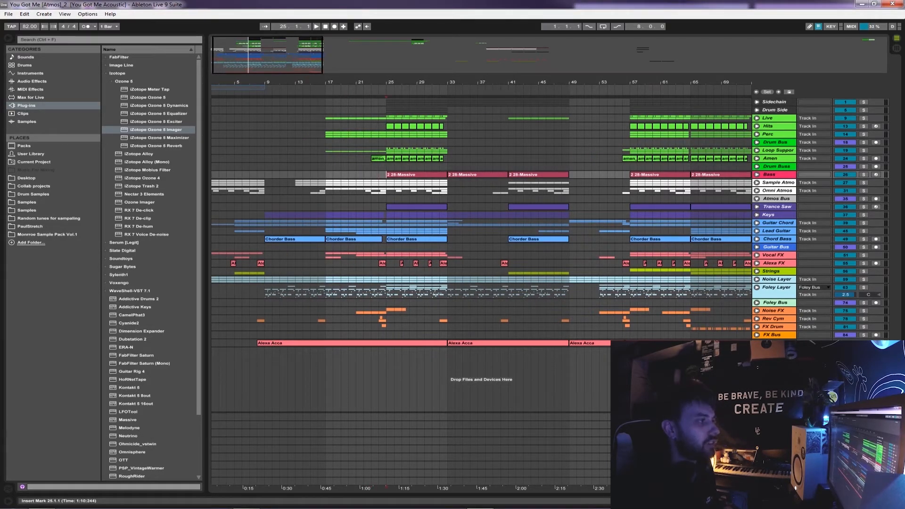
pyautogui.click(756, 174)
pyautogui.doubleClick(770, 174)
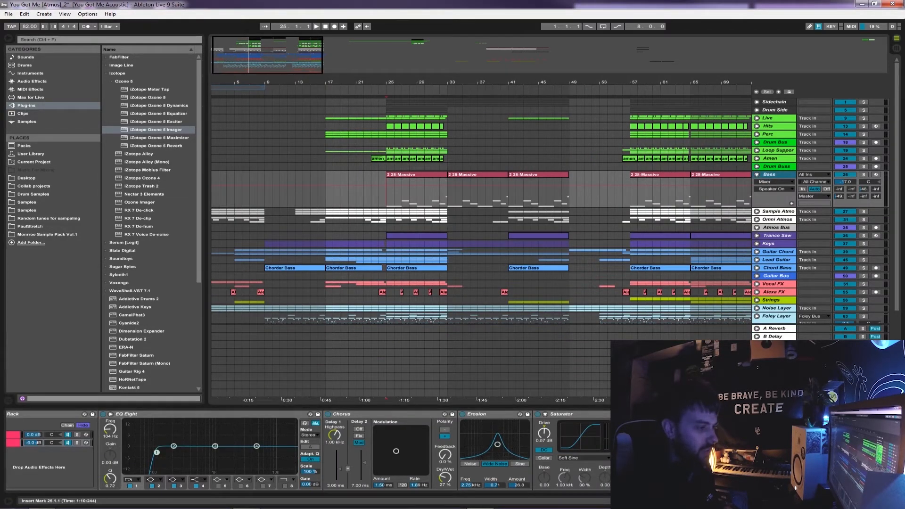
pyautogui.click(840, 500)
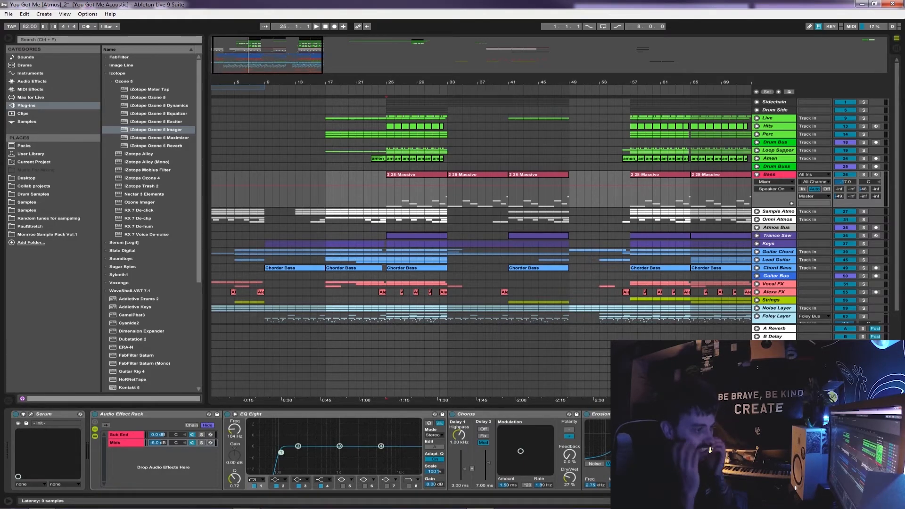
# Select the Noise FX through FX Bus tracks and return to the Bass track's devices
pyautogui.scroll(-3, 481, 211)
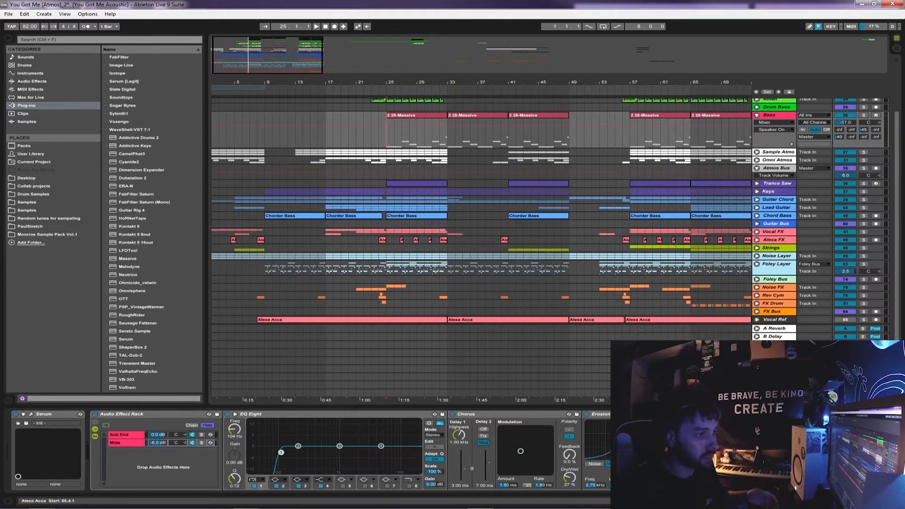
pyautogui.click(772, 312)
pyautogui.keyDown('shift'); pyautogui.click(774, 288); pyautogui.keyUp('shift')
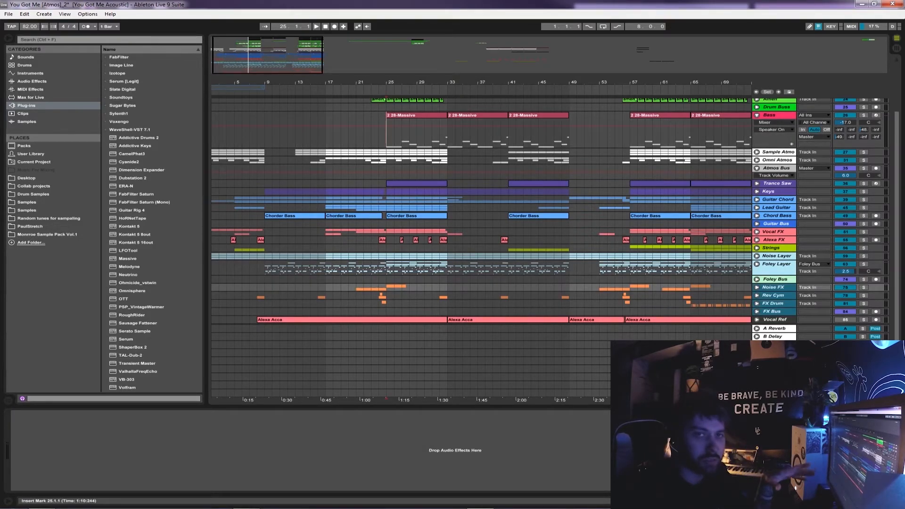
pyautogui.click(736, 303)
pyautogui.hotkey('ctrl', 'z')
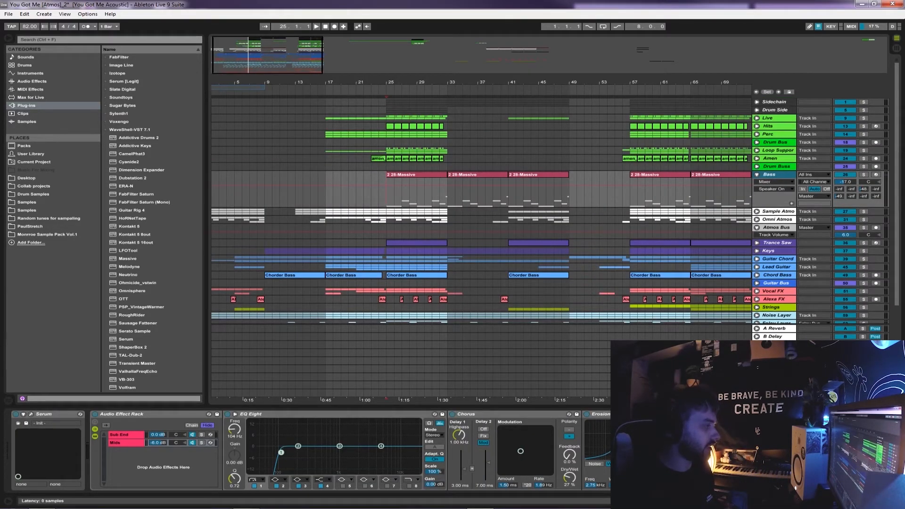
# Examine the Serum patch on the Bass track while playing the section from bar 25
pyautogui.click(31, 414)
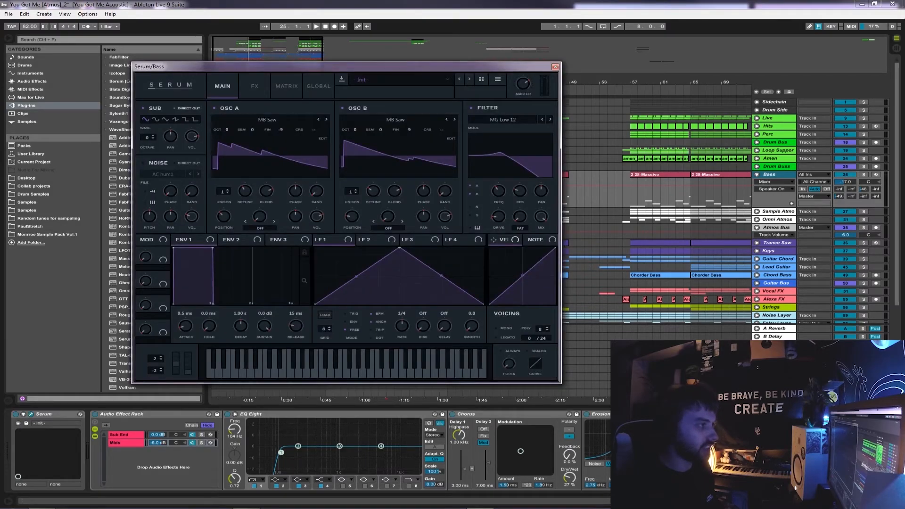
pyautogui.moveTo(293, 67); pyautogui.dragTo(596, 81)
pyautogui.press('space')
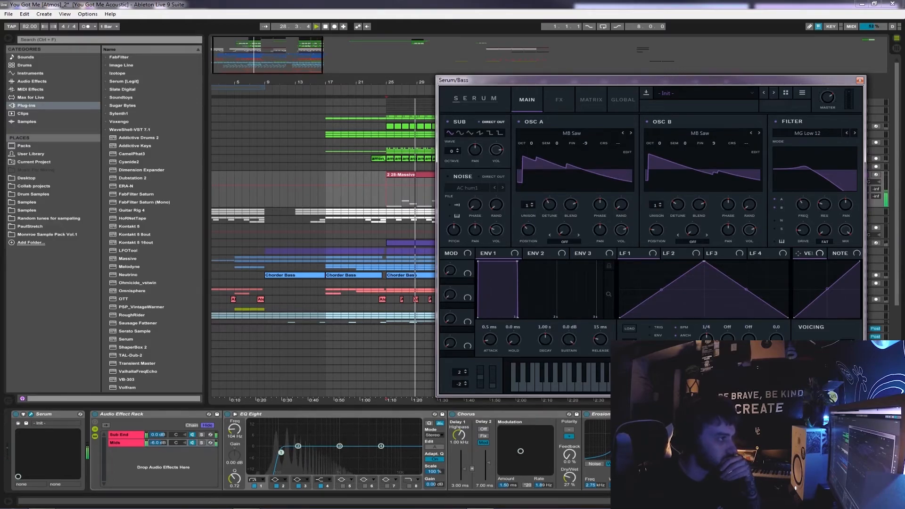
pyautogui.press('space')
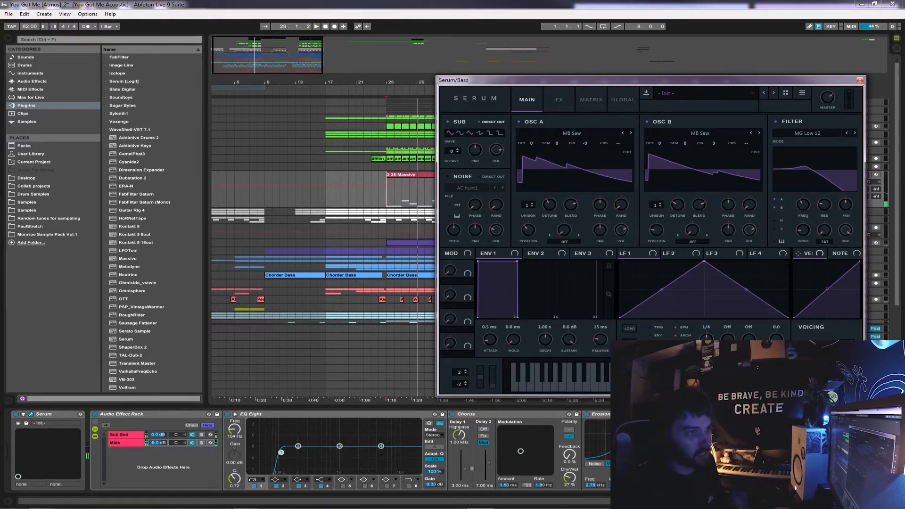
pyautogui.moveTo(650, 80); pyautogui.dragTo(601, 73)
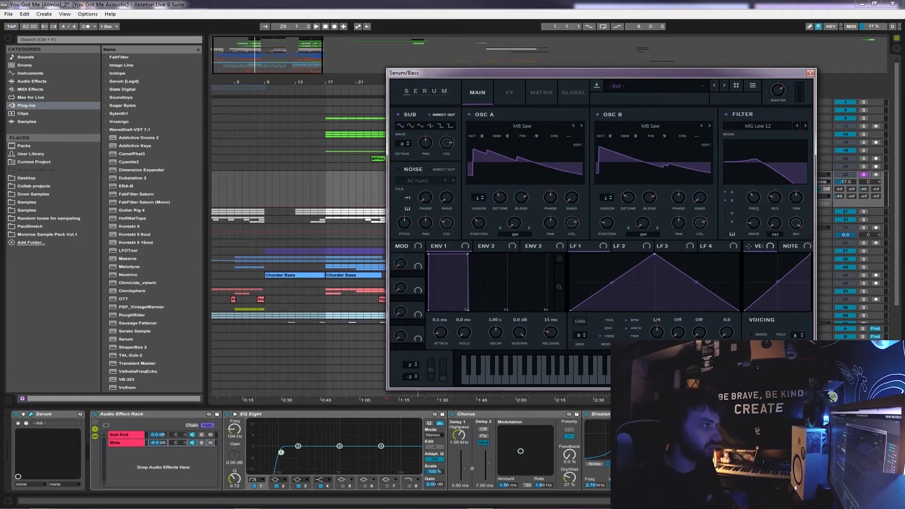
pyautogui.moveTo(584, 73); pyautogui.dragTo(524, 75)
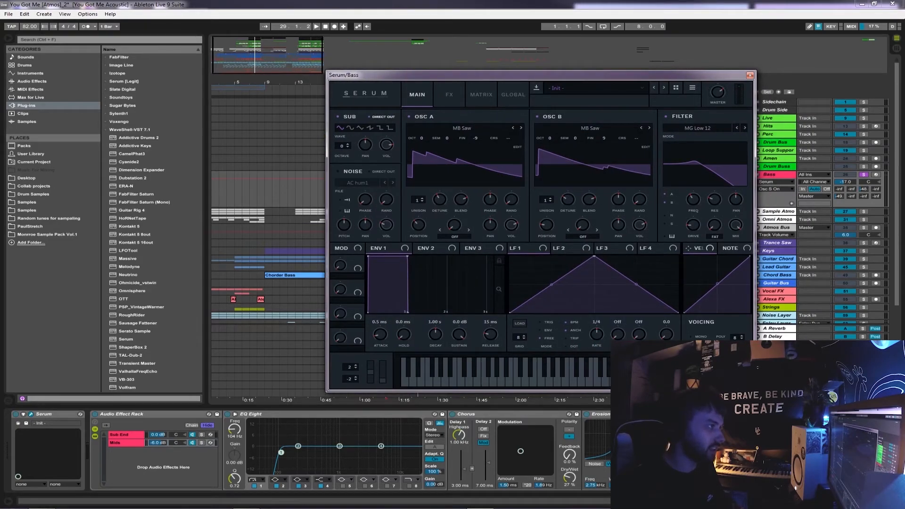
pyautogui.click(750, 75)
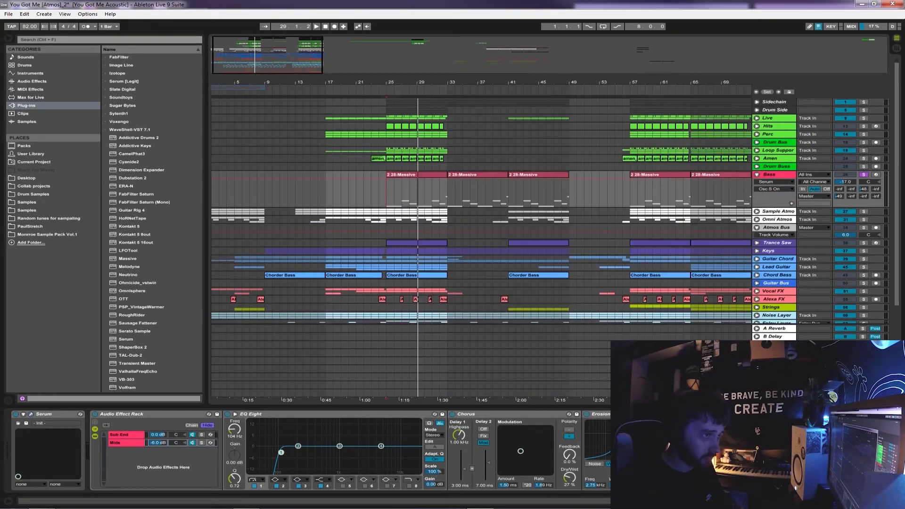
# Compare the effects on the Sub End and Mids chains of the Bass track's Audio Effect Rack
pyautogui.click(770, 175)
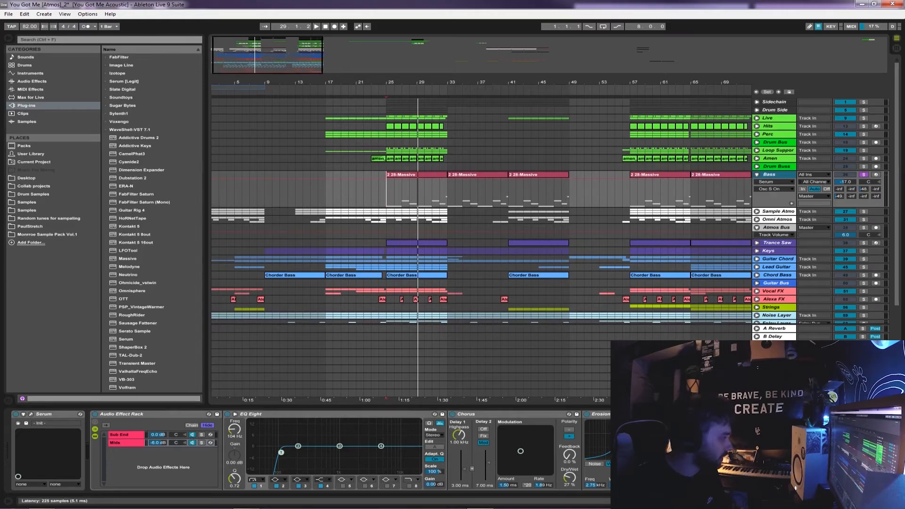
pyautogui.hotkey('ctrl', 'z')
pyautogui.hotkey('ctrl', 'y')
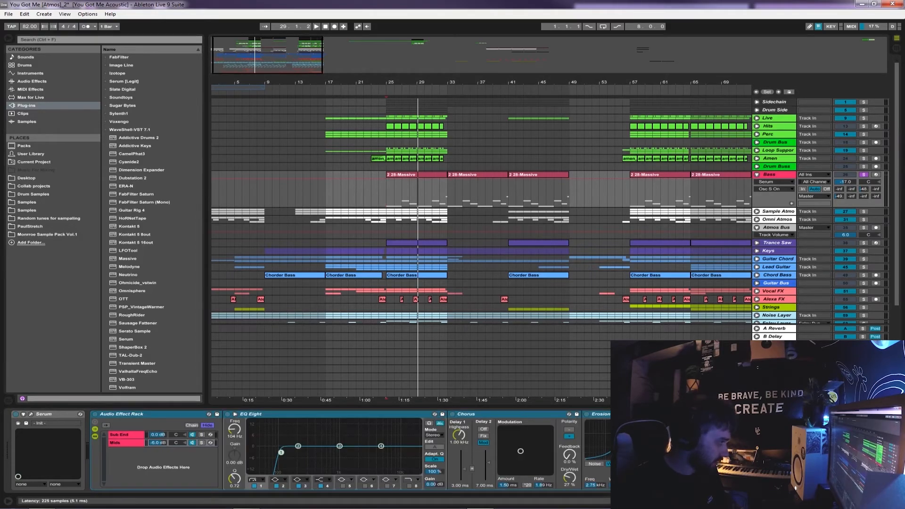
pyautogui.doubleClick(125, 434)
pyautogui.doubleClick(125, 435)
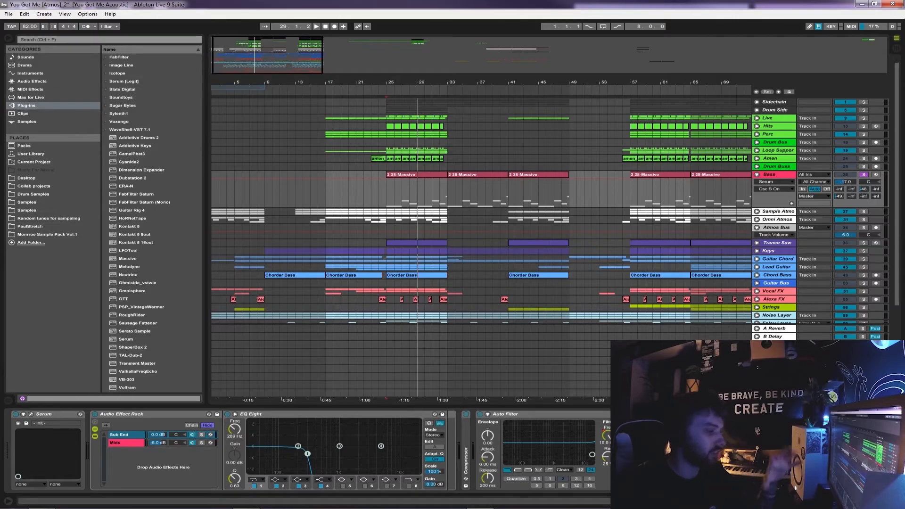
pyautogui.click(126, 442)
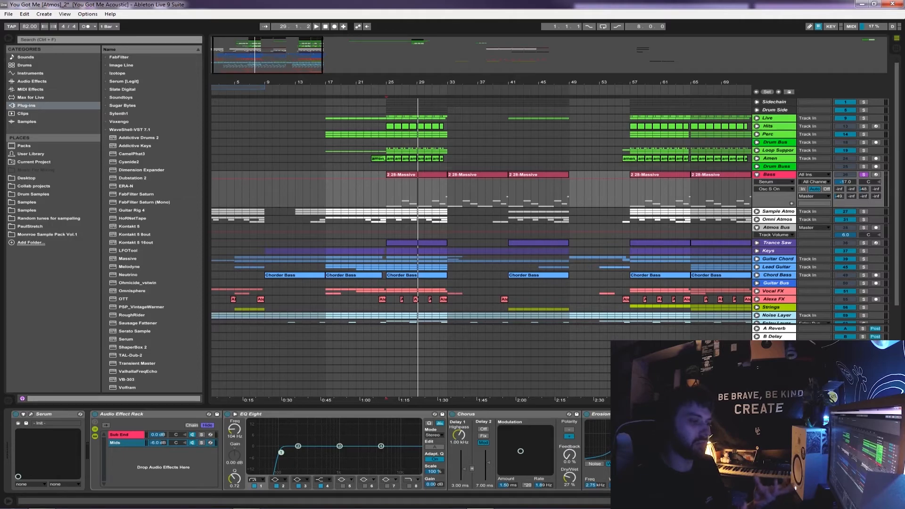
pyautogui.click(125, 434)
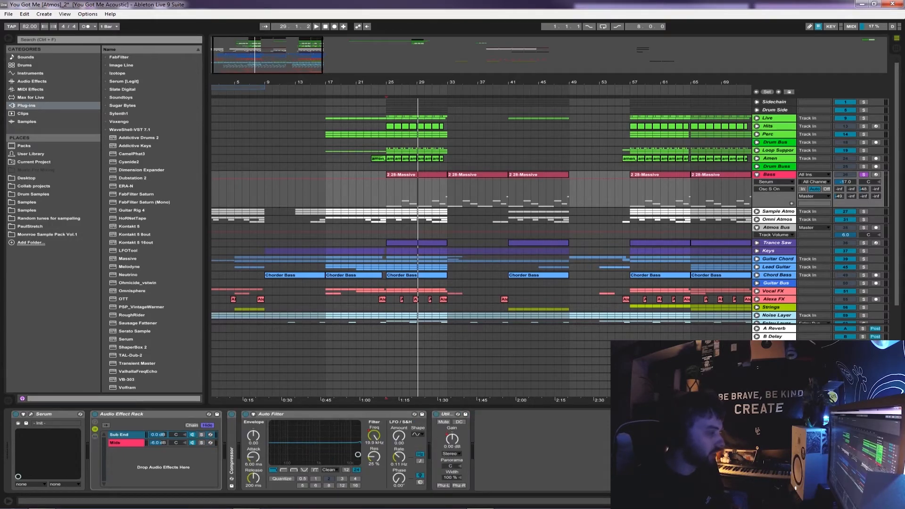
# Solo the Sub End chain and listen to the bass from bar 25
pyautogui.click(201, 434)
pyautogui.click(387, 193)
pyautogui.press('space')
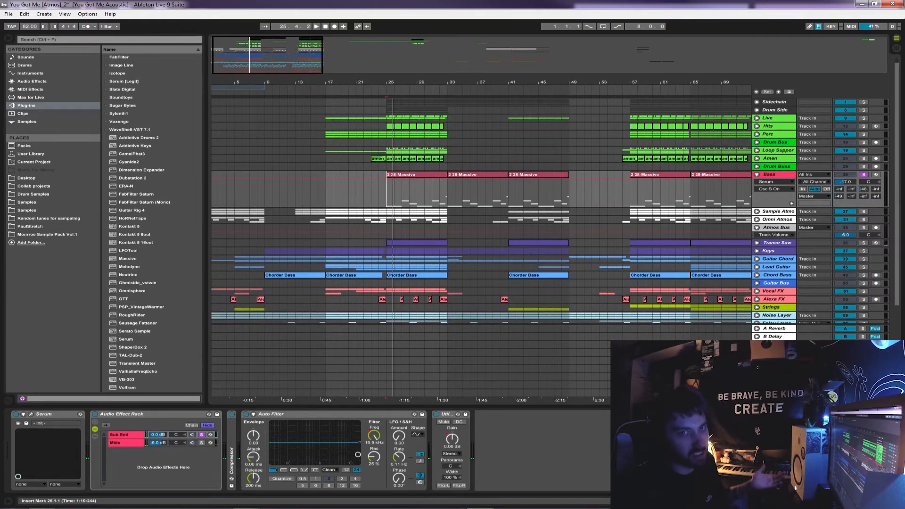
pyautogui.click(125, 442)
pyautogui.click(125, 434)
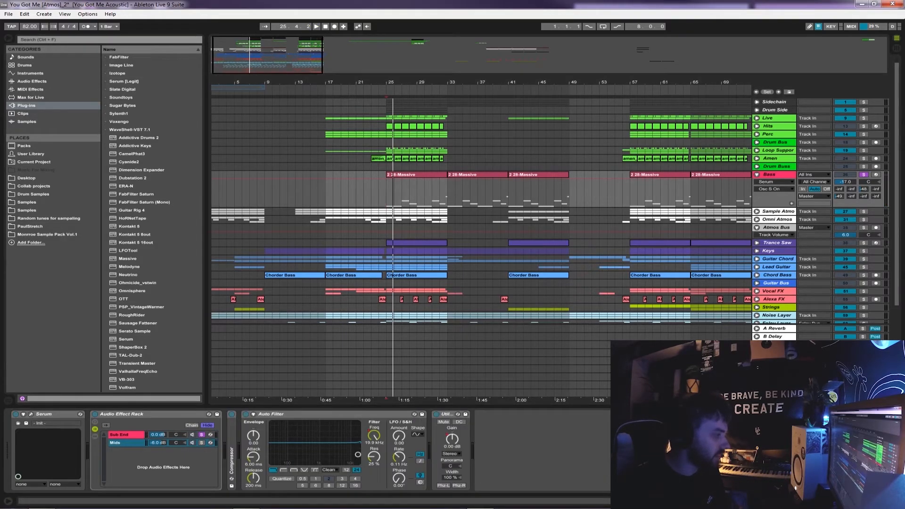
# Solo the Mids chain instead of Sub End and play the bass from bar 25
pyautogui.click(125, 443)
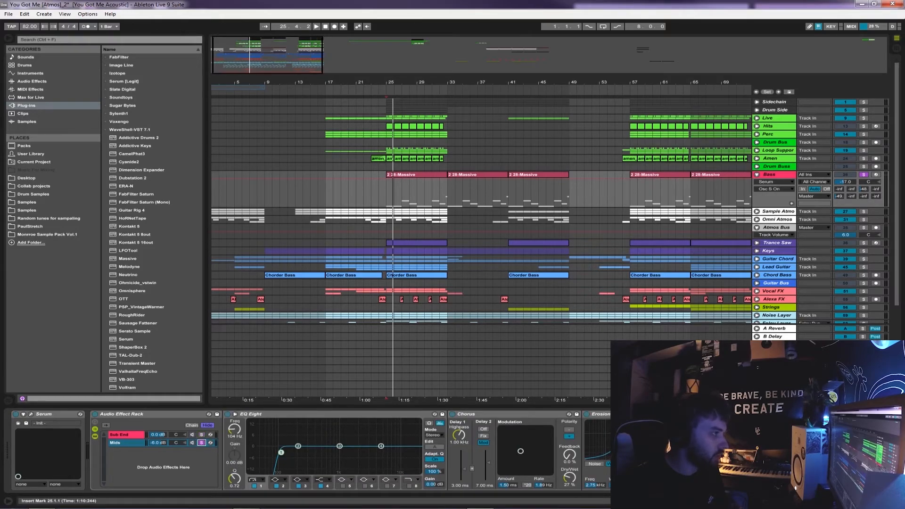
pyautogui.click(386, 191)
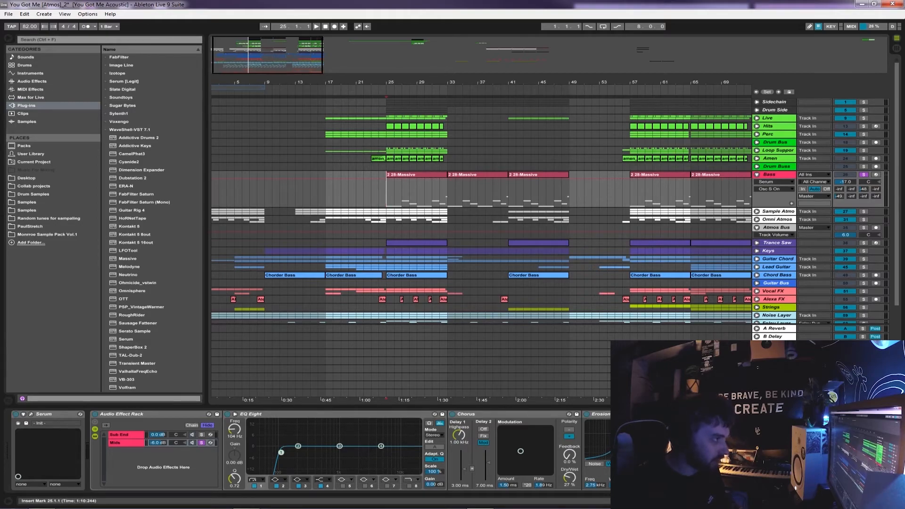
pyautogui.press('space')
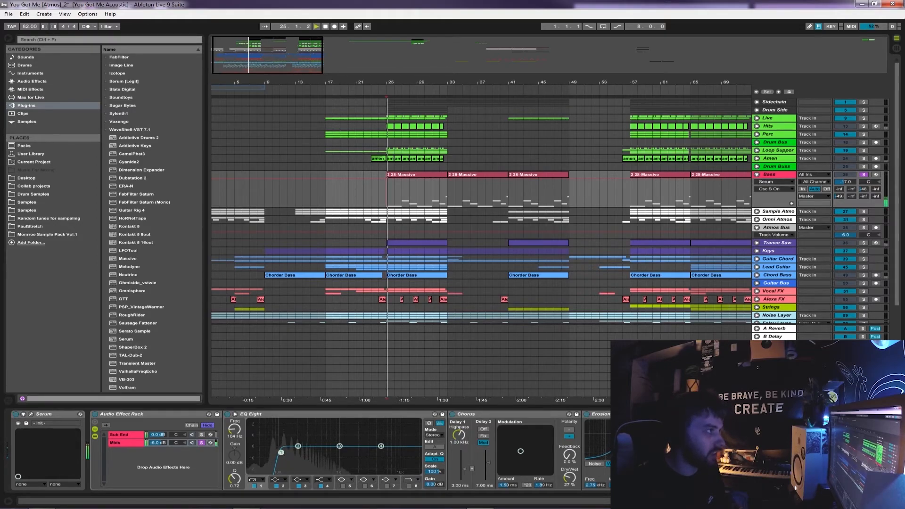
pyautogui.press('+')
pyautogui.press('+')
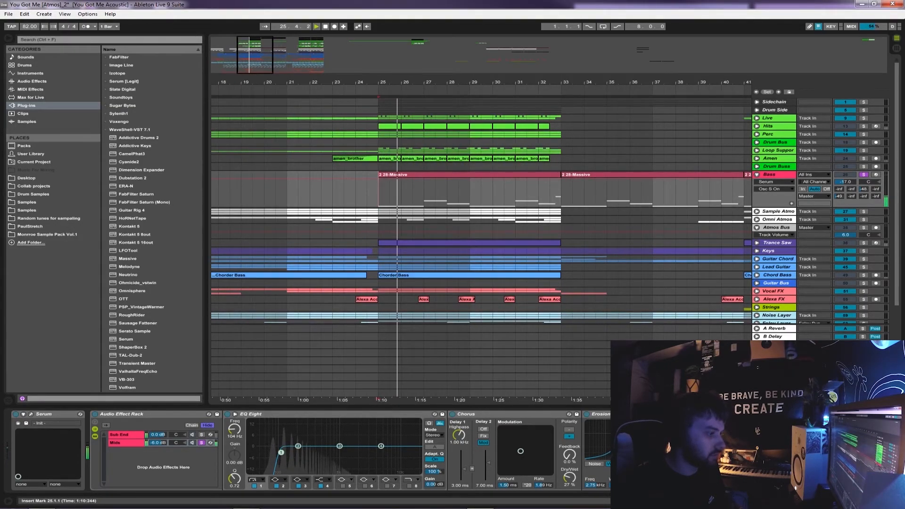
# Audition the soloed Mids chain from bar 27 and show the Bass track's devices again
pyautogui.click(424, 211)
pyautogui.press('space')
pyautogui.press('space')
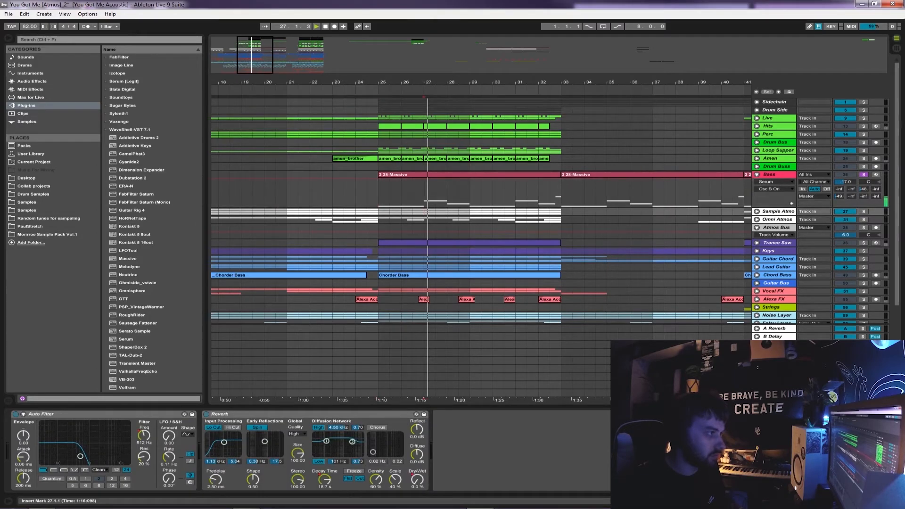
pyautogui.press('space')
pyautogui.click(773, 175)
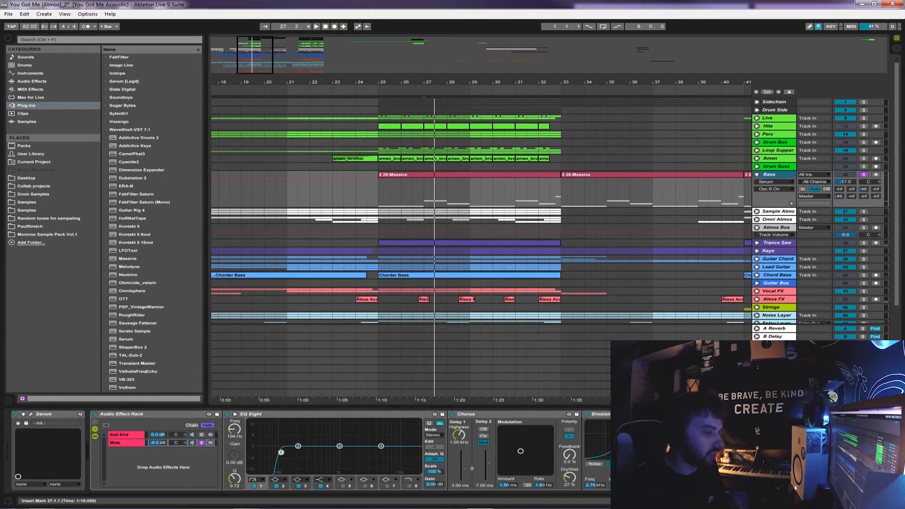
# Examine the Chorus and Erosion effects on the Mids chain and turn off the chain's solo
pyautogui.click(495, 414)
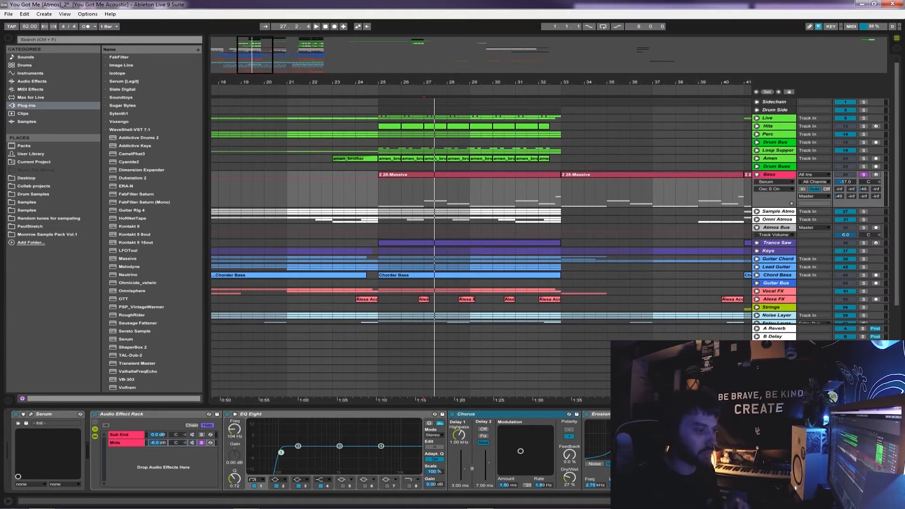
pyautogui.click(600, 414)
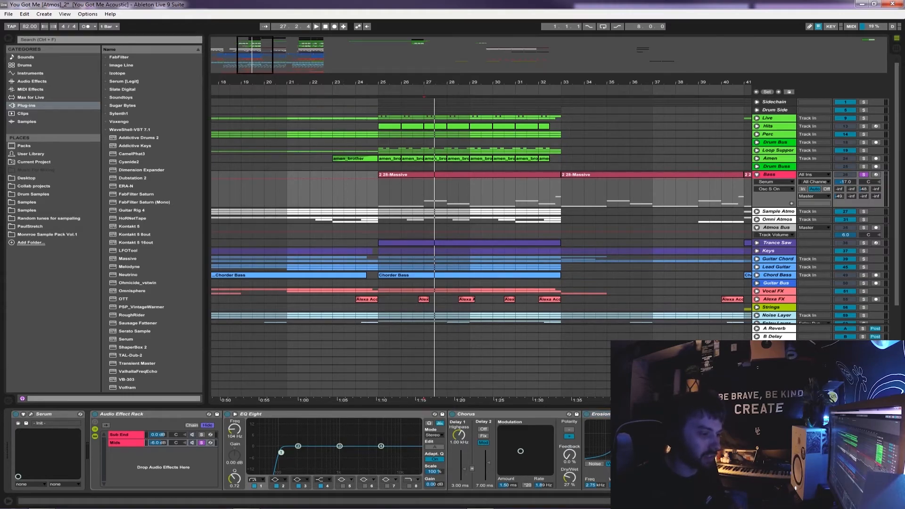
pyautogui.hscroll(3, 308, 450)
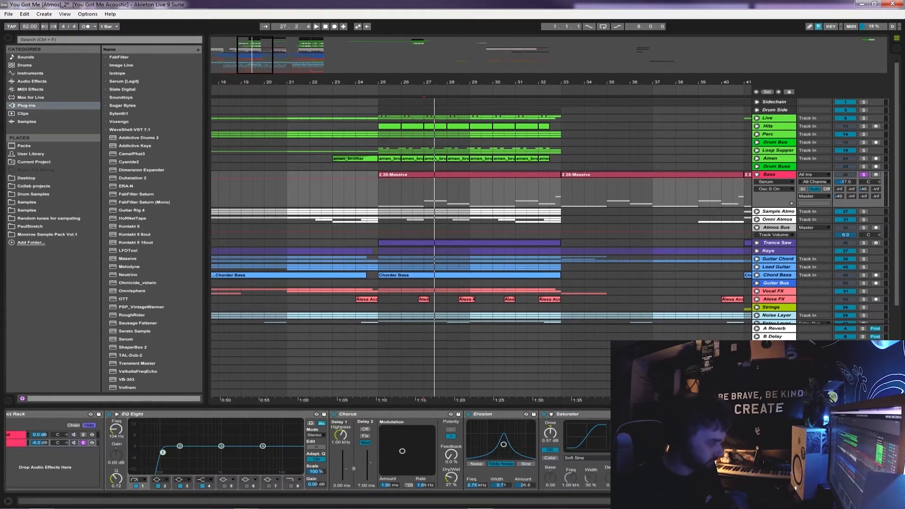
pyautogui.click(83, 442)
pyautogui.hscroll(-3, 308, 451)
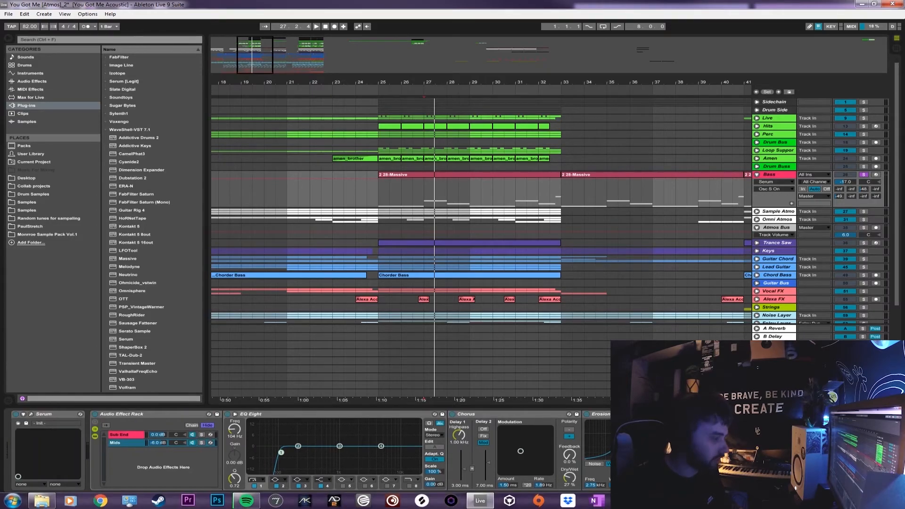
# Bypass the Bass track's Audio Effect Rack and play the bass from bar 25
pyautogui.click(95, 414)
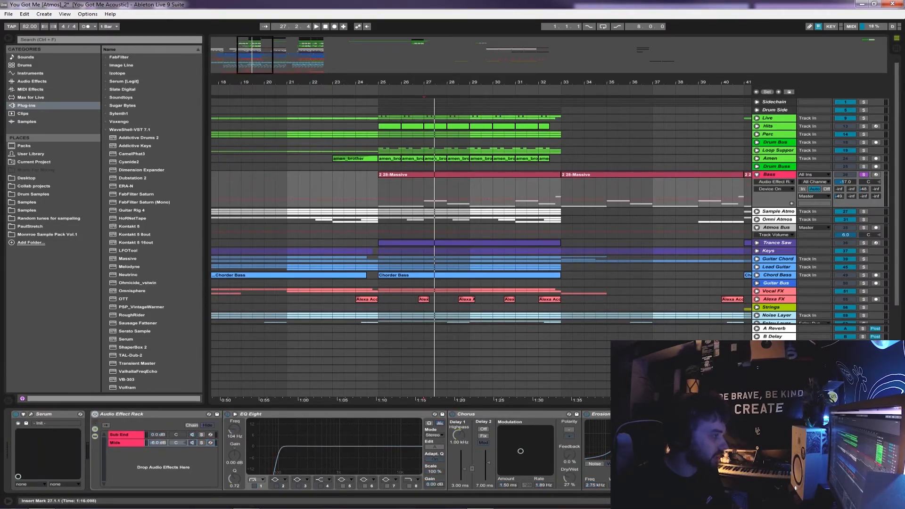
pyautogui.click(378, 190)
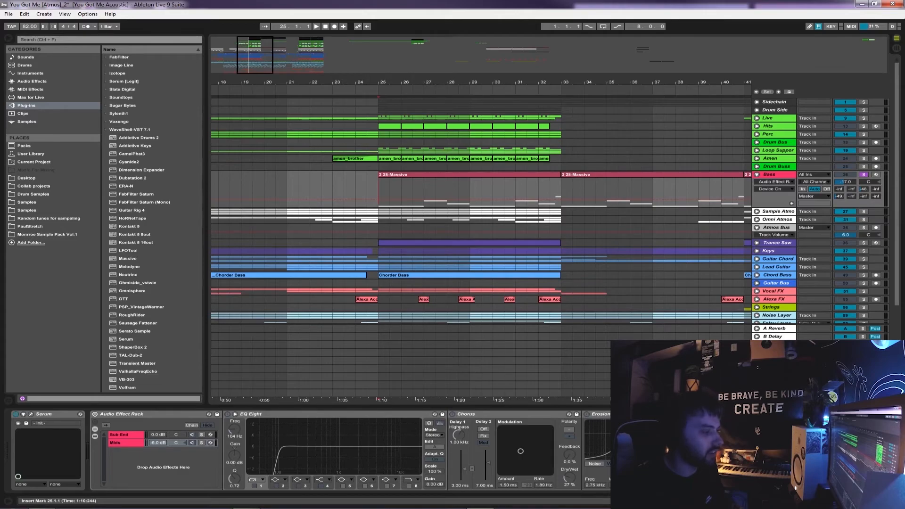
pyautogui.press('space')
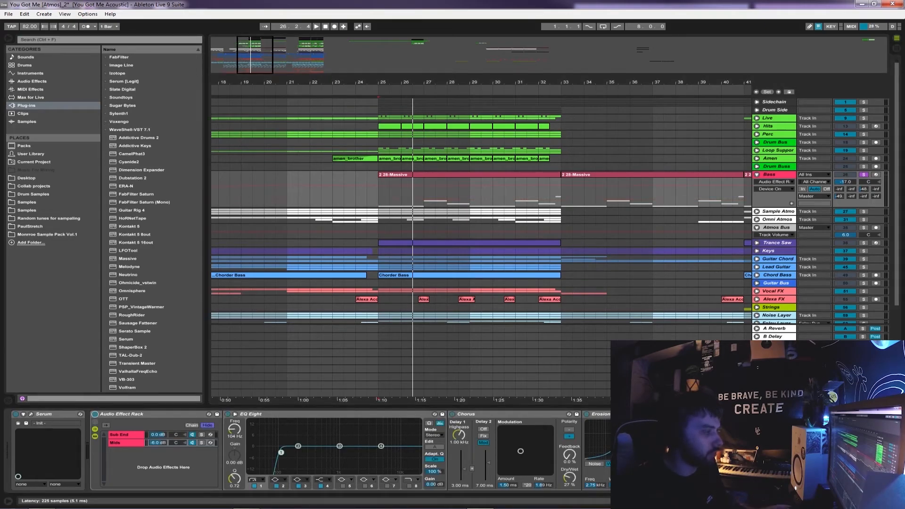
# Play the bass with its Audio Effect Rack active and examine the effect chain through to the Saturator and Compressor
pyautogui.press('space')
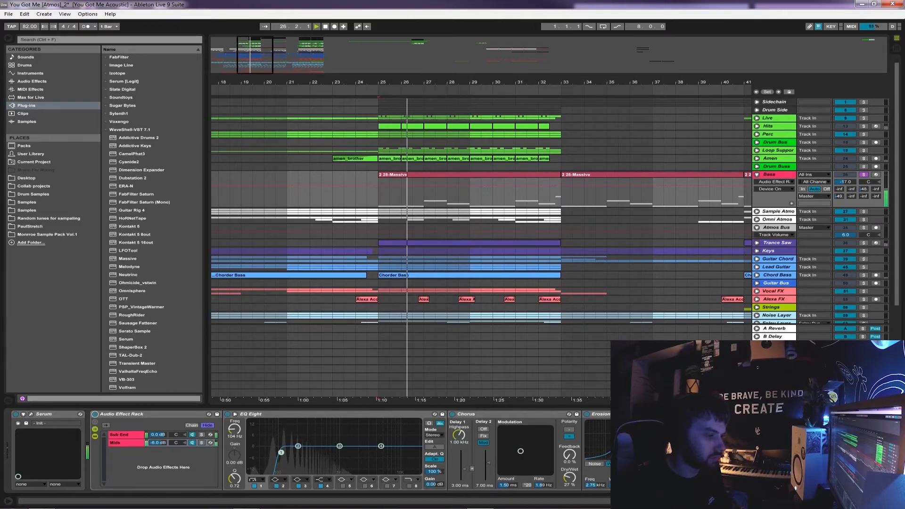
pyautogui.click(848, 415)
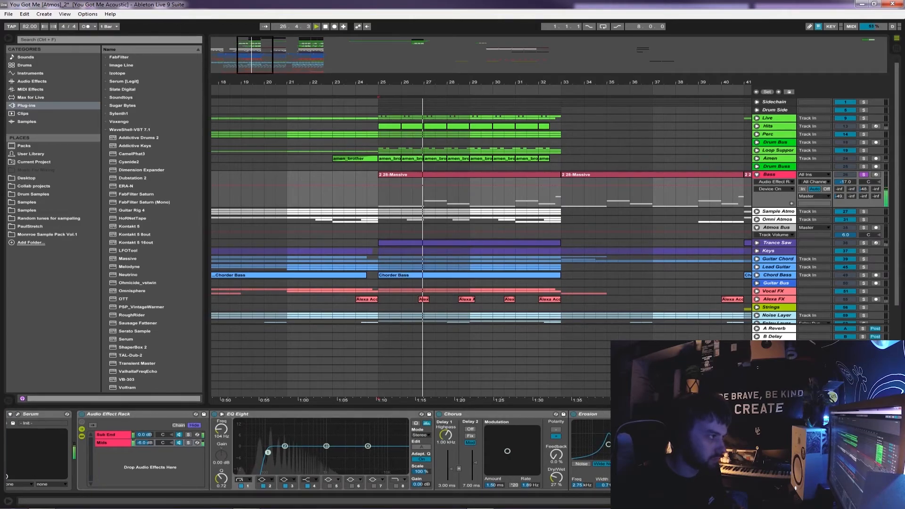
pyautogui.press('space')
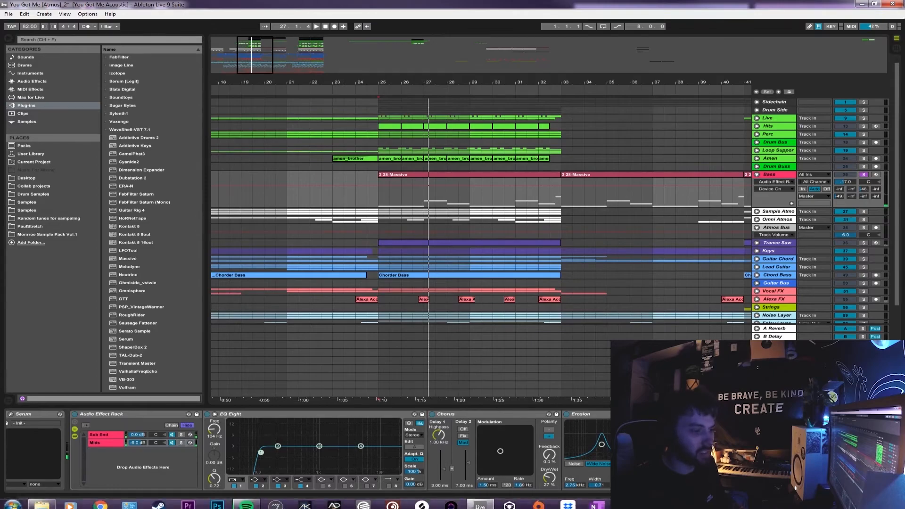
pyautogui.hscroll(1, 410, 450)
pyautogui.hscroll(5, 307, 450)
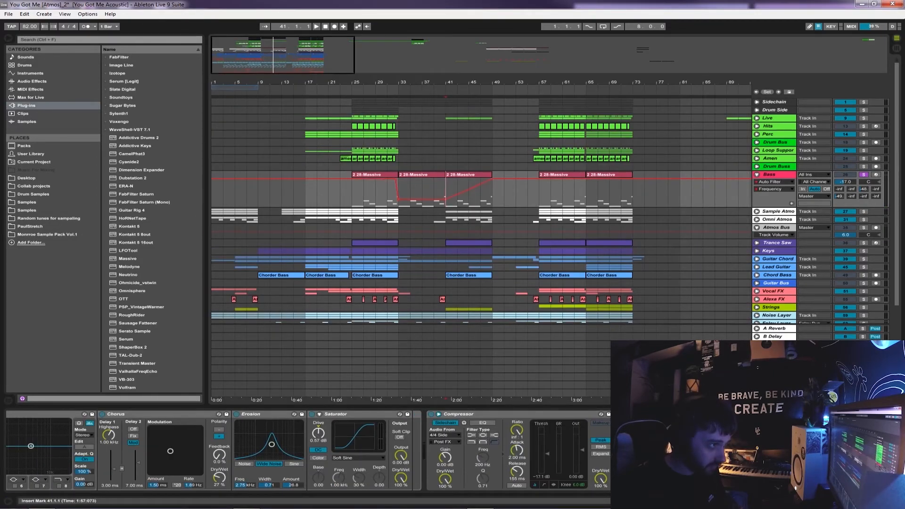
# Fold the Bass track, turn off its solo, and fold the Atmos Bus track
pyautogui.click(757, 174)
pyautogui.click(864, 175)
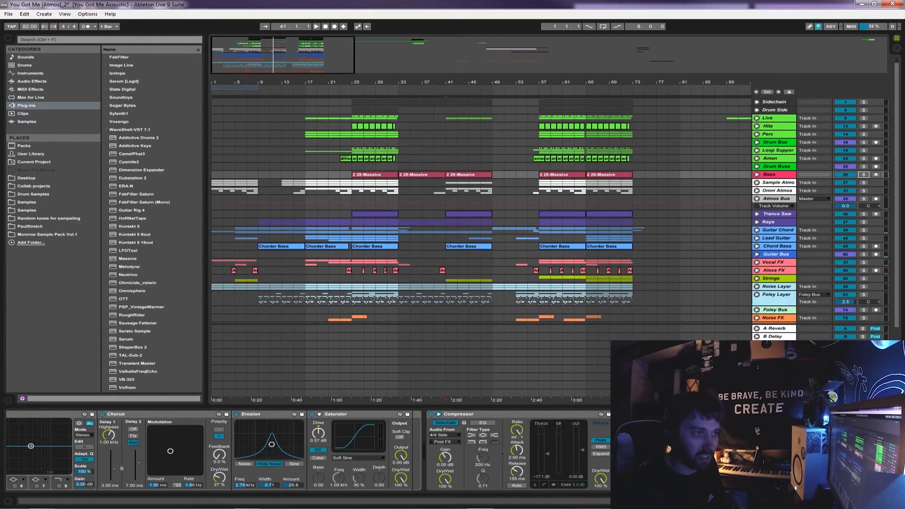
pyautogui.click(757, 199)
pyautogui.scroll(-2, 550, 211)
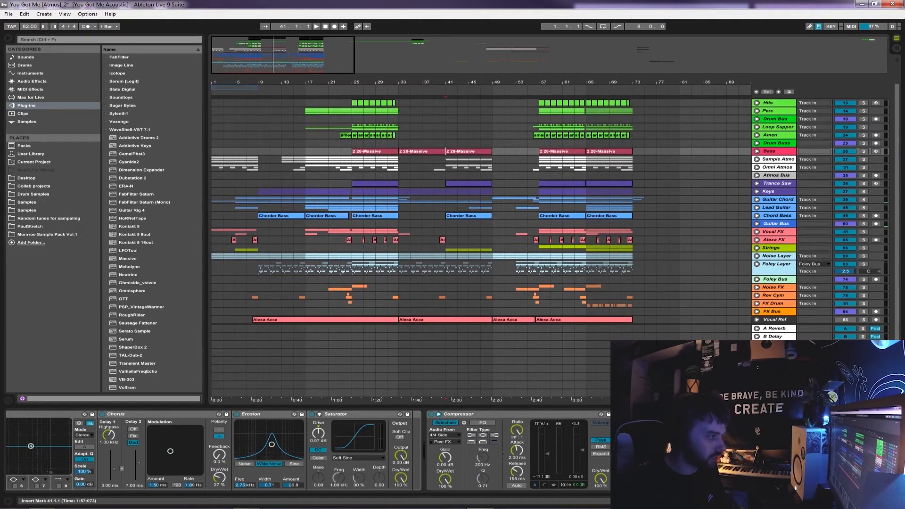
# Play the full arrangement from bar 7 and stop at bar 14
pyautogui.click(247, 279)
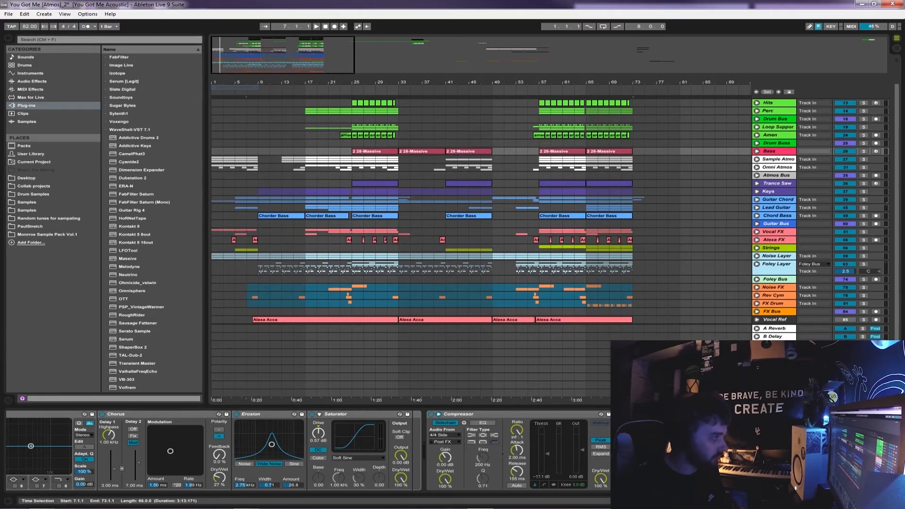
pyautogui.moveTo(246, 82); pyautogui.dragTo(247, 111)
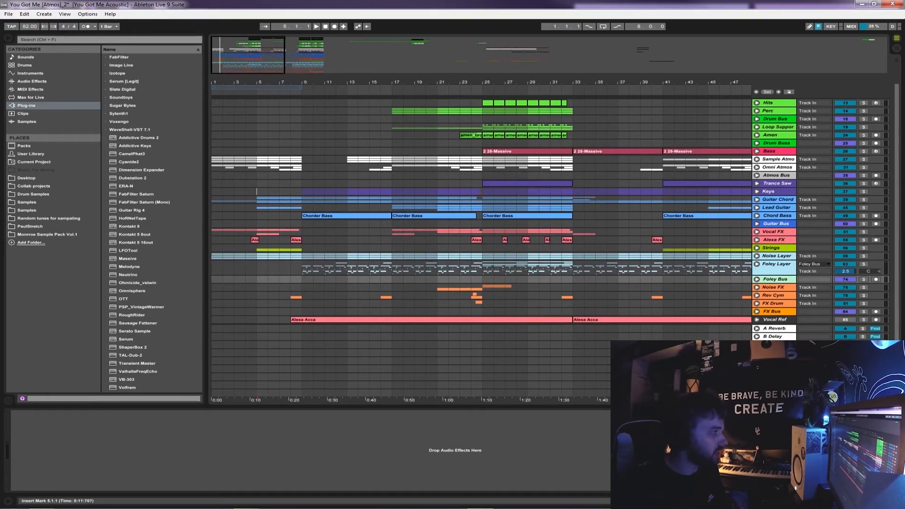
pyautogui.click(256, 192)
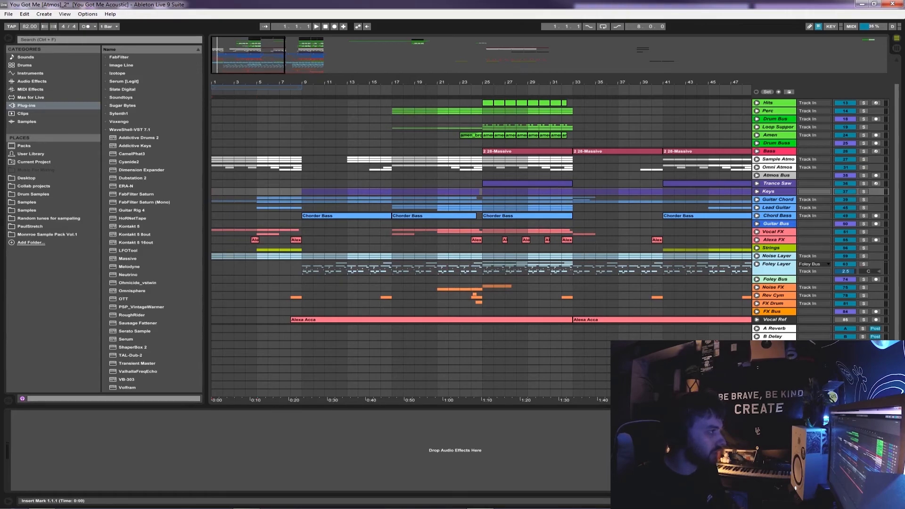
pyautogui.press('space')
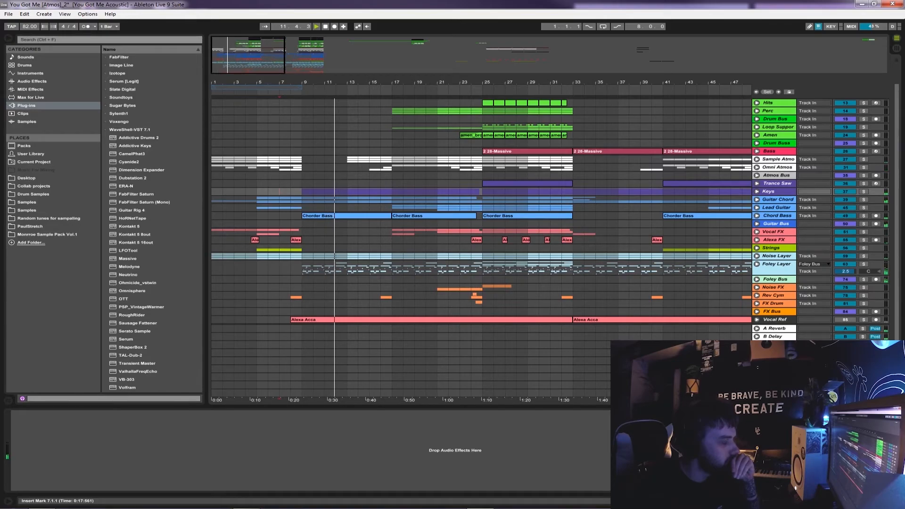
pyautogui.click(391, 184)
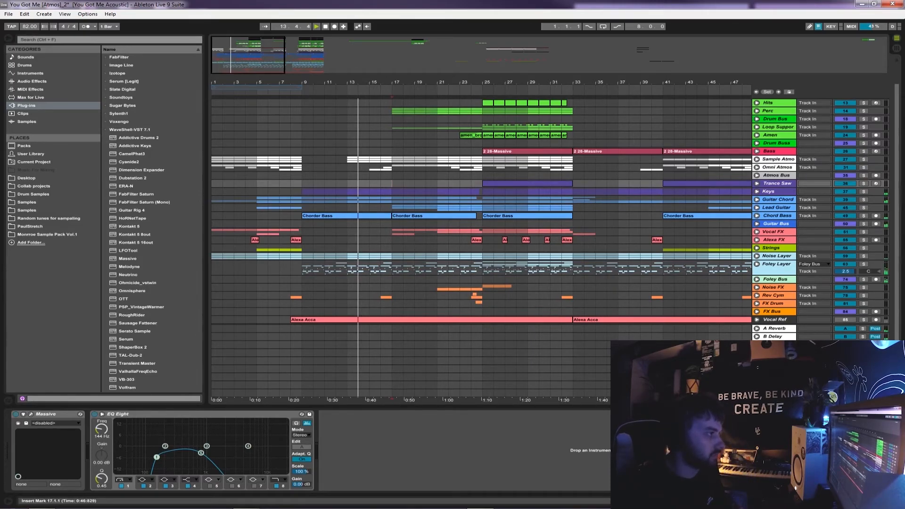
pyautogui.press('space')
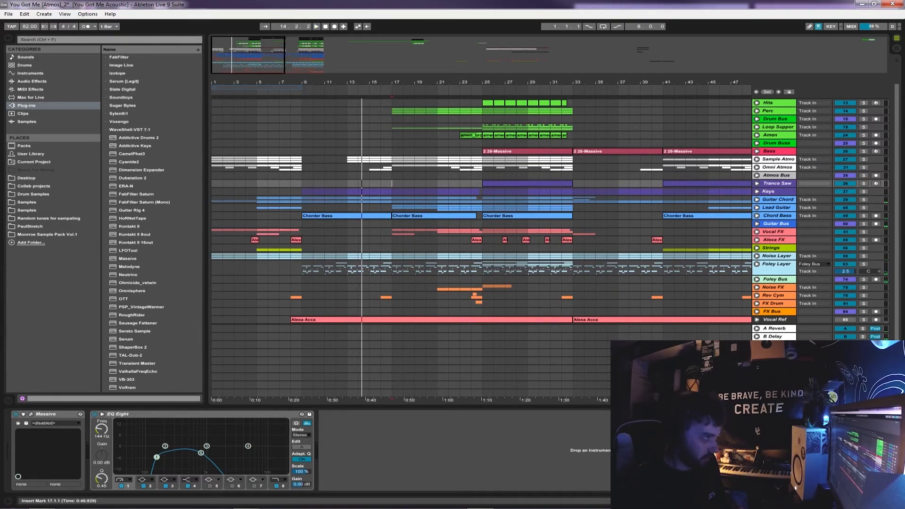
# Highlight bars 25 to 33 across the guitar, vocal and strings tracks
pyautogui.moveTo(302, 200); pyautogui.dragTo(482, 312)
pyautogui.moveTo(393, 183); pyautogui.dragTo(571, 256)
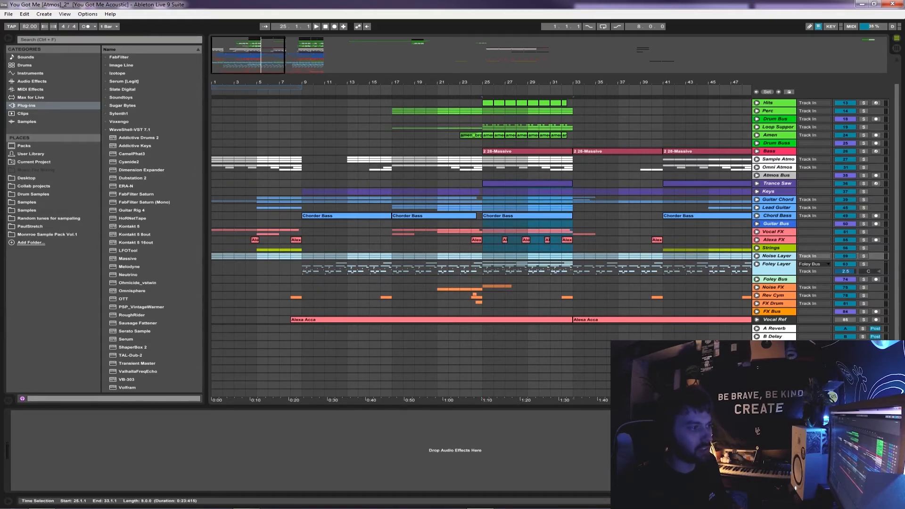
pyautogui.press('-')
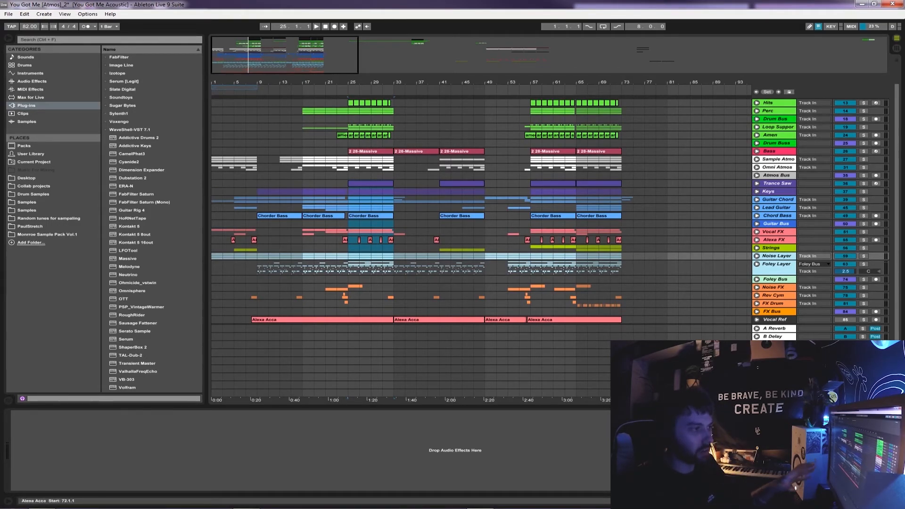
# Unfold the Vocal Ref track, hide the device view, and examine the Alexa Acca vocal clips across the arrangement
pyautogui.click(757, 319)
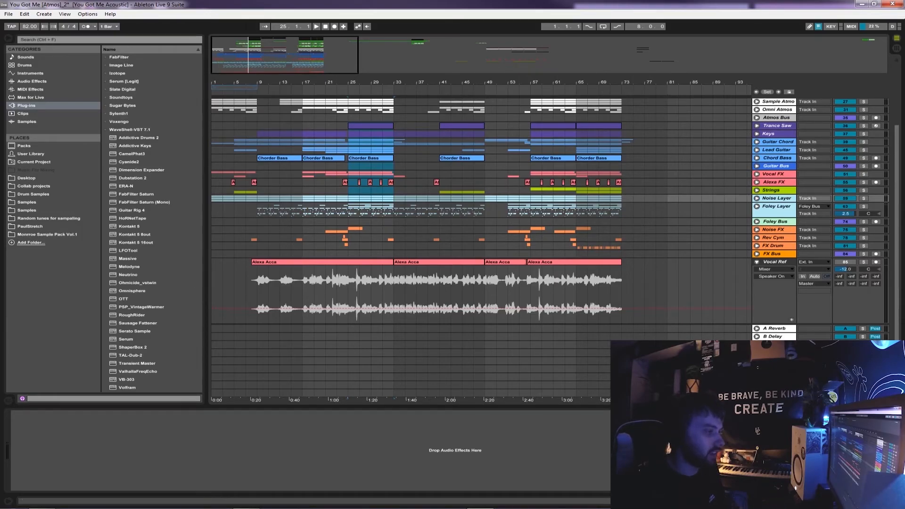
pyautogui.hotkey('ctrl', 'alt', 'l')
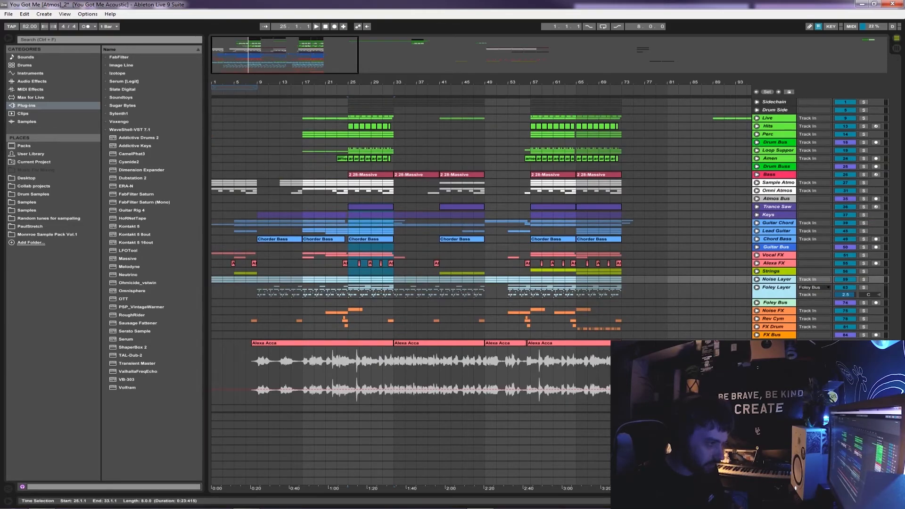
pyautogui.moveTo(633, 376); pyautogui.dragTo(302, 376)
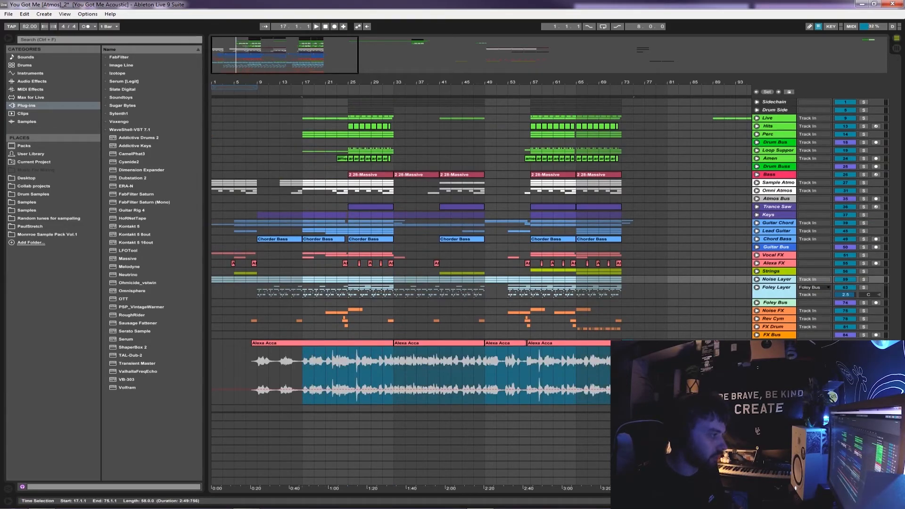
pyautogui.keyDown('shift'); pyautogui.click(293, 343); pyautogui.keyUp('shift')
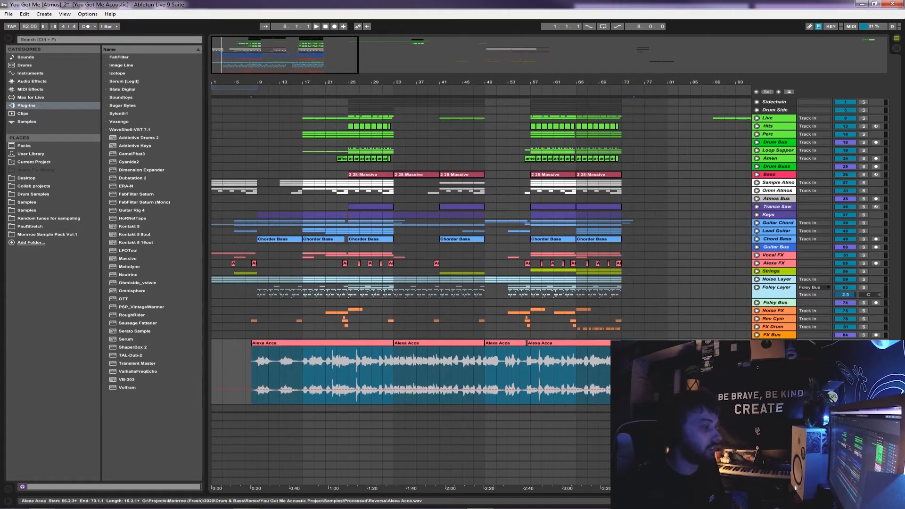
pyautogui.click(394, 377)
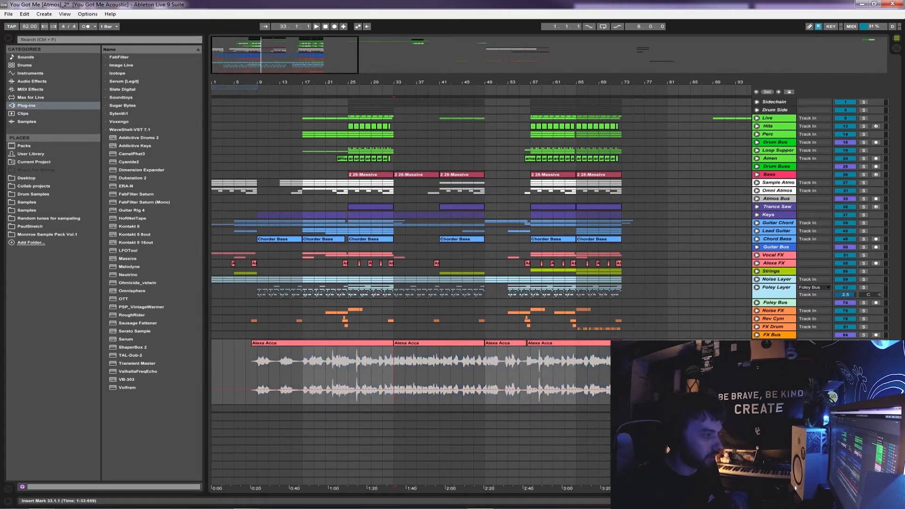
pyautogui.click(371, 376)
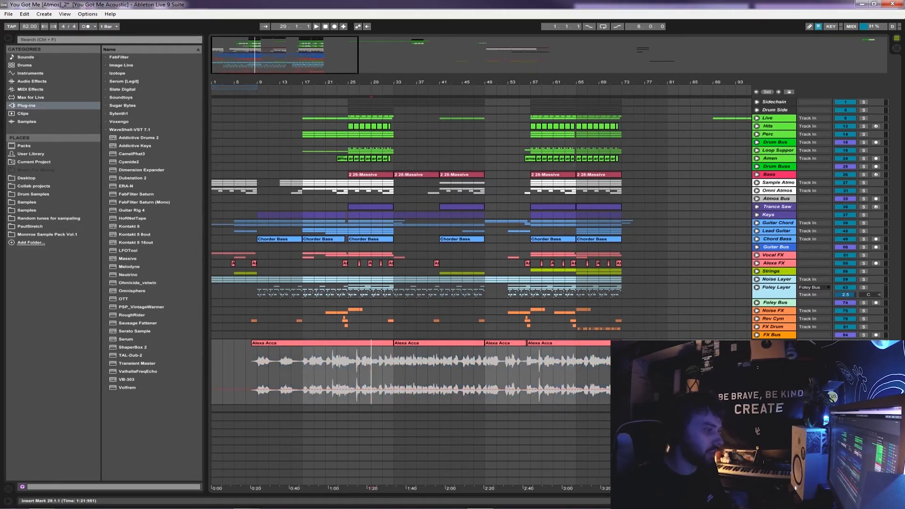
# Fold the Vocal Ref track and play the arrangement from bar 23
pyautogui.click(337, 199)
pyautogui.press('+')
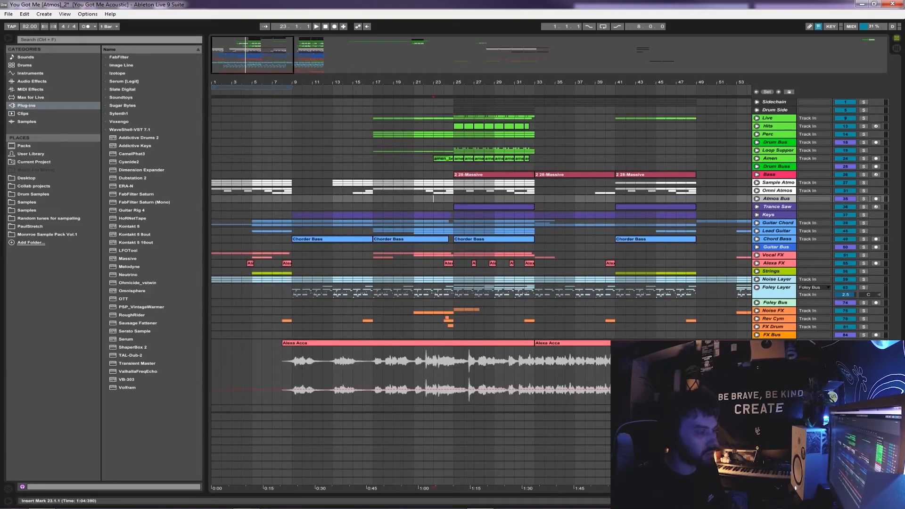
pyautogui.press('space')
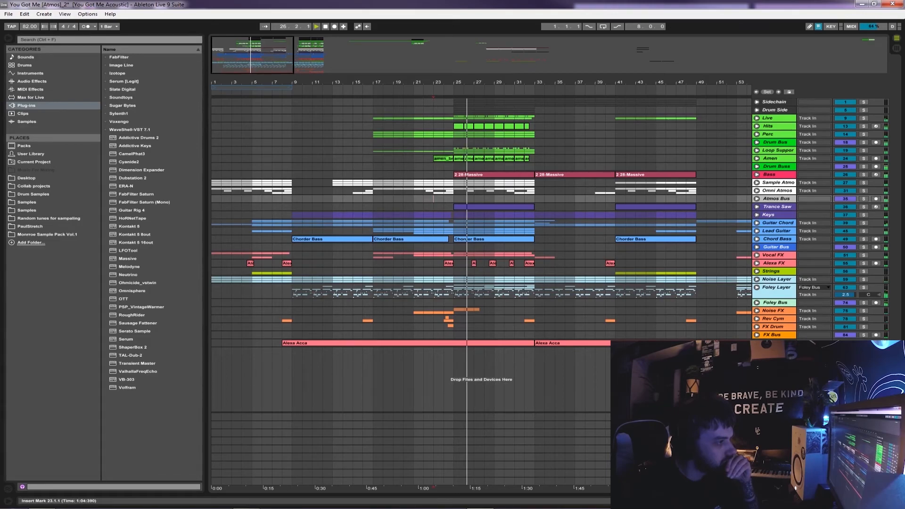
# Lower the Lead Guitar group's volume to -5.3 dB during playback, fold the group again, and save the set
pyautogui.click(756, 231)
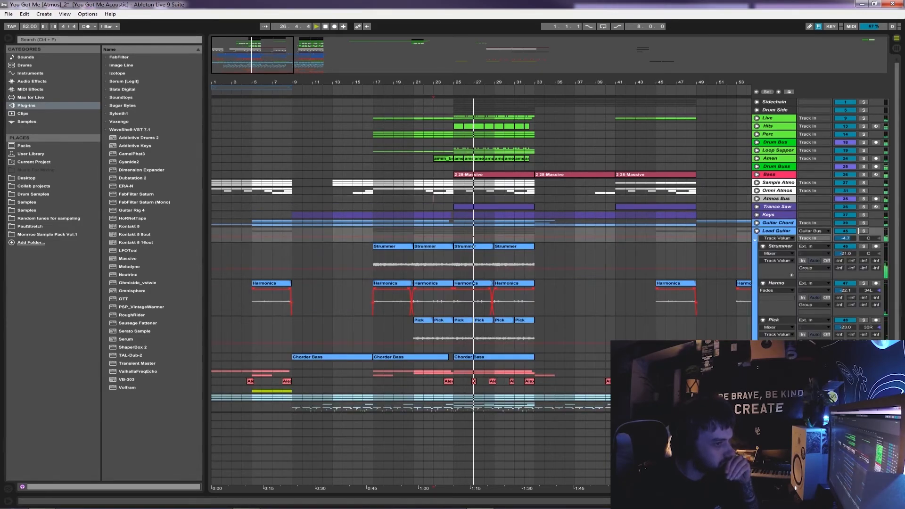
pyautogui.moveTo(845, 238); pyautogui.dragTo(845, 241)
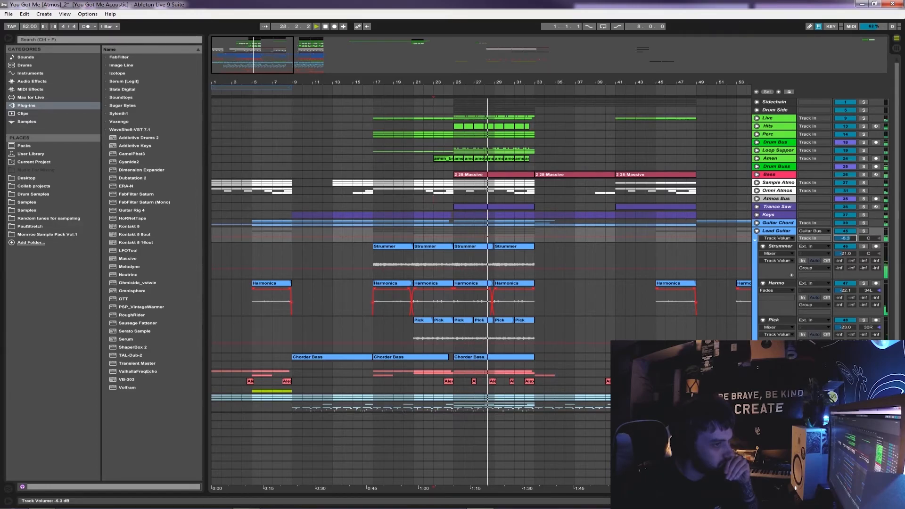
pyautogui.click(756, 231)
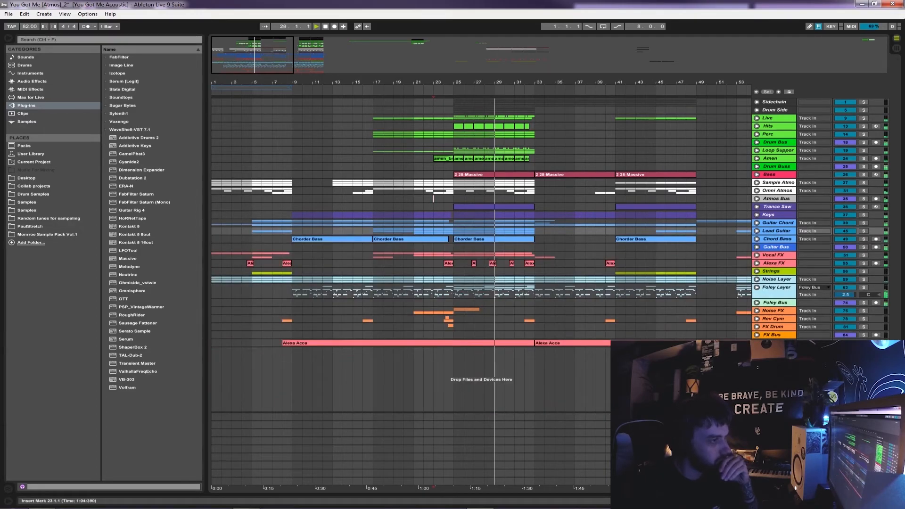
pyautogui.hotkey('ctrl', 's')
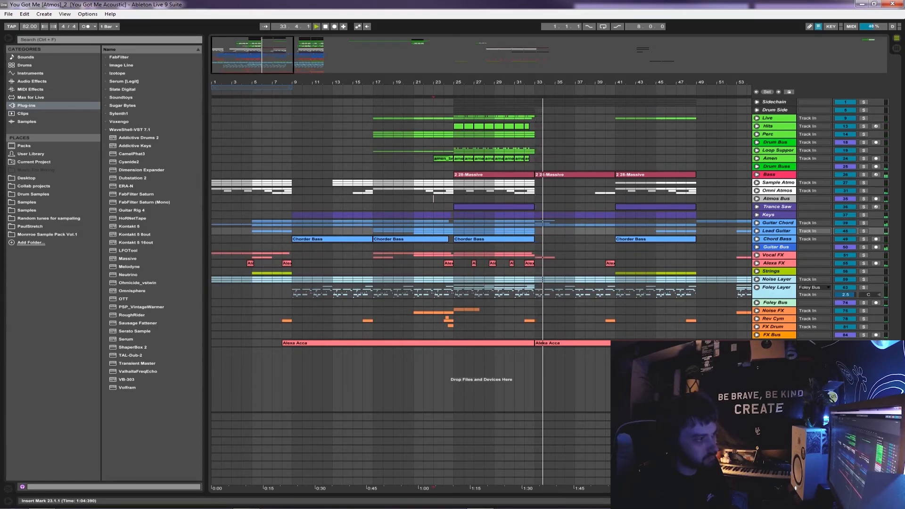
pyautogui.press('space')
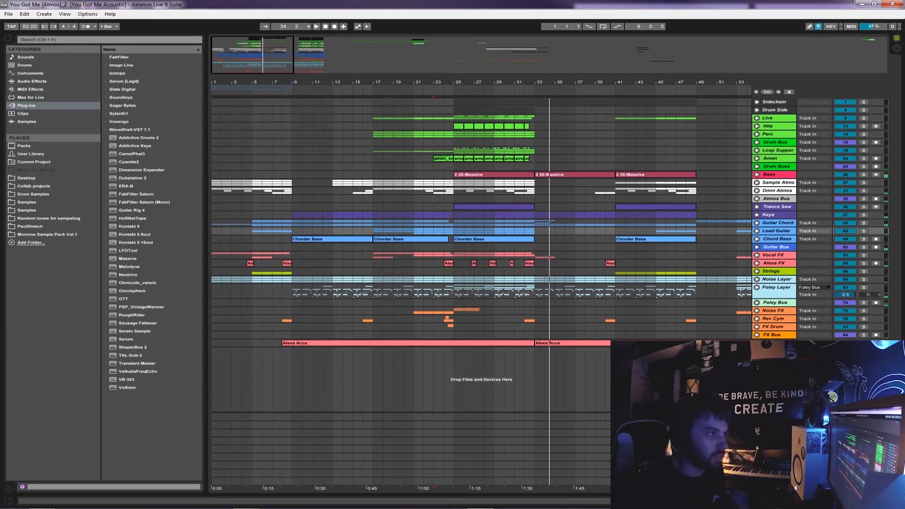
# Highlight the Guitar Chord track from bar 9 to bar 57
pyautogui.moveTo(642, 82); pyautogui.dragTo(453, 52)
pyautogui.click(332, 198)
pyautogui.click(519, 199)
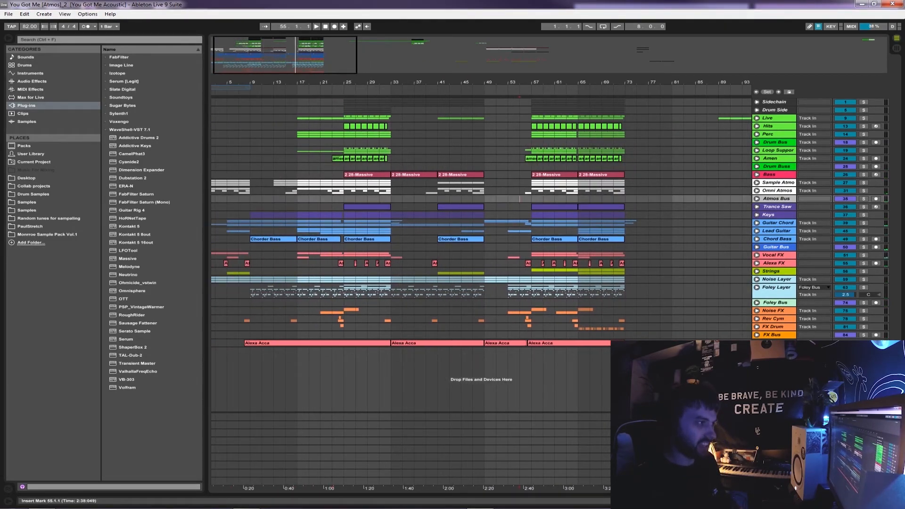
pyautogui.moveTo(531, 223); pyautogui.dragTo(250, 223)
pyautogui.moveTo(302, 82); pyautogui.dragTo(310, 77)
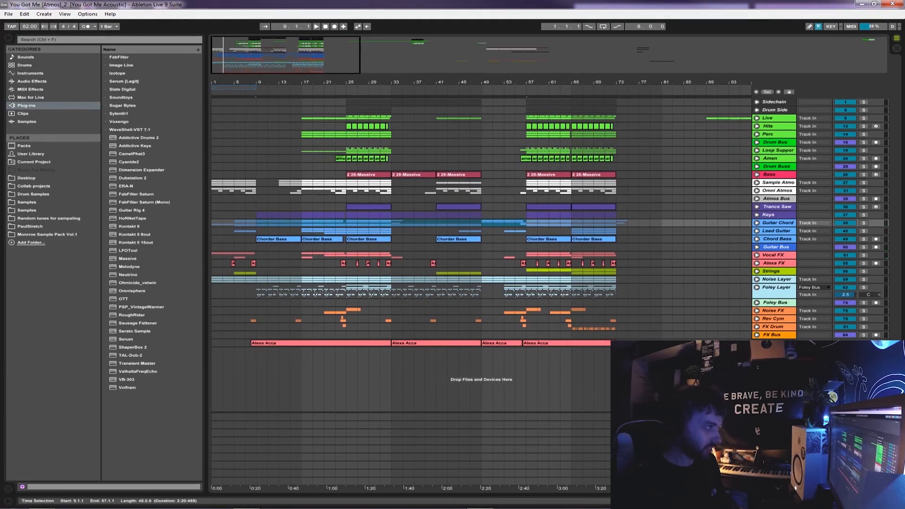
# Highlight the whole arrangement from bar 1 to bar 77, and clear the selection by placing the marker at bar 47
pyautogui.moveTo(213, 103); pyautogui.dragTo(639, 343)
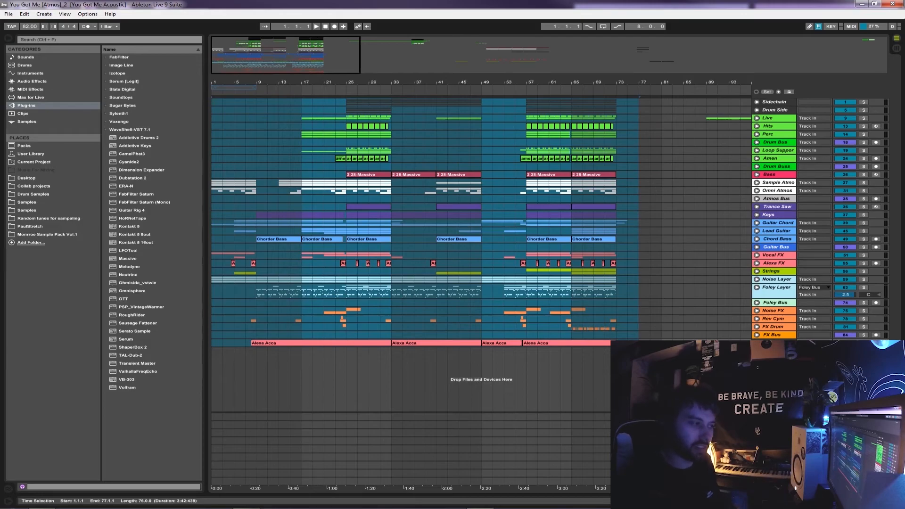
pyautogui.click(470, 255)
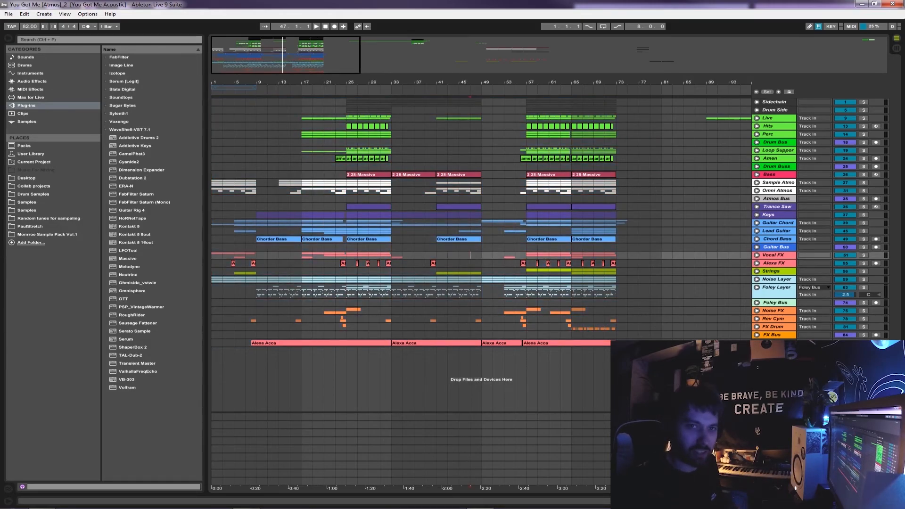
pyautogui.moveTo(532, 82); pyautogui.dragTo(524, 158)
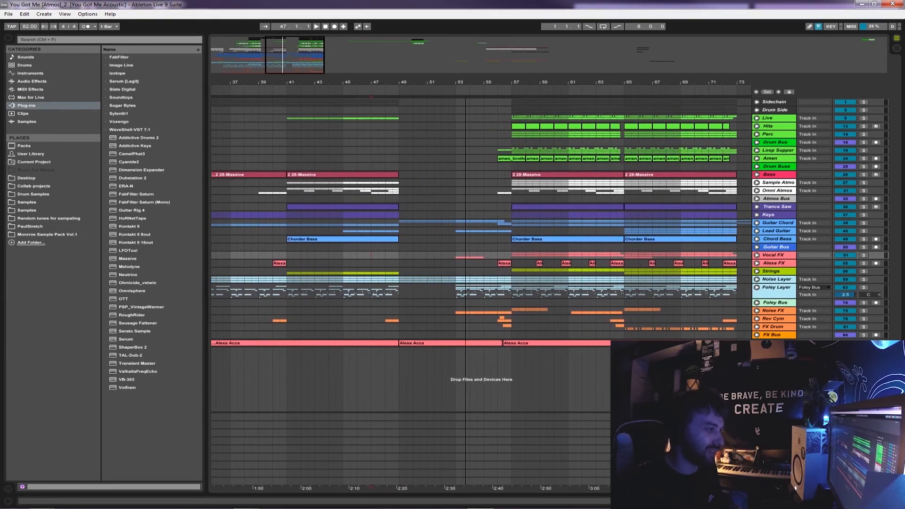